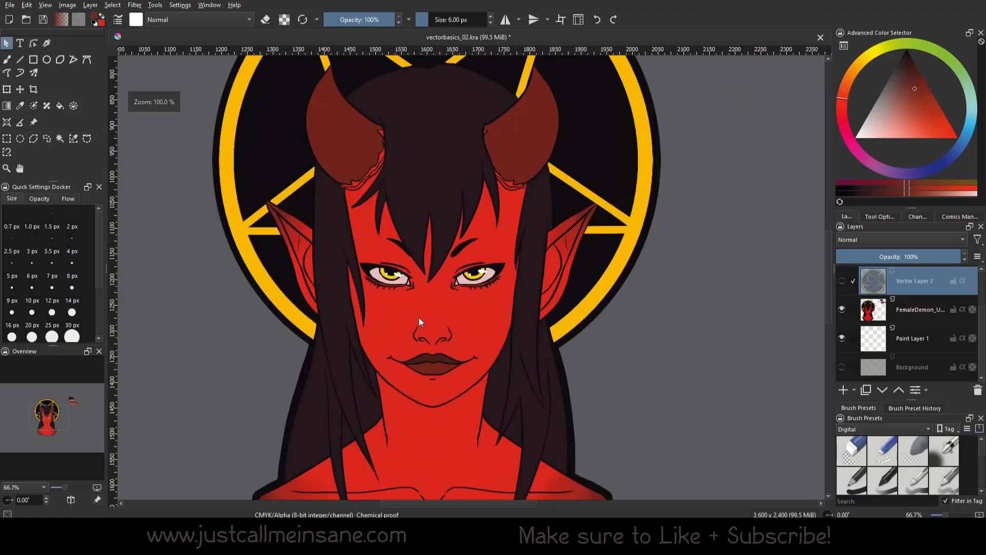
Examine the demon portrait and its pentagram halo, from the circle down to the shoulders
{"action": "scroll", "coordinate": [420, 321], "scroll_direction": "down", "scroll_amount": 3}
{"action": "scroll", "coordinate": [418, 317], "scroll_direction": "down", "scroll_amount": 2}
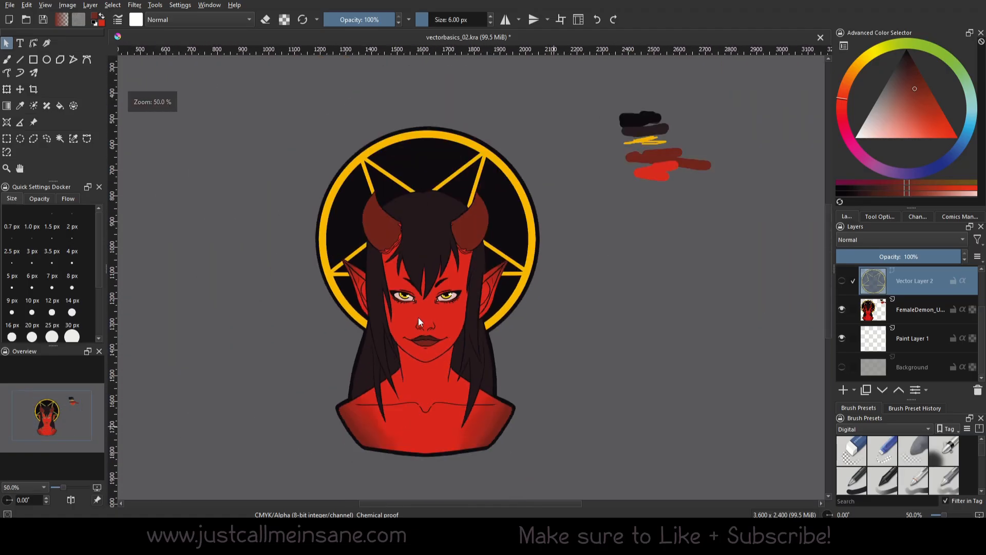
{"action": "scroll", "coordinate": [424, 311], "scroll_direction": "up", "scroll_amount": 2}
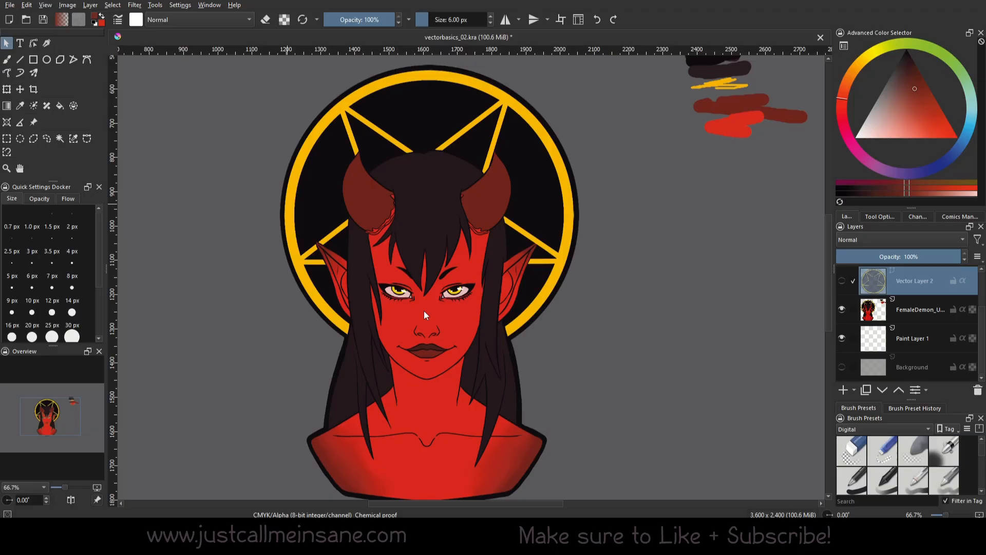
{"action": "scroll", "coordinate": [908, 294], "scroll_direction": "up", "scroll_amount": 2}
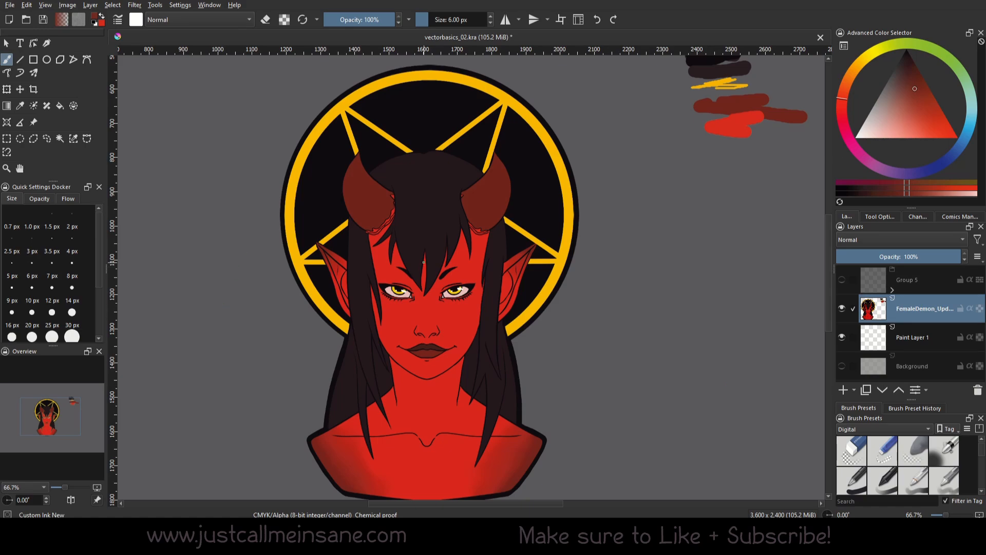
{"action": "scroll", "coordinate": [424, 262], "scroll_direction": "up", "scroll_amount": 1}
{"action": "left_click_drag", "start_coordinate": [497, 246], "coordinate": [486, 335]}
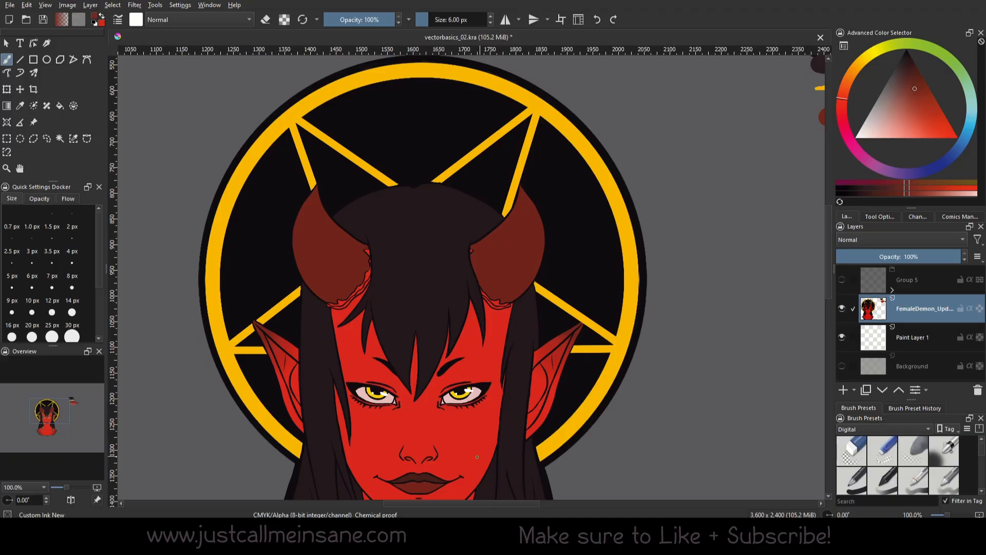
{"action": "left_click_drag", "start_coordinate": [467, 456], "coordinate": [469, 277]}
{"action": "scroll", "coordinate": [461, 275], "scroll_direction": "down", "scroll_amount": 1}
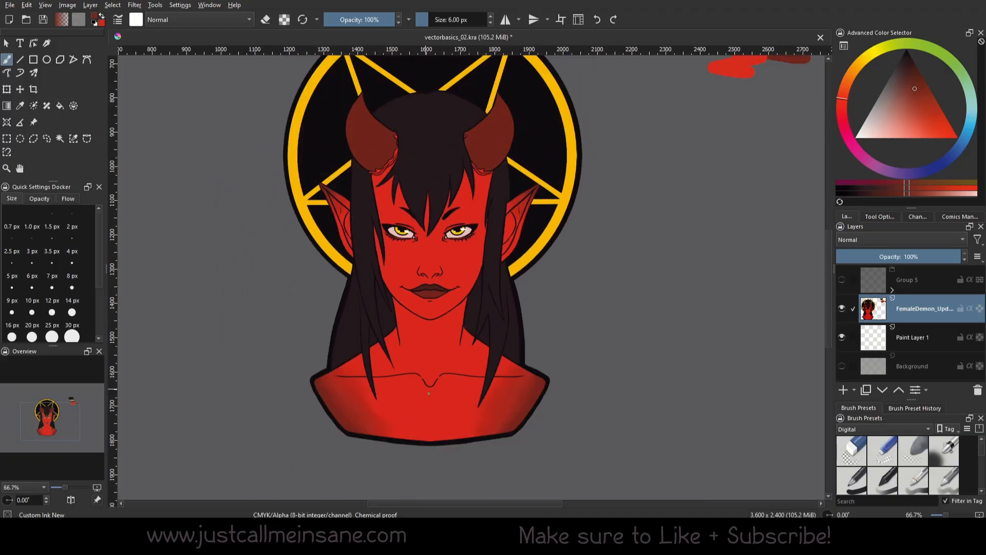
{"action": "left_click_drag", "start_coordinate": [417, 343], "coordinate": [407, 357]}
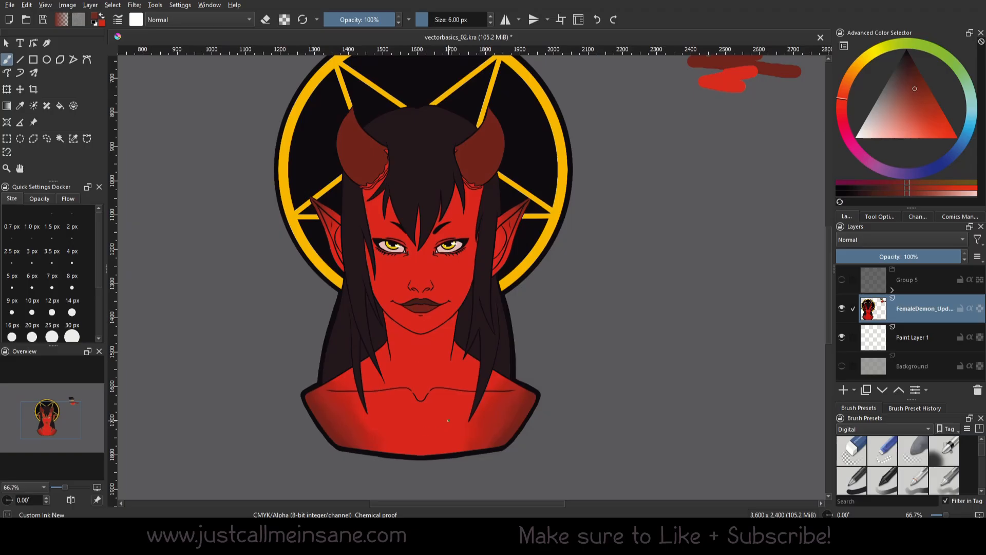
{"action": "left_click_drag", "start_coordinate": [435, 167], "coordinate": [428, 290]}
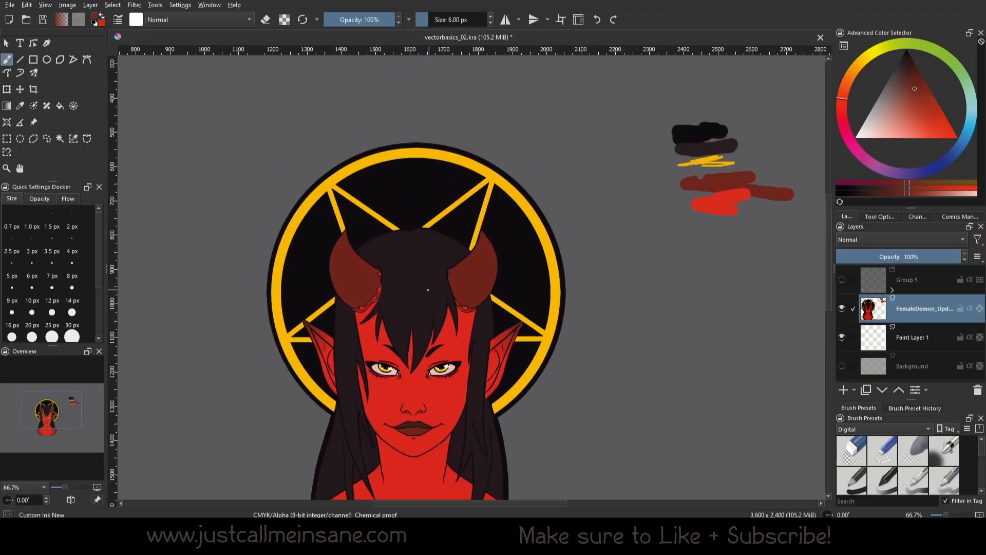
{"action": "right_click", "coordinate": [426, 363]}
{"action": "right_click", "coordinate": [425, 278]}
{"action": "left_click_drag", "start_coordinate": [495, 330], "coordinate": [491, 294]}
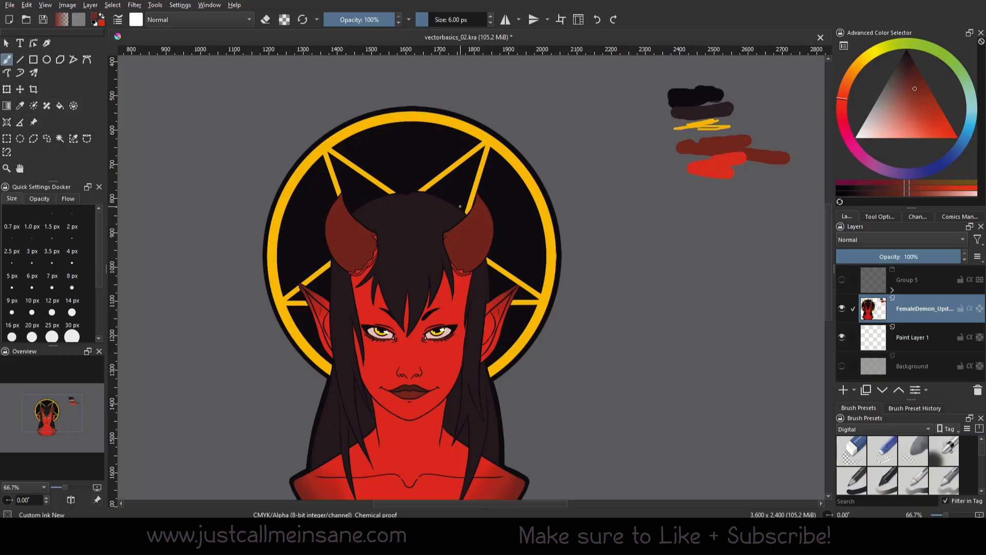
Add a vector layer above the demon artwork and name it "Pentagram"
{"action": "left_click", "coordinate": [855, 391]}
{"action": "left_click", "coordinate": [872, 278]}
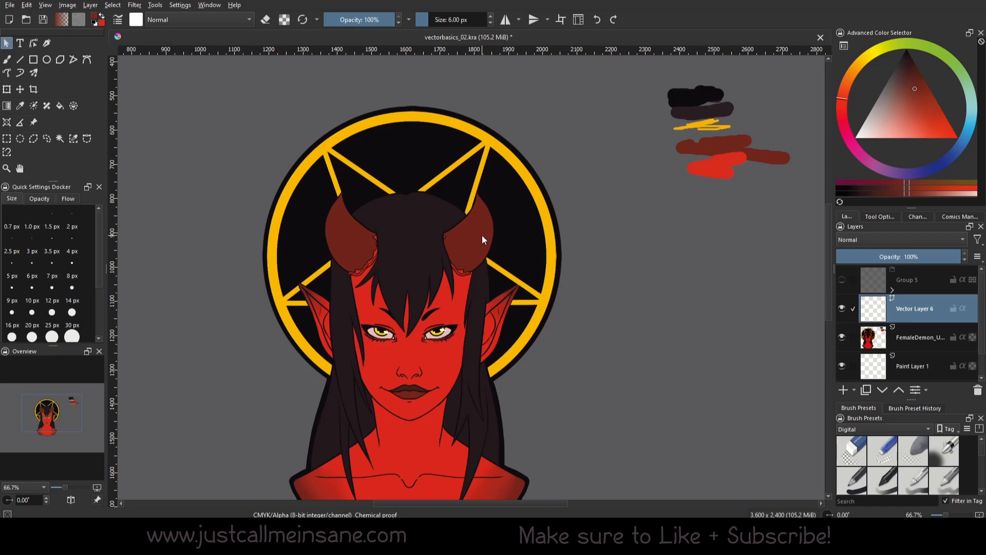
{"action": "right_click", "coordinate": [906, 311]}
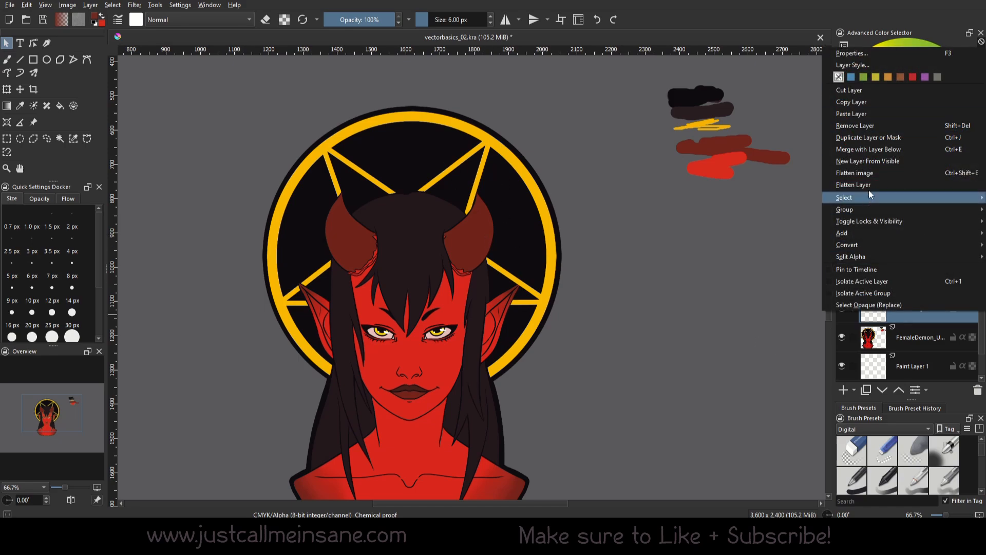
{"action": "double_click", "coordinate": [907, 317]}
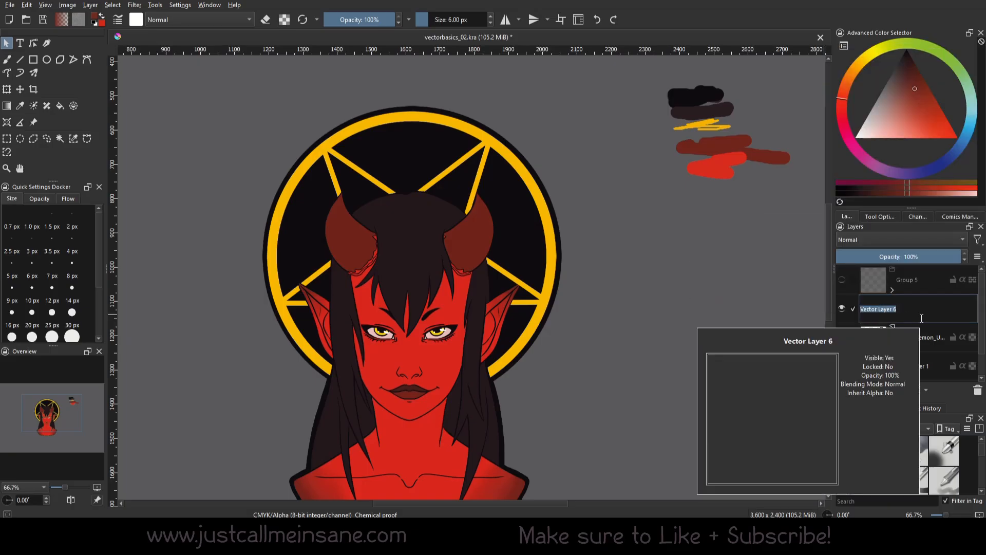
{"action": "type", "text": "Penta"}
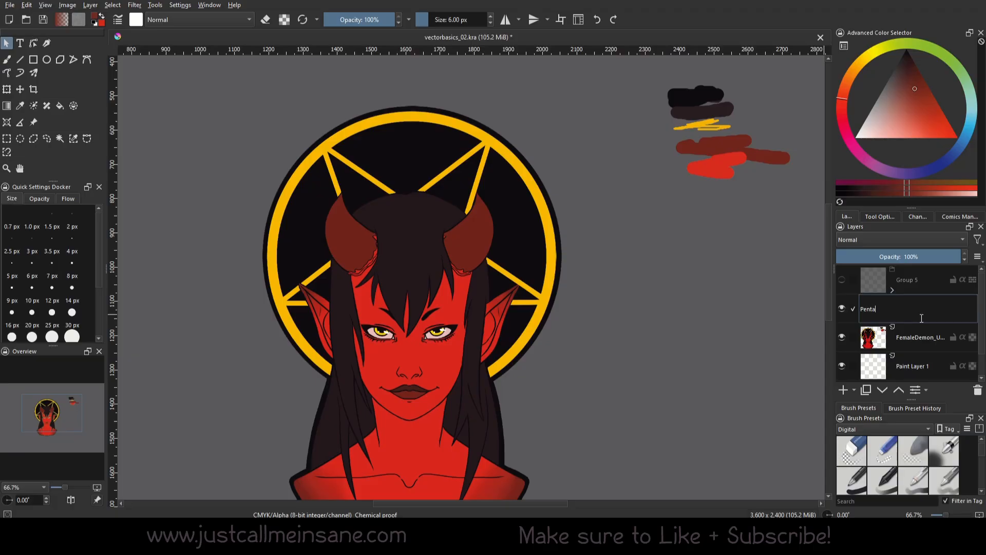
{"action": "type", "text": "gram"}
{"action": "key", "text": "Return"}
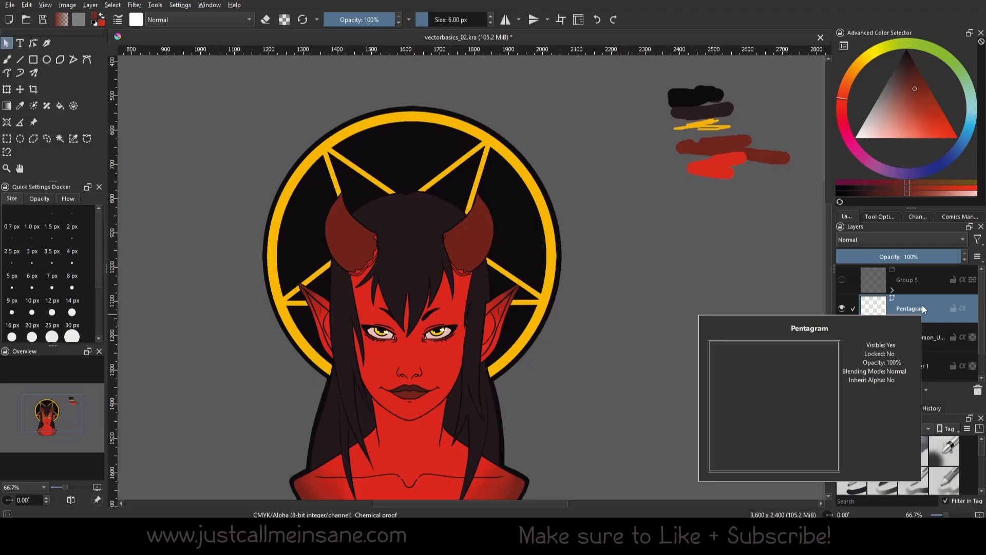
Sample the halo's yellow and draw a circle on the Pentagram layer along the halo's outer edge
{"action": "left_click", "coordinate": [544, 283], "text": "ctrl"}
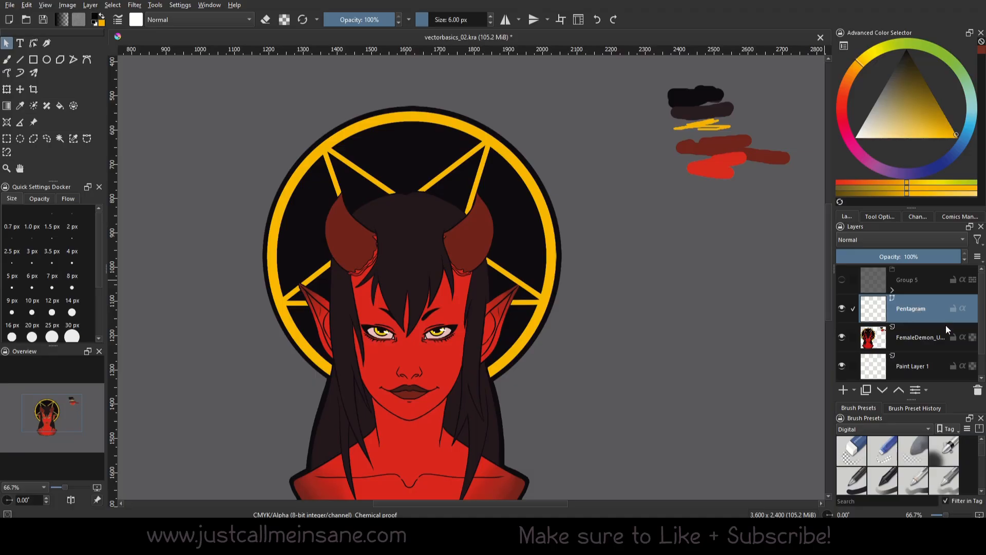
{"action": "left_click", "coordinate": [47, 59]}
{"action": "mouse_move", "coordinate": [258, 119]}
{"action": "left_mouse_down"}
{"action": "mouse_move", "coordinate": [480, 390]}
{"action": "mouse_move", "coordinate": [533, 394]}
{"action": "mouse_move", "coordinate": [537, 383]}
{"action": "mouse_move", "coordinate": [568, 419]}
{"action": "mouse_move", "coordinate": [565, 402]}
{"action": "left_mouse_up"}
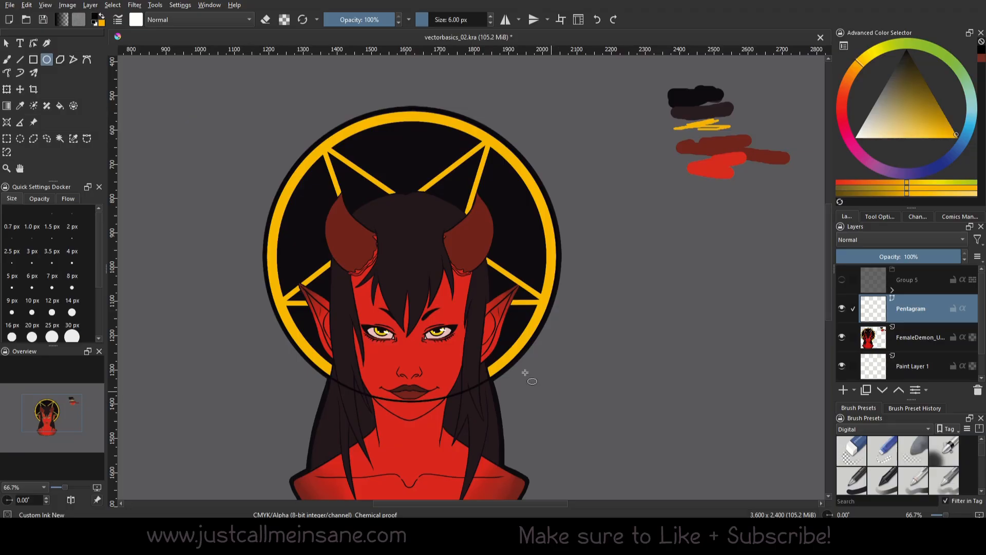
Select the new circle and give it a solid fill
{"action": "left_click", "coordinate": [6, 43]}
{"action": "left_click", "coordinate": [443, 398]}
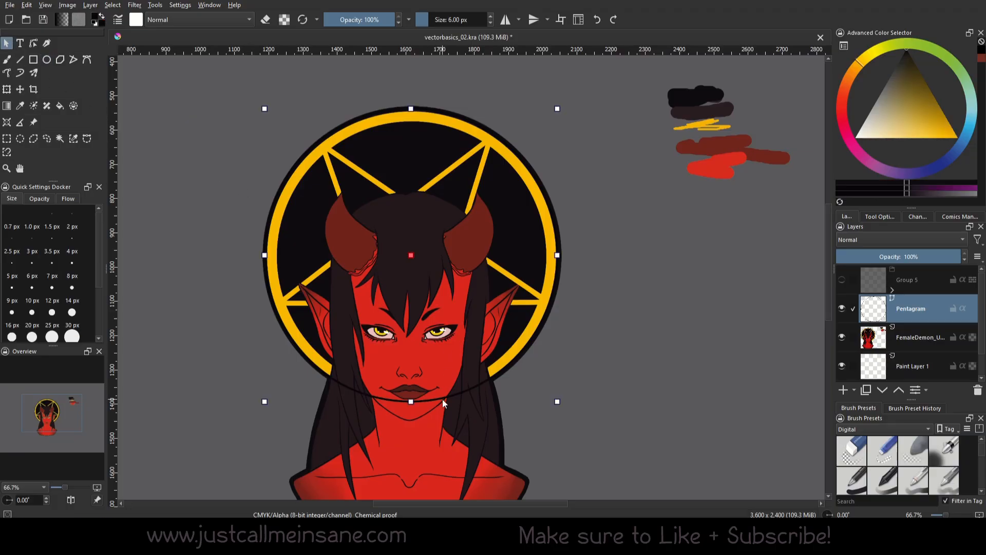
{"action": "left_click", "coordinate": [879, 216]}
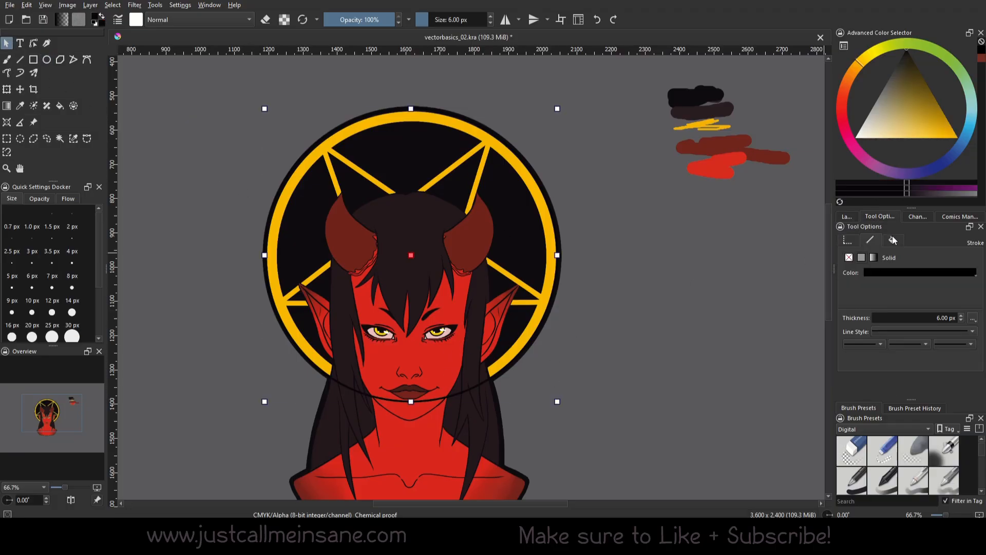
{"action": "left_click", "coordinate": [892, 240]}
{"action": "left_click", "coordinate": [863, 257]}
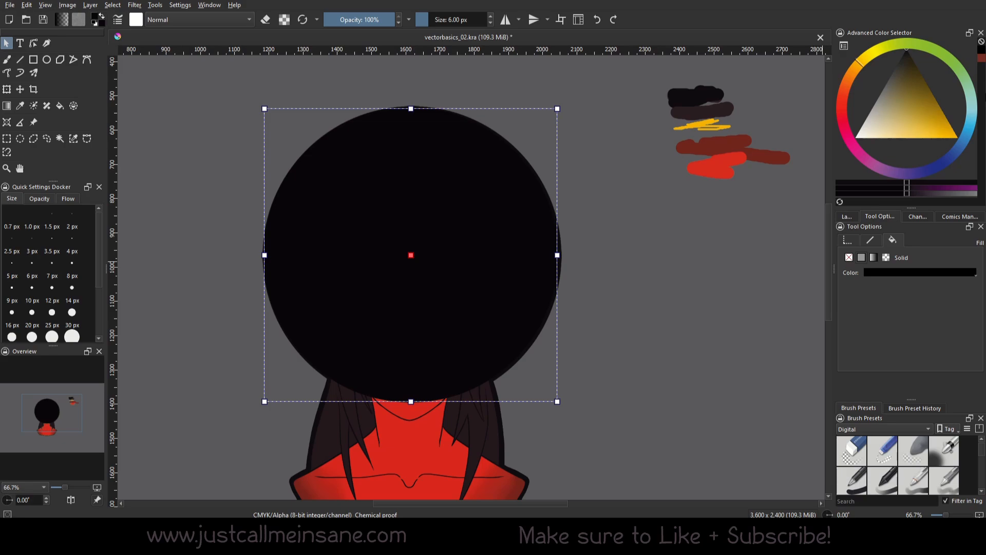
Change the circle's solid fill colour to orange-red from the palette
{"action": "left_click", "coordinate": [905, 272]}
{"action": "left_click", "coordinate": [916, 274]}
{"action": "left_click", "coordinate": [934, 271]}
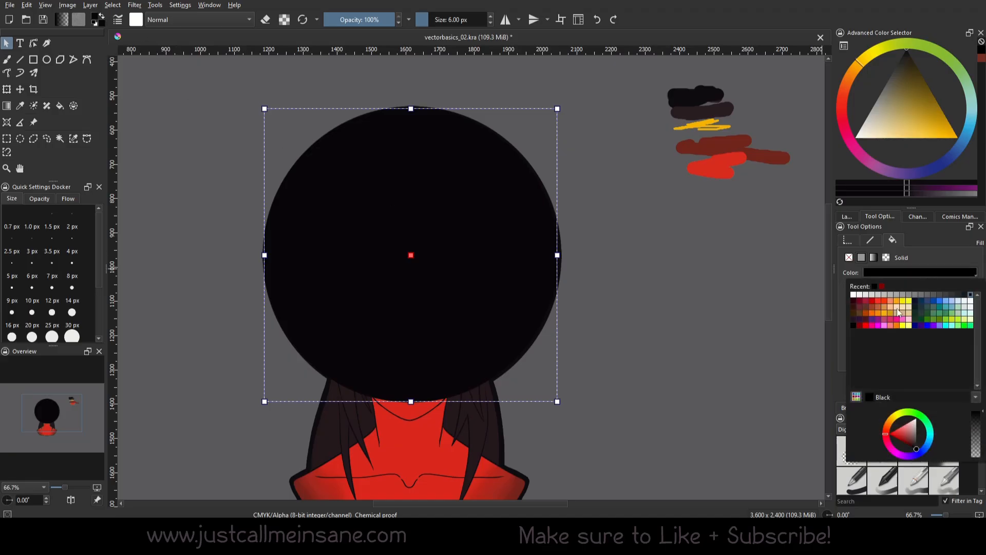
{"action": "left_click", "coordinate": [884, 306]}
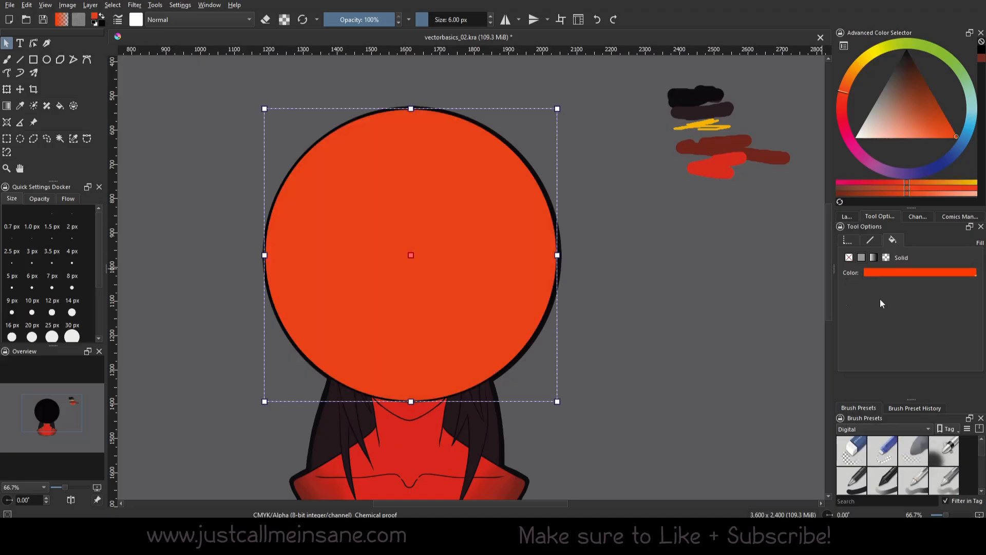
{"action": "left_click", "coordinate": [102, 25]}
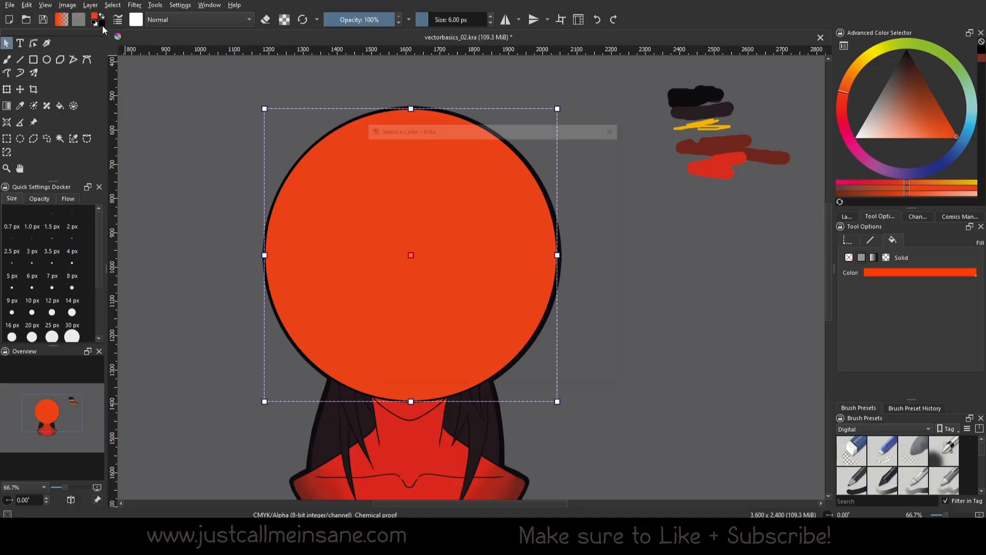
{"action": "left_click_drag", "start_coordinate": [467, 135], "coordinate": [670, 162]}
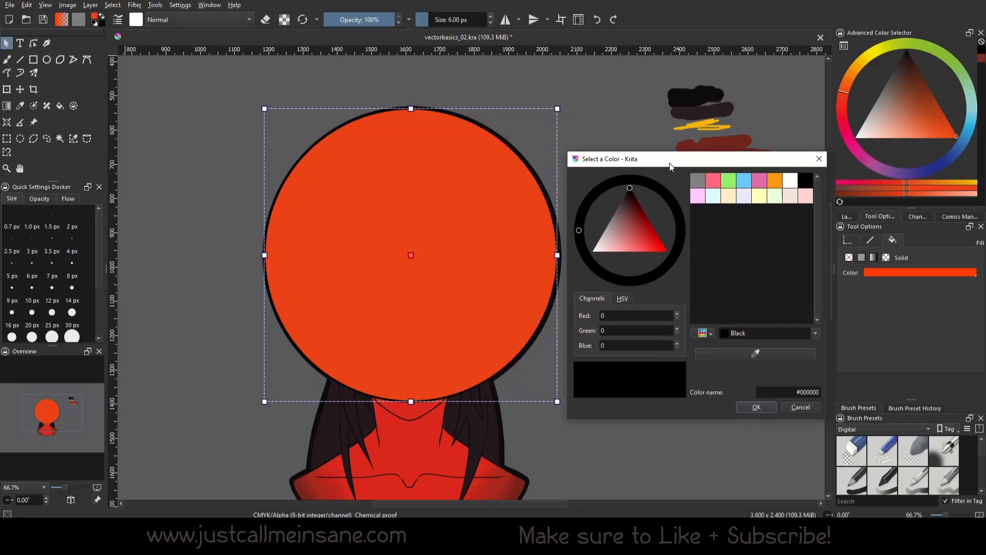
{"action": "left_click", "coordinate": [800, 407]}
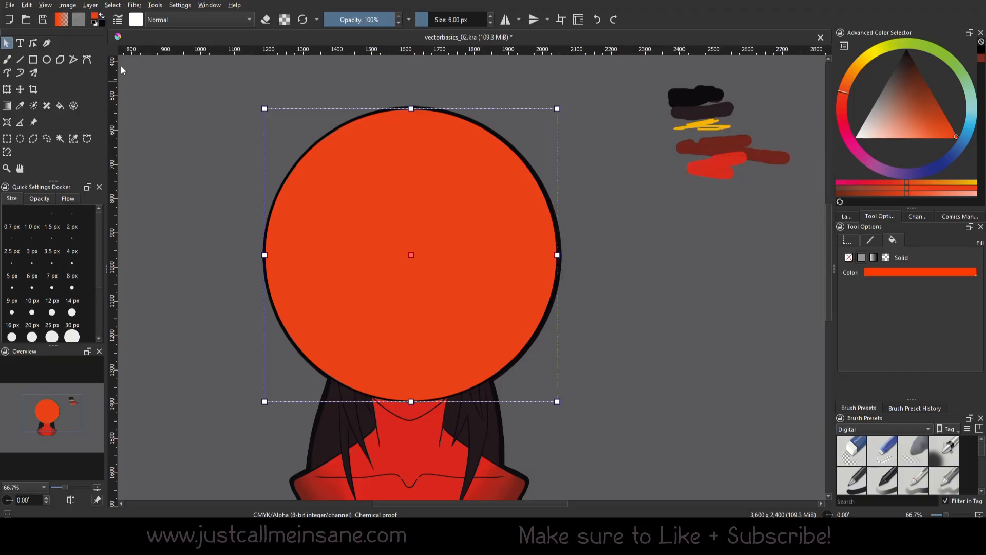
Fill the circle with the yellow sampled from the painted colour swatches beside the portrait, and deselect it
{"action": "left_click", "coordinate": [95, 19]}
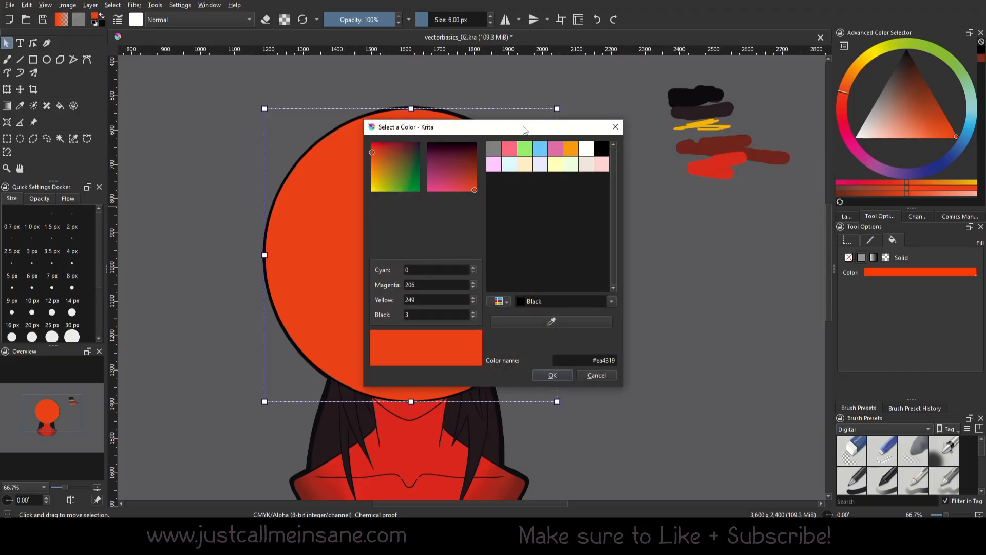
{"action": "left_click_drag", "start_coordinate": [526, 129], "coordinate": [180, 167]}
{"action": "left_click", "coordinate": [206, 359]}
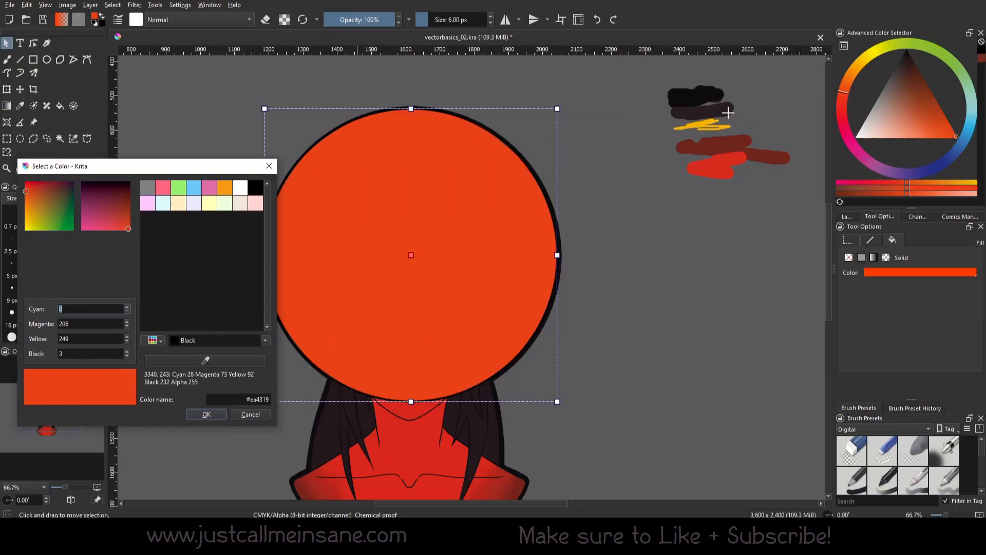
{"action": "left_click", "coordinate": [703, 125]}
{"action": "left_click", "coordinate": [224, 414]}
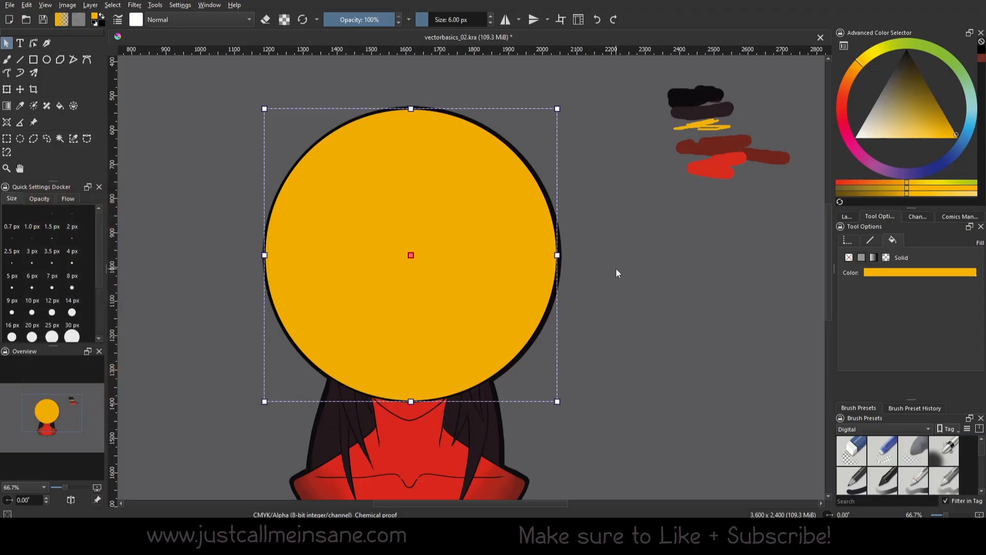
{"action": "left_click", "coordinate": [776, 268]}
Hide and show the Pentagram layer to compare the filled circle's outline with the original halo
{"action": "left_click", "coordinate": [848, 217]}
{"action": "left_click", "coordinate": [842, 308]}
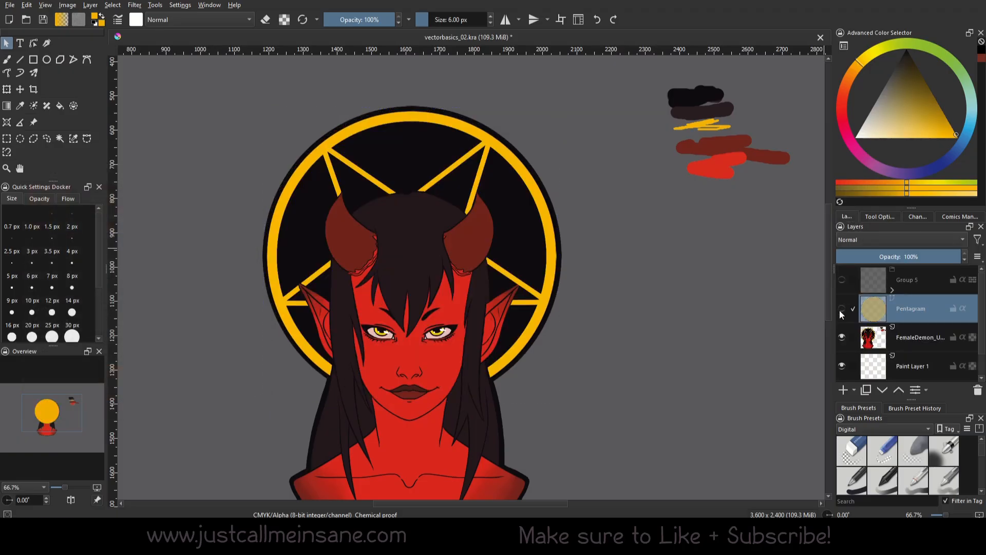
{"action": "left_click", "coordinate": [839, 312]}
{"action": "left_click", "coordinate": [839, 311]}
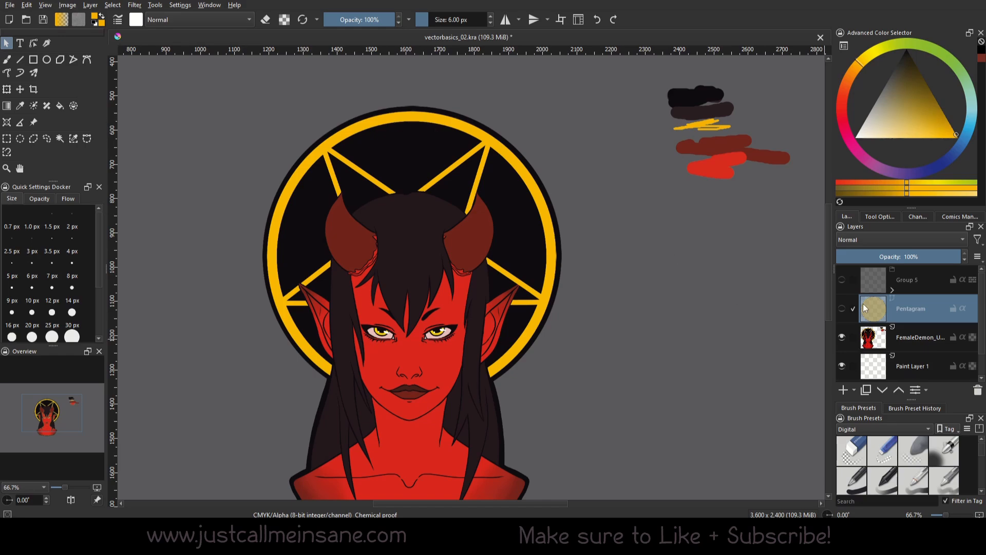
{"action": "left_click", "coordinate": [842, 308]}
Select the yellow circle and increase its black outline thickness to 15 px
{"action": "left_click", "coordinate": [870, 217]}
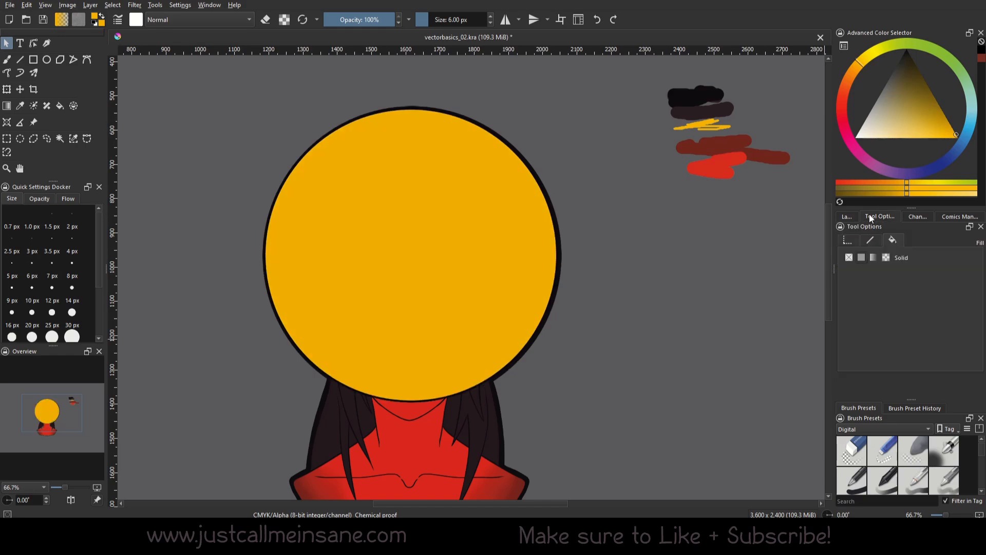
{"action": "left_click", "coordinate": [870, 240]}
{"action": "left_click", "coordinate": [556, 251]}
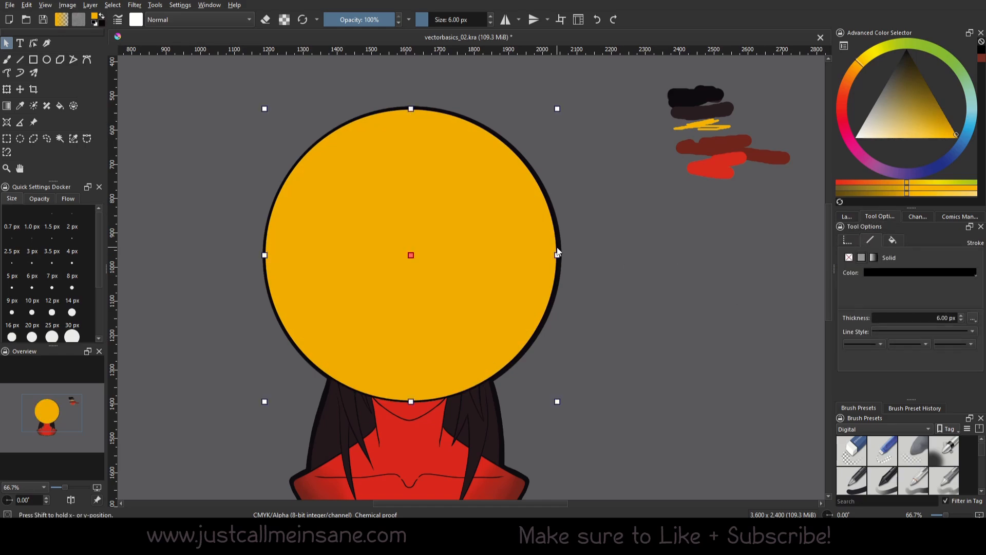
{"action": "left_click", "coordinate": [961, 315]}
{"action": "triple_click", "coordinate": [963, 315]}
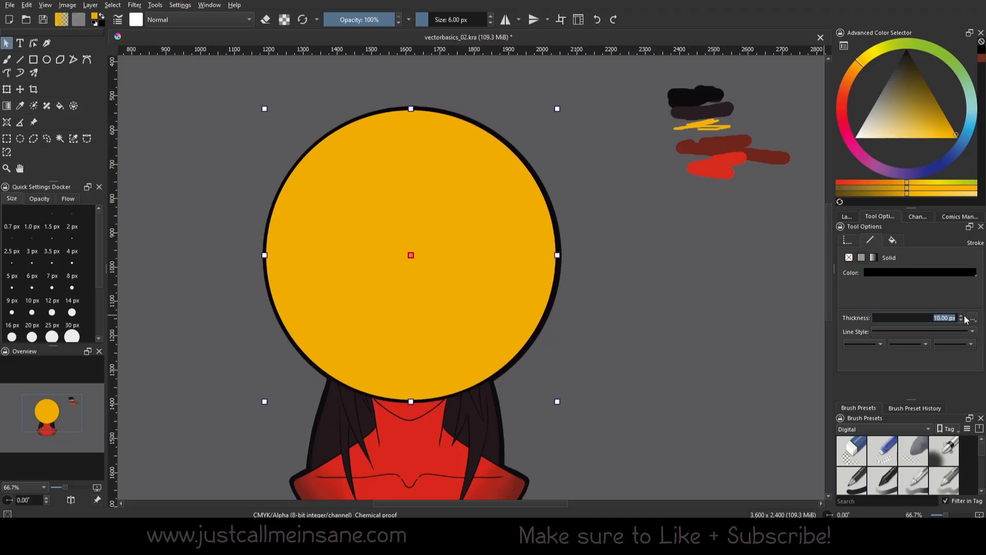
{"action": "double_click", "coordinate": [962, 315]}
{"action": "double_click", "coordinate": [961, 315]}
{"action": "left_click", "coordinate": [962, 315]}
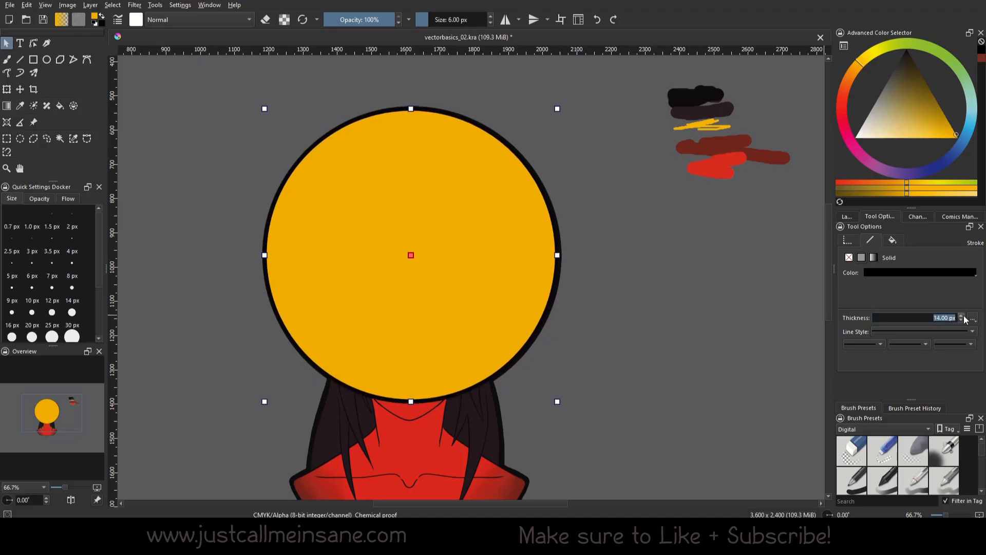
Check the thickened outline against the original halo by repeatedly toggling the Pentagram layer's visibility
{"action": "left_click", "coordinate": [847, 217]}
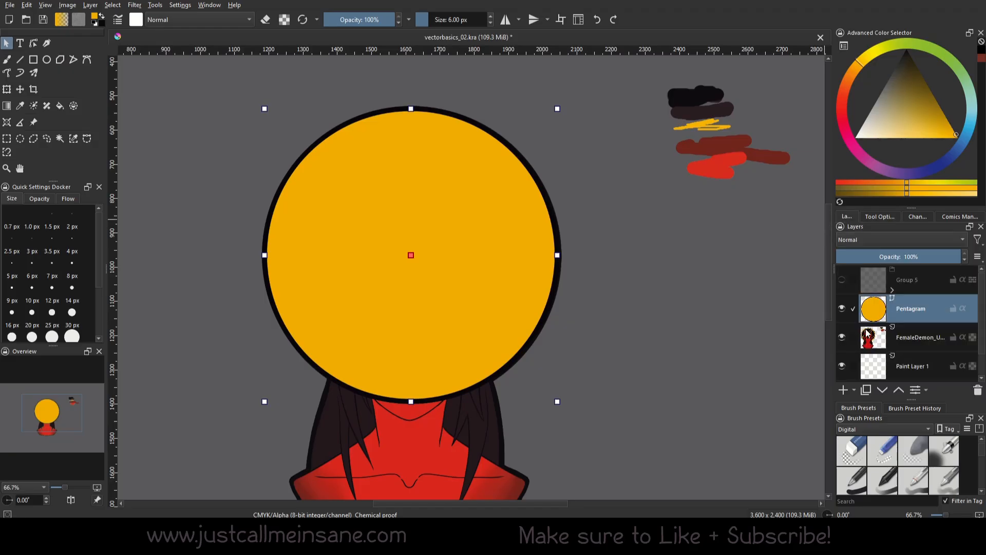
{"action": "left_click", "coordinate": [841, 310]}
{"action": "left_click", "coordinate": [841, 310]}
{"action": "left_click", "coordinate": [842, 310]}
{"action": "left_click", "coordinate": [842, 310]}
{"action": "left_click", "coordinate": [842, 310]}
{"action": "left_click", "coordinate": [842, 310]}
Paste a duplicate of the yellow circle and remove the duplicate's outline
{"action": "key", "text": "ctrl+v"}
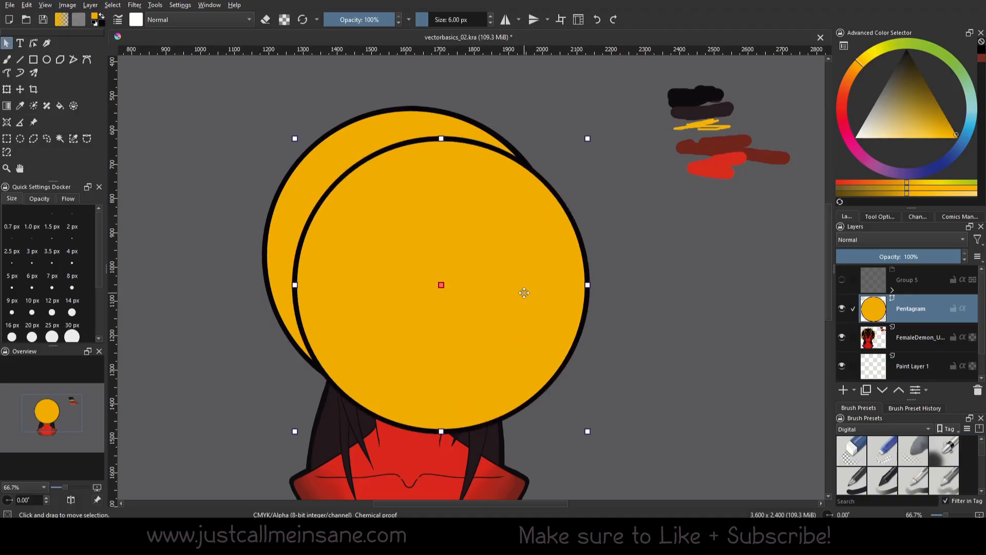
{"action": "right_click", "coordinate": [509, 246]}
{"action": "left_click", "coordinate": [875, 215]}
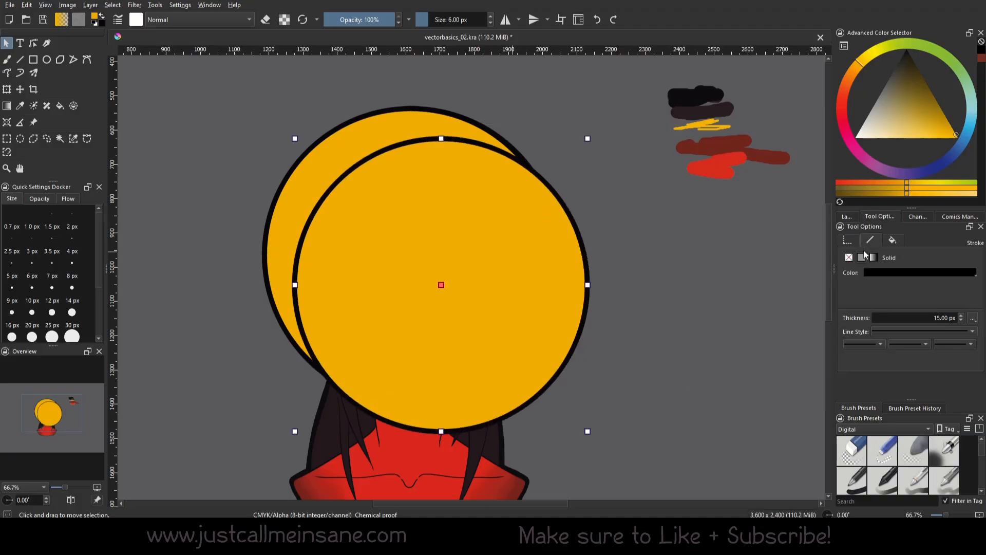
{"action": "left_click", "coordinate": [849, 256]}
Change the duplicate circle's solid fill colour to black
{"action": "left_click", "coordinate": [893, 240]}
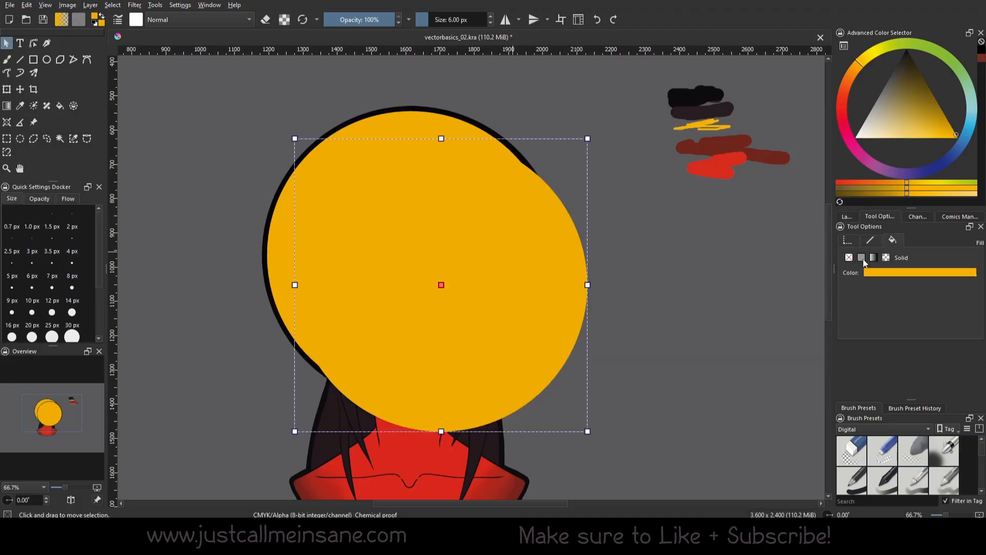
{"action": "left_click", "coordinate": [873, 272]}
{"action": "left_click", "coordinate": [975, 297]}
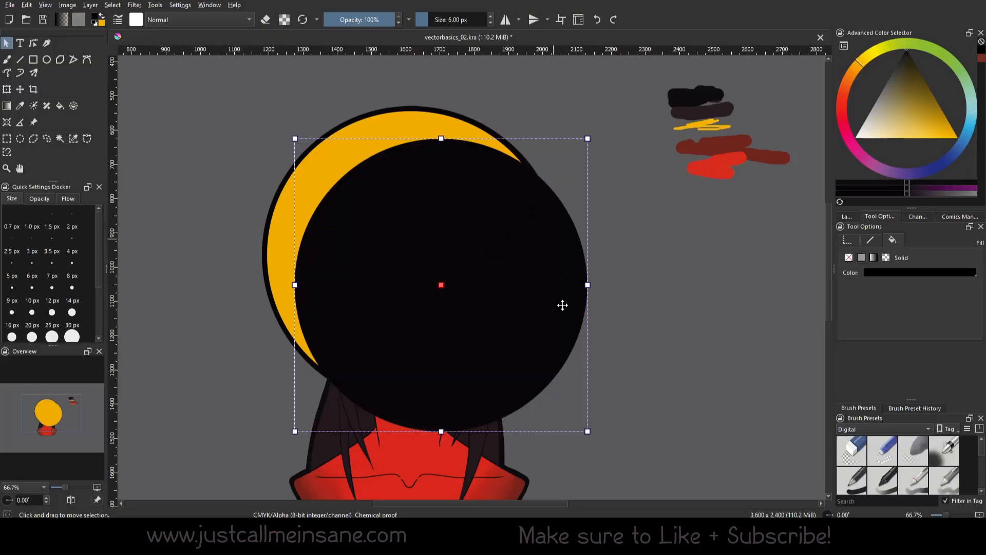
Set the Pentagram layer's opacity to 43% and scale and move the black circle to match the inner edge of the original halo ring
{"action": "left_click_drag", "start_coordinate": [588, 431], "coordinate": [531, 374]}
{"action": "left_click_drag", "start_coordinate": [475, 274], "coordinate": [463, 268]}
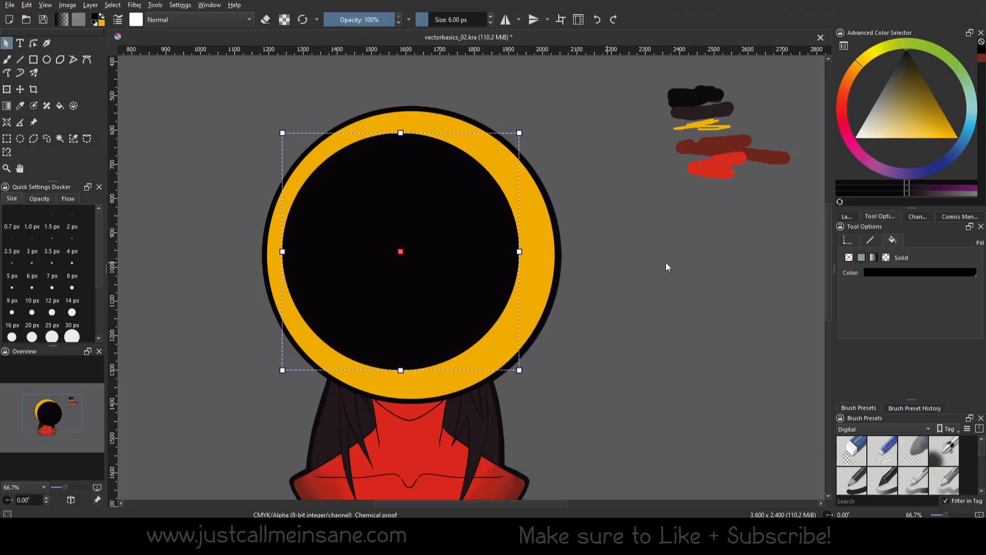
{"action": "left_click", "coordinate": [847, 216]}
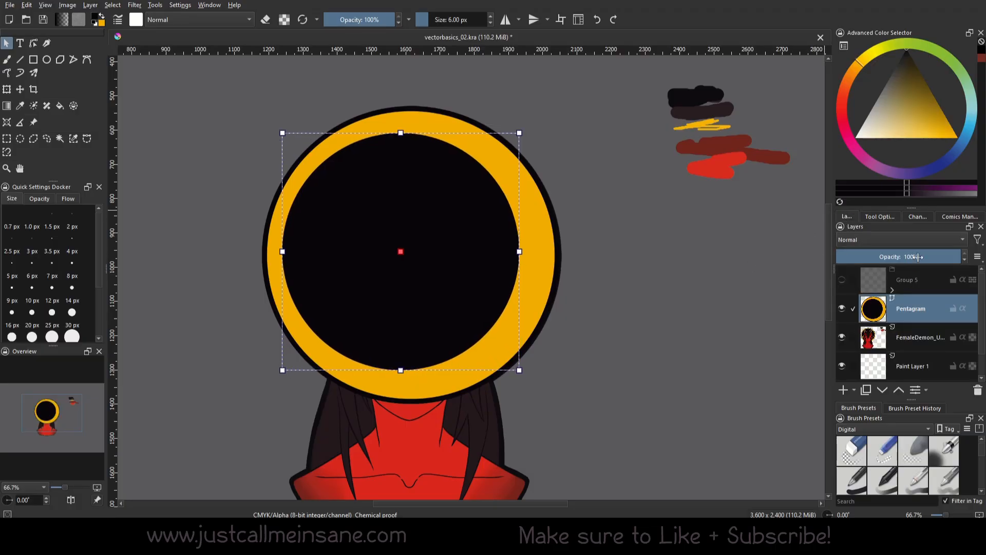
{"action": "left_click_drag", "start_coordinate": [918, 257], "coordinate": [892, 257]}
{"action": "left_click_drag", "start_coordinate": [413, 237], "coordinate": [409, 236]}
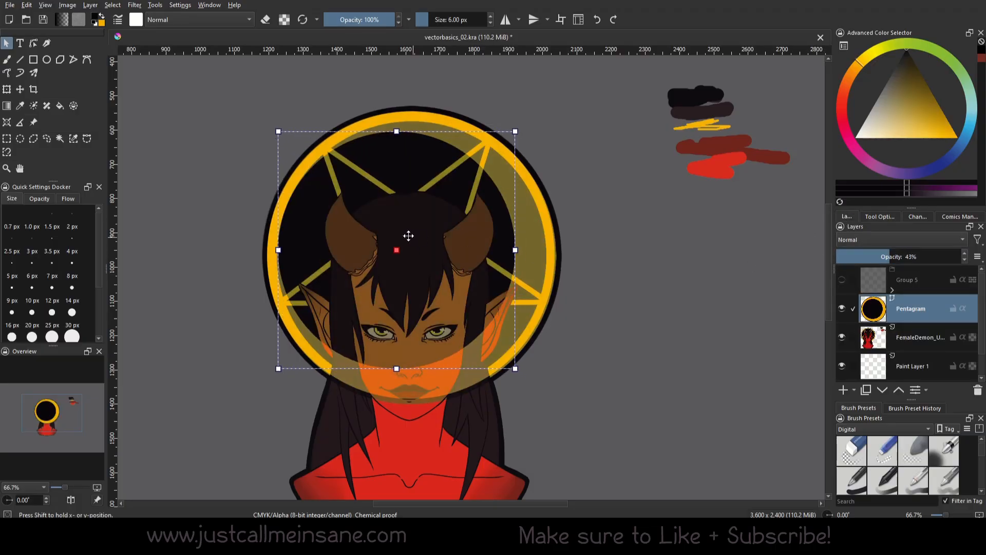
{"action": "left_click_drag", "start_coordinate": [516, 369], "coordinate": [545, 392]}
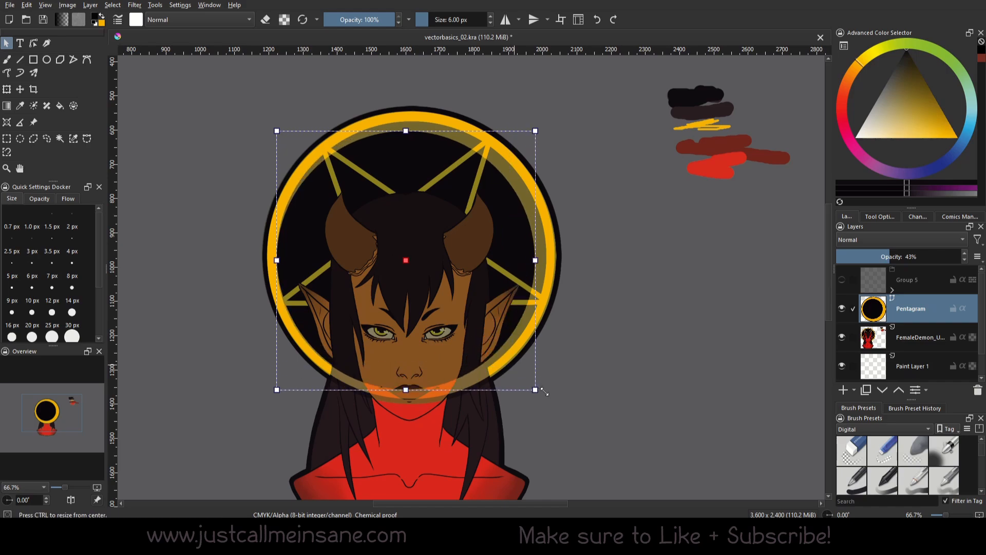
{"action": "mouse_move", "coordinate": [454, 309]}
{"action": "left_mouse_down"}
{"action": "mouse_move", "coordinate": [454, 291]}
{"action": "mouse_move", "coordinate": [456, 301]}
{"action": "left_mouse_up"}
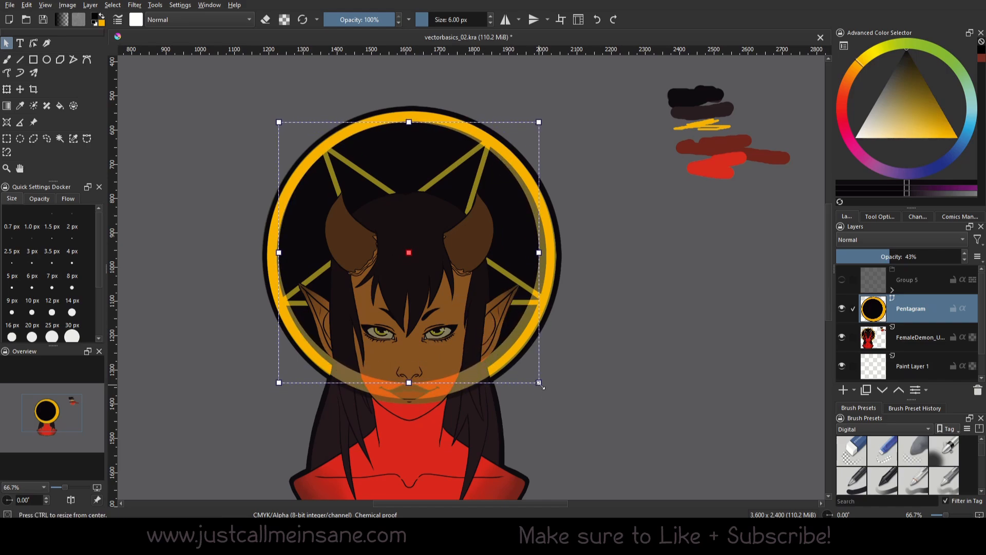
{"action": "mouse_move", "coordinate": [539, 382]}
{"action": "left_mouse_down"}
{"action": "mouse_move", "coordinate": [548, 393]}
{"action": "mouse_move", "coordinate": [540, 389]}
{"action": "left_mouse_up"}
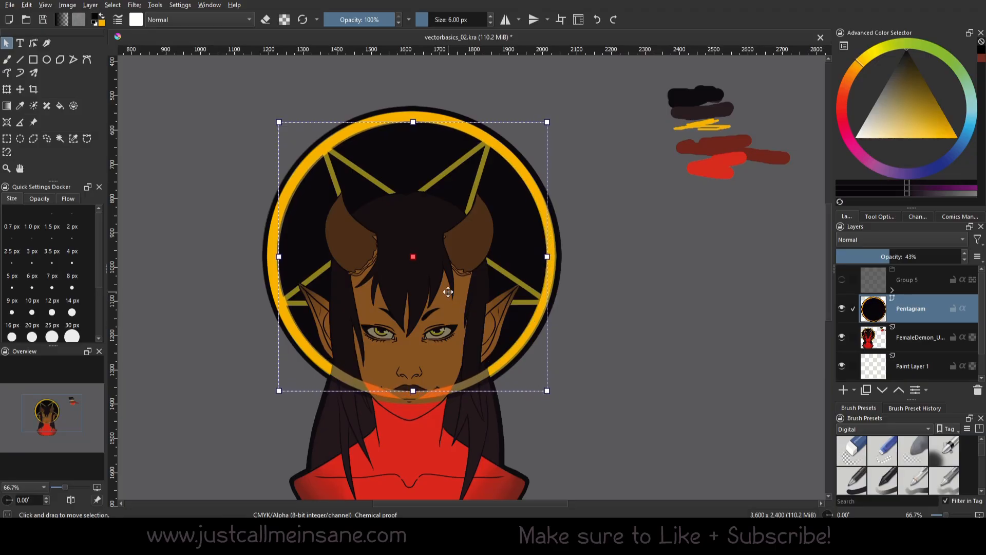
{"action": "left_click_drag", "start_coordinate": [447, 280], "coordinate": [440, 272]}
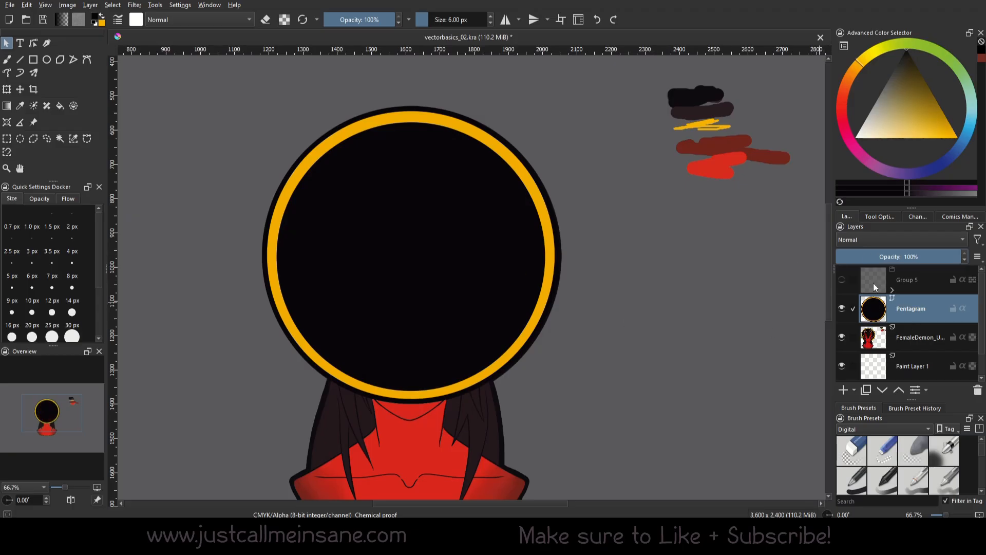
Set the Pentagram layer's opacity to 33% and draw an open five-point Bezier path over the left half of the star
{"action": "left_click", "coordinate": [877, 257]}
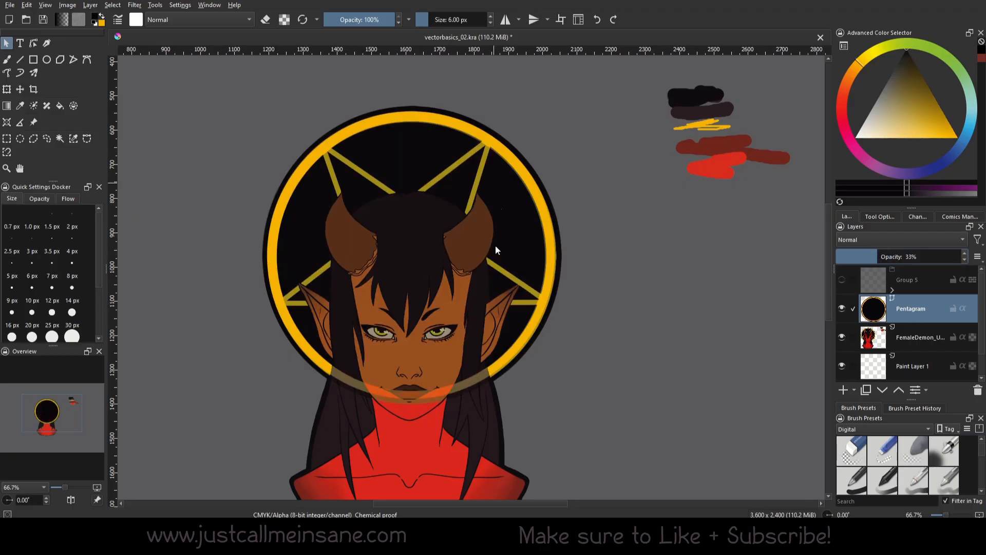
{"action": "left_click", "coordinate": [86, 60]}
{"action": "left_click", "coordinate": [407, 204]}
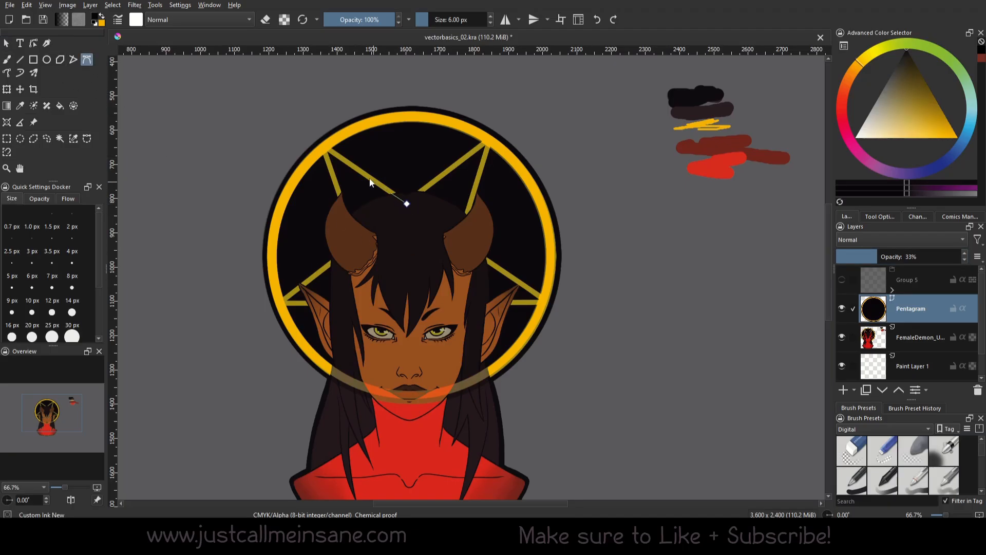
{"action": "left_click", "coordinate": [326, 149]}
{"action": "left_click", "coordinate": [282, 302]}
{"action": "key", "text": "Escape"}
Return the layer to 100% opacity and recolour the star path's stroke with the yellow sampled from the painted swatches
{"action": "left_click", "coordinate": [6, 42]}
{"action": "left_click", "coordinate": [316, 159]}
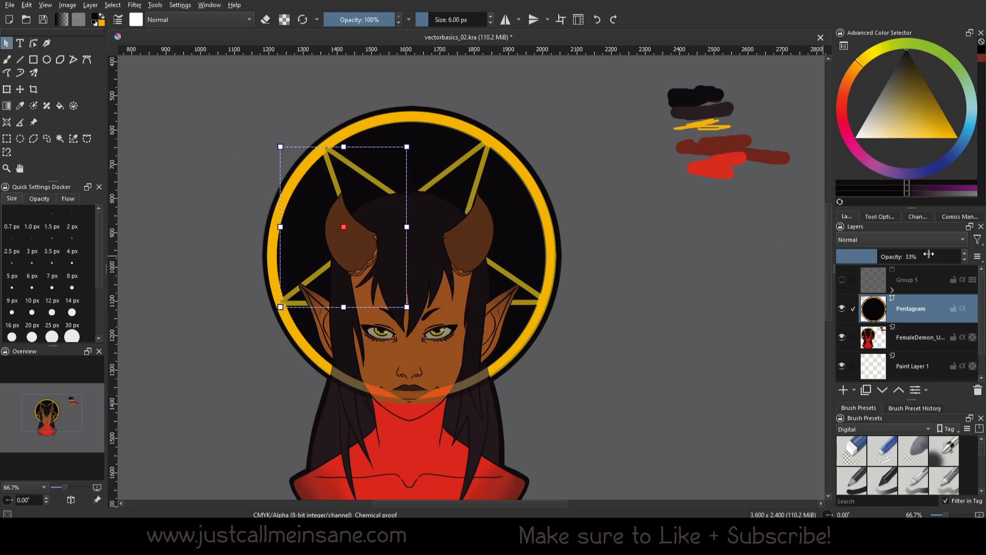
{"action": "left_click_drag", "start_coordinate": [928, 256], "coordinate": [982, 255]}
{"action": "left_click", "coordinate": [880, 216]}
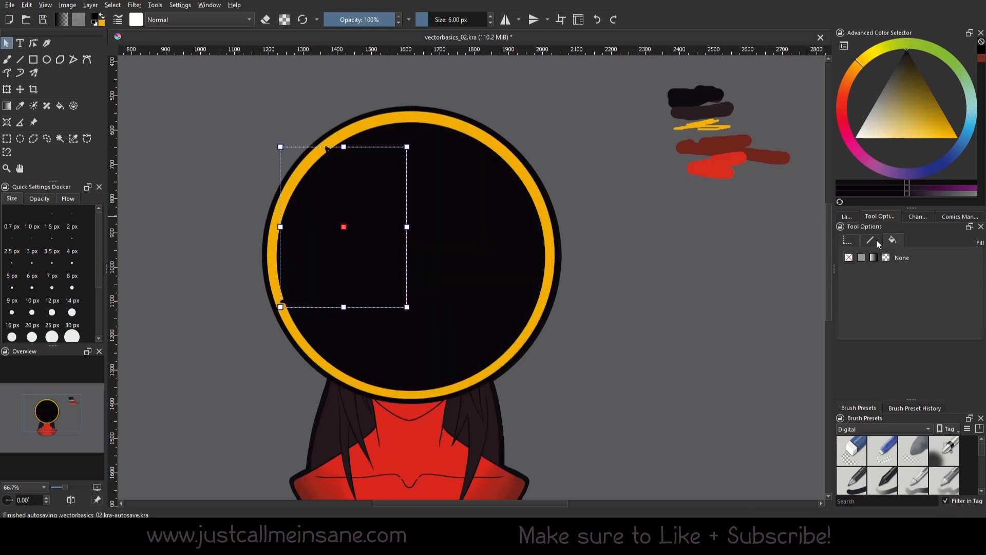
{"action": "left_click", "coordinate": [101, 23]}
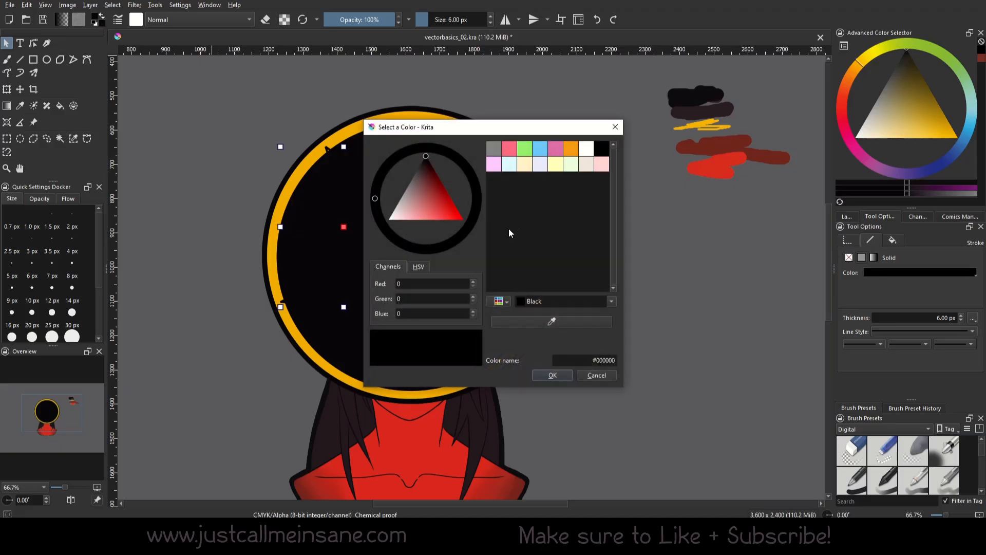
{"action": "left_click", "coordinate": [552, 321]}
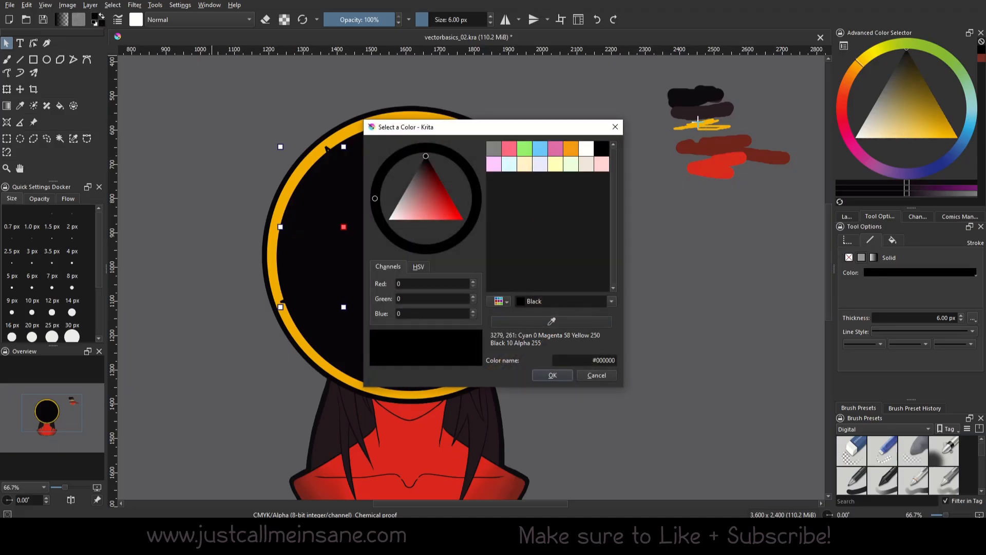
{"action": "left_click", "coordinate": [698, 119]}
{"action": "left_click", "coordinate": [564, 376]}
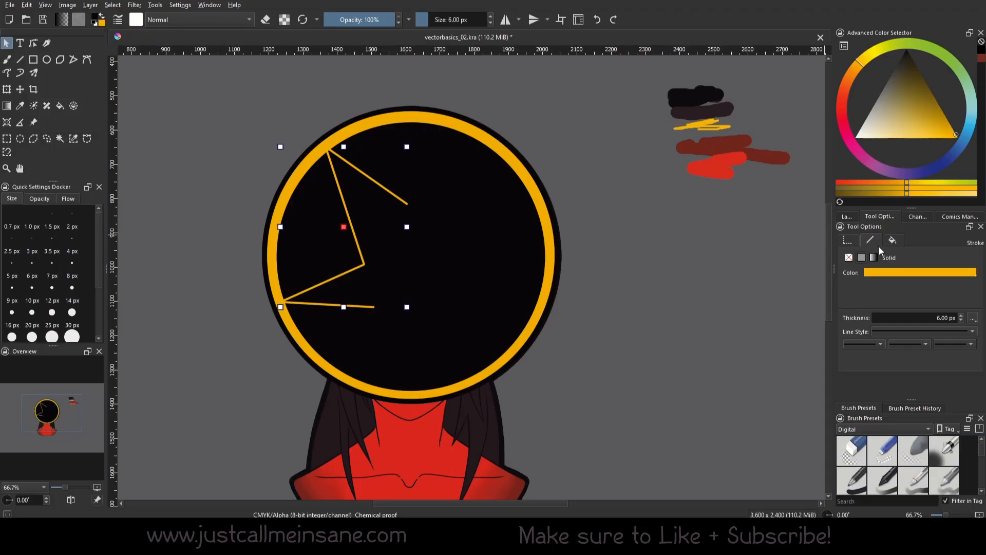
Set the star path's stroke thickness to 15 px
{"action": "left_click", "coordinate": [961, 316]}
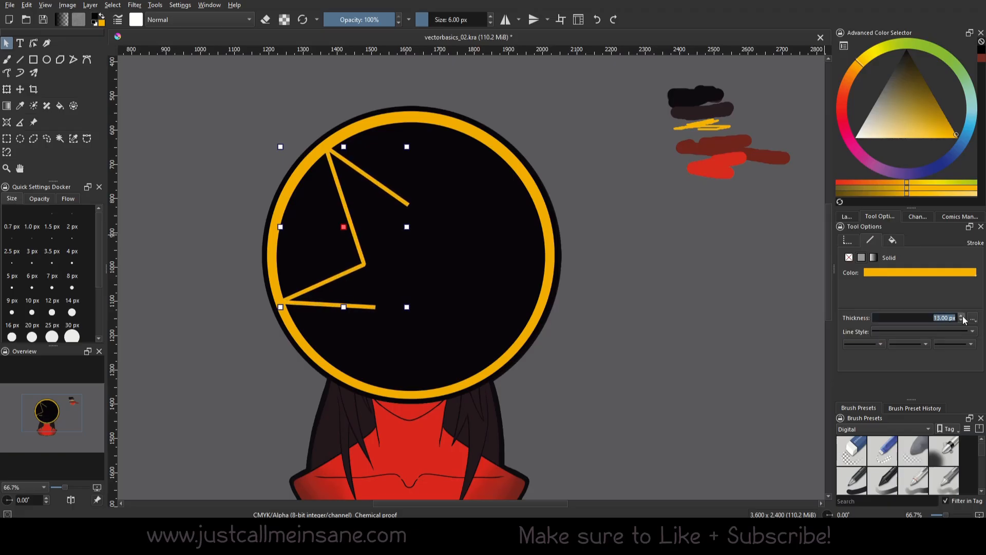
{"action": "left_click", "coordinate": [962, 316]}
{"action": "left_click", "coordinate": [962, 316]}
{"action": "left_click", "coordinate": [962, 316]}
{"action": "left_click", "coordinate": [962, 316]}
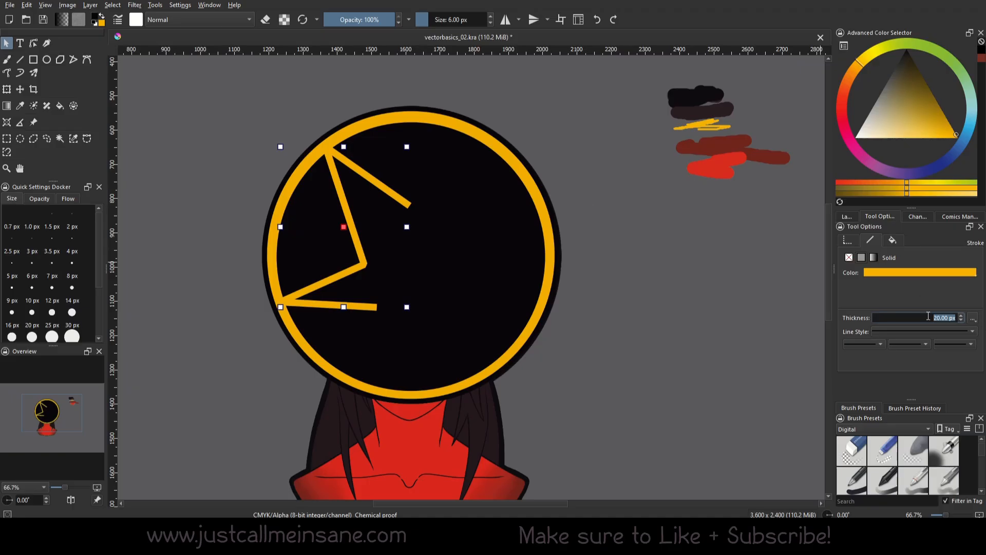
{"action": "type", "text": "152"}
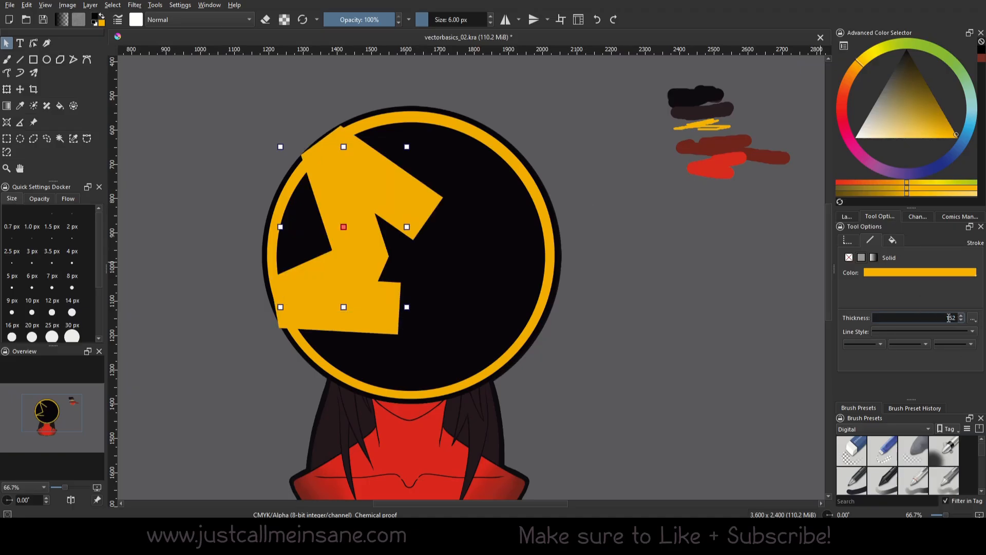
{"action": "key", "text": "BackSpace"}
{"action": "key", "text": "Return"}
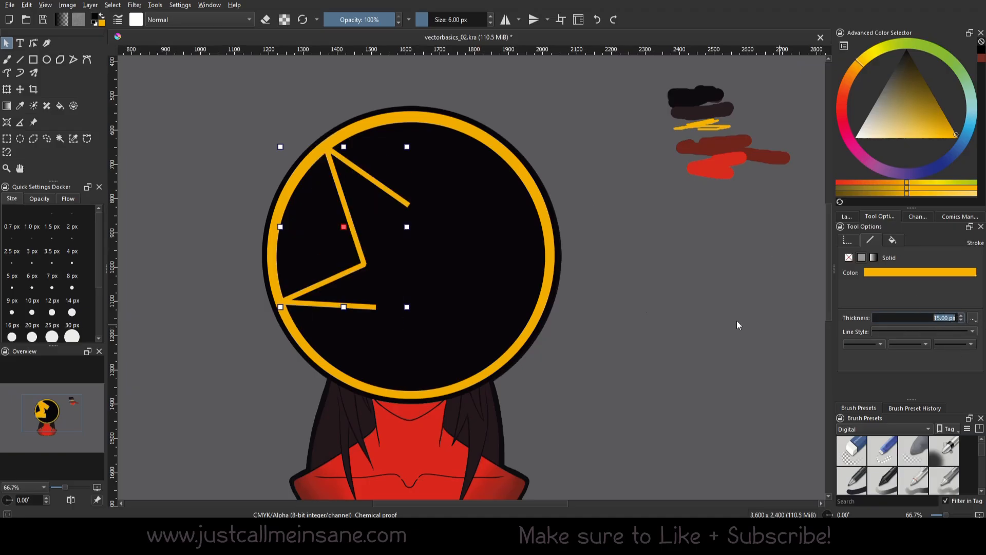
Set the Pentagram layer's opacity to 56% and move the star path's nodes to line up with the original star
{"action": "double_click", "coordinate": [389, 191]}
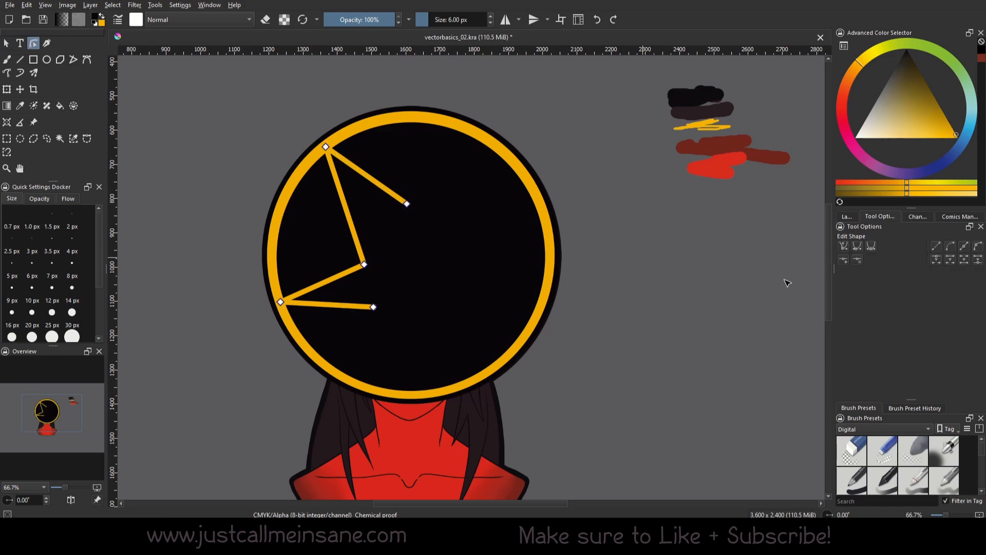
{"action": "left_click", "coordinate": [853, 217]}
{"action": "left_click", "coordinate": [906, 256]}
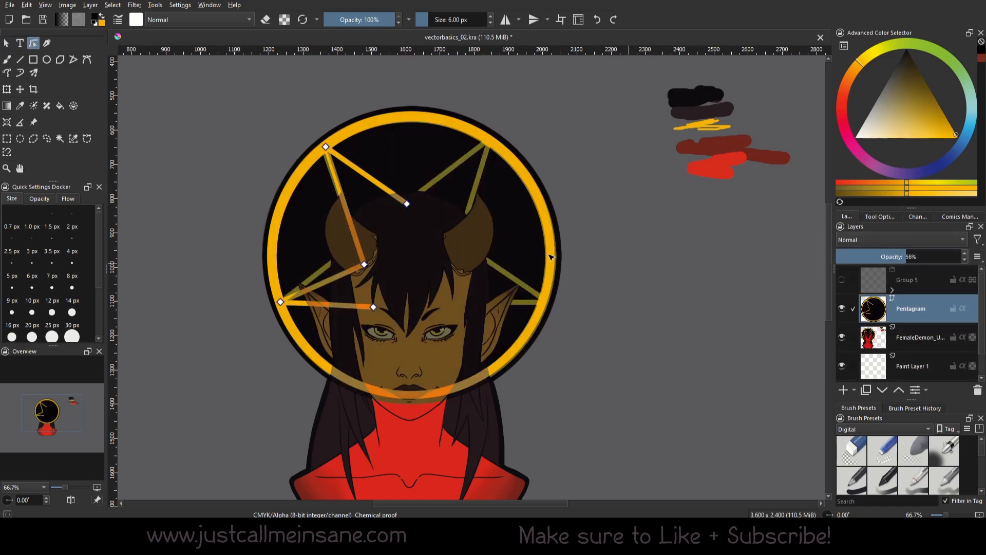
{"action": "left_click_drag", "start_coordinate": [327, 148], "coordinate": [324, 147]}
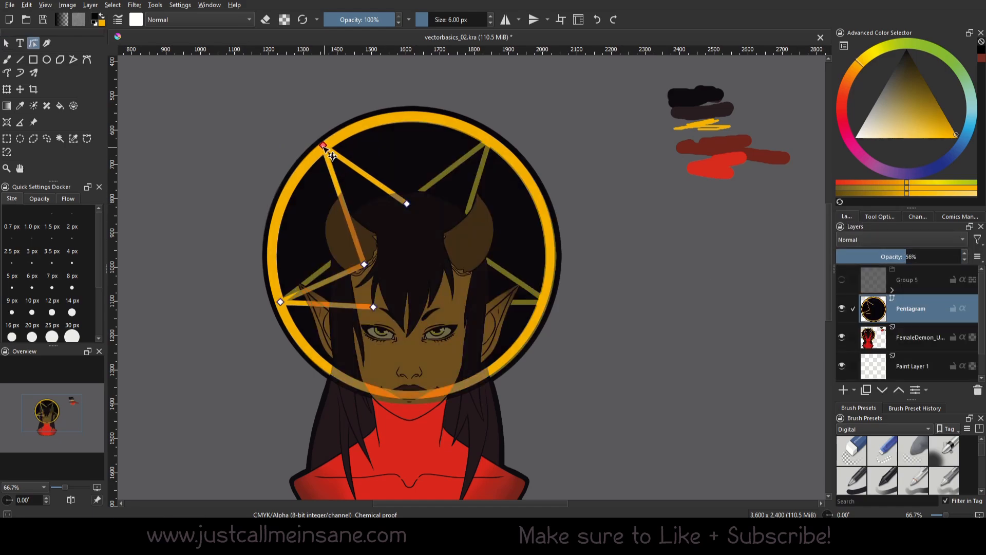
{"action": "left_click_drag", "start_coordinate": [364, 264], "coordinate": [350, 249]}
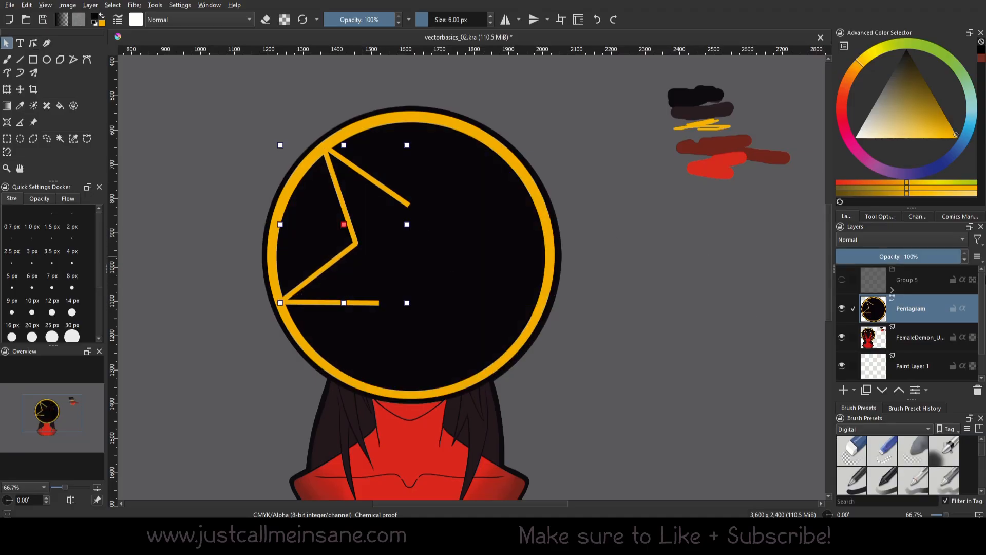
Set the Pentagram layer's opacity to 46%, then copy the left half-star path and paste a duplicate
{"action": "left_click", "coordinate": [894, 256]}
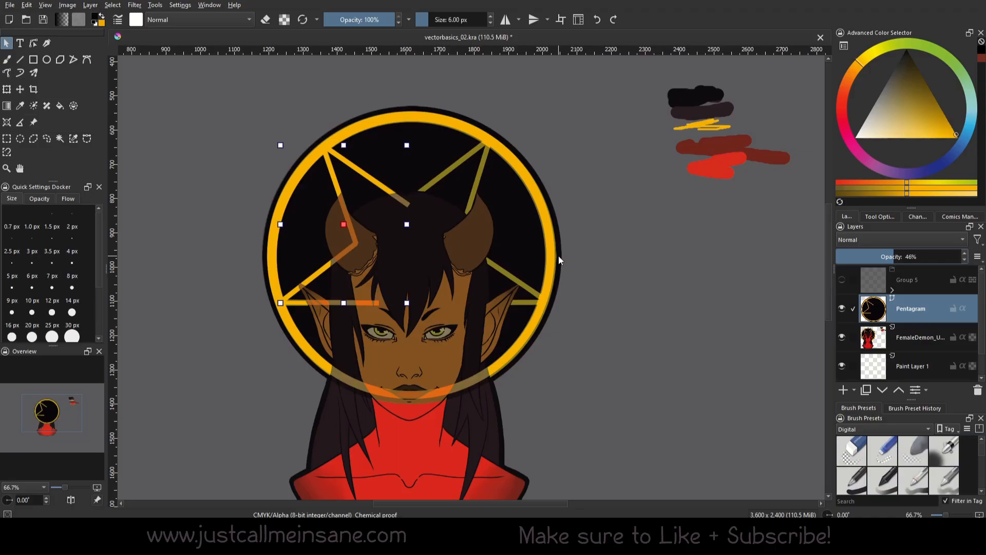
{"action": "right_click", "coordinate": [377, 187]}
{"action": "left_click", "coordinate": [409, 226]}
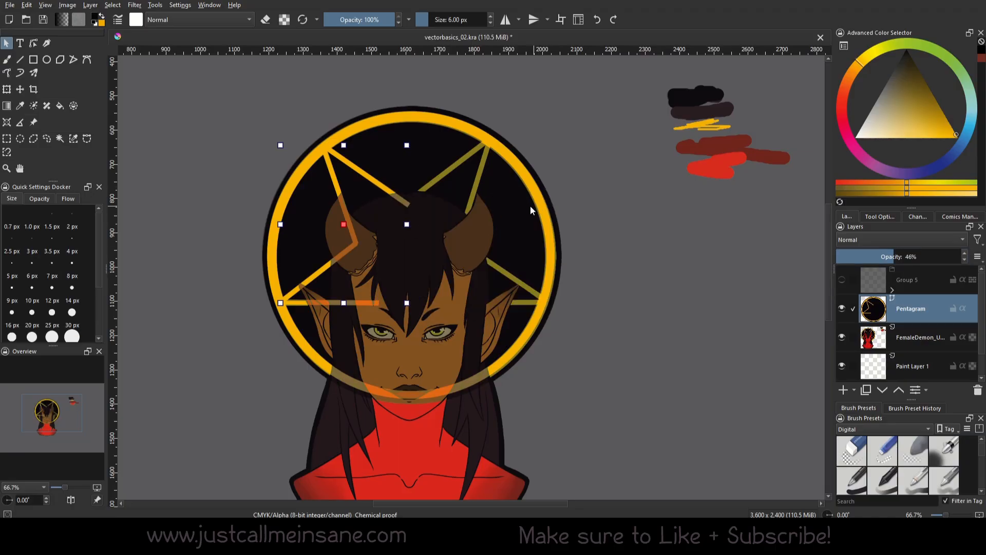
{"action": "right_click", "coordinate": [476, 201]}
{"action": "left_click", "coordinate": [492, 262]}
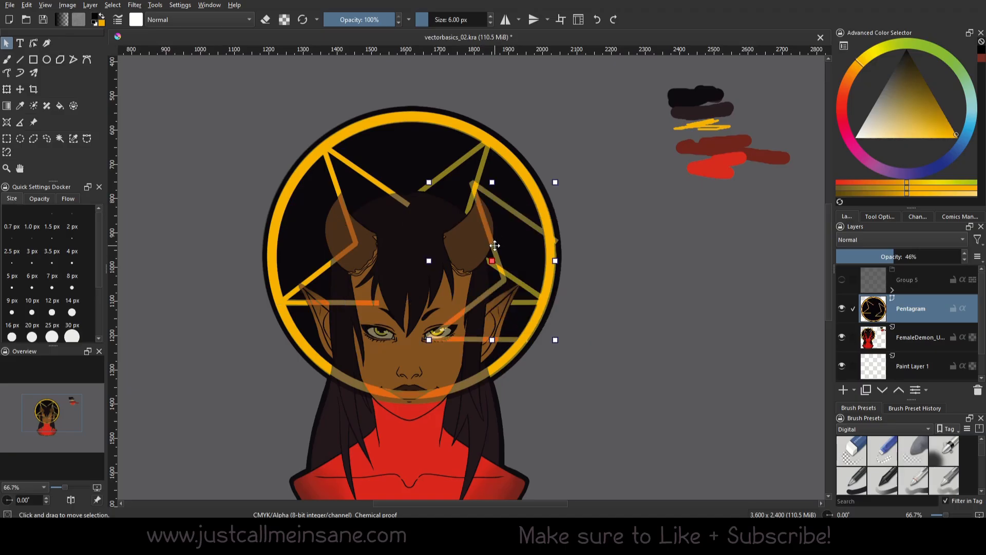
{"action": "right_click", "coordinate": [468, 230]}
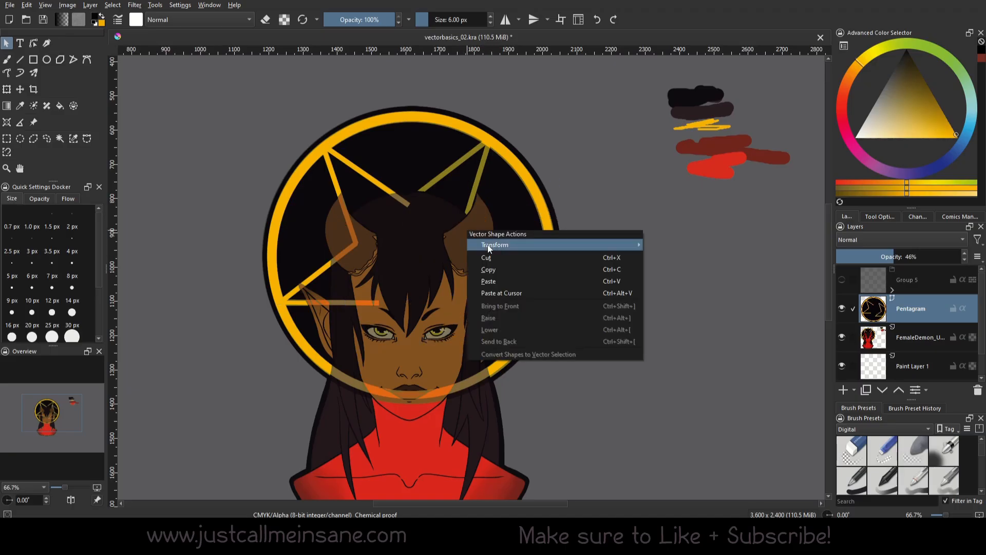
{"action": "left_click", "coordinate": [506, 278]}
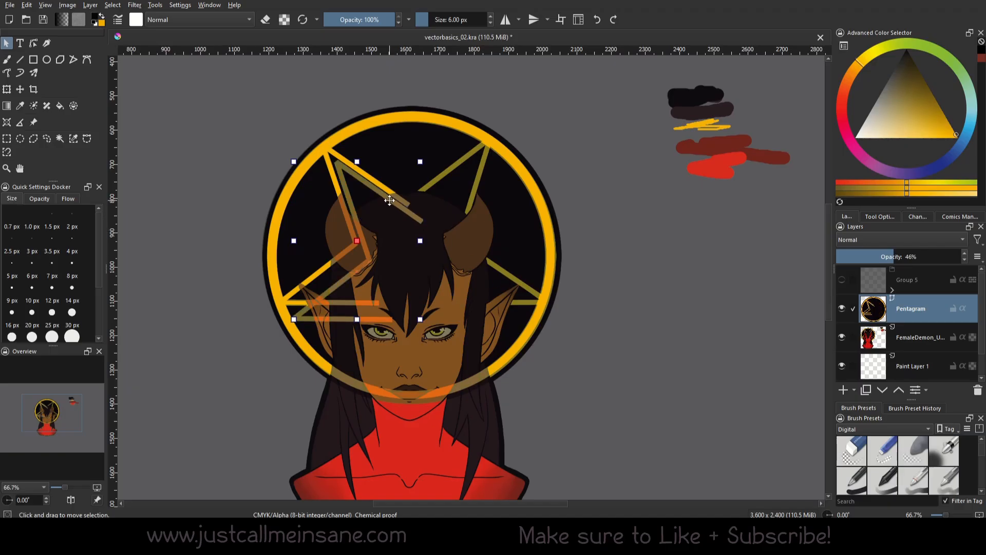
Mirror the pasted half-star horizontally, position it over the star's right half, and return the layer to 100% opacity
{"action": "left_click_drag", "start_coordinate": [389, 201], "coordinate": [476, 185]}
{"action": "right_click", "coordinate": [475, 185]}
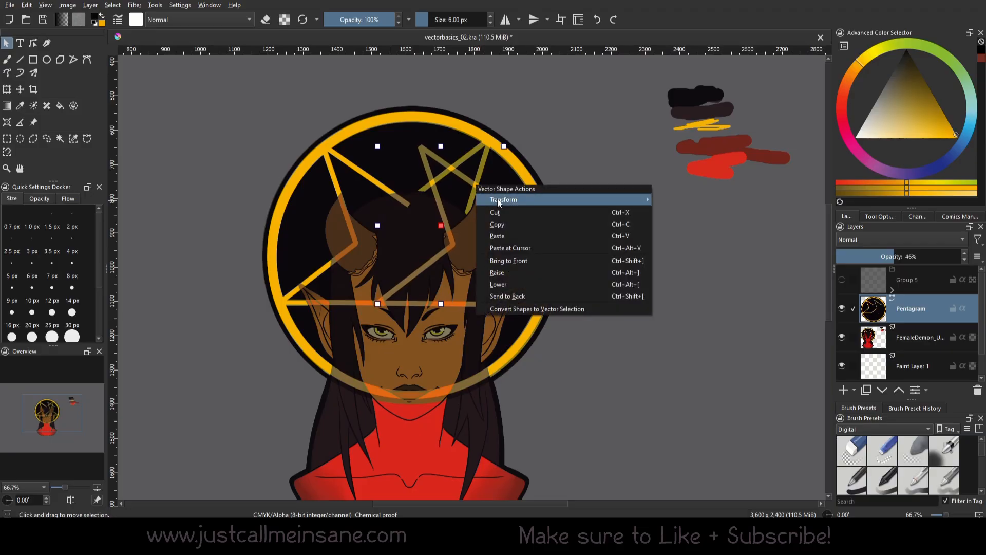
{"action": "mouse_move", "coordinate": [539, 199]}
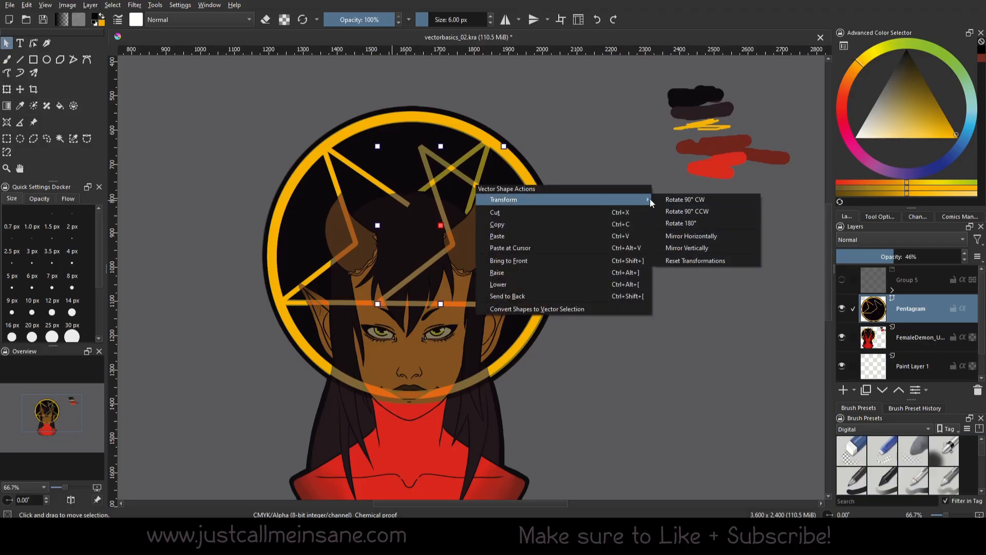
{"action": "left_click", "coordinate": [720, 235]}
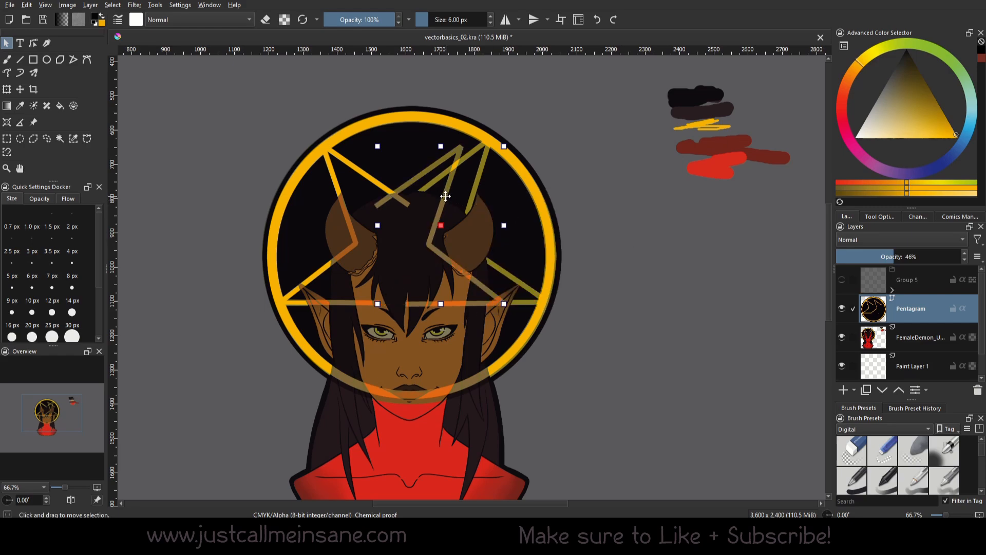
{"action": "left_click_drag", "start_coordinate": [445, 196], "coordinate": [484, 195]}
{"action": "left_click_drag", "start_coordinate": [918, 258], "coordinate": [978, 256]}
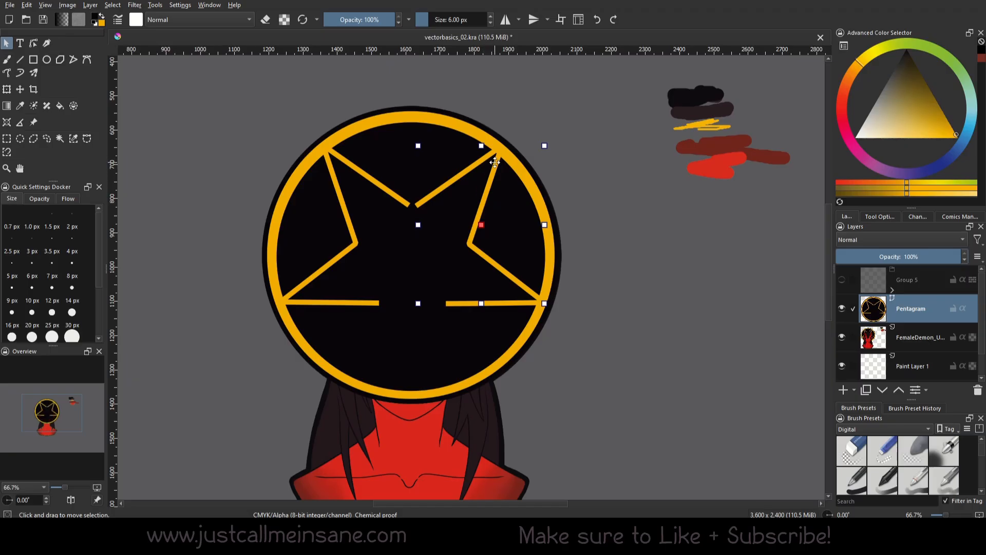
Nudge the mirrored half-star left, check its alignment with the Pentagram layer's opacity lowered, and return the layer to 100%
{"action": "left_click_drag", "start_coordinate": [495, 162], "coordinate": [493, 163]}
{"action": "left_click", "coordinate": [604, 271]}
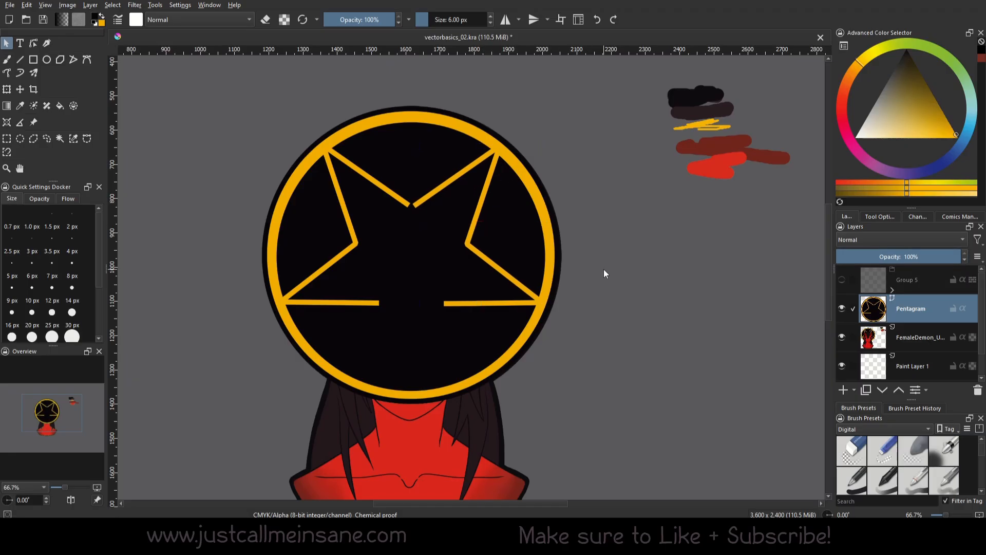
{"action": "left_click", "coordinate": [914, 256]}
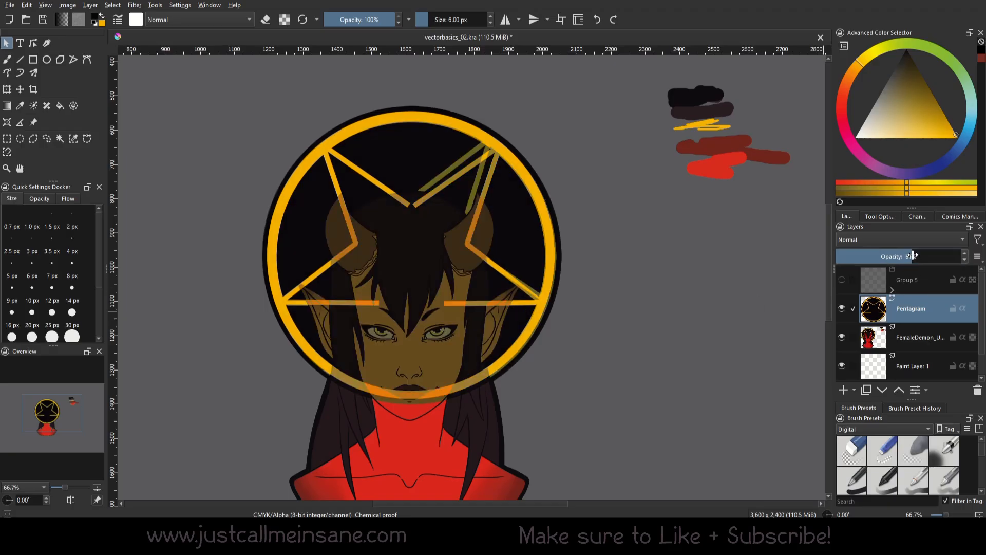
{"action": "left_click", "coordinate": [896, 251]}
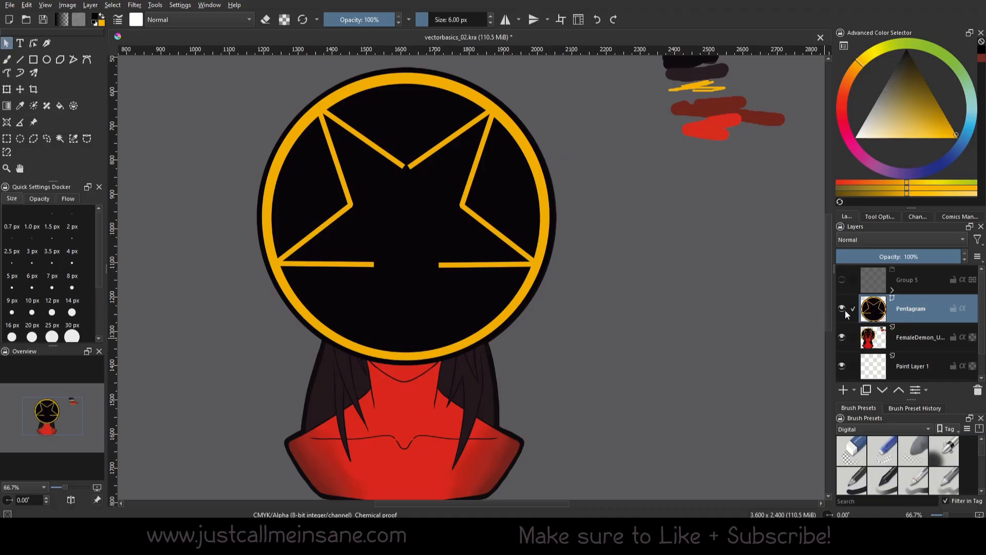
Hide the Pentagram layer and add a new vector layer above it
{"action": "left_click", "coordinate": [842, 309]}
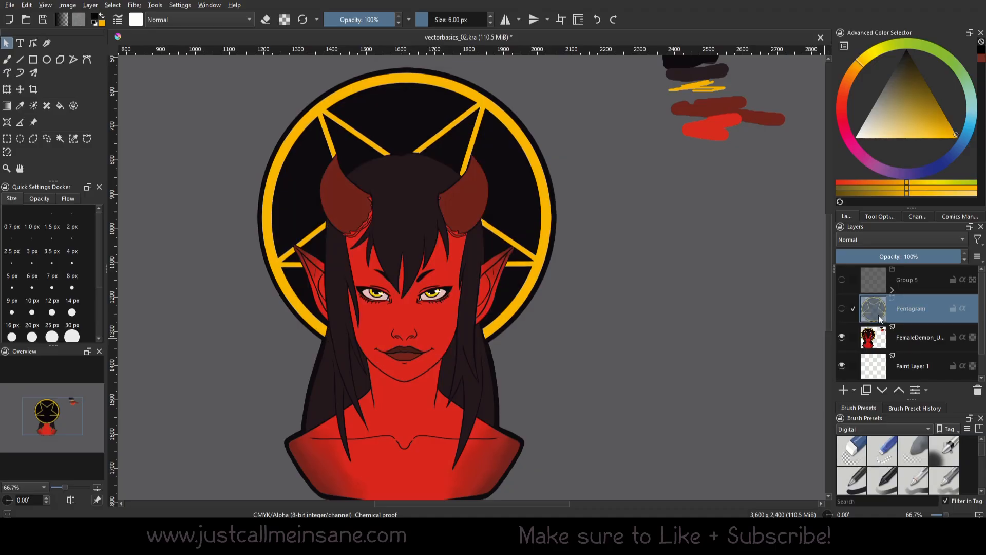
{"action": "left_click", "coordinate": [854, 389]}
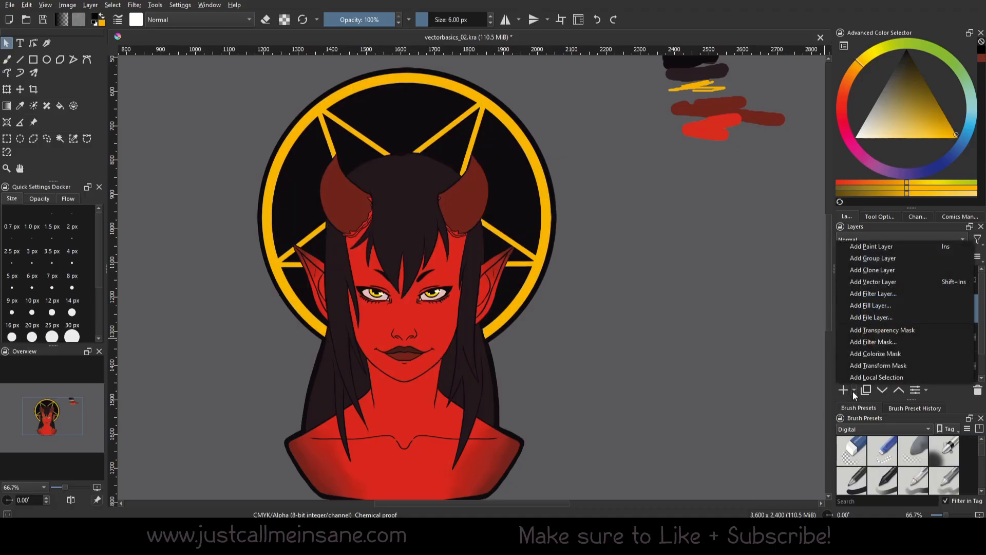
{"action": "left_click", "coordinate": [895, 281]}
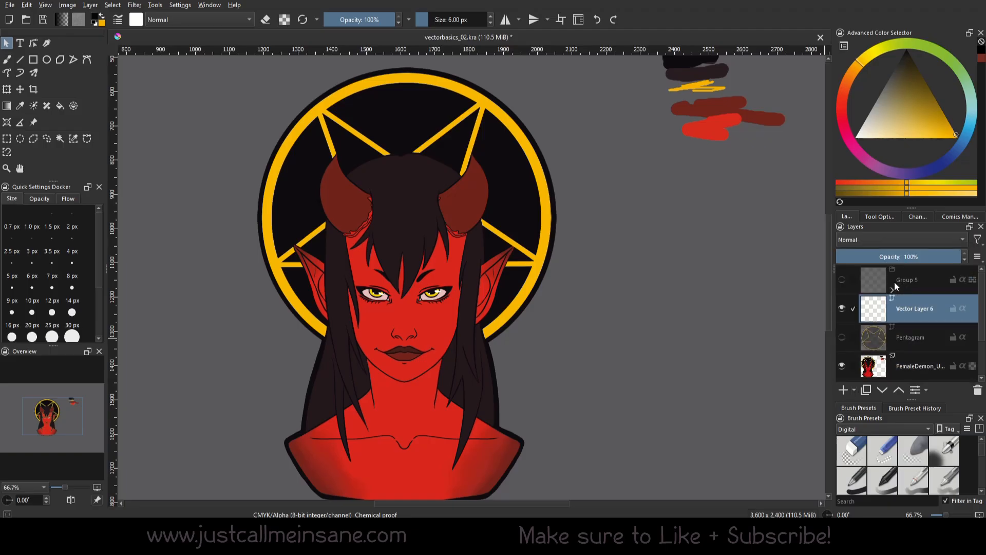
{"action": "mouse_move", "coordinate": [897, 281]}
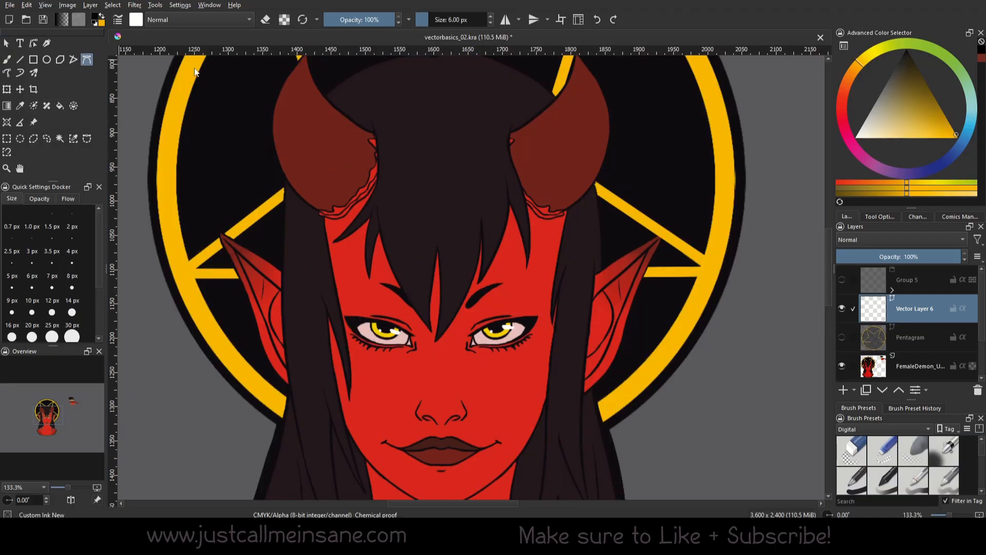
Trace the left half of the figure with a Bezier path from the top of the head along the face, neck, shoulder and bust edge
{"action": "left_click", "coordinate": [434, 76]}
{"action": "left_click", "coordinate": [359, 135]}
{"action": "left_click", "coordinate": [323, 220]}
{"action": "scroll", "coordinate": [322, 220], "scroll_direction": "down", "scroll_amount": 4}
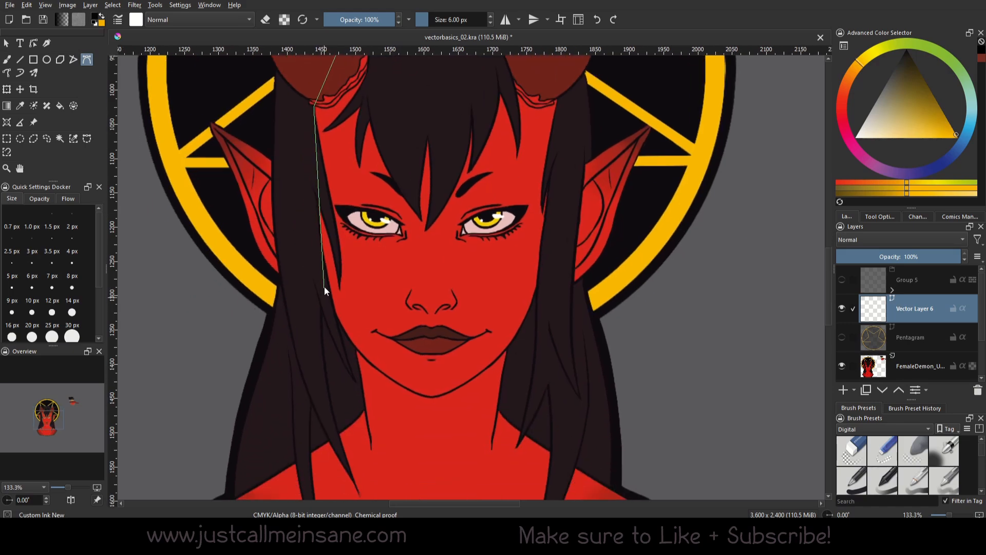
{"action": "left_click_drag", "start_coordinate": [318, 207], "coordinate": [321, 254]}
{"action": "left_click_drag", "start_coordinate": [335, 310], "coordinate": [342, 325]}
{"action": "scroll", "coordinate": [360, 347], "scroll_direction": "down", "scroll_amount": 3}
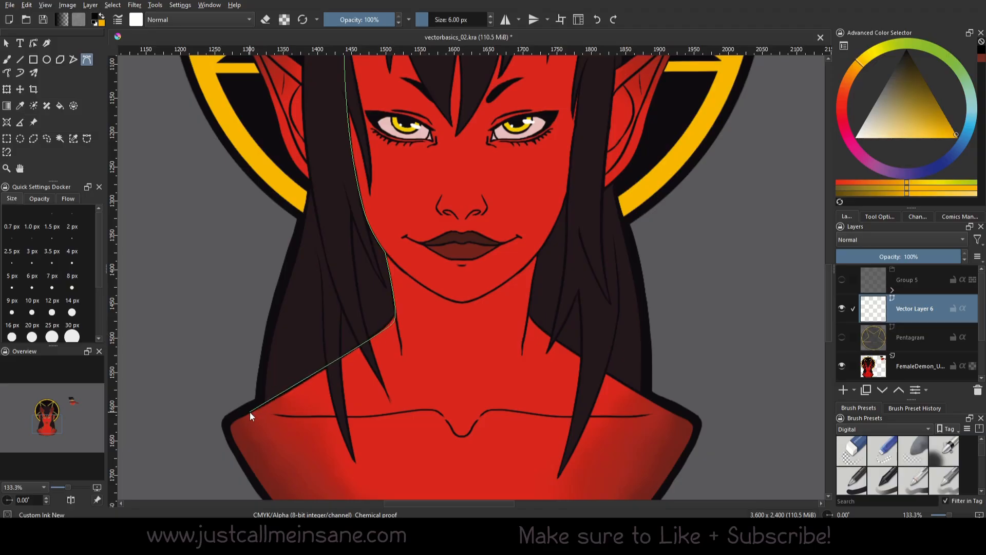
{"action": "scroll", "coordinate": [230, 417], "scroll_direction": "down", "scroll_amount": 3}
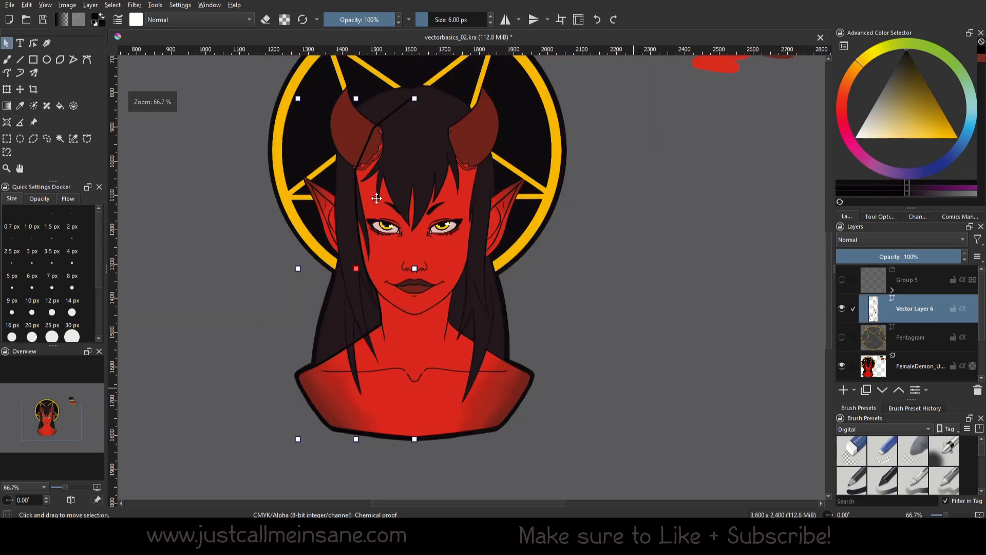
Set the traced path's stroke colour to the skin red #d52b1e, sampled from the bright red swatch beside the portrait
{"action": "scroll", "coordinate": [421, 239], "scroll_direction": "up", "scroll_amount": 3}
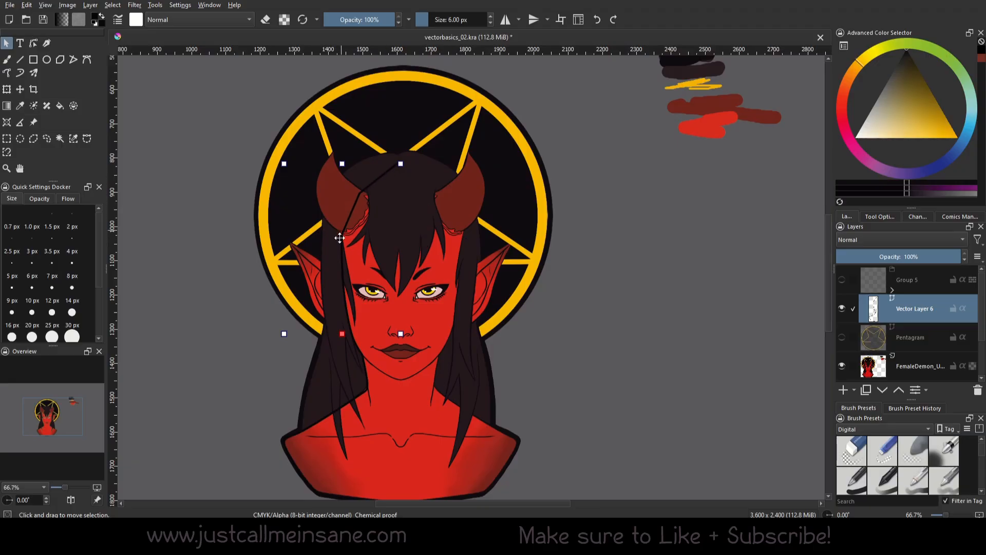
{"action": "left_click", "coordinate": [881, 217]}
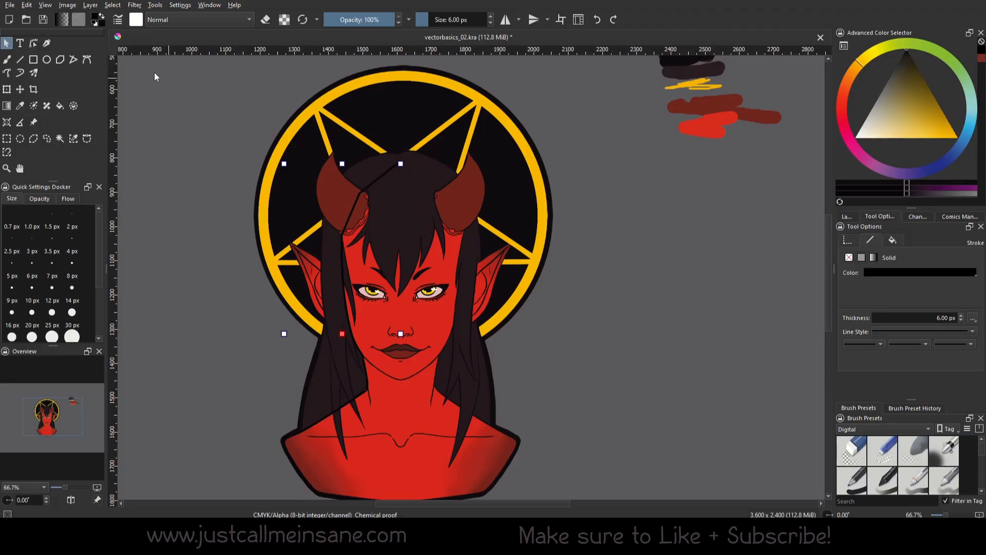
{"action": "left_click", "coordinate": [101, 24]}
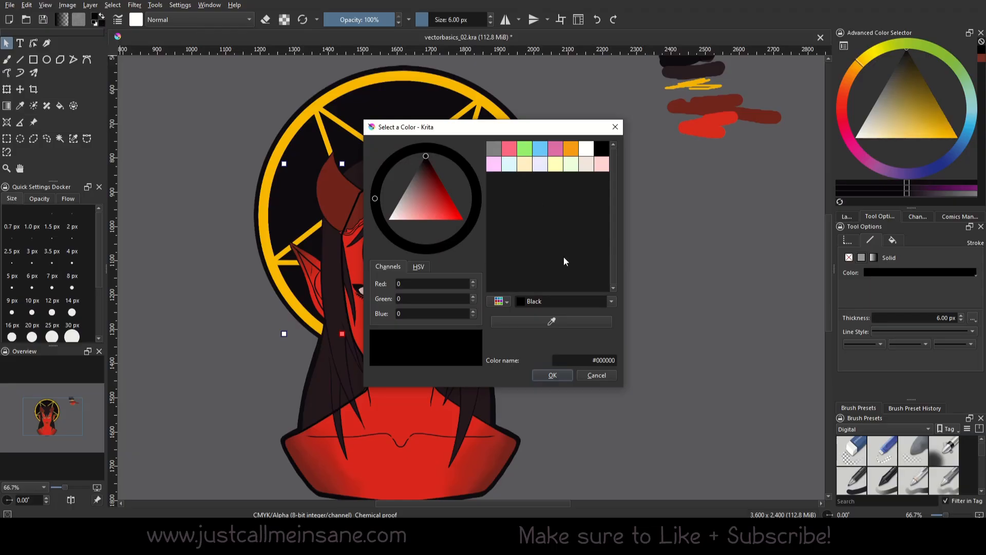
{"action": "left_click", "coordinate": [579, 328]}
{"action": "left_click", "coordinate": [710, 131]}
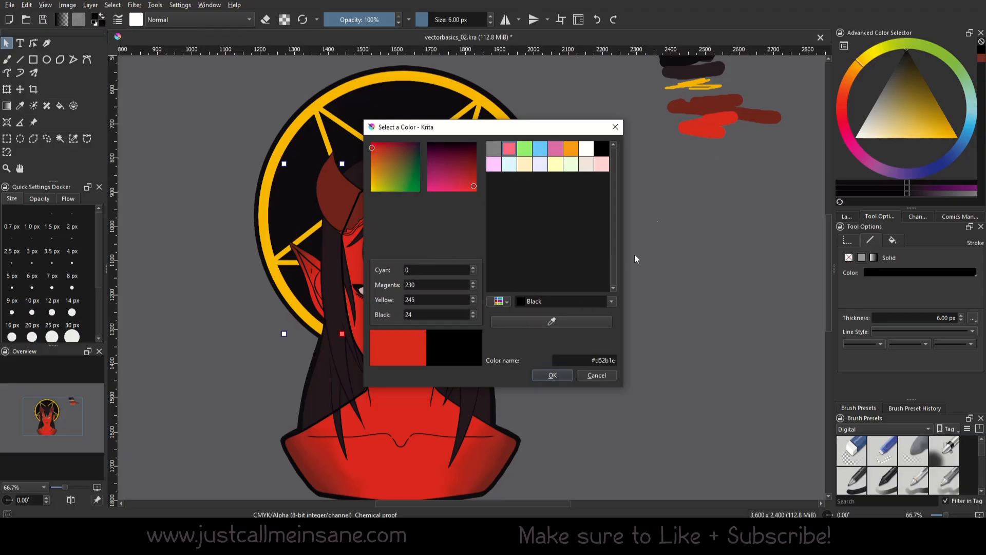
{"action": "left_click", "coordinate": [557, 374]}
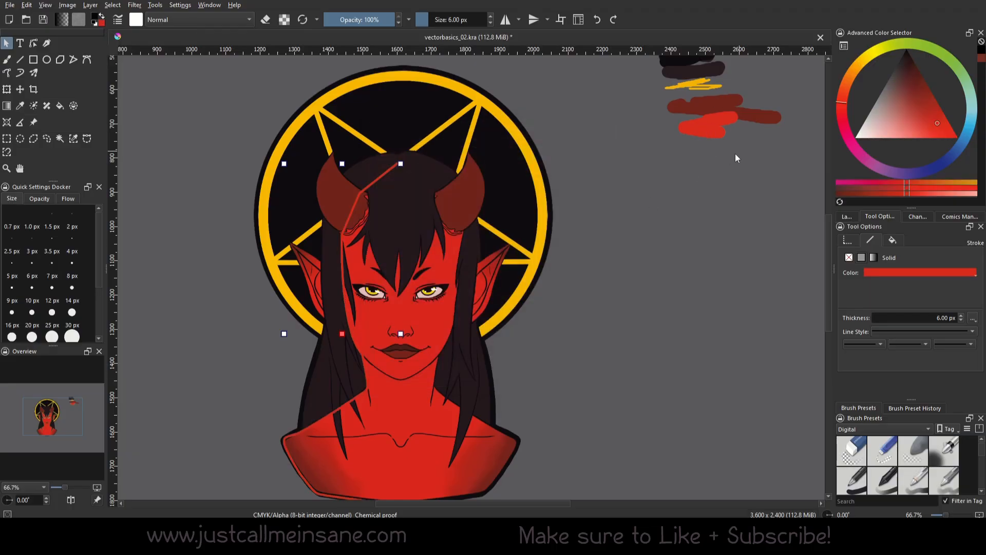
Edit the traced path's nodes and curves around the left shoulder and neck to follow the original outline
{"action": "left_click_drag", "start_coordinate": [536, 281], "coordinate": [527, 254]}
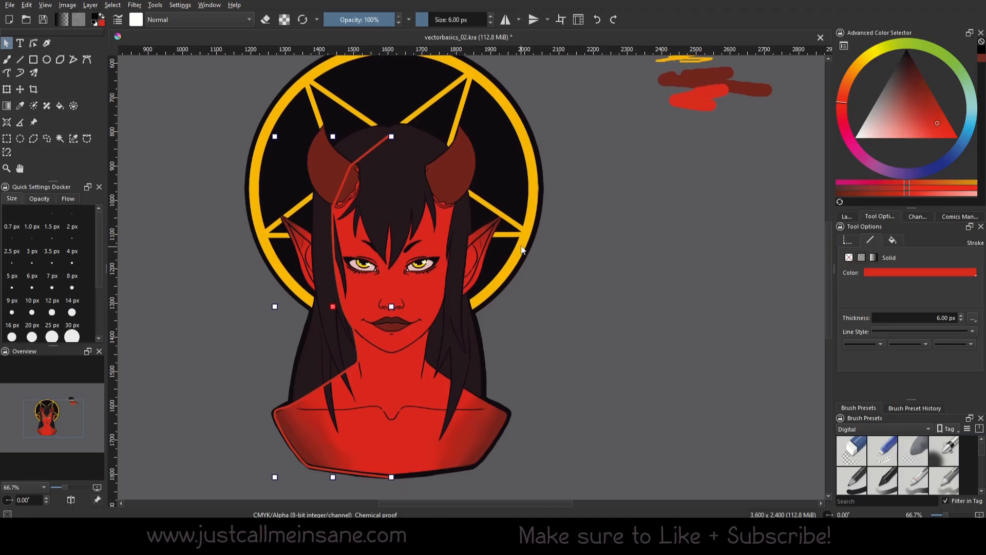
{"action": "scroll", "coordinate": [342, 343], "scroll_direction": "up", "scroll_amount": 1}
{"action": "scroll", "coordinate": [342, 343], "scroll_direction": "up", "scroll_amount": 1}
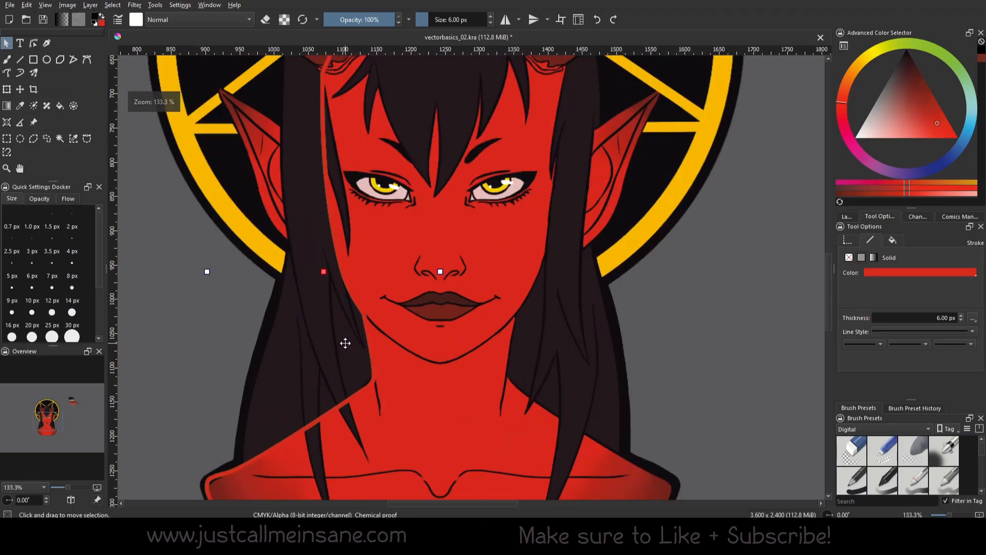
{"action": "double_click", "coordinate": [360, 308]}
{"action": "left_click_drag", "start_coordinate": [353, 382], "coordinate": [378, 296]}
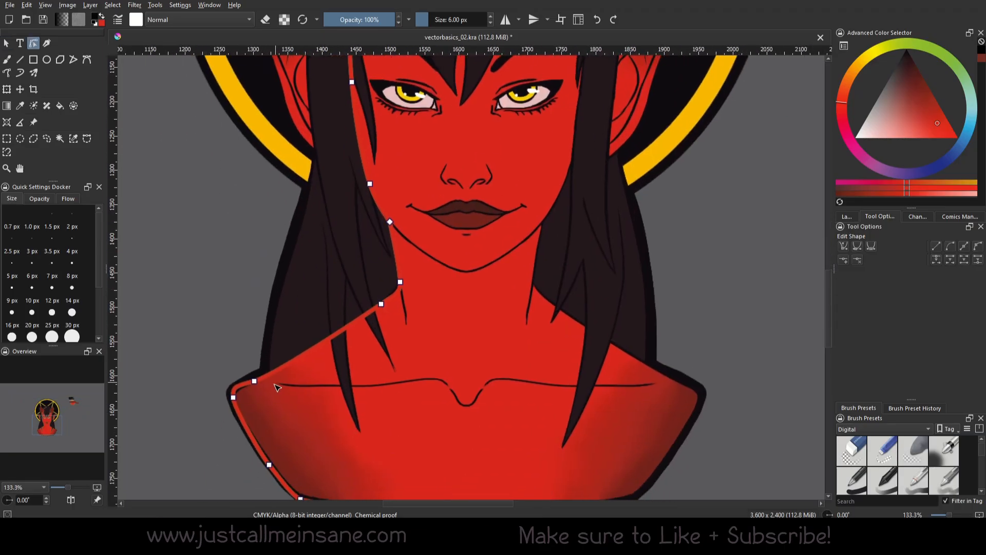
{"action": "left_click", "coordinate": [257, 381]}
{"action": "left_click_drag", "start_coordinate": [259, 380], "coordinate": [236, 386]}
{"action": "left_click_drag", "start_coordinate": [282, 364], "coordinate": [321, 343]}
{"action": "left_click", "coordinate": [381, 305]}
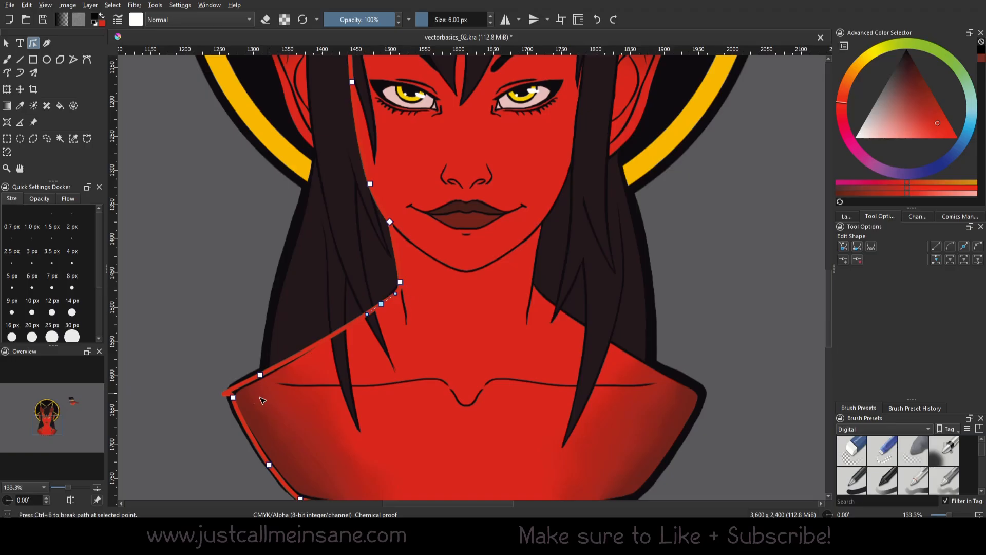
{"action": "left_click_drag", "start_coordinate": [400, 103], "coordinate": [390, 291]}
{"action": "scroll", "coordinate": [390, 185], "scroll_direction": "down", "scroll_amount": 1}
{"action": "left_click_drag", "start_coordinate": [397, 205], "coordinate": [371, 191]}
{"action": "scroll", "coordinate": [370, 191], "scroll_direction": "down", "scroll_amount": 1}
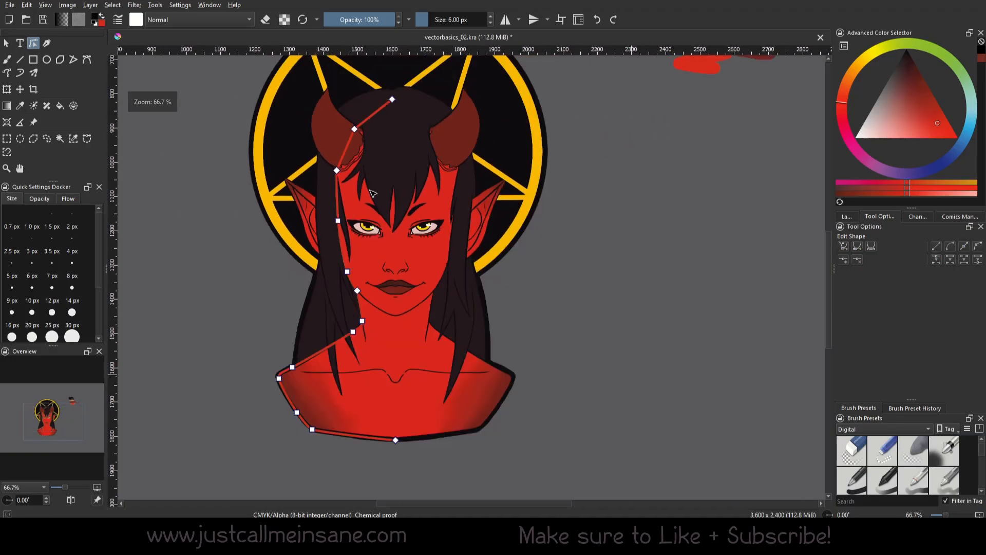
Paste a duplicate of the left half-figure path and move it clear of the original
{"action": "left_click", "coordinate": [6, 44]}
{"action": "right_click", "coordinate": [348, 148]}
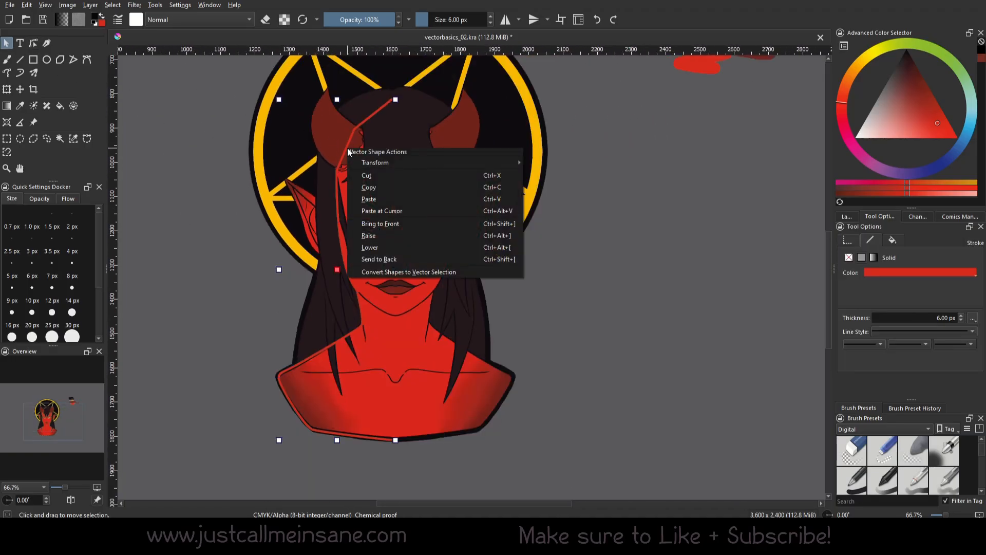
{"action": "left_click", "coordinate": [396, 199]}
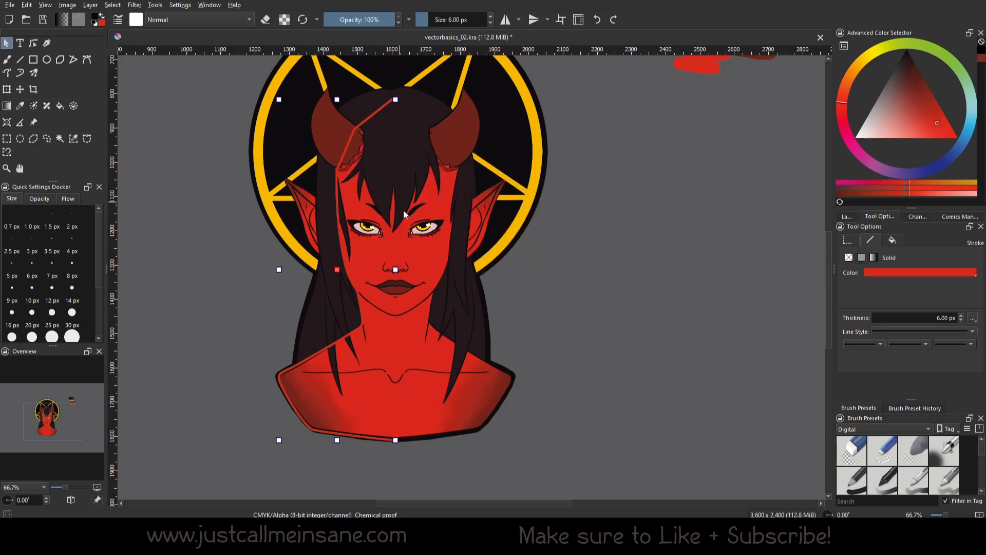
{"action": "left_click_drag", "start_coordinate": [403, 223], "coordinate": [414, 257]}
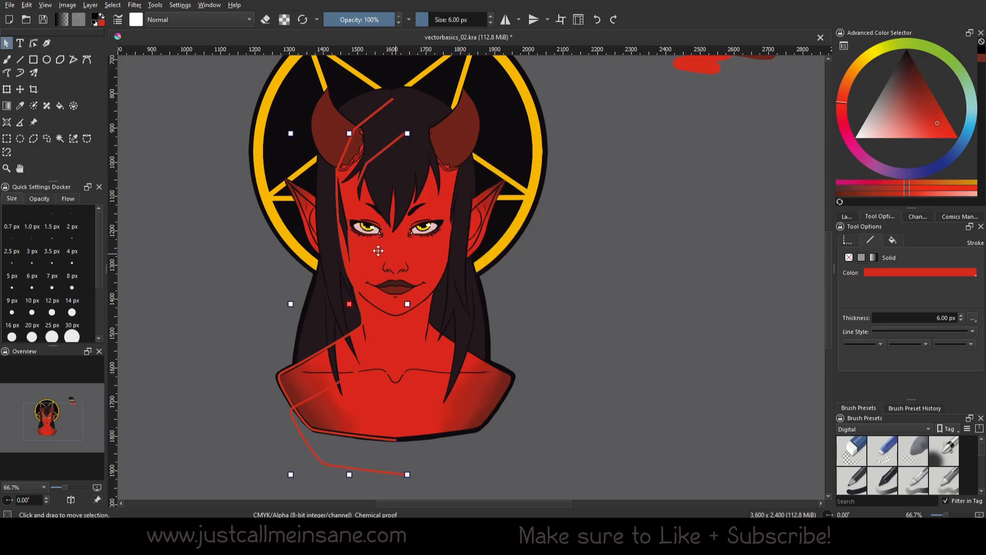
Mirror the duplicate path horizontally and align it with the figure's right half from the bust up to the head
{"action": "right_click", "coordinate": [356, 221]}
{"action": "mouse_move", "coordinate": [395, 236]}
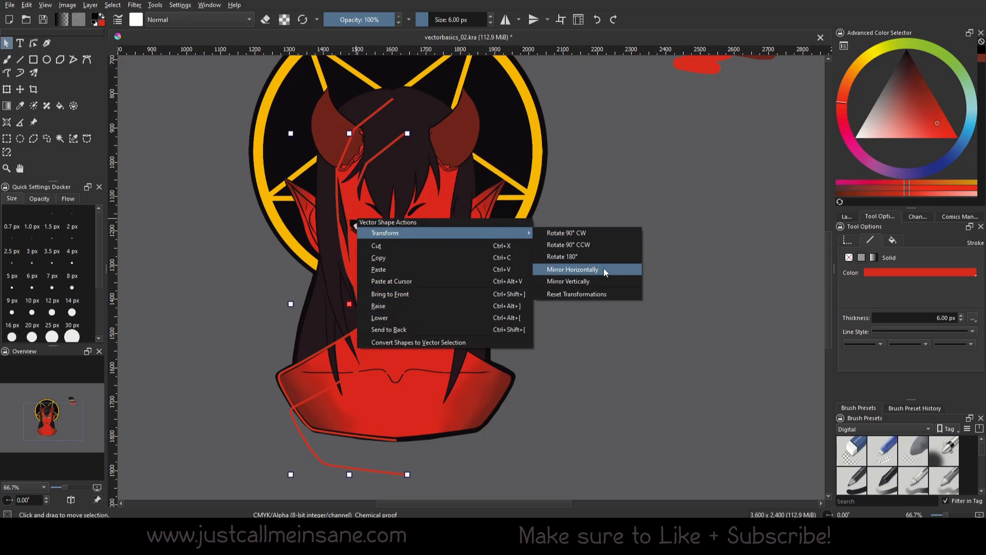
{"action": "left_click", "coordinate": [575, 270]}
{"action": "left_click_drag", "start_coordinate": [358, 464], "coordinate": [469, 427]}
{"action": "scroll", "coordinate": [463, 423], "scroll_direction": "up", "scroll_amount": 2}
{"action": "left_click_drag", "start_coordinate": [335, 447], "coordinate": [434, 403]}
{"action": "scroll", "coordinate": [502, 322], "scroll_direction": "up", "scroll_amount": 3}
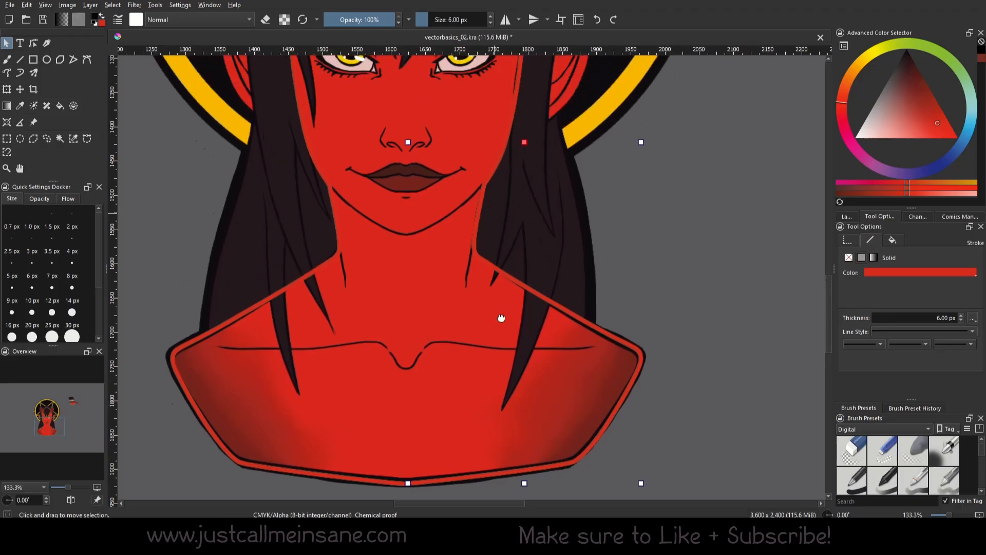
{"action": "scroll", "coordinate": [423, 191], "scroll_direction": "up", "scroll_amount": 8}
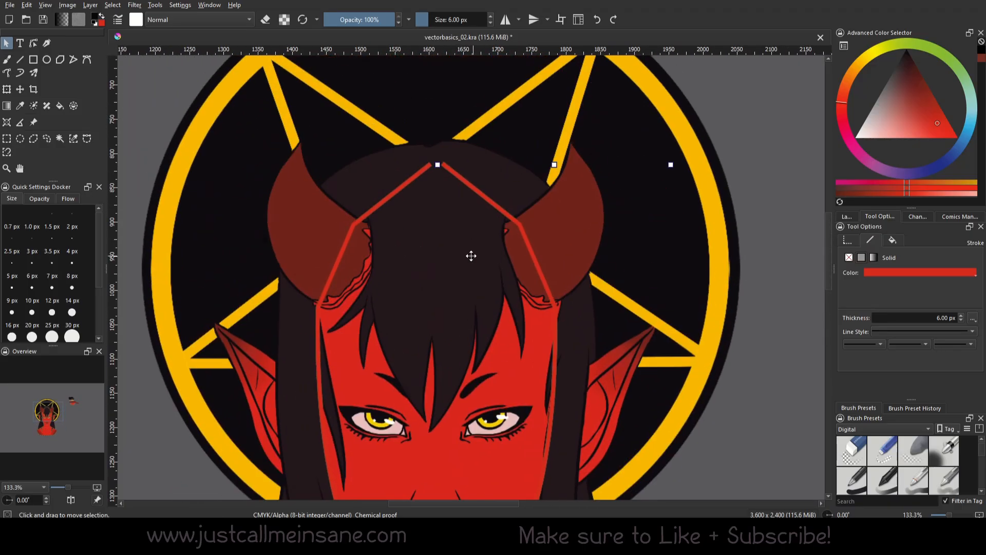
{"action": "scroll", "coordinate": [548, 363], "scroll_direction": "down", "scroll_amount": 8}
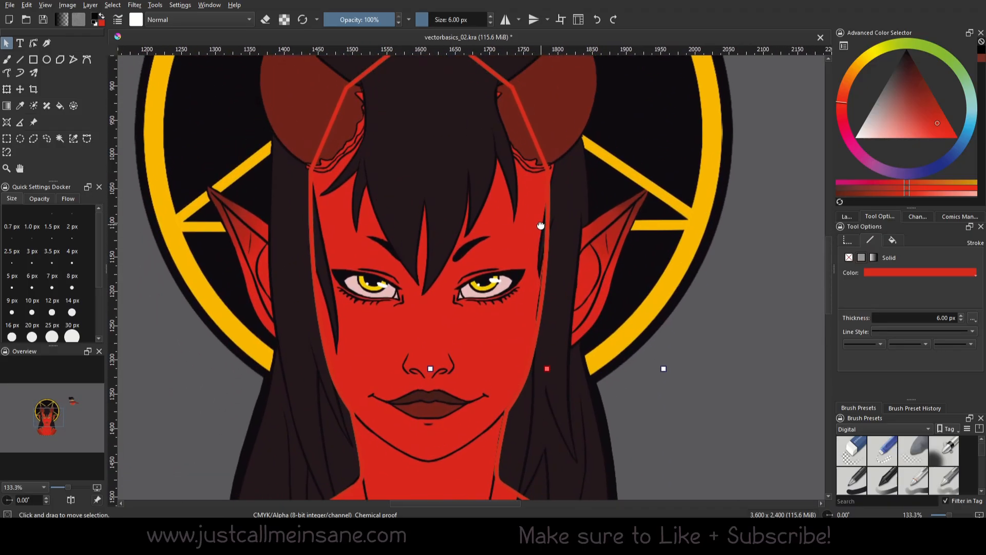
{"action": "scroll", "coordinate": [436, 403], "scroll_direction": "down", "scroll_amount": 2}
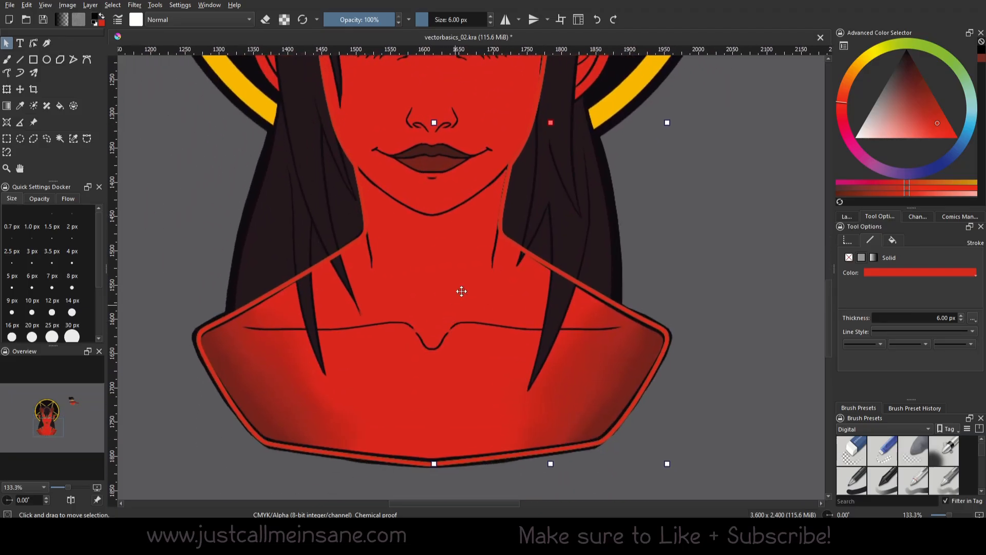
{"action": "scroll", "coordinate": [461, 288], "scroll_direction": "up", "scroll_amount": 10}
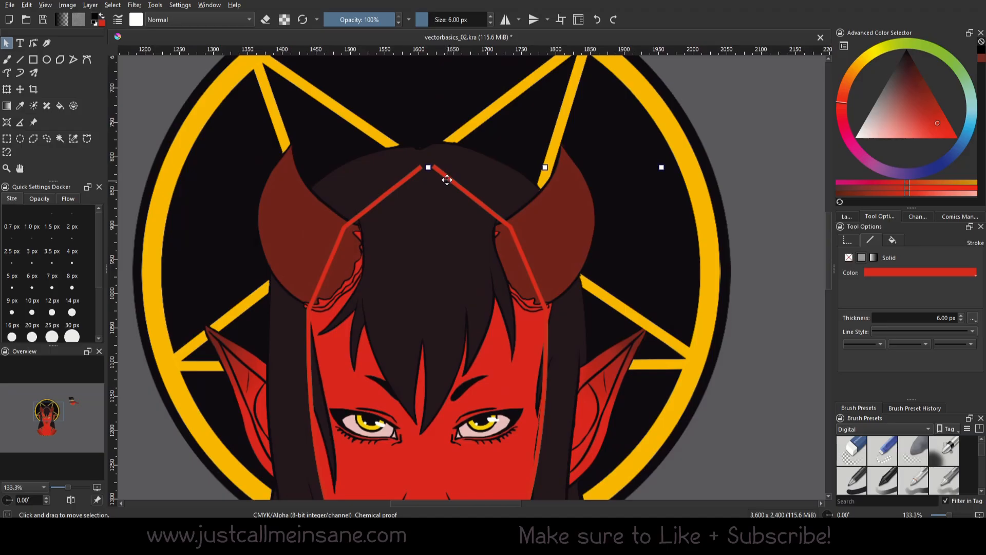
Select both half-figure paths, merge their two end nodes at the top of the head into one, and shift the merged point slightly down
{"action": "left_click", "coordinate": [399, 194], "text": "shift"}
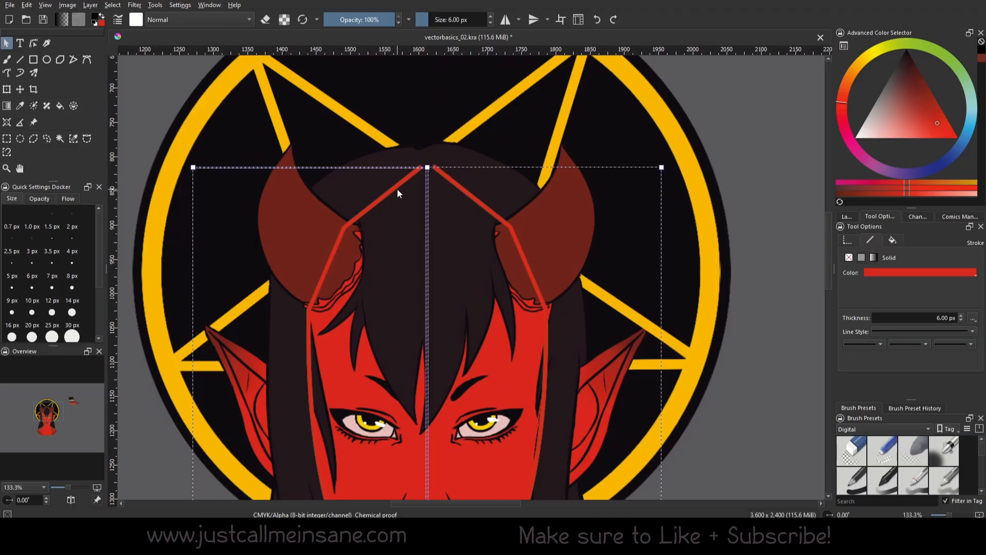
{"action": "double_click", "coordinate": [480, 204]}
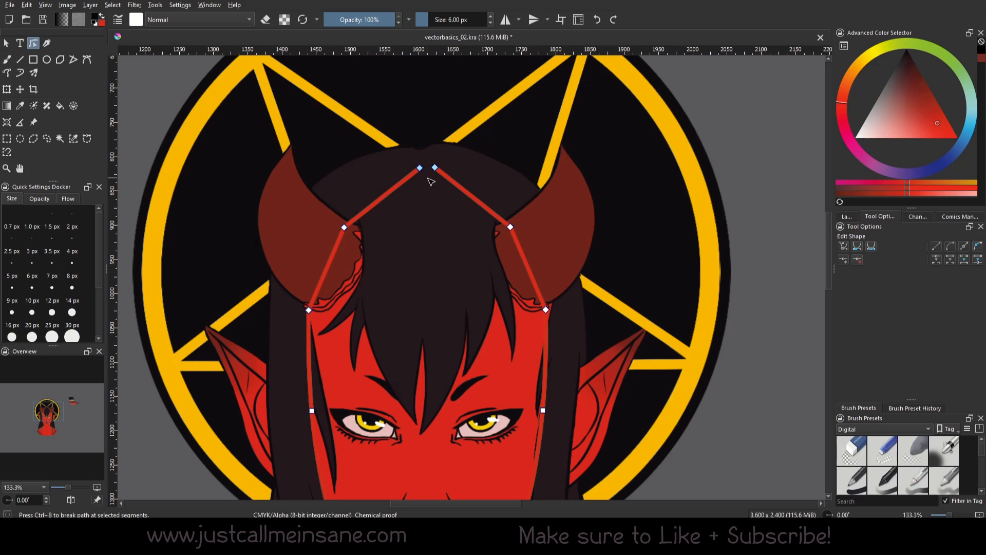
{"action": "left_click_drag", "start_coordinate": [434, 169], "coordinate": [453, 191]}
{"action": "left_click", "coordinate": [424, 206]}
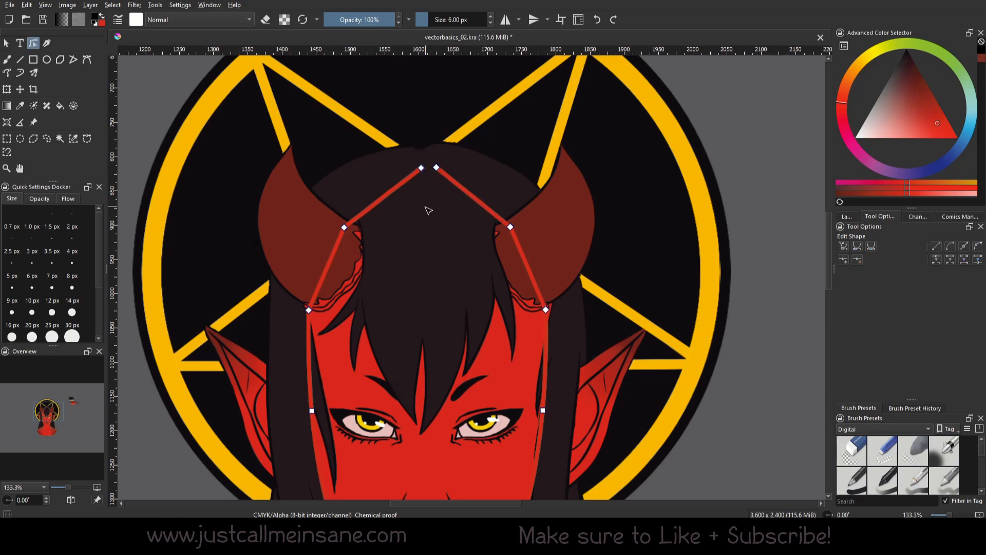
{"action": "left_click", "coordinate": [423, 169]}
{"action": "left_click", "coordinate": [436, 168], "text": "shift"}
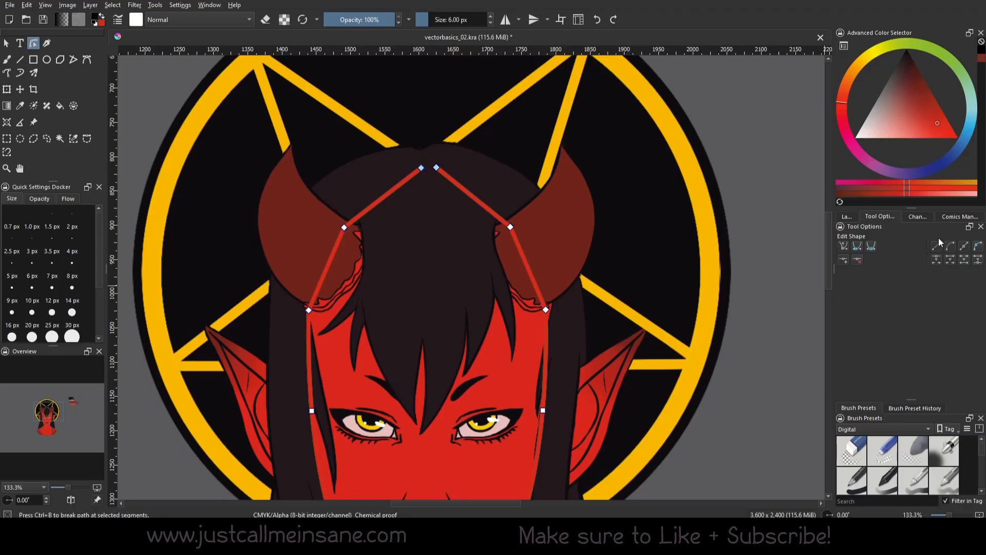
{"action": "left_click_drag", "start_coordinate": [814, 283], "coordinate": [843, 308]}
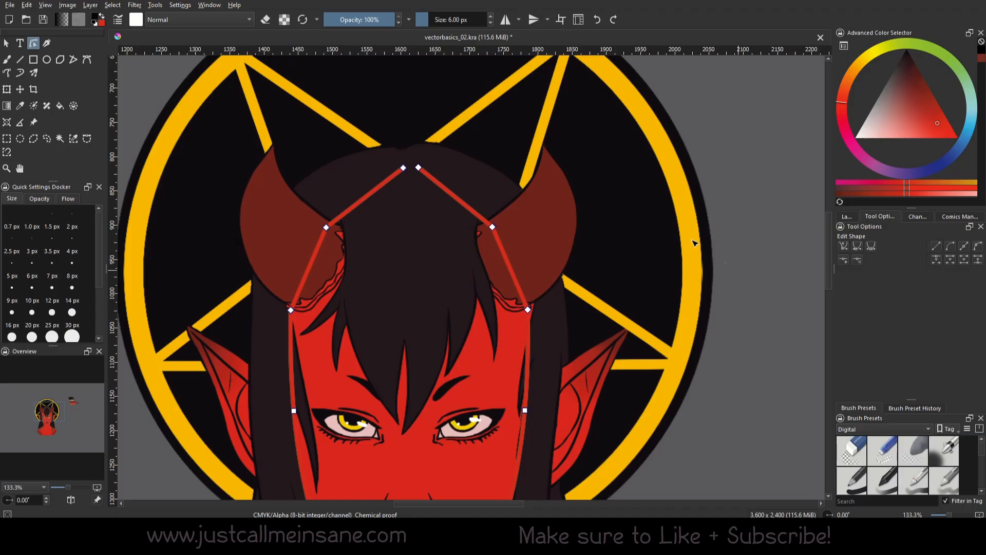
{"action": "left_click_drag", "start_coordinate": [620, 200], "coordinate": [641, 213]}
{"action": "left_click_drag", "start_coordinate": [399, 148], "coordinate": [441, 191]}
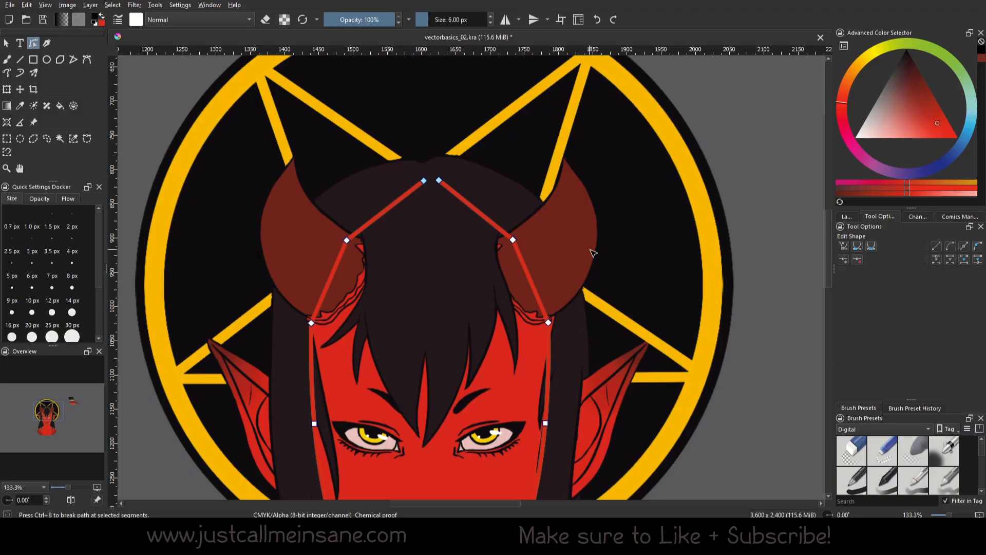
{"action": "left_click", "coordinate": [979, 262]}
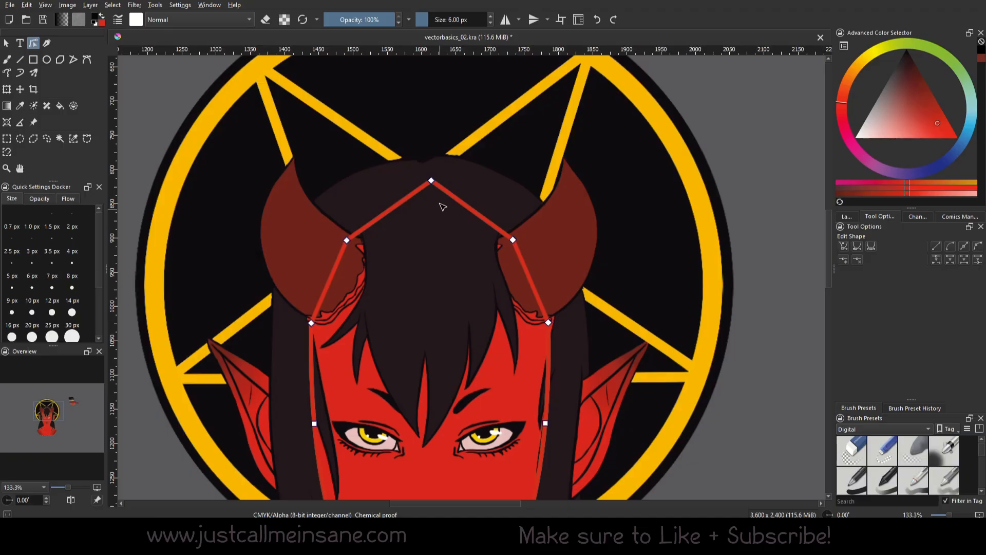
{"action": "mouse_move", "coordinate": [431, 181]}
{"action": "left_mouse_down"}
{"action": "mouse_move", "coordinate": [434, 234]}
{"action": "mouse_move", "coordinate": [434, 198]}
{"action": "mouse_move", "coordinate": [521, 187]}
{"action": "mouse_move", "coordinate": [452, 154]}
{"action": "mouse_move", "coordinate": [438, 193]}
{"action": "mouse_move", "coordinate": [431, 182]}
{"action": "left_mouse_up"}
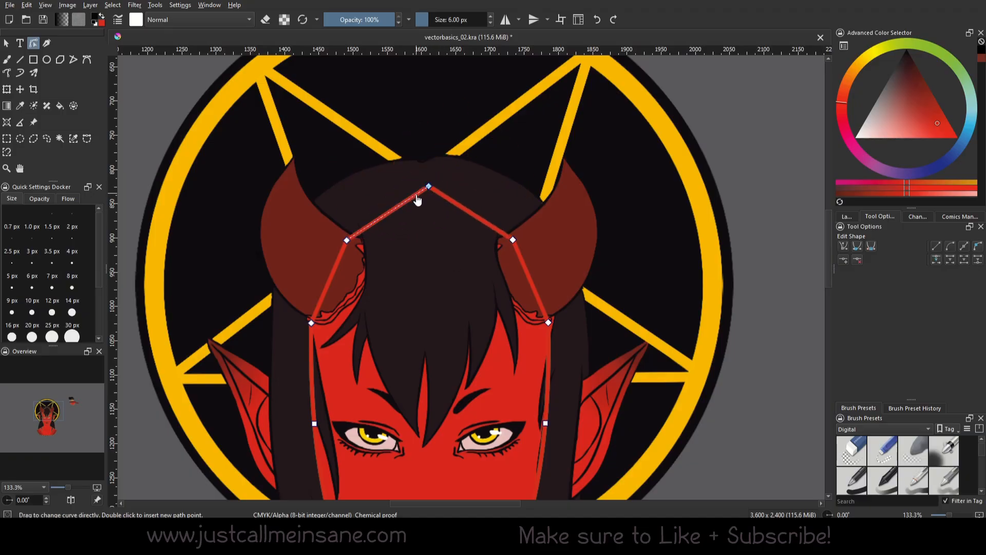
Merge the two overlapping end nodes at the bottom centre of the bust to close the body outline
{"action": "scroll", "coordinate": [440, 290], "scroll_direction": "down", "scroll_amount": 10}
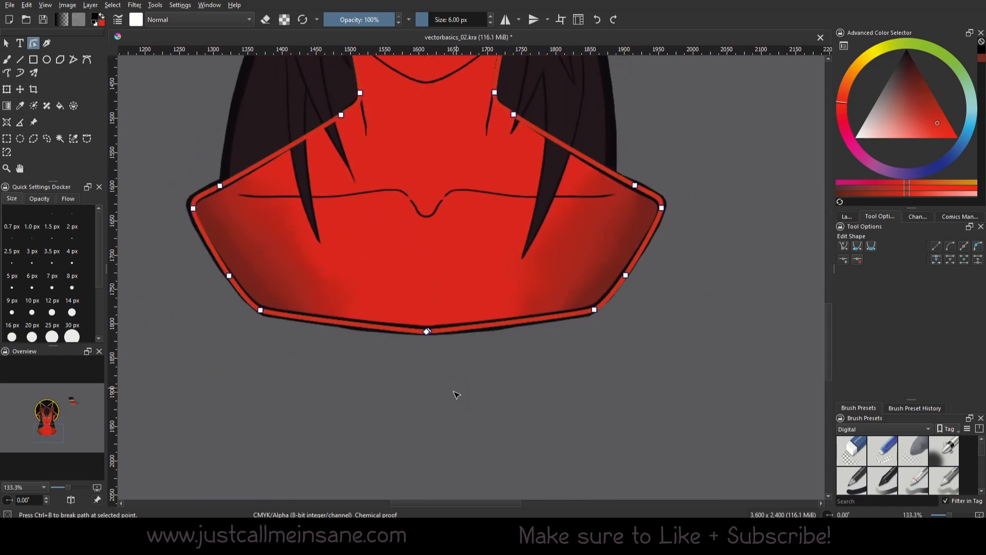
{"action": "left_click", "coordinate": [427, 331]}
{"action": "left_click", "coordinate": [979, 260]}
{"action": "left_click_drag", "start_coordinate": [424, 176], "coordinate": [373, 203]}
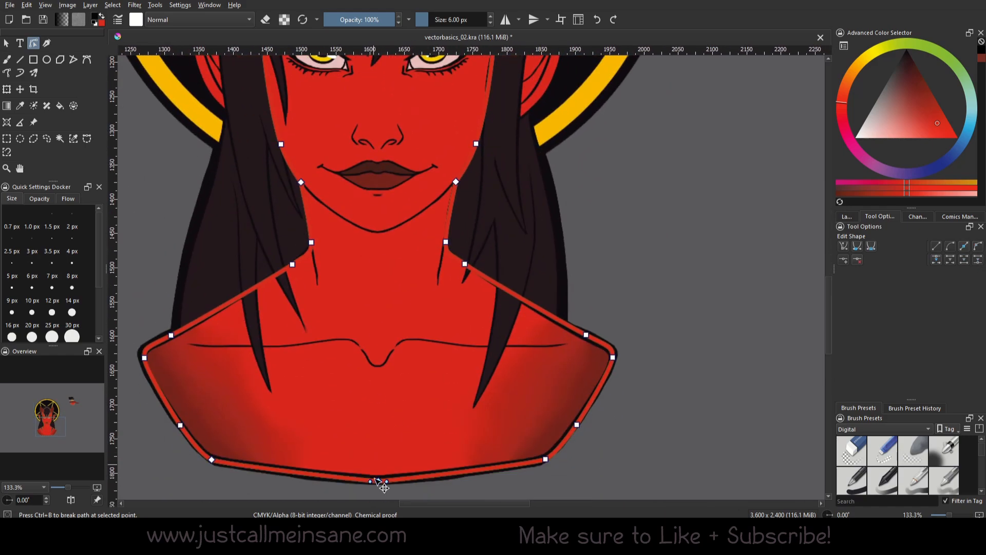
{"action": "left_click_drag", "start_coordinate": [379, 483], "coordinate": [375, 455]}
{"action": "key", "text": "ctrl+z"}
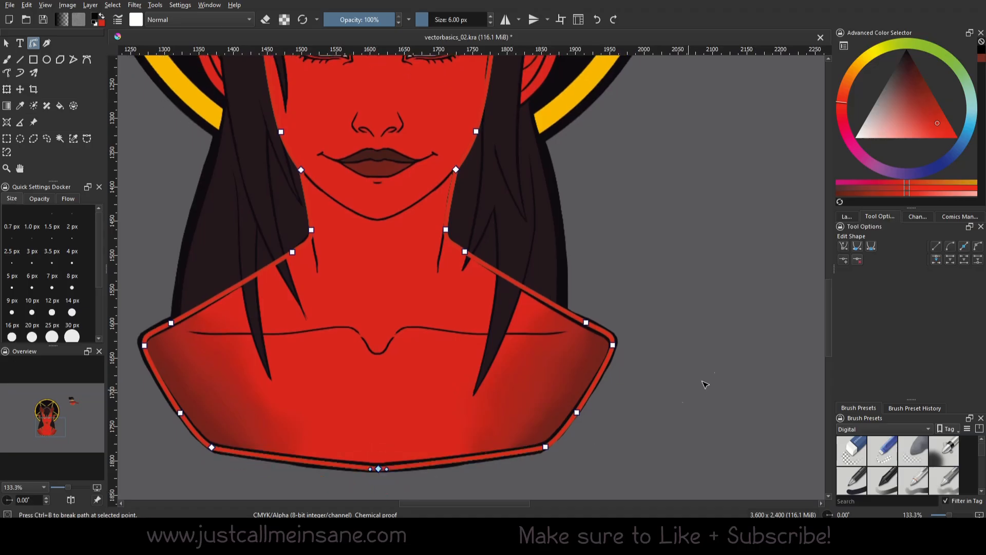
{"action": "left_click", "coordinate": [722, 373]}
Give the closed body shape a solid fill in the bright skin red
{"action": "left_click_drag", "start_coordinate": [482, 174], "coordinate": [544, 427]}
{"action": "left_click_drag", "start_coordinate": [377, 134], "coordinate": [364, 221]}
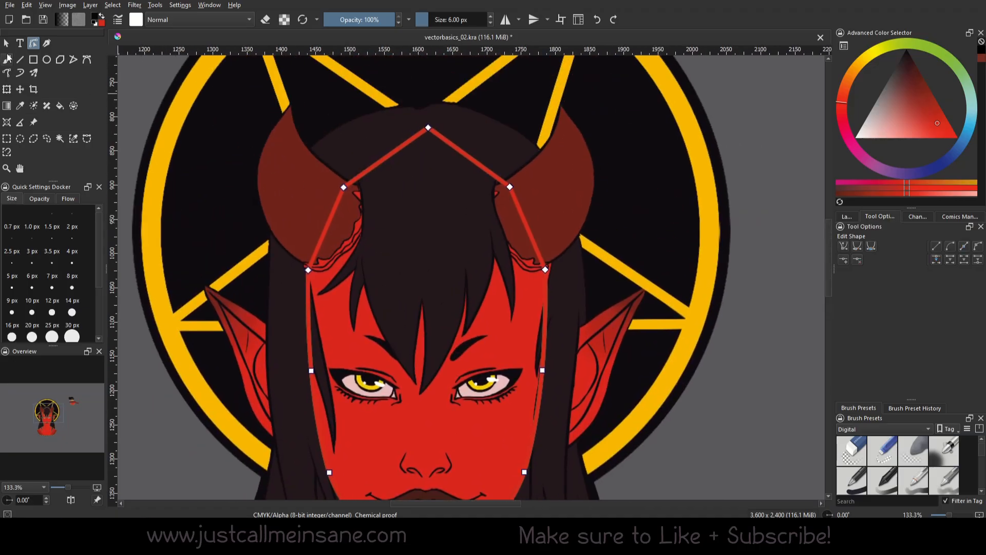
{"action": "left_click", "coordinate": [5, 42]}
{"action": "left_click", "coordinate": [893, 240]}
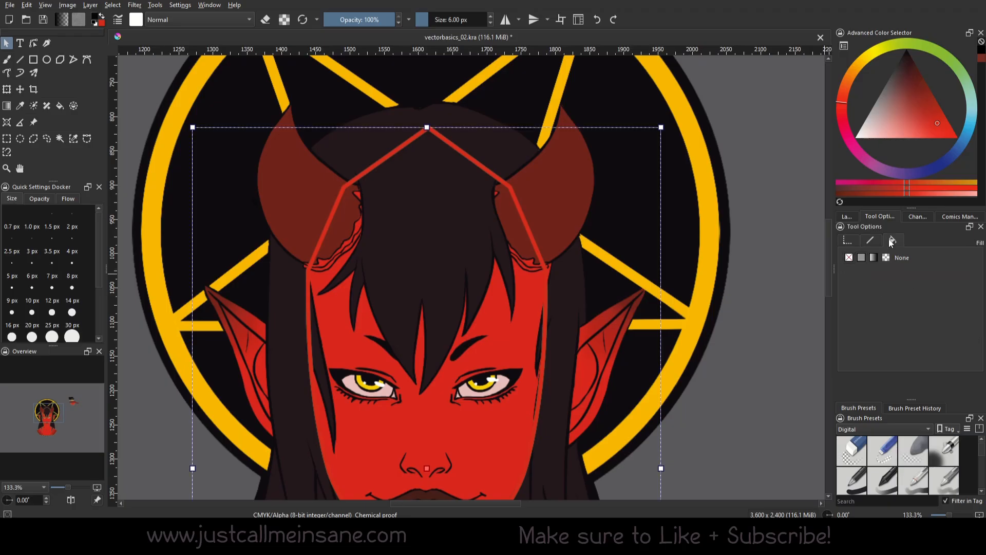
{"action": "left_click", "coordinate": [861, 258]}
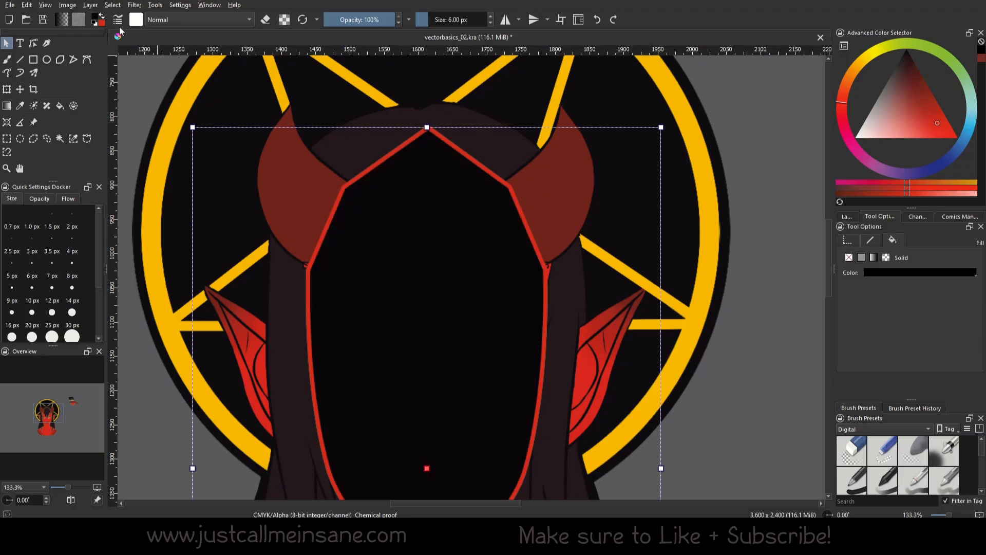
{"action": "left_click", "coordinate": [103, 17]}
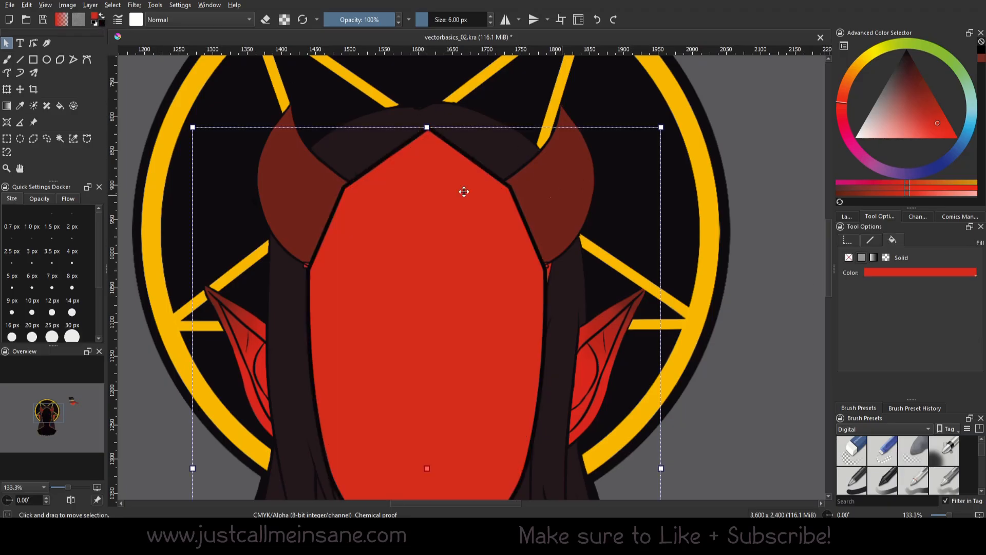
Remove the stroke from the body shape so only its fill remains
{"action": "left_click", "coordinate": [870, 239]}
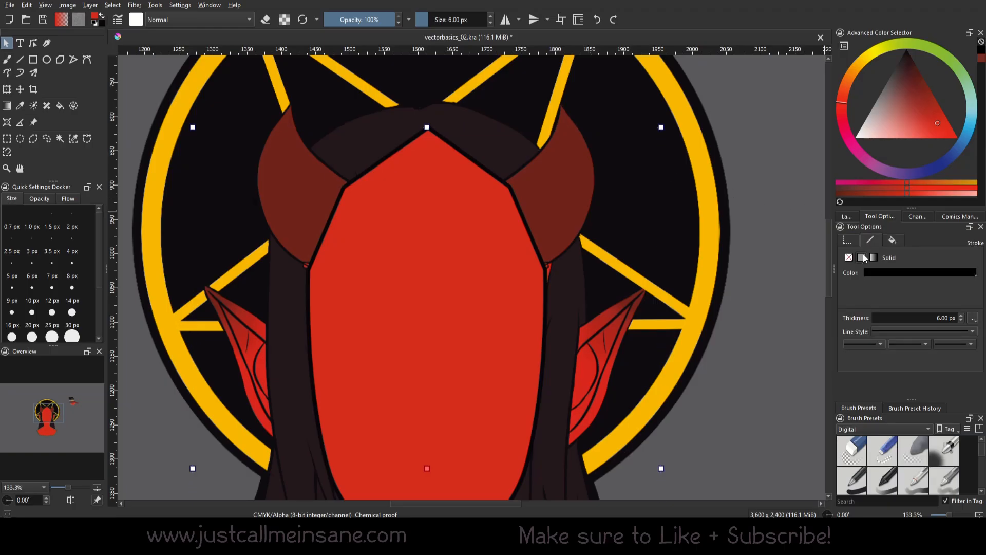
{"action": "left_click", "coordinate": [849, 258]}
{"action": "mouse_move", "coordinate": [565, 359]}
{"action": "left_mouse_down"}
{"action": "mouse_move", "coordinate": [514, 282]}
{"action": "mouse_move", "coordinate": [498, 135]}
{"action": "left_mouse_up"}
{"action": "scroll", "coordinate": [437, 228], "scroll_direction": "down", "scroll_amount": 2}
{"action": "left_click_drag", "start_coordinate": [443, 221], "coordinate": [443, 301]}
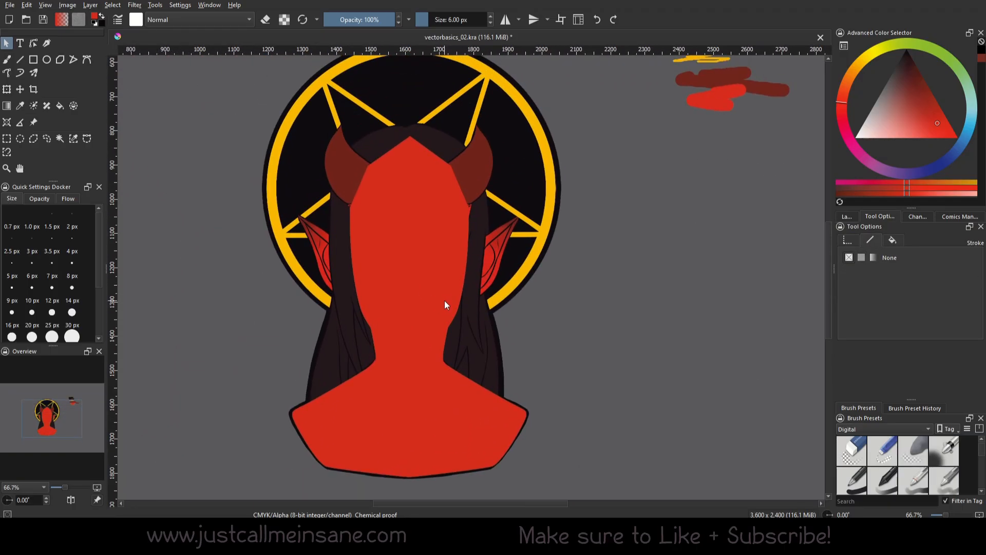
Lower the opacity of Vector Layer 6, which holds the red body shape, to 47%
{"action": "left_click", "coordinate": [445, 302]}
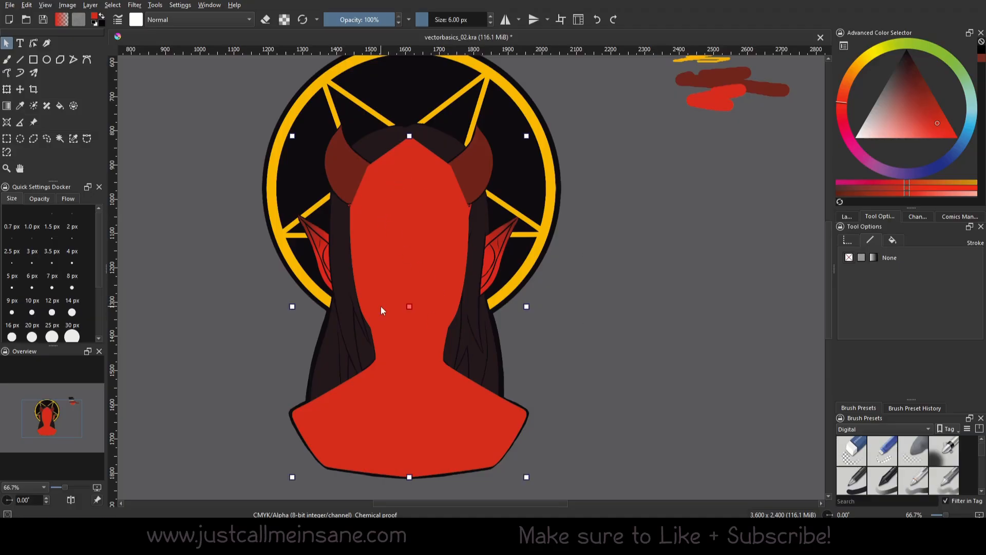
{"action": "left_click", "coordinate": [853, 217]}
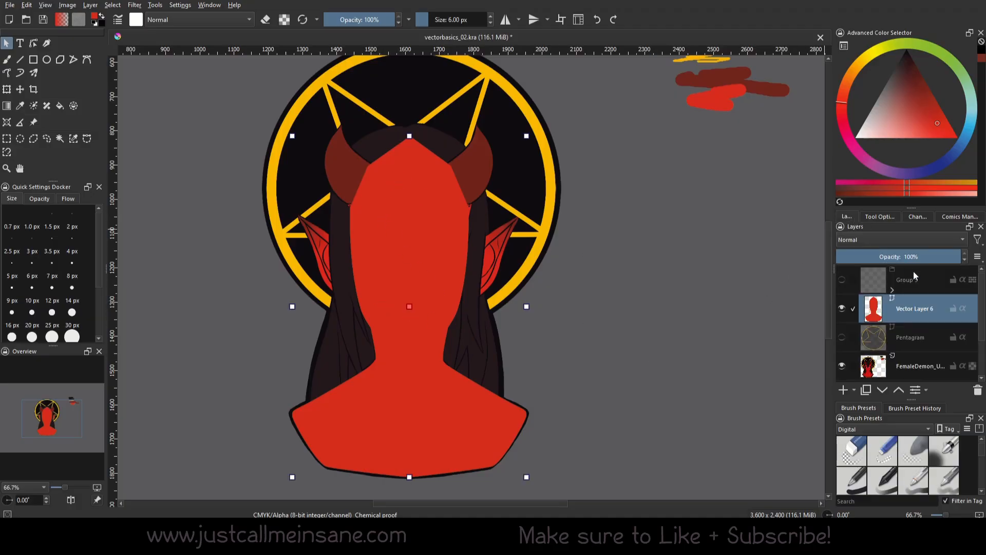
{"action": "left_click_drag", "start_coordinate": [927, 260], "coordinate": [896, 257]}
{"action": "left_click", "coordinate": [715, 304]}
Trace the collarbone line from its left end with the Bezier Curve tool, following the original artwork under the translucent body
{"action": "scroll", "coordinate": [413, 394], "scroll_direction": "up", "scroll_amount": 2}
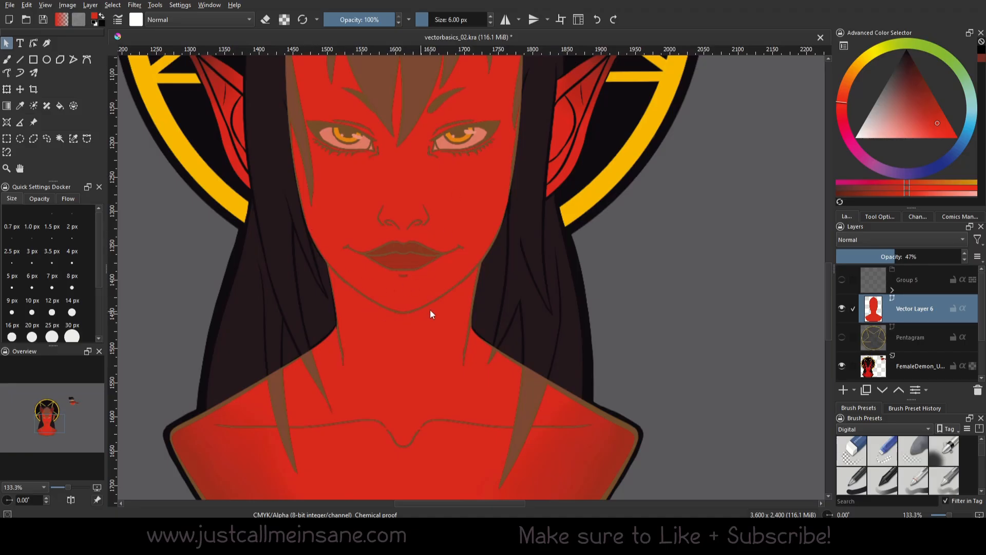
{"action": "scroll", "coordinate": [287, 211], "scroll_direction": "down", "scroll_amount": 3}
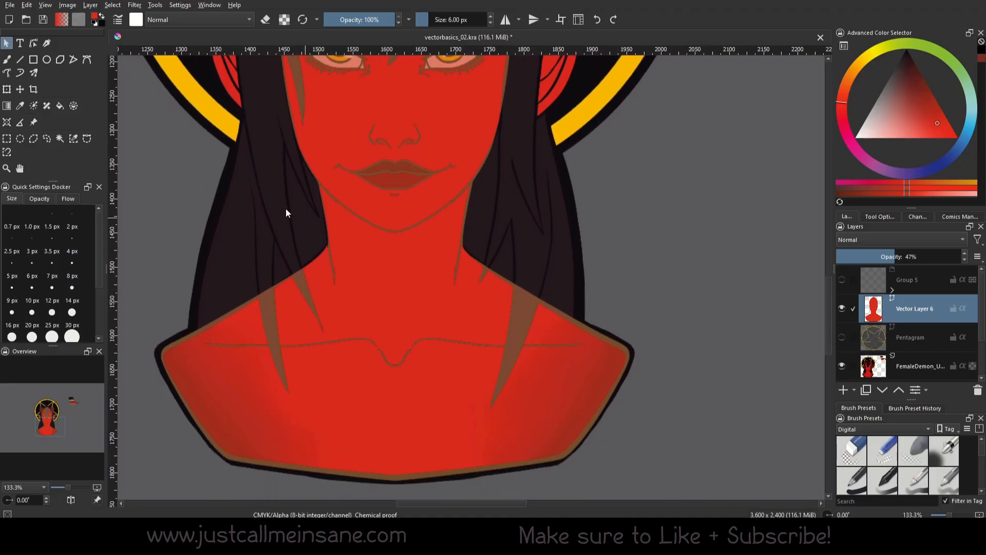
{"action": "left_click", "coordinate": [87, 59]}
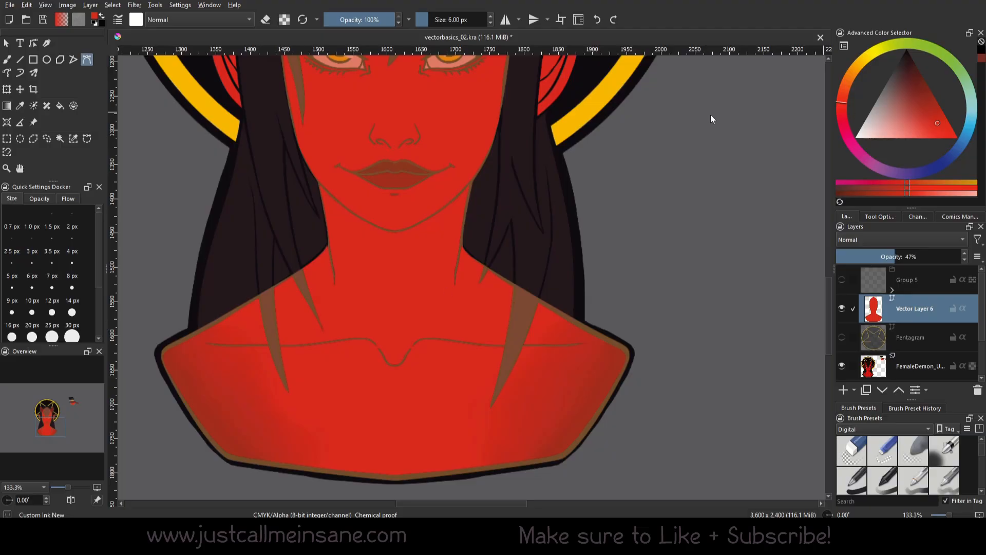
{"action": "left_click", "coordinate": [102, 16]}
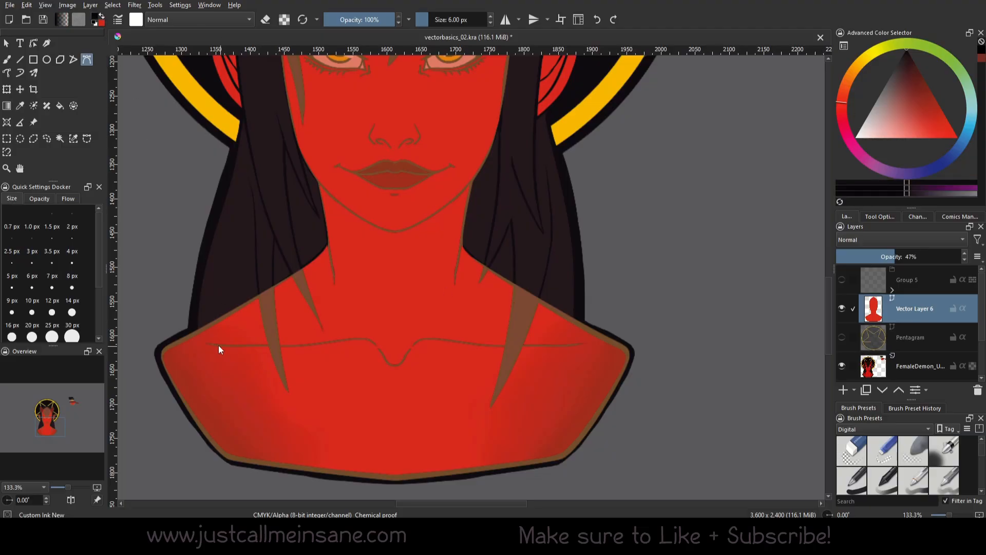
{"action": "left_click", "coordinate": [102, 16]}
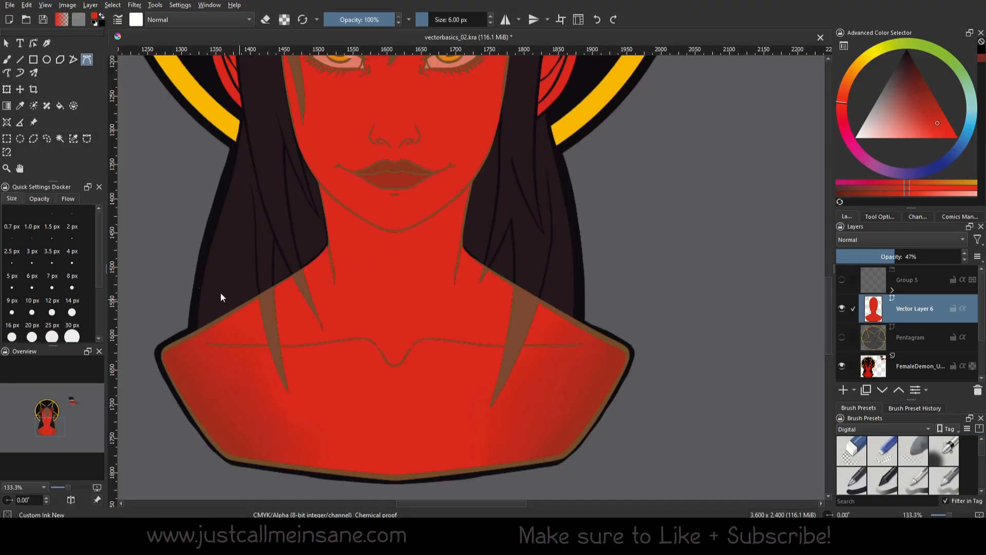
{"action": "left_click", "coordinate": [208, 345]}
{"action": "left_click_drag", "start_coordinate": [251, 346], "coordinate": [259, 345]}
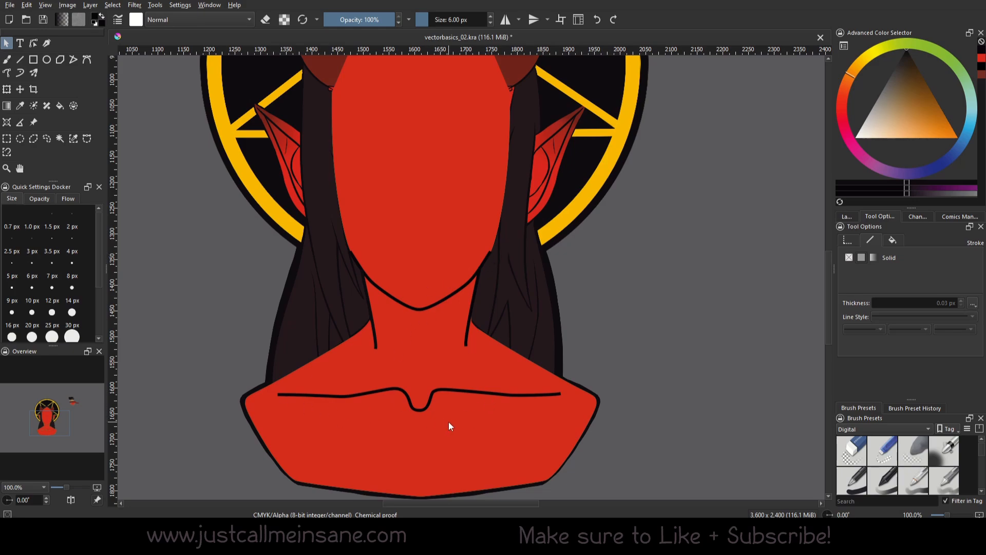
Set the line cap of the black neck line on the left side of the throat to round
{"action": "scroll", "coordinate": [449, 422], "scroll_direction": "up", "scroll_amount": 3}
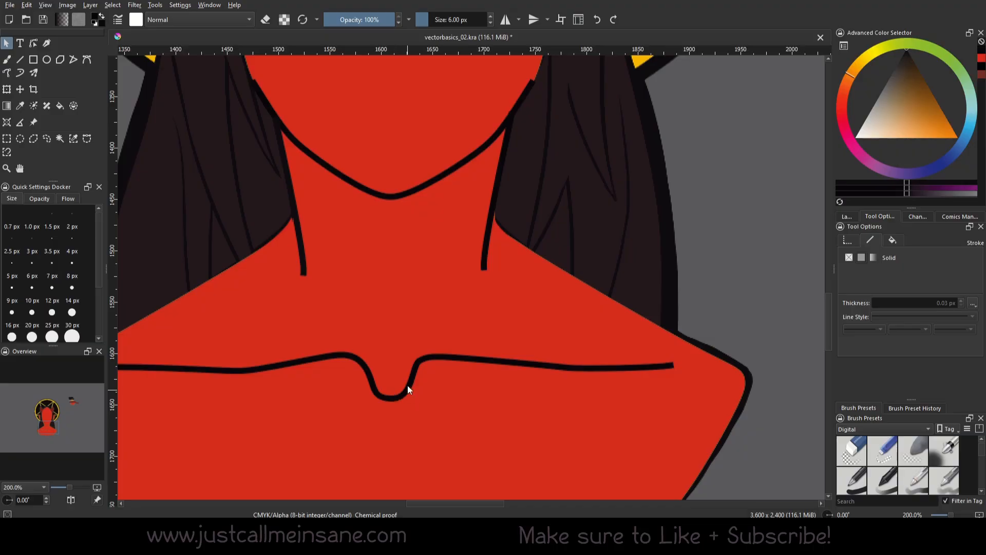
{"action": "scroll", "coordinate": [408, 388], "scroll_direction": "up", "scroll_amount": 5}
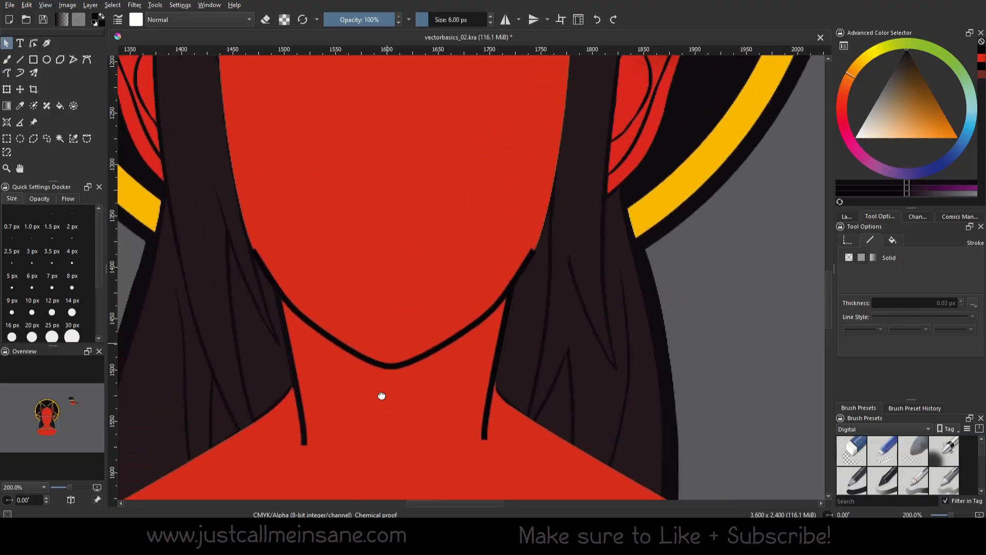
{"action": "left_click", "coordinate": [542, 241]}
{"action": "scroll", "coordinate": [296, 332], "scroll_direction": "down", "scroll_amount": 2}
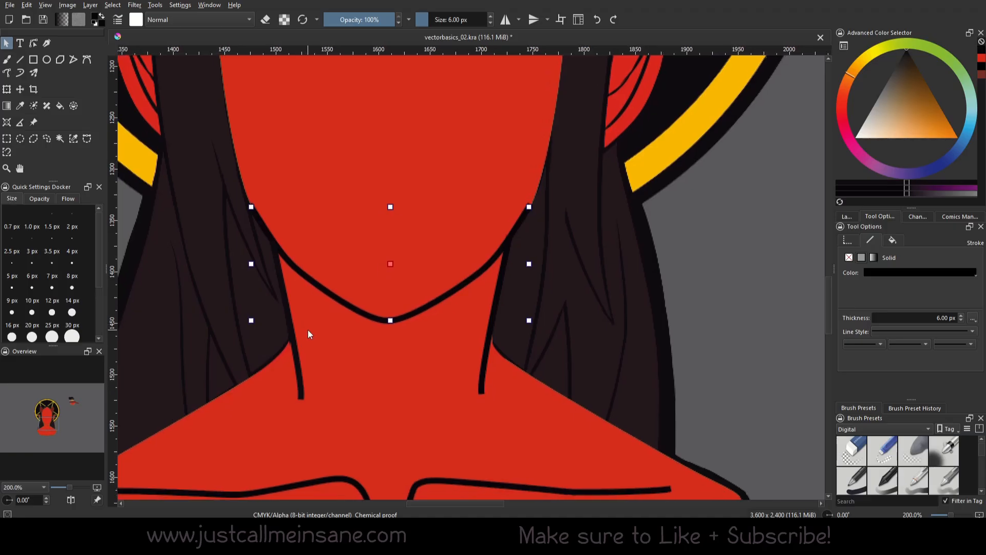
{"action": "left_click", "coordinate": [301, 359]}
{"action": "scroll", "coordinate": [411, 359], "scroll_direction": "down", "scroll_amount": 2}
{"action": "scroll", "coordinate": [411, 359], "scroll_direction": "left", "scroll_amount": 2}
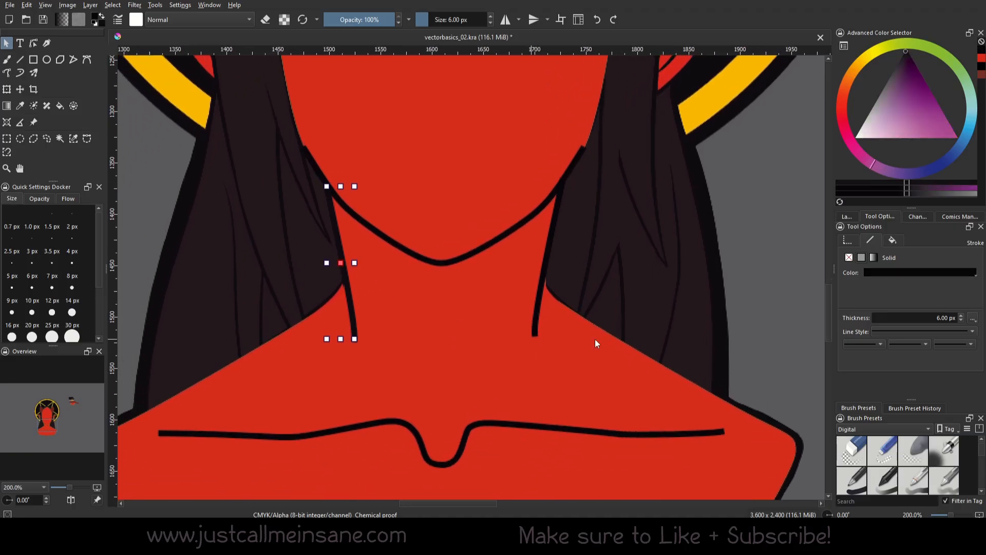
{"action": "left_click", "coordinate": [509, 354]}
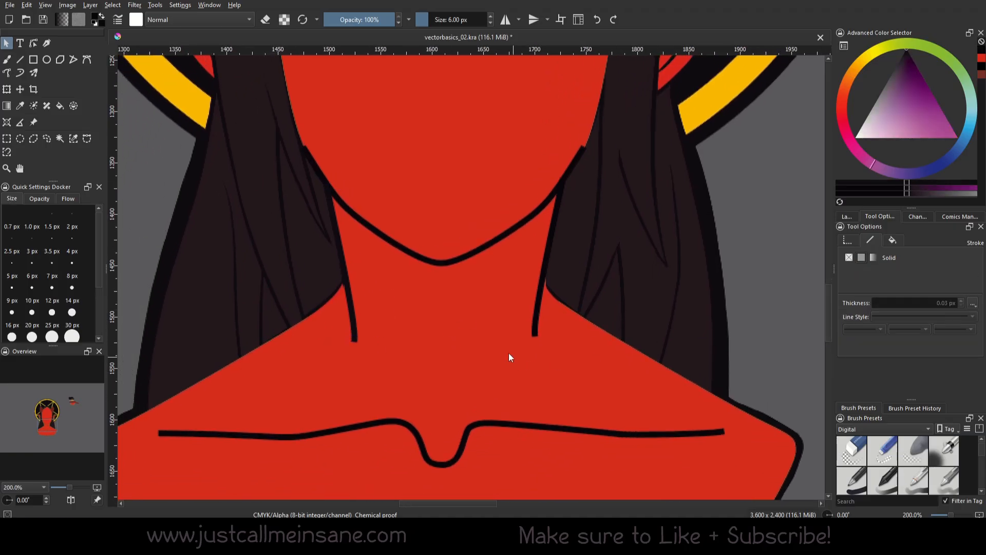
{"action": "left_click", "coordinate": [354, 333]}
{"action": "left_click", "coordinate": [973, 318]}
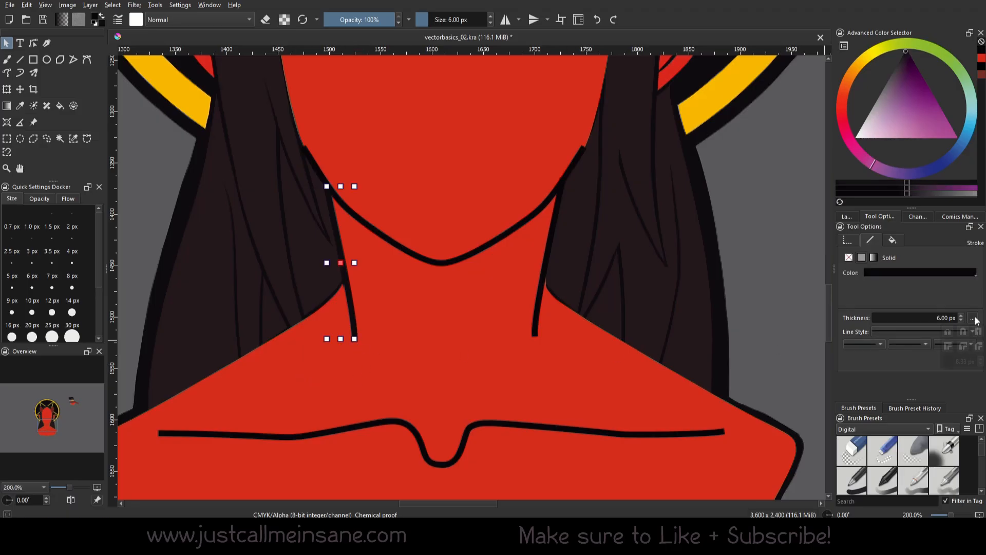
Set round line caps on the black neck line on the right side of the throat and on the collarbone line
{"action": "left_click", "coordinate": [536, 319]}
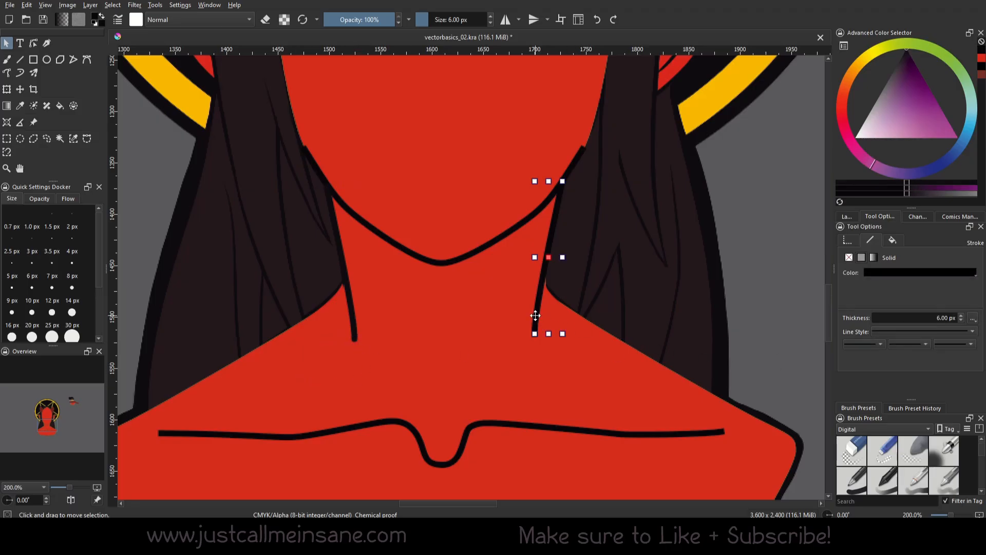
{"action": "left_click", "coordinate": [807, 334]}
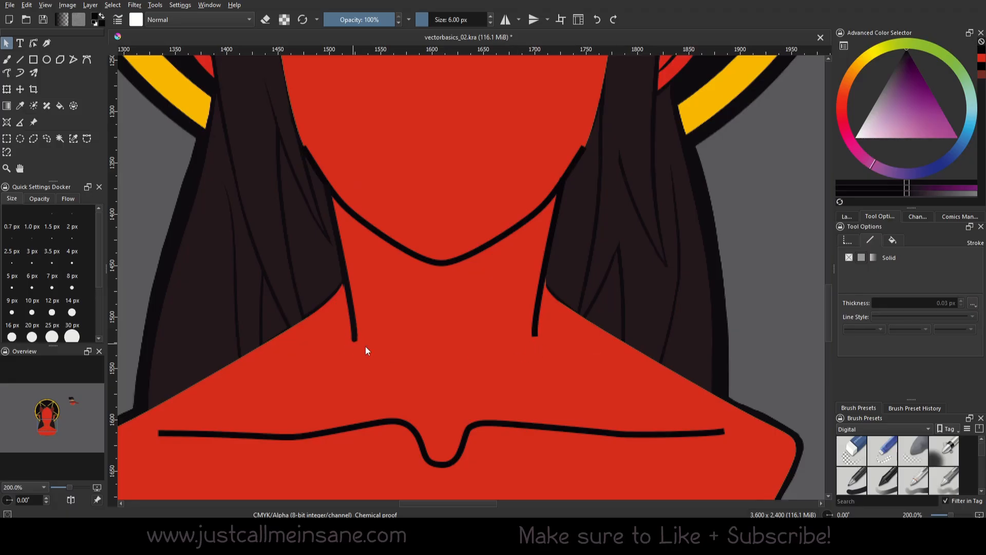
{"action": "left_click", "coordinate": [541, 349]}
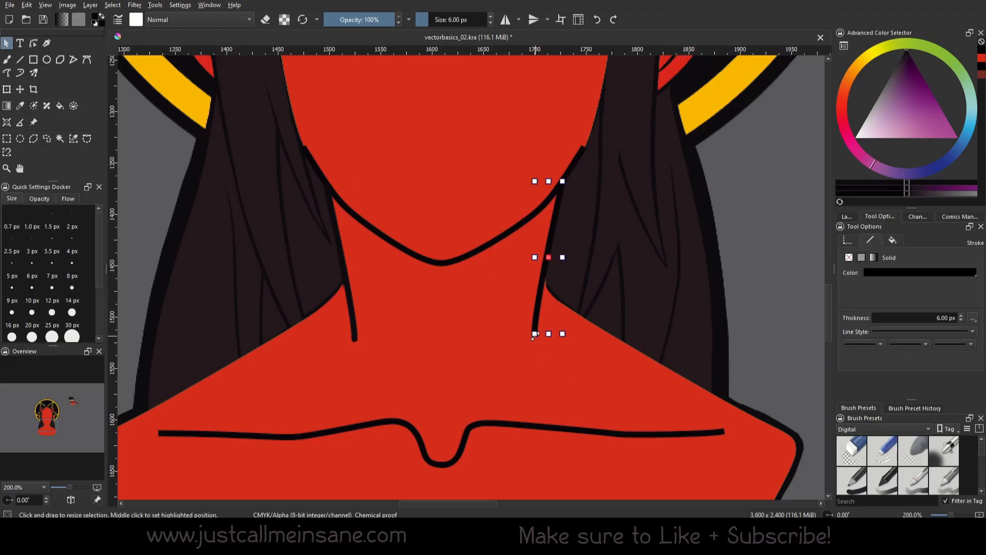
{"action": "left_click", "coordinate": [973, 318]}
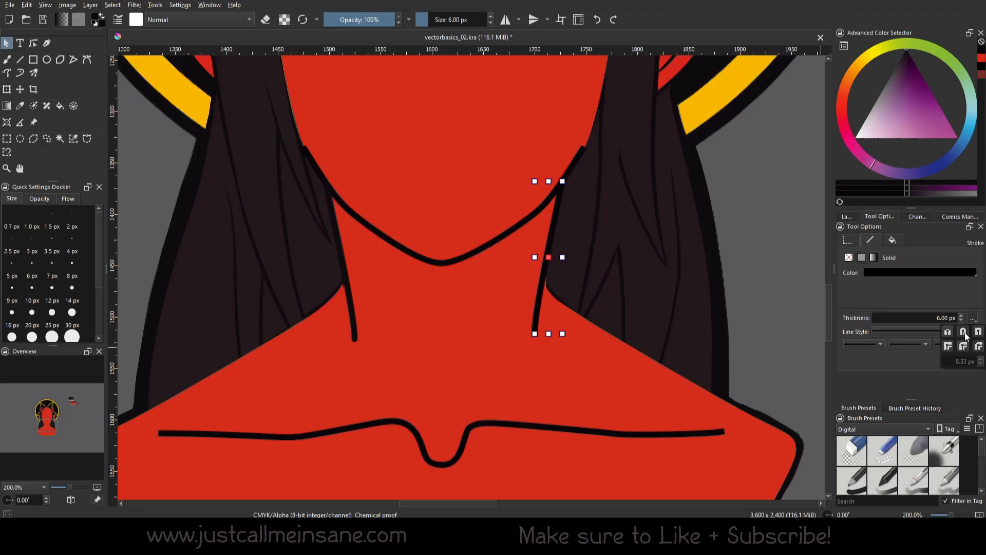
{"action": "left_click", "coordinate": [724, 433]}
{"action": "left_click", "coordinate": [973, 318]}
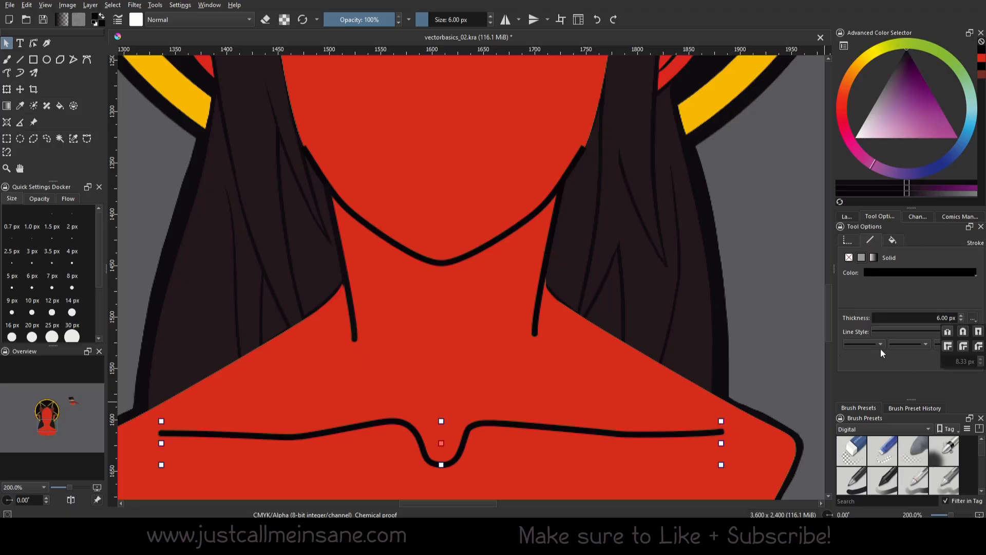
{"action": "left_click", "coordinate": [802, 348]}
Set the stroke thickness of both neck lines to 4 px and thin the jawline to match
{"action": "left_click", "coordinate": [533, 331]}
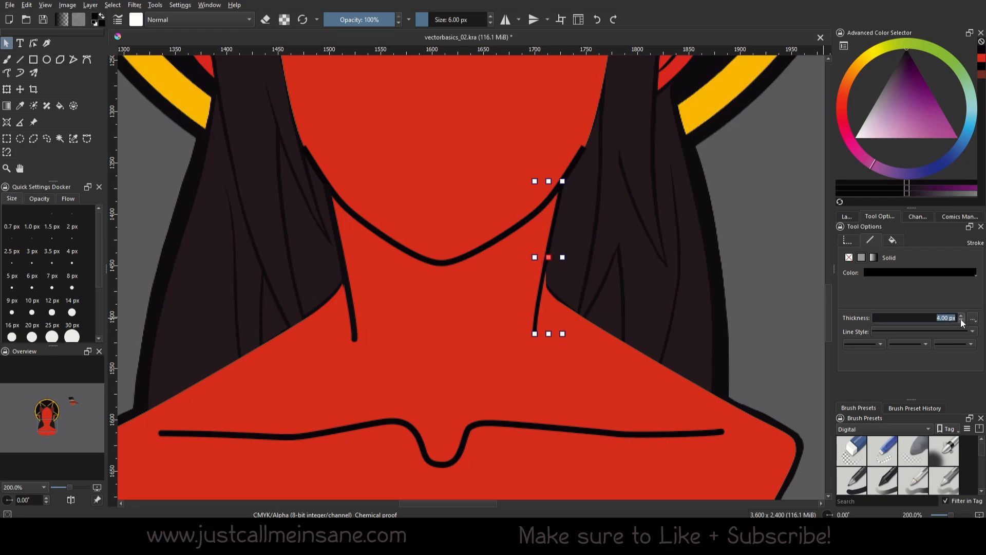
{"action": "left_click", "coordinate": [348, 297]}
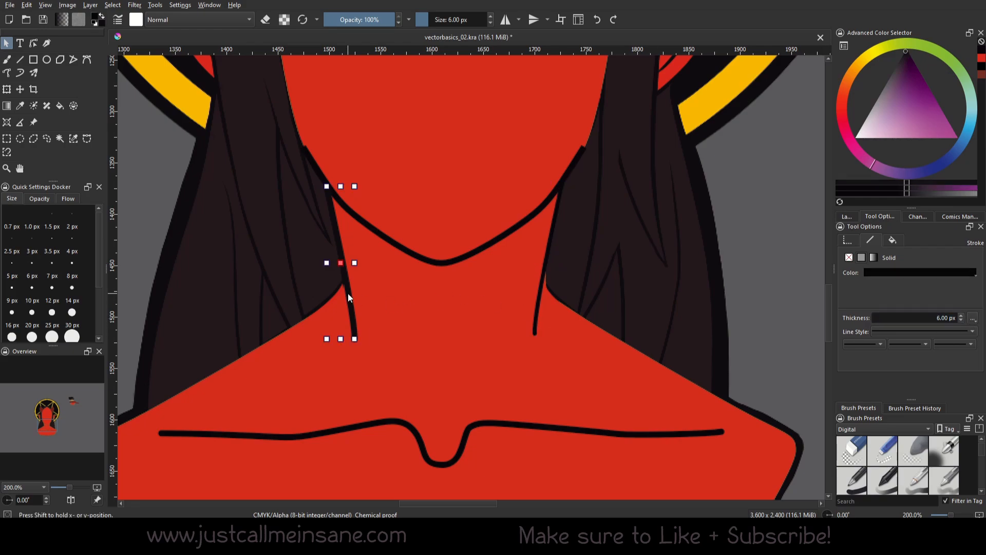
{"action": "left_click", "coordinate": [960, 320]}
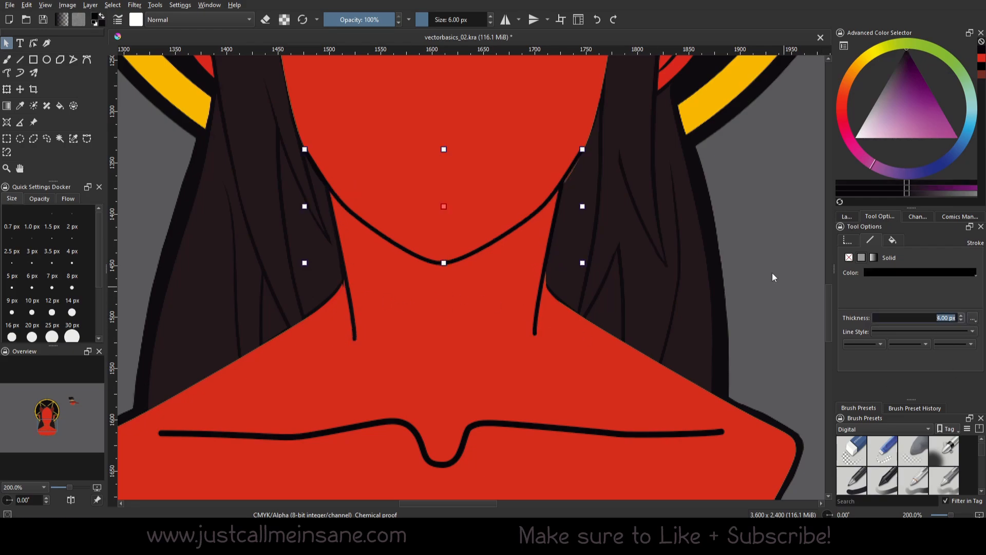
{"action": "left_click", "coordinate": [722, 189]}
Move the jawline's right end point onto the face edge and set the collarbone line's thickness to 4 px
{"action": "left_click_drag", "start_coordinate": [596, 206], "coordinate": [564, 318]}
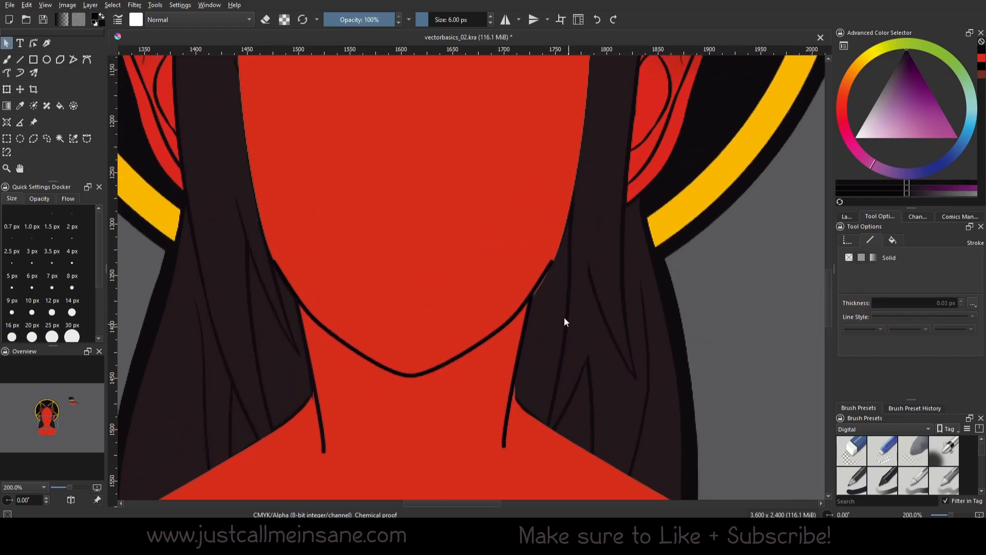
{"action": "double_click", "coordinate": [558, 264]}
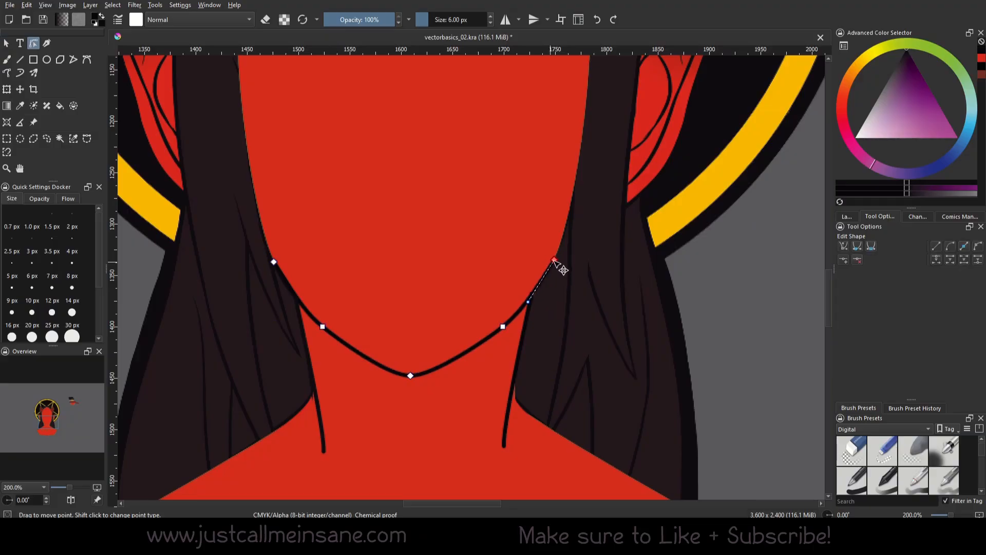
{"action": "left_click_drag", "start_coordinate": [563, 267], "coordinate": [568, 264]}
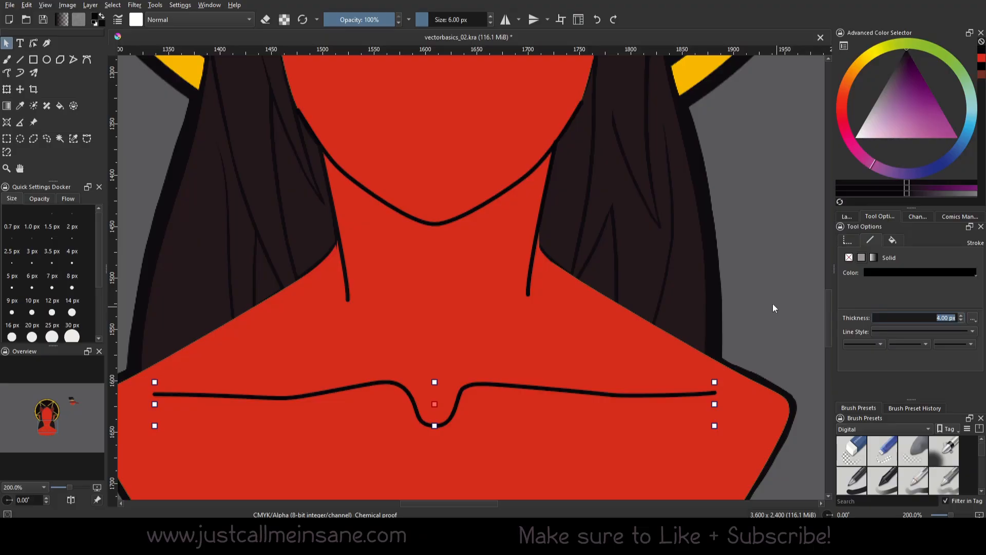
{"action": "left_click", "coordinate": [774, 307]}
Compare the collarbone line with the original by lowering Vector Layer 6 to 35% opacity and briefly hiding it, and restore 100% opacity
{"action": "left_click", "coordinate": [848, 216]}
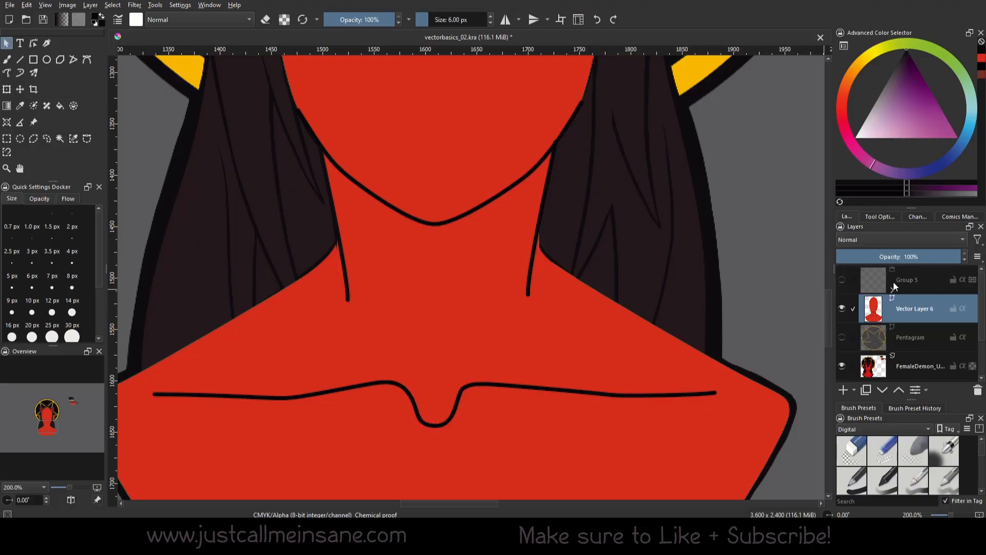
{"action": "left_click_drag", "start_coordinate": [896, 259], "coordinate": [880, 259]}
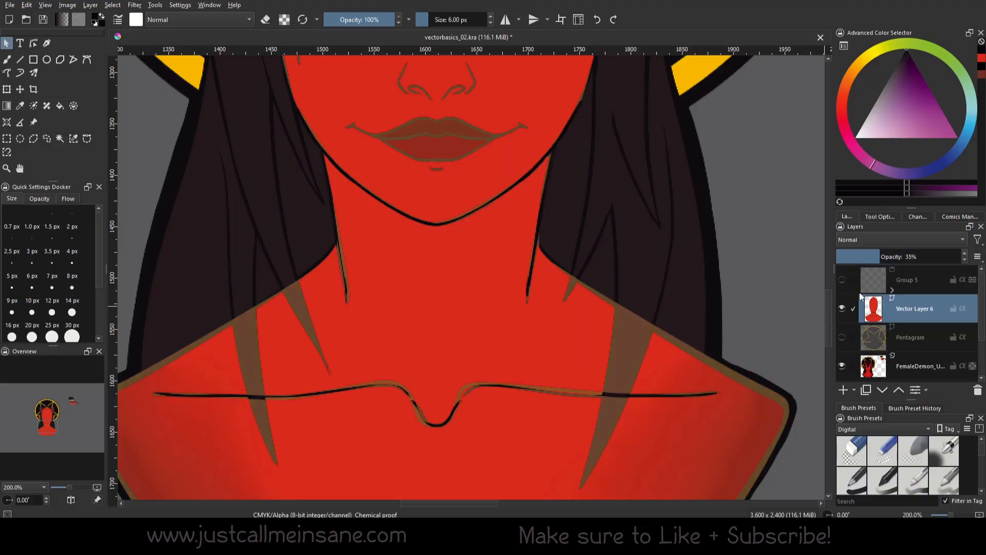
{"action": "left_click", "coordinate": [842, 309]}
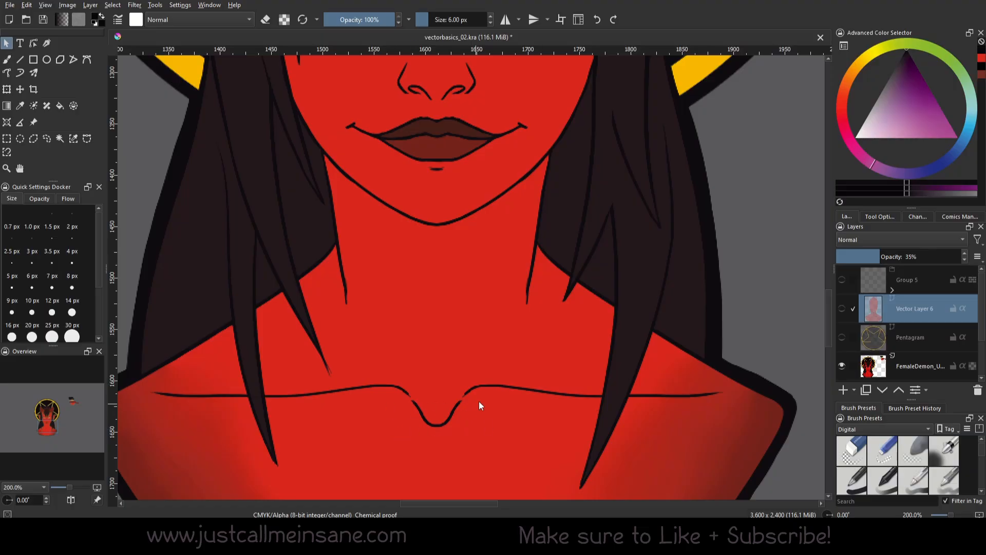
{"action": "scroll", "coordinate": [469, 426], "scroll_direction": "up", "scroll_amount": 1}
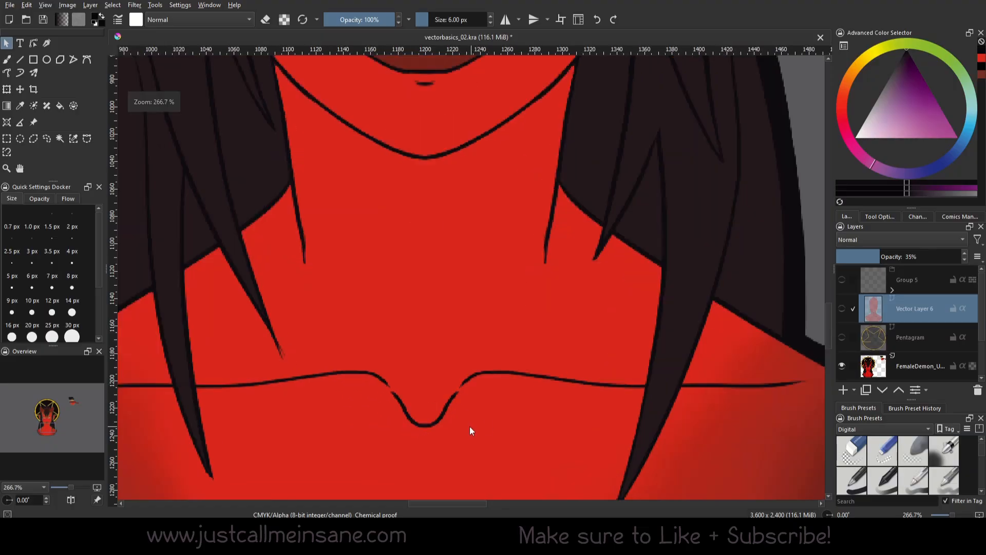
{"action": "left_click", "coordinate": [842, 309]}
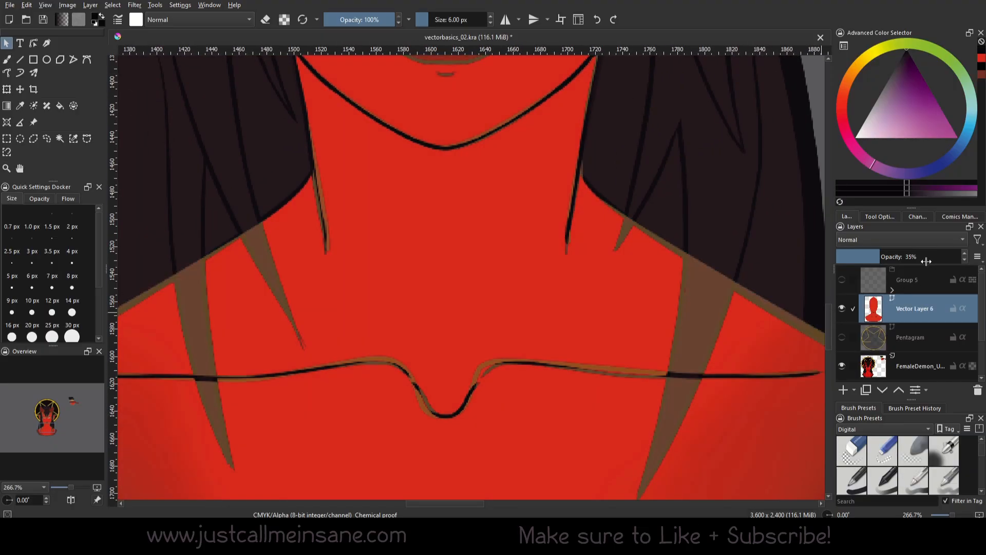
{"action": "left_click_drag", "start_coordinate": [926, 261], "coordinate": [965, 259]}
Break the collarbone path at the node left of the throat notch and pull the separated end points apart to leave a gap
{"action": "double_click", "coordinate": [474, 384]}
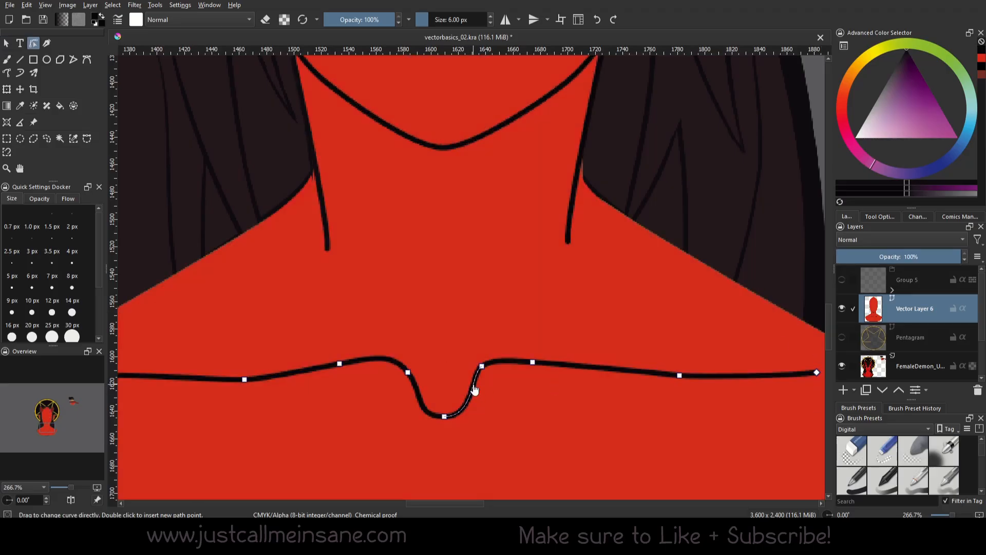
{"action": "left_click", "coordinate": [481, 366]}
{"action": "right_click", "coordinate": [488, 371]}
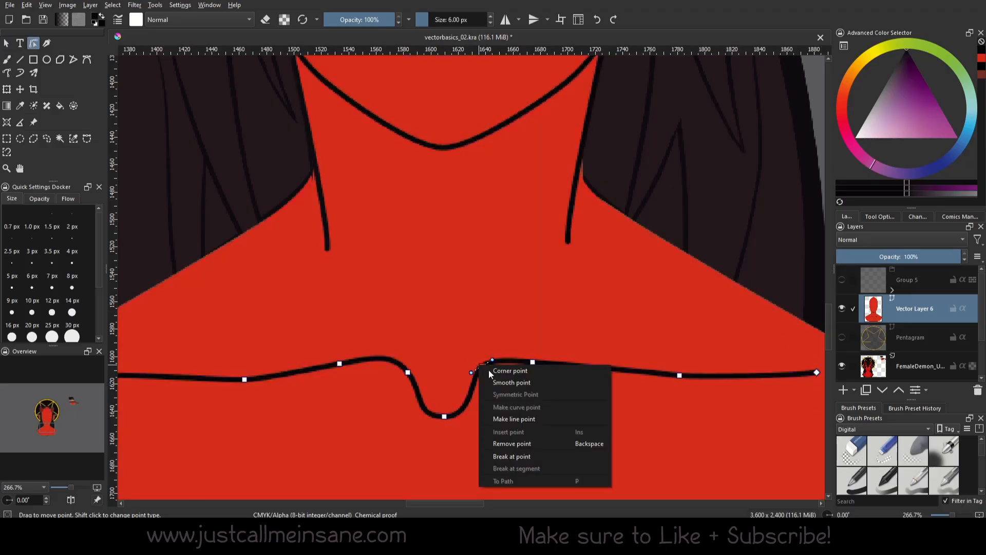
{"action": "left_click", "coordinate": [409, 372]}
{"action": "right_click", "coordinate": [408, 372]}
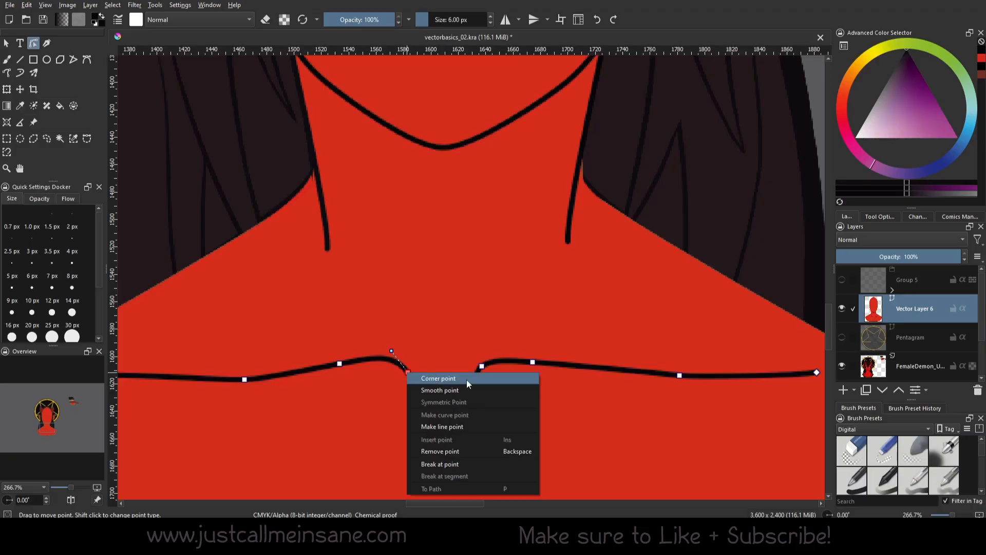
{"action": "left_click", "coordinate": [479, 463]}
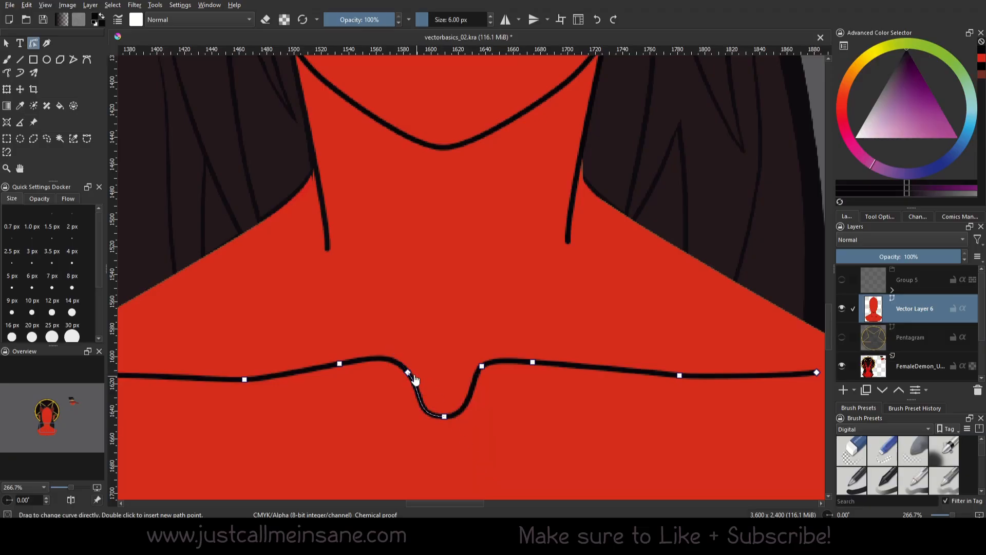
{"action": "mouse_move", "coordinate": [408, 372]}
{"action": "left_mouse_down"}
{"action": "mouse_move", "coordinate": [400, 365]}
{"action": "mouse_move", "coordinate": [417, 380]}
{"action": "left_mouse_up"}
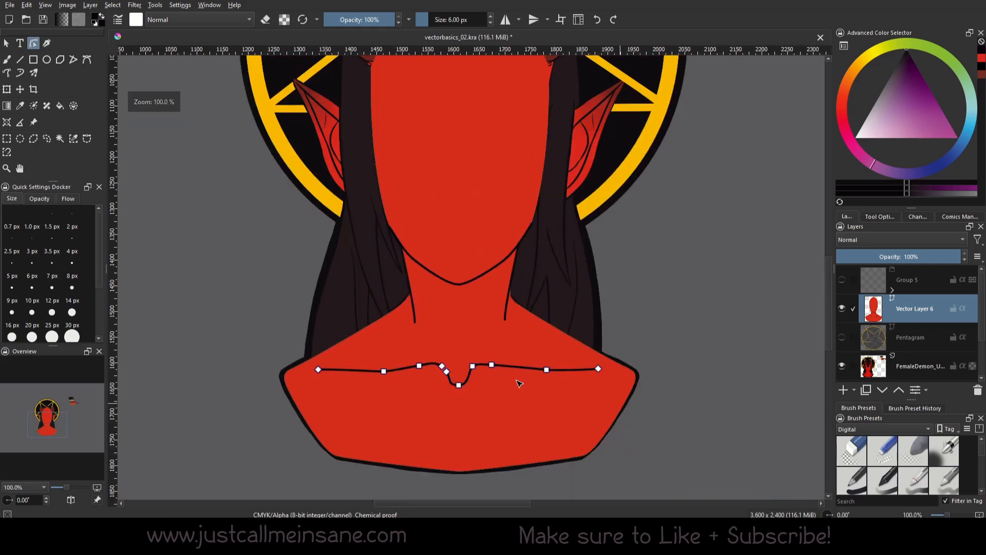
{"action": "double_click", "coordinate": [699, 410]}
Break the collarbone path at the node right of the throat notch and pull the separated end points apart to leave a matching gap
{"action": "left_click_drag", "start_coordinate": [535, 370], "coordinate": [533, 385]}
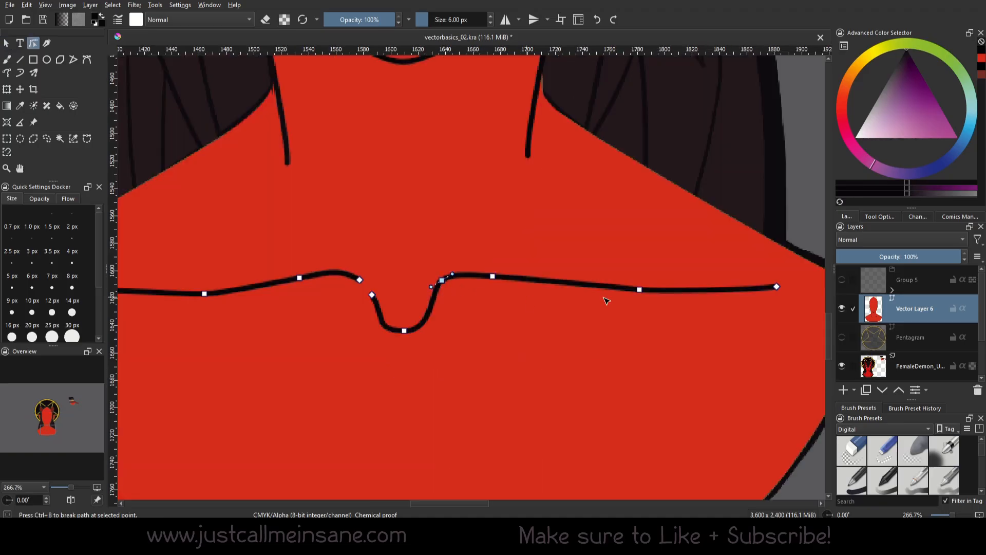
{"action": "right_click", "coordinate": [442, 280]}
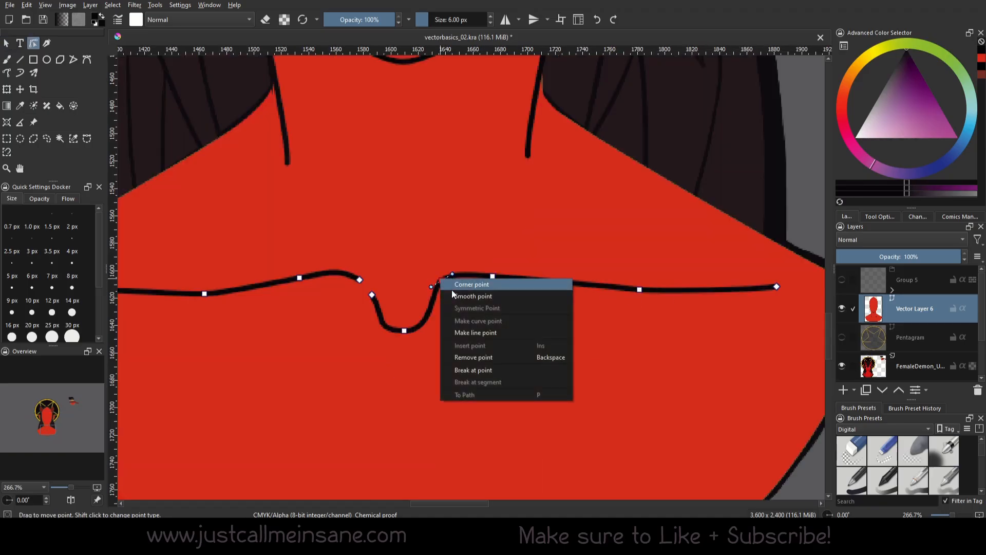
{"action": "left_click", "coordinate": [486, 369]}
{"action": "left_click_drag", "start_coordinate": [443, 281], "coordinate": [434, 306]}
{"action": "scroll", "coordinate": [459, 312], "scroll_direction": "down", "scroll_amount": 1}
{"action": "left_click", "coordinate": [686, 430]}
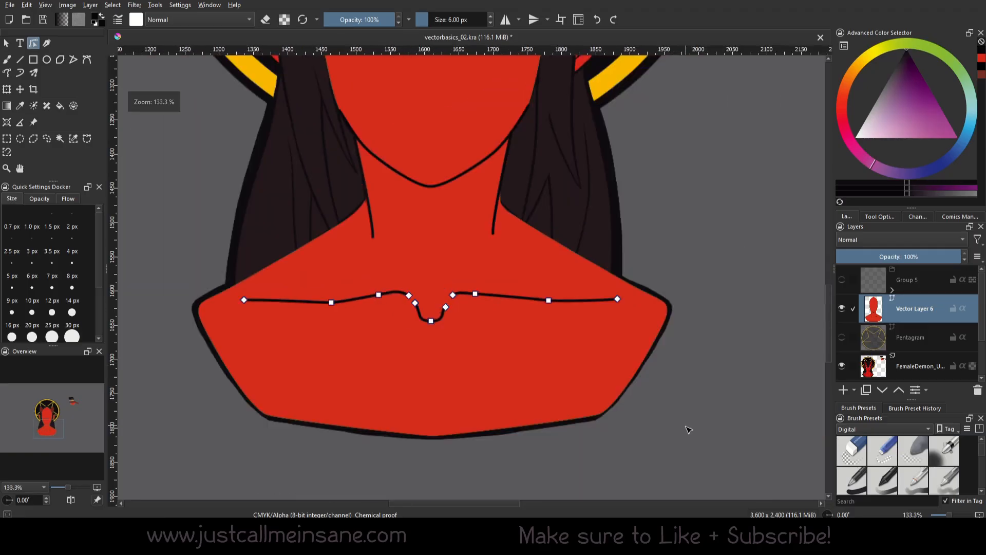
{"action": "left_click_drag", "start_coordinate": [484, 375], "coordinate": [491, 414]}
{"action": "double_click", "coordinate": [711, 427]}
Add a new vector layer directly above Vector Layer 6
{"action": "scroll", "coordinate": [481, 154], "scroll_direction": "down", "scroll_amount": 1}
{"action": "left_click_drag", "start_coordinate": [481, 154], "coordinate": [462, 251]}
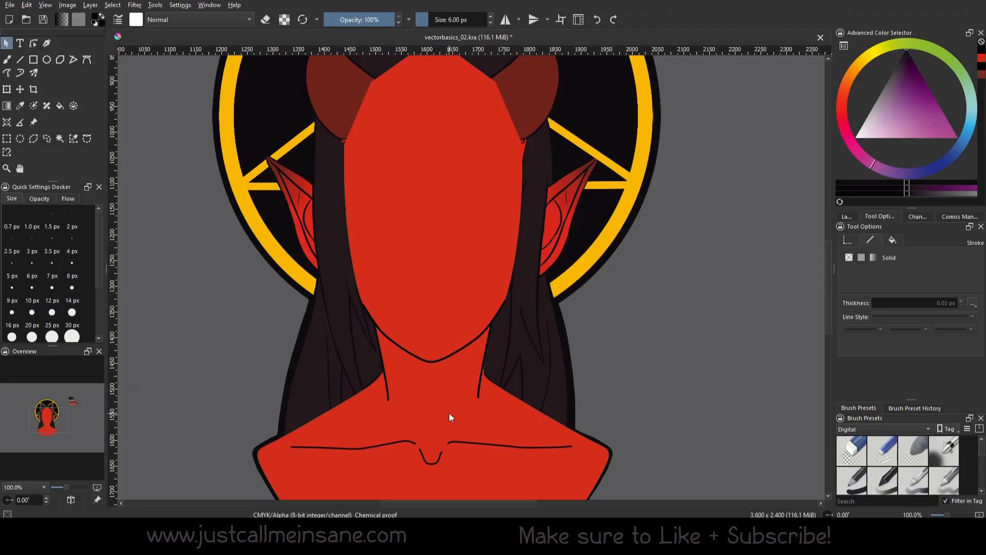
{"action": "scroll", "coordinate": [445, 324], "scroll_direction": "up", "scroll_amount": 3}
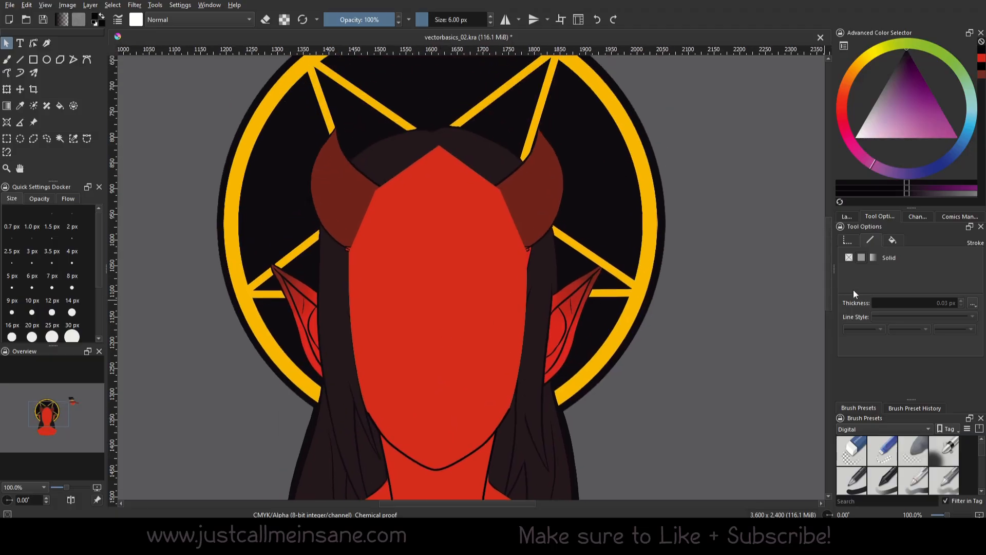
{"action": "left_click", "coordinate": [848, 239]}
{"action": "left_click", "coordinate": [847, 216]}
{"action": "left_click_drag", "start_coordinate": [632, 347], "coordinate": [643, 299]}
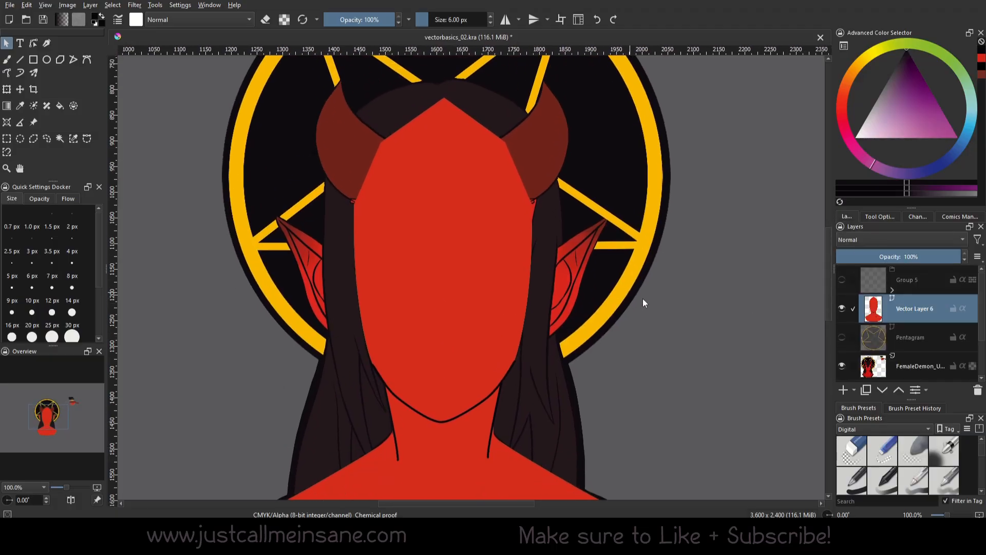
{"action": "left_click_drag", "start_coordinate": [632, 349], "coordinate": [634, 319]}
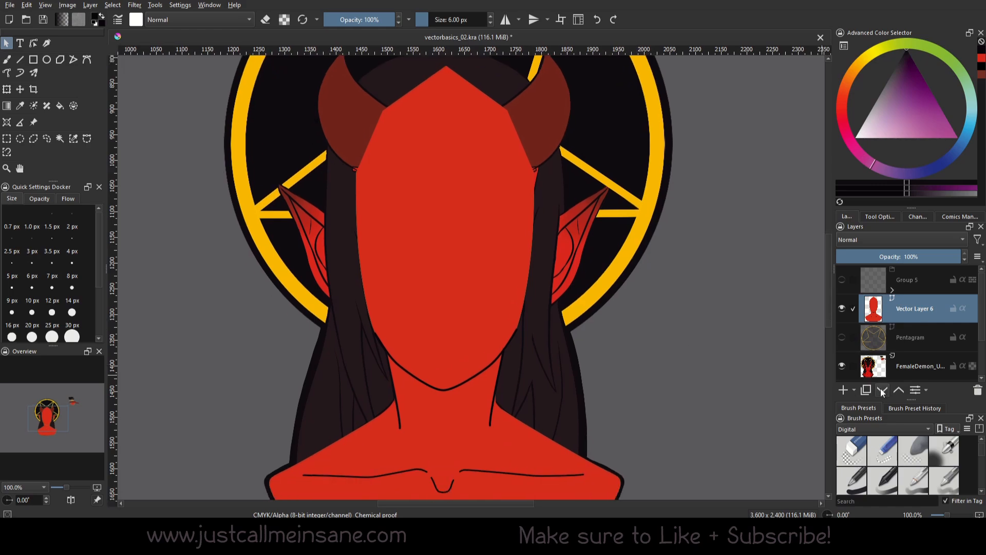
{"action": "left_click", "coordinate": [854, 391]}
{"action": "left_click", "coordinate": [866, 284]}
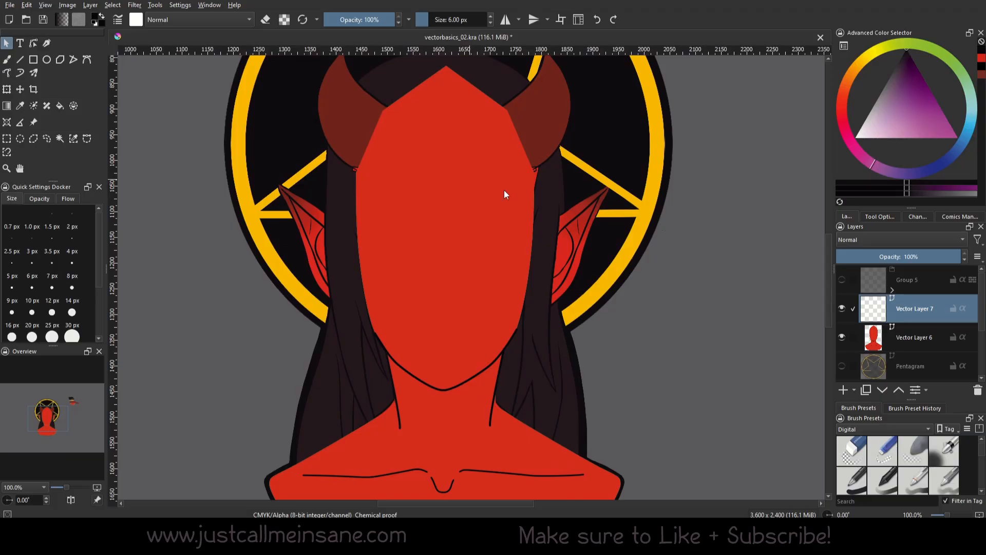
Hide Vector Layer 6 to examine the original hair, horns, ears and face, and show the layer again
{"action": "left_click", "coordinate": [842, 337]}
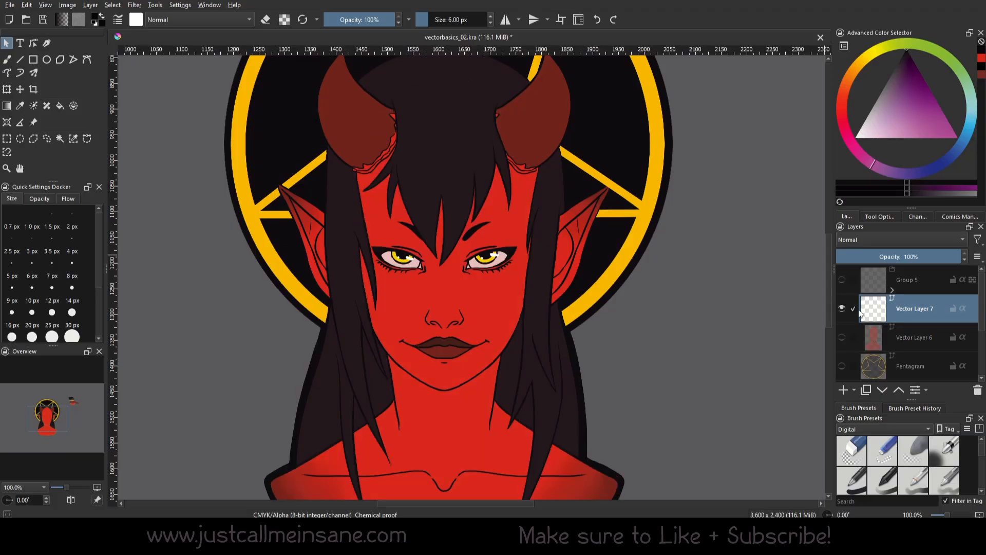
{"action": "scroll", "coordinate": [436, 165], "scroll_direction": "up", "scroll_amount": 3}
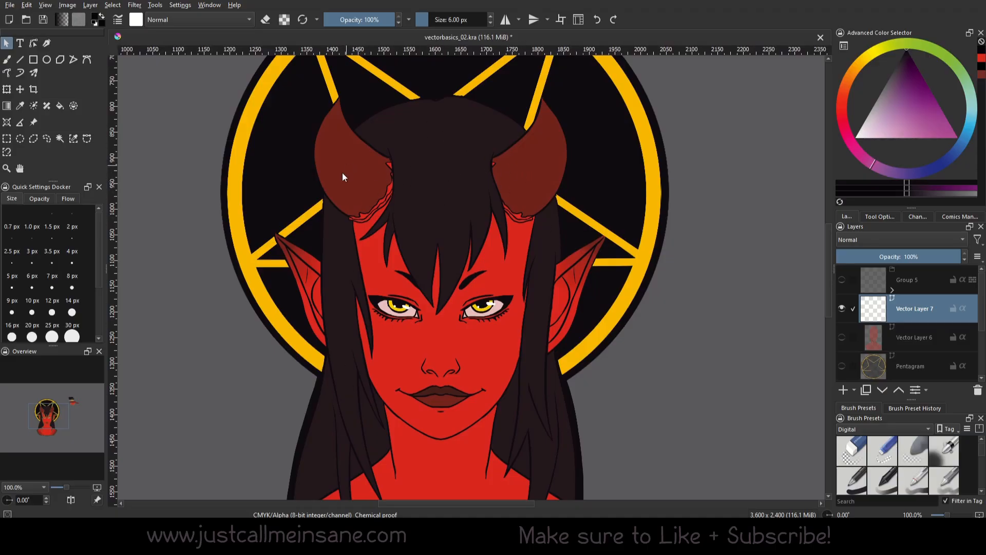
{"action": "left_click_drag", "start_coordinate": [457, 313], "coordinate": [435, 246]}
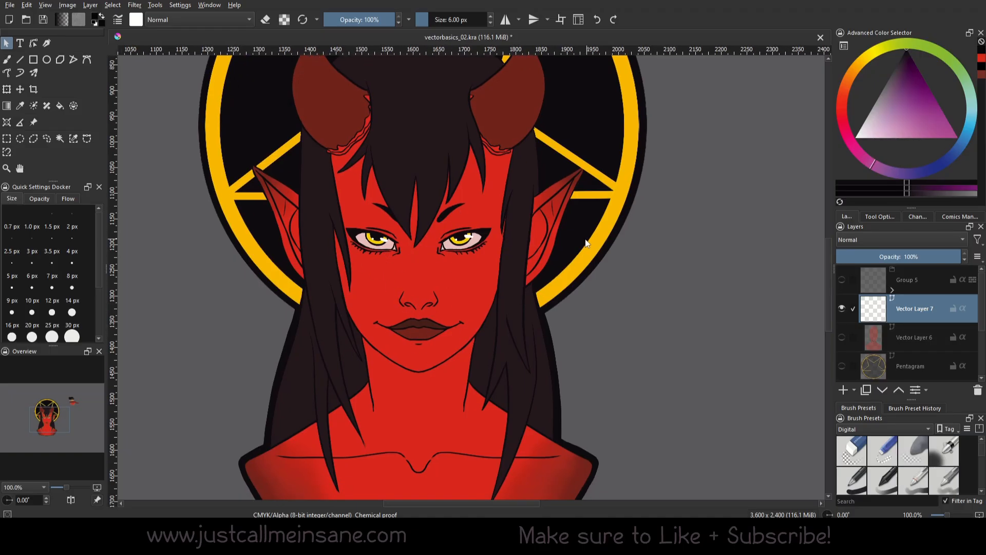
{"action": "left_click", "coordinate": [842, 336]}
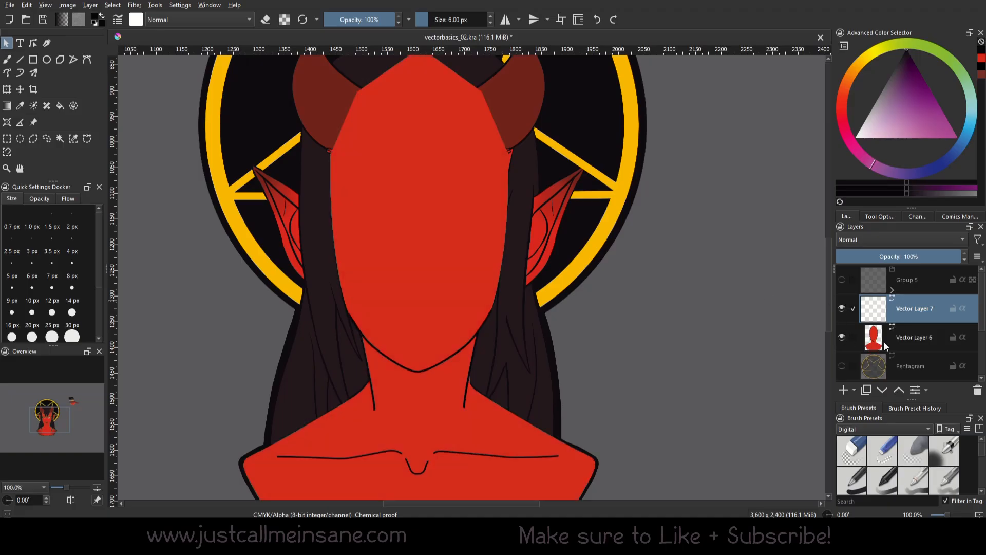
Trace the pointed ear on Vector Layer 6 as red shapes with black outlines, mirrored on the other side of the head
{"action": "left_click", "coordinate": [884, 342]}
{"action": "scroll", "coordinate": [449, 279], "scroll_direction": "up", "scroll_amount": 3}
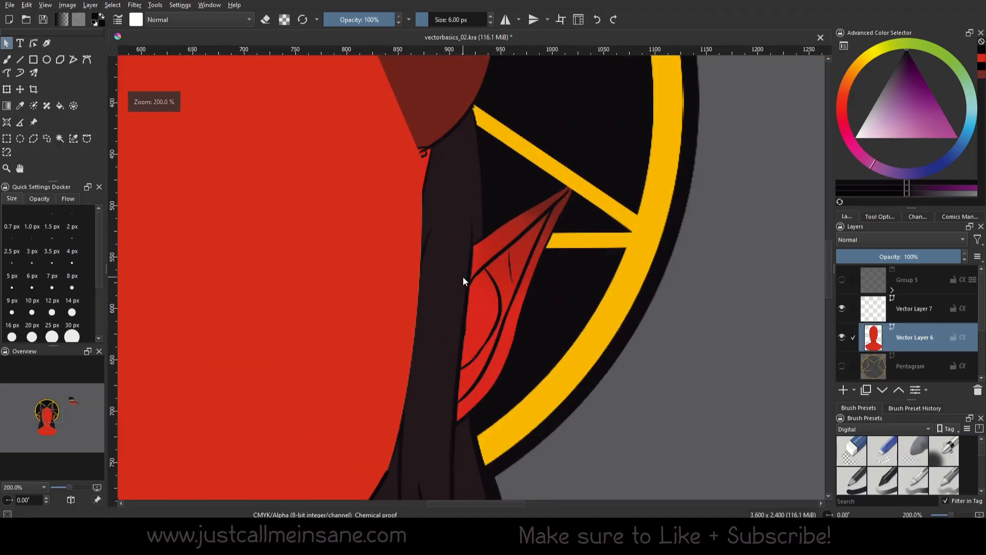
{"action": "left_click", "coordinate": [87, 59]}
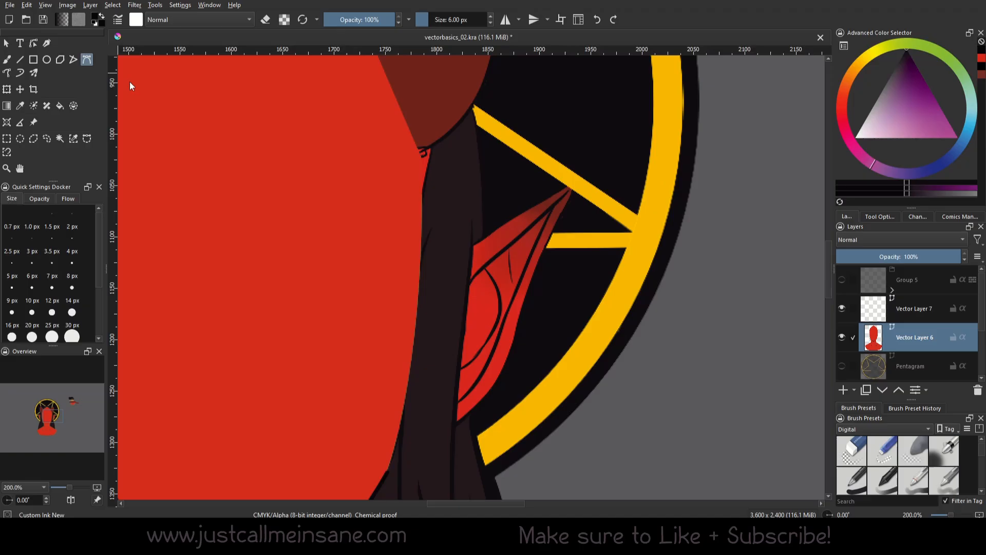
{"action": "left_click", "coordinate": [472, 244]}
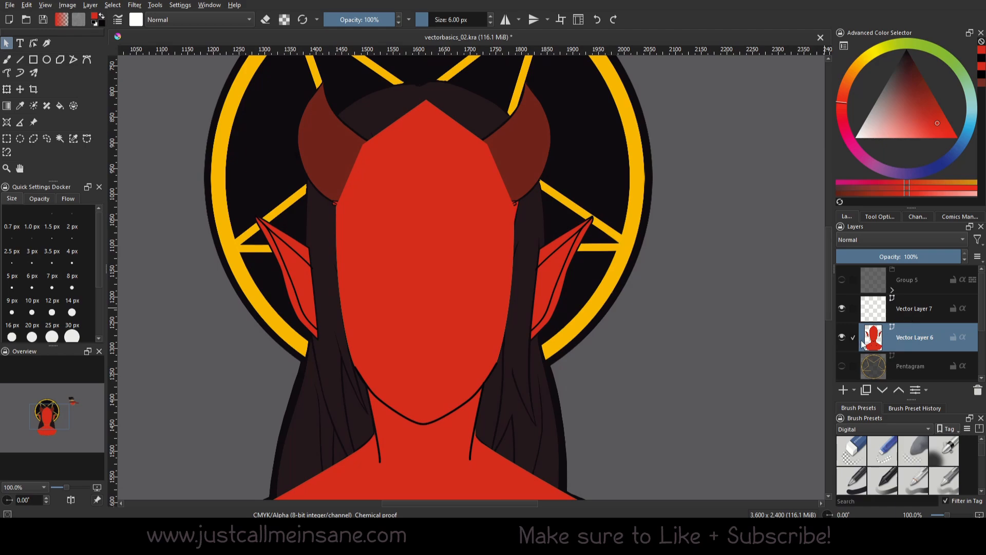
Hide Vector Layer 6 to expose the original eye and make Vector Layer 7 the active layer
{"action": "left_click", "coordinate": [841, 337]}
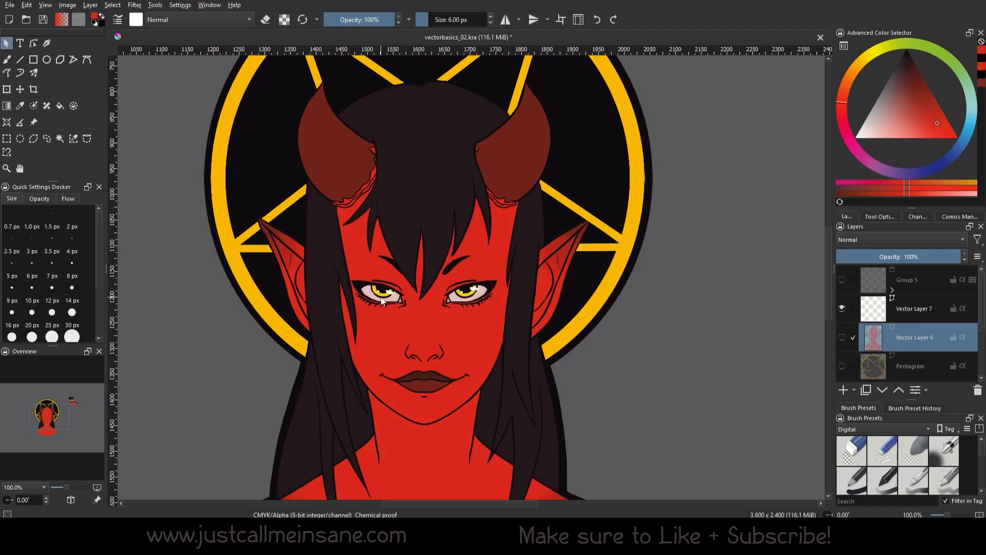
{"action": "scroll", "coordinate": [398, 311], "scroll_direction": "up", "scroll_amount": 1}
{"action": "scroll", "coordinate": [511, 349], "scroll_direction": "up", "scroll_amount": 1}
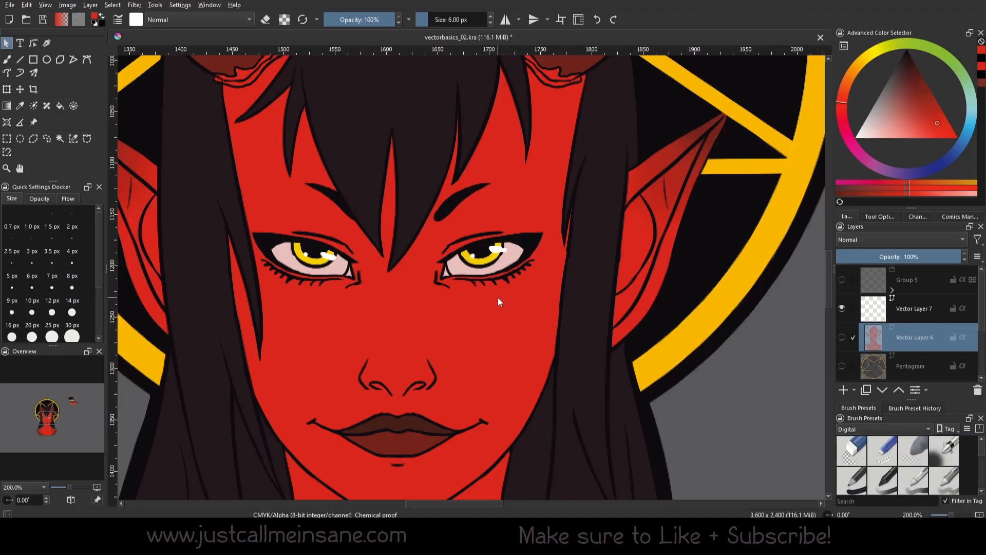
{"action": "scroll", "coordinate": [479, 276], "scroll_direction": "up", "scroll_amount": 3}
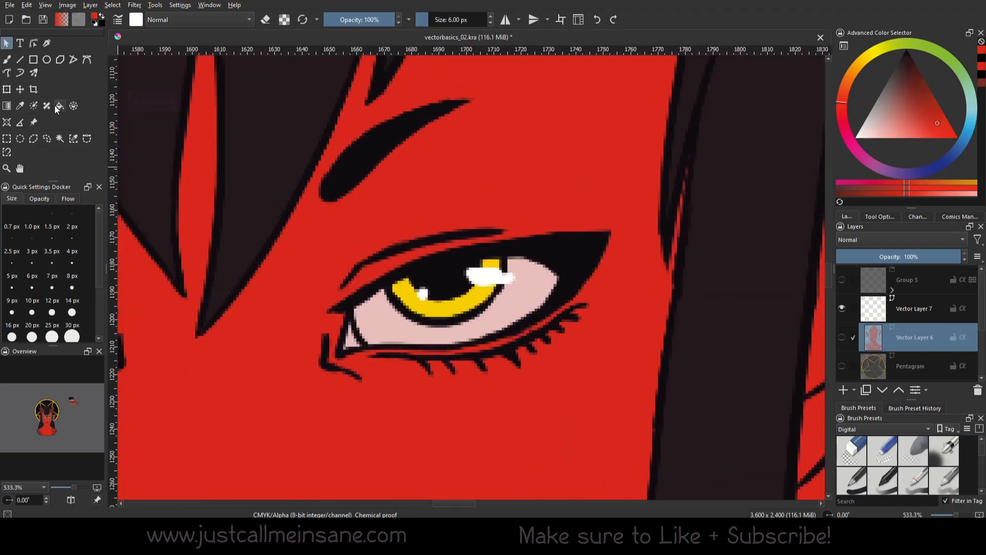
{"action": "left_click", "coordinate": [87, 59]}
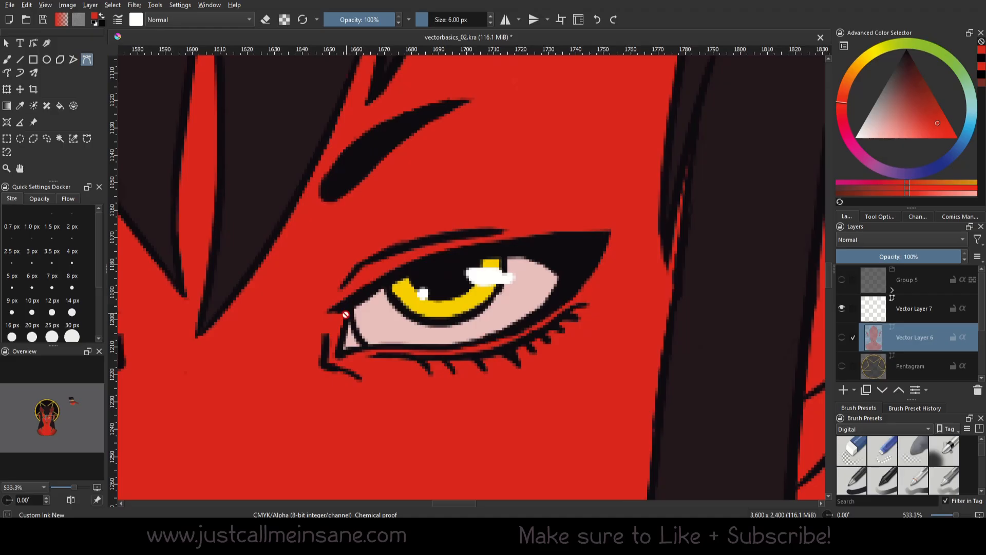
{"action": "left_click", "coordinate": [879, 317]}
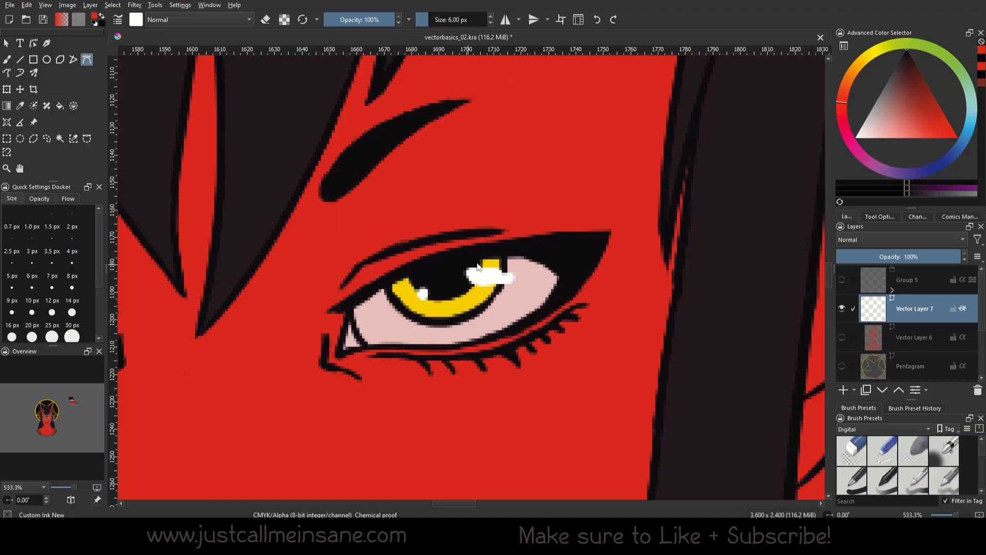
Set the brush size to 4 px and trace the upper eyelid line and pointed outer corner as a closed Bezier path
{"action": "left_click", "coordinate": [897, 217]}
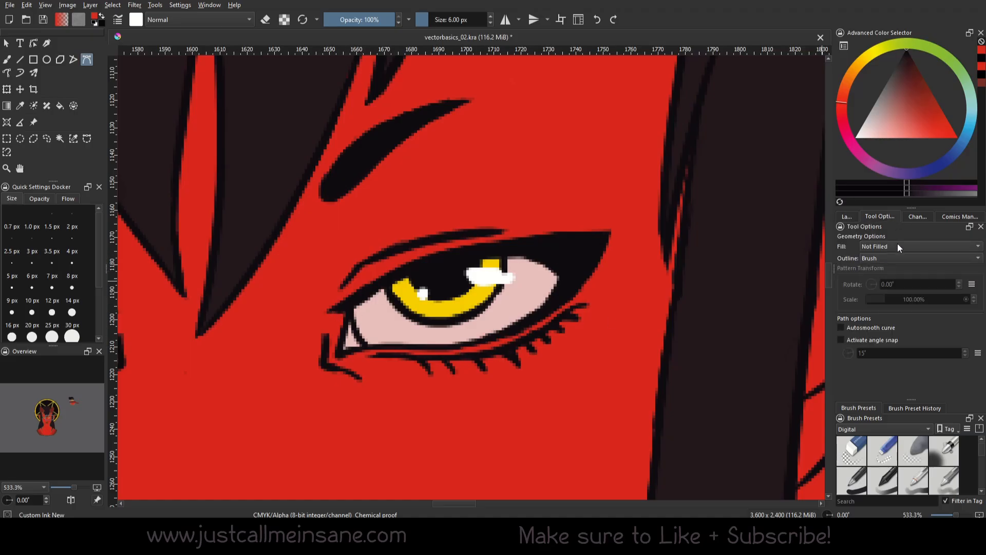
{"action": "left_click", "coordinate": [6, 44]}
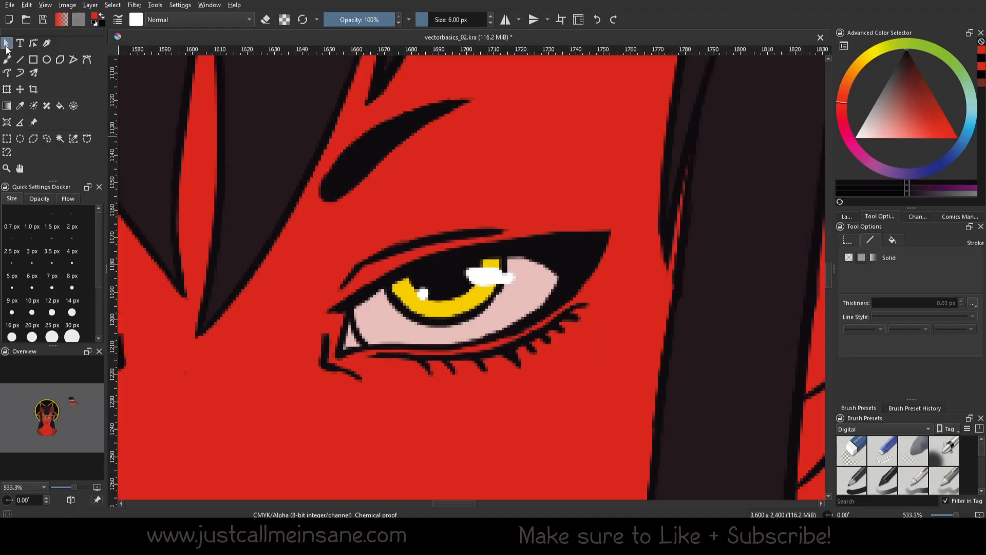
{"action": "left_click", "coordinate": [85, 61]}
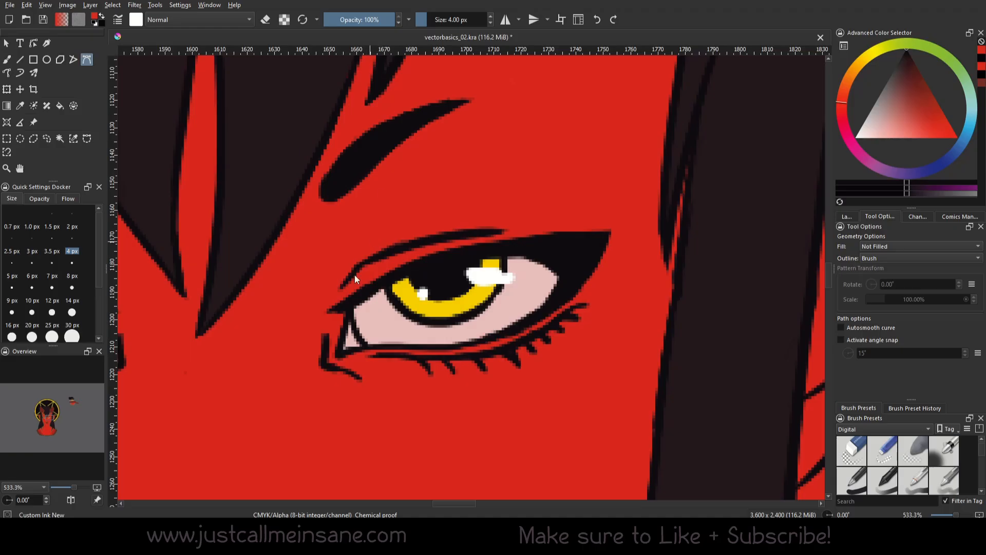
{"action": "left_click", "coordinate": [344, 313]}
{"action": "left_click", "coordinate": [327, 310]}
{"action": "left_click_drag", "start_coordinate": [407, 258], "coordinate": [451, 247]}
{"action": "left_click", "coordinate": [611, 232]}
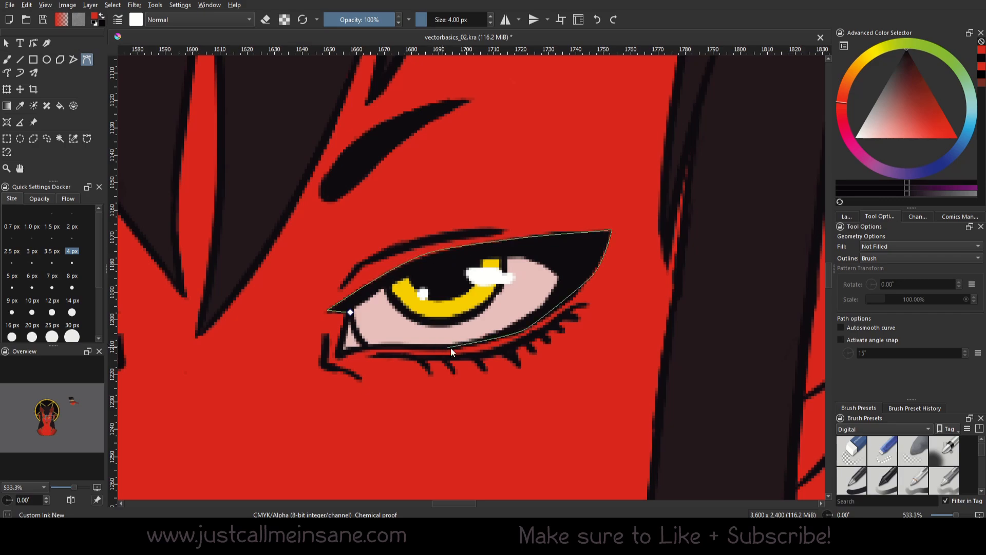
{"action": "left_click_drag", "start_coordinate": [471, 341], "coordinate": [497, 332]}
{"action": "left_click_drag", "start_coordinate": [540, 309], "coordinate": [554, 287]}
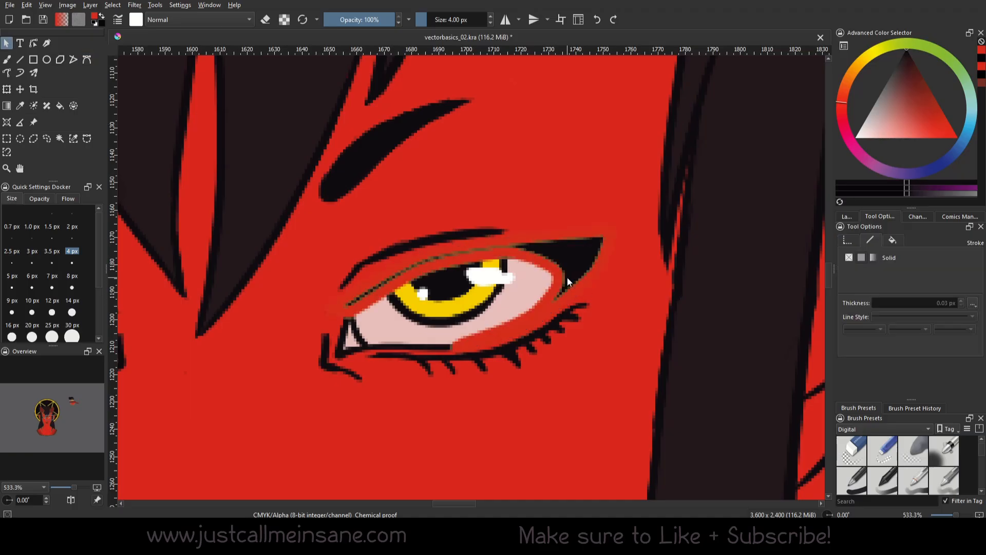
Remove the eyelid shape's stroke and give it a solid black fill
{"action": "left_click", "coordinate": [567, 276]}
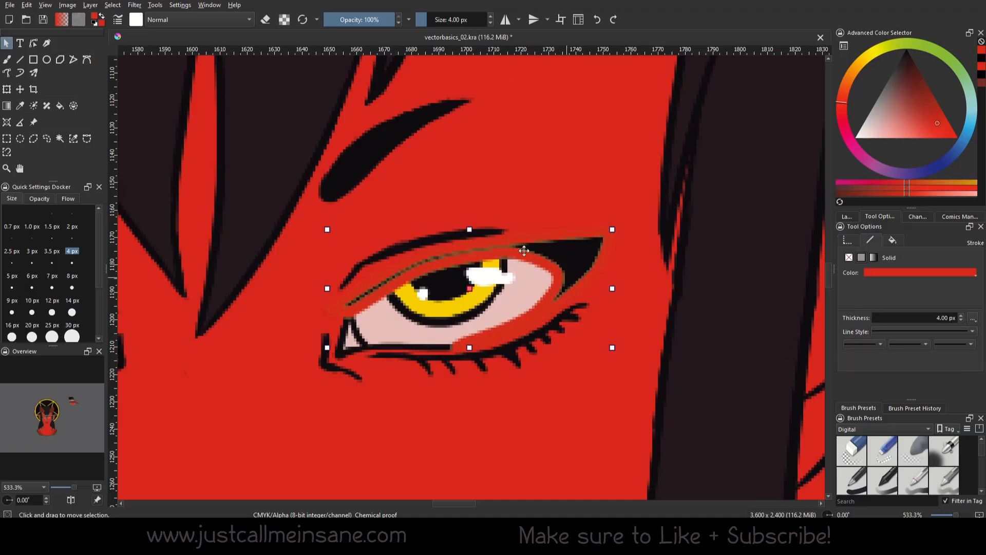
{"action": "left_click", "coordinate": [849, 257]}
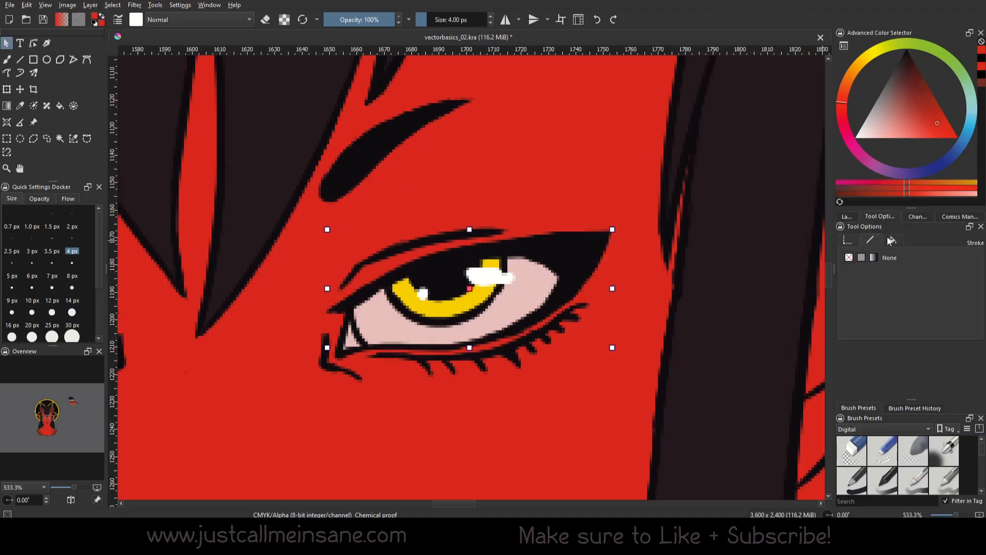
{"action": "left_click", "coordinate": [893, 240]}
{"action": "left_click", "coordinate": [862, 257]}
{"action": "left_click", "coordinate": [966, 272]}
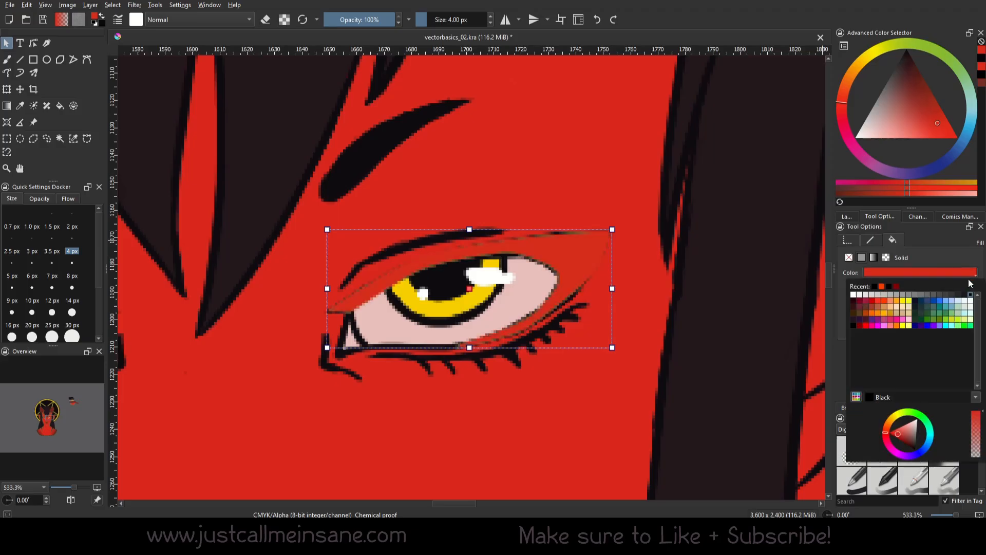
{"action": "left_click", "coordinate": [964, 297]}
{"action": "left_click", "coordinate": [841, 227]}
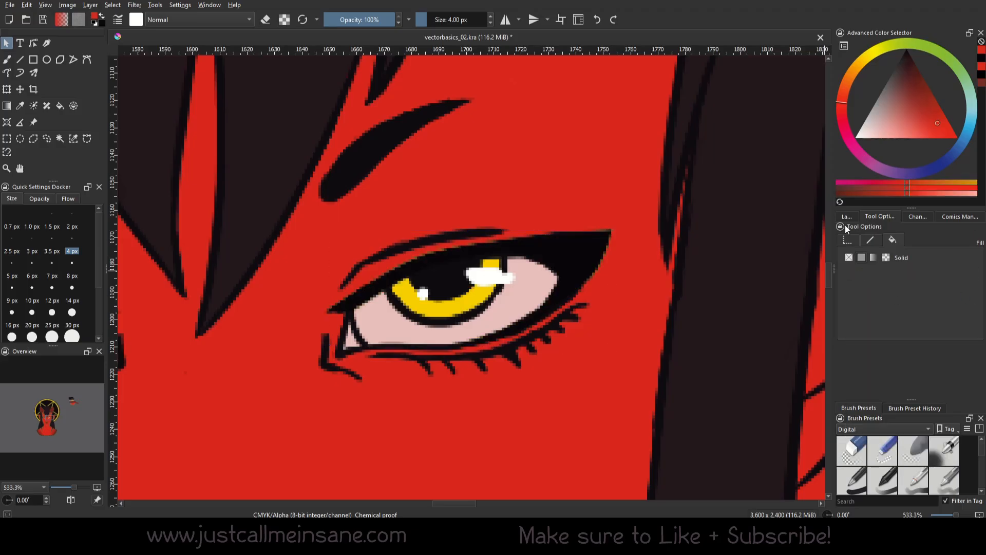
Hide the FemaleDemon reference layer and reposition the nodes and handles along the eyelid shape's inner edge to smooth its curve
{"action": "left_click", "coordinate": [840, 226]}
{"action": "left_click", "coordinate": [847, 216]}
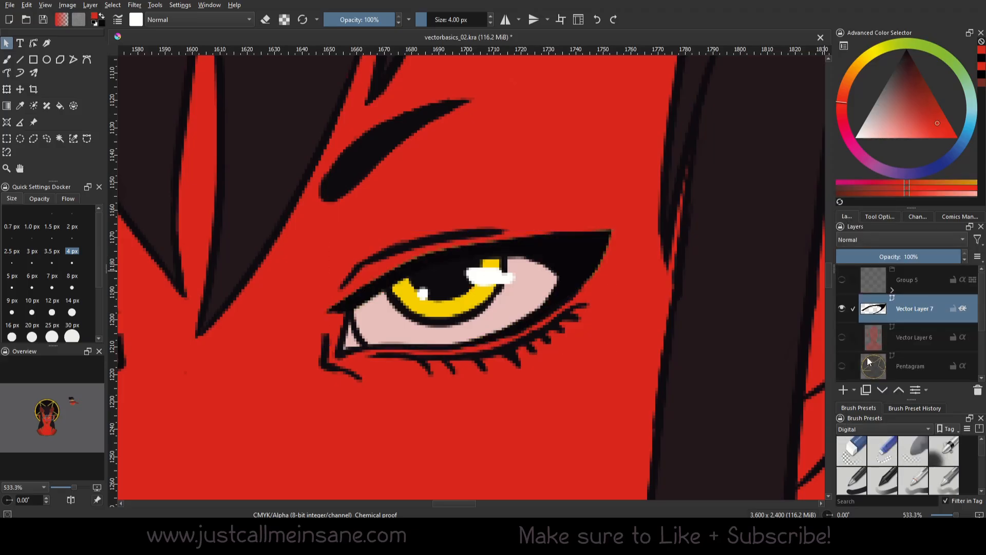
{"action": "scroll", "coordinate": [858, 361], "scroll_direction": "down", "scroll_amount": 2}
{"action": "left_click", "coordinate": [842, 326]}
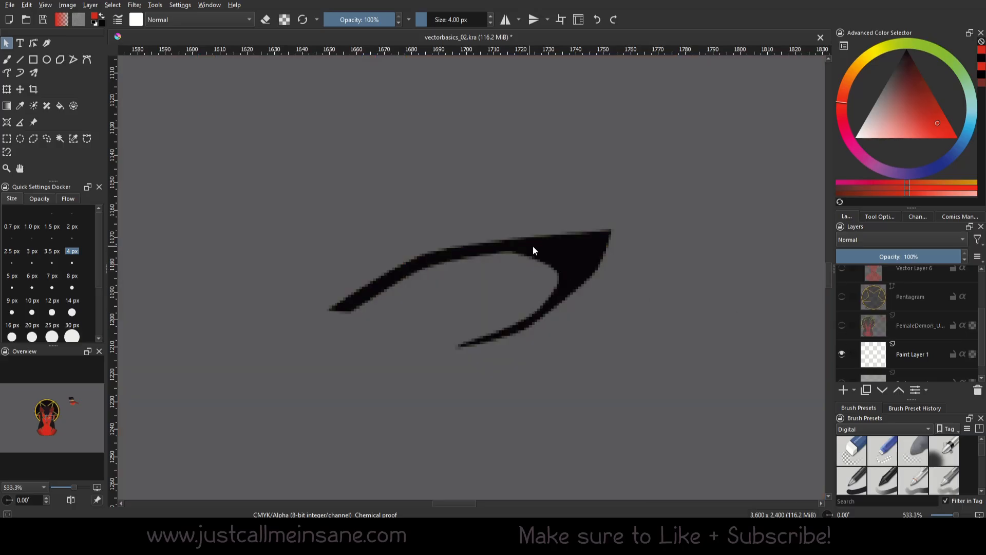
{"action": "double_click", "coordinate": [548, 253]}
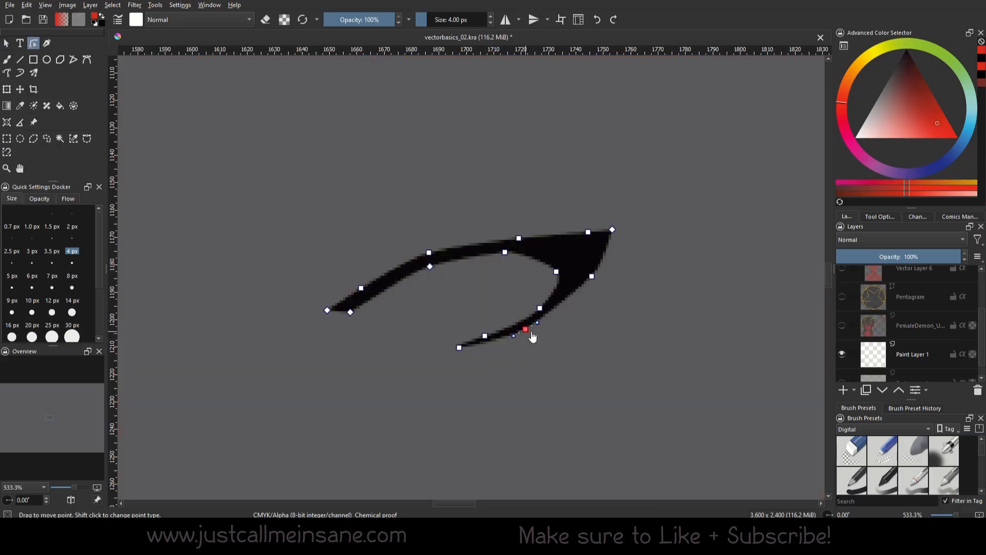
{"action": "left_click", "coordinate": [558, 273]}
{"action": "left_click", "coordinate": [506, 257]}
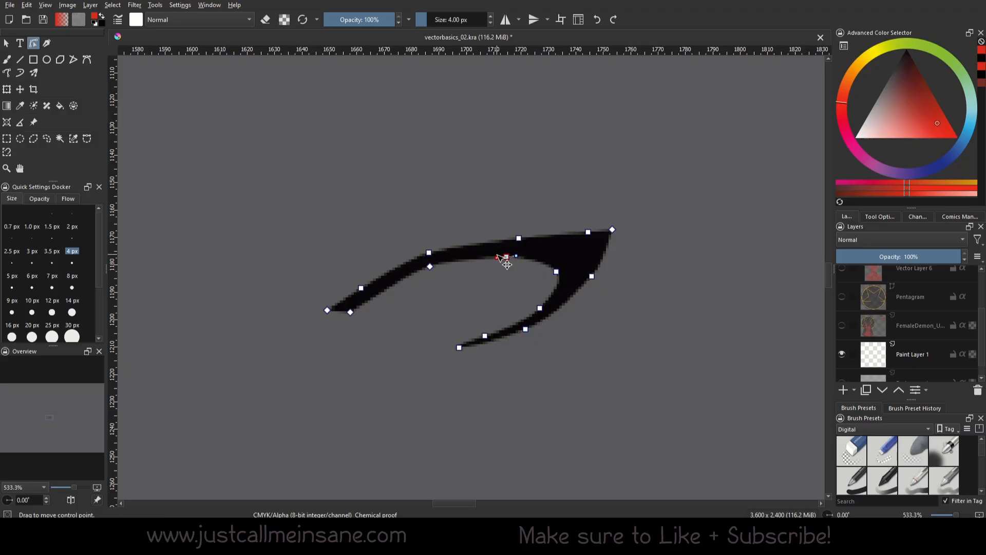
{"action": "left_click", "coordinate": [556, 270]}
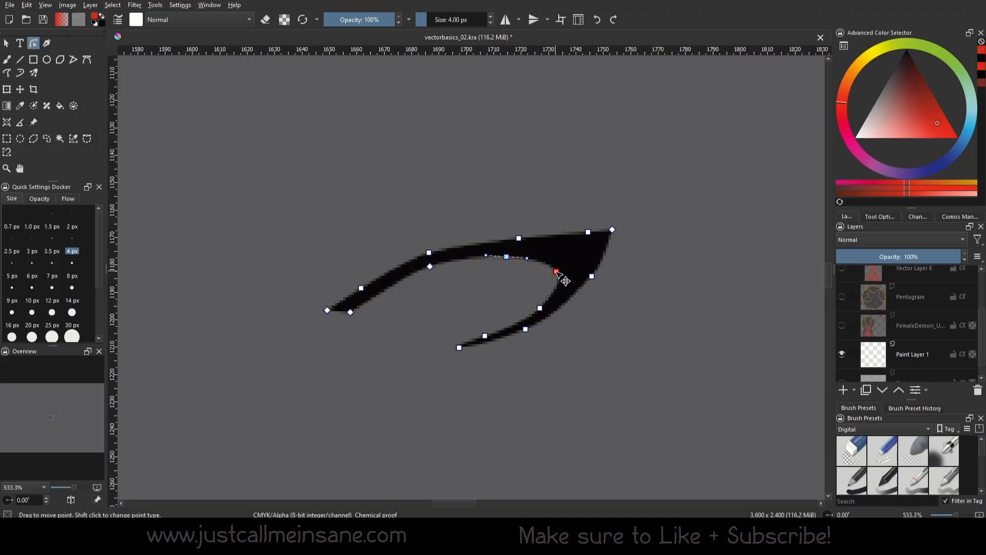
{"action": "left_click_drag", "start_coordinate": [547, 257], "coordinate": [546, 252]}
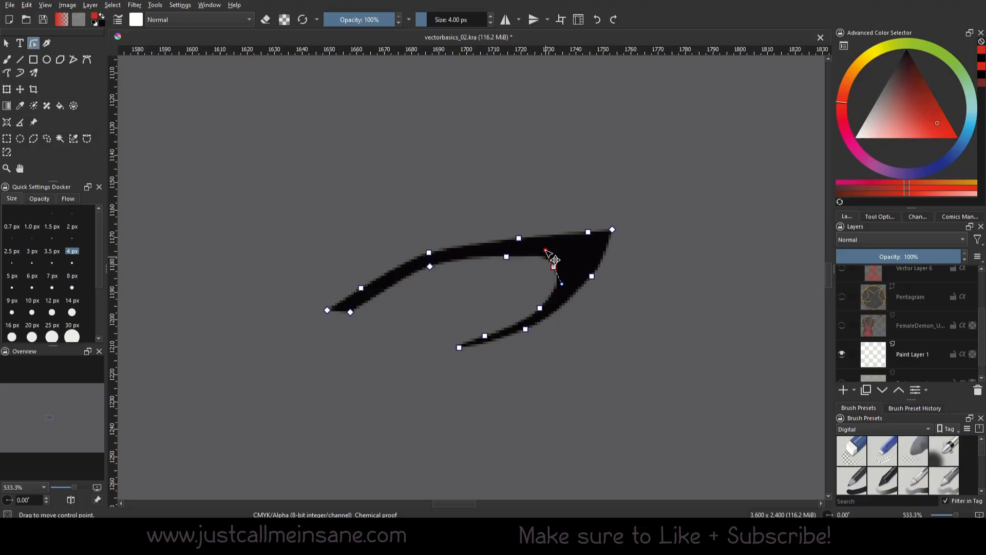
{"action": "left_click", "coordinate": [507, 256]}
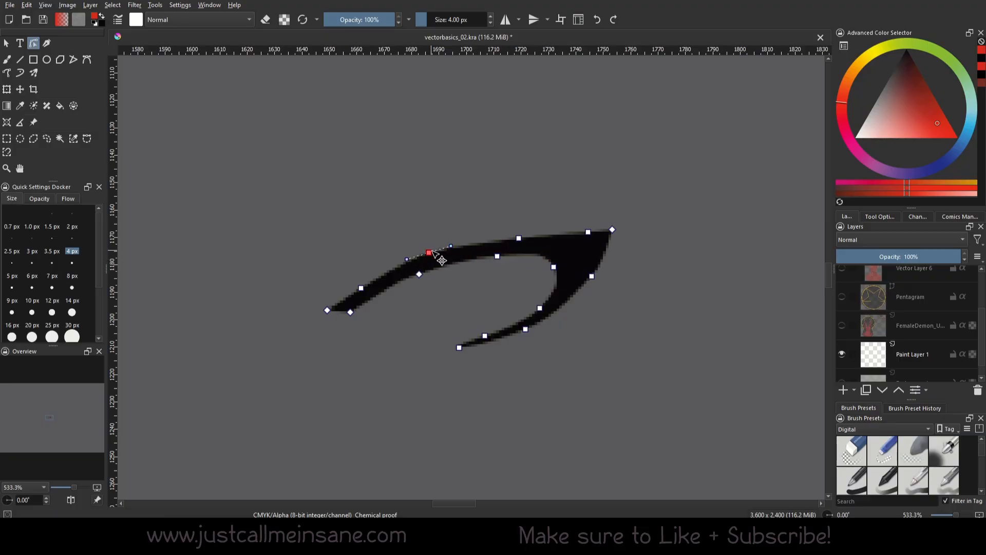
Delete the middle node on the eyelid shape's upper edge and adjust the neighbouring node into one smooth arc
{"action": "left_click", "coordinate": [518, 237]}
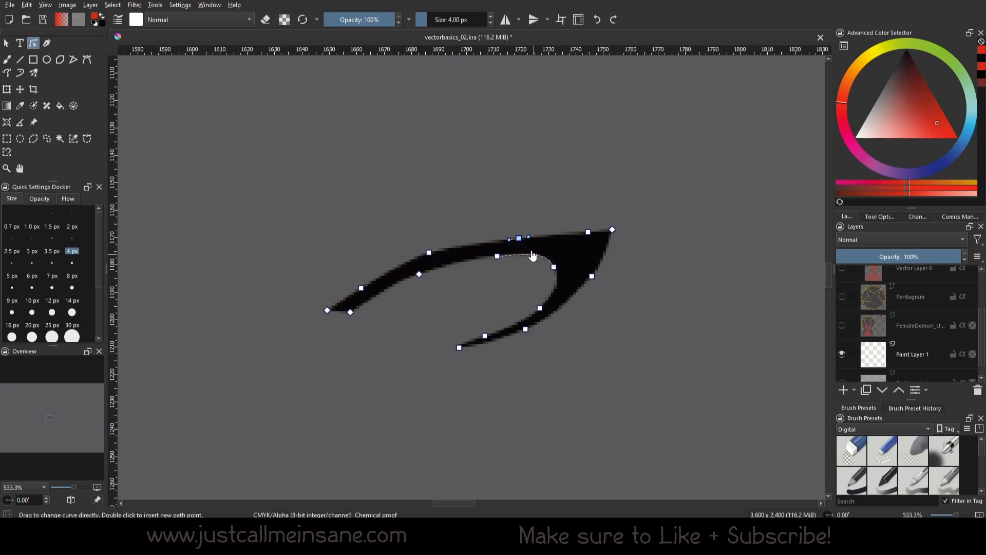
{"action": "left_click", "coordinate": [428, 253]}
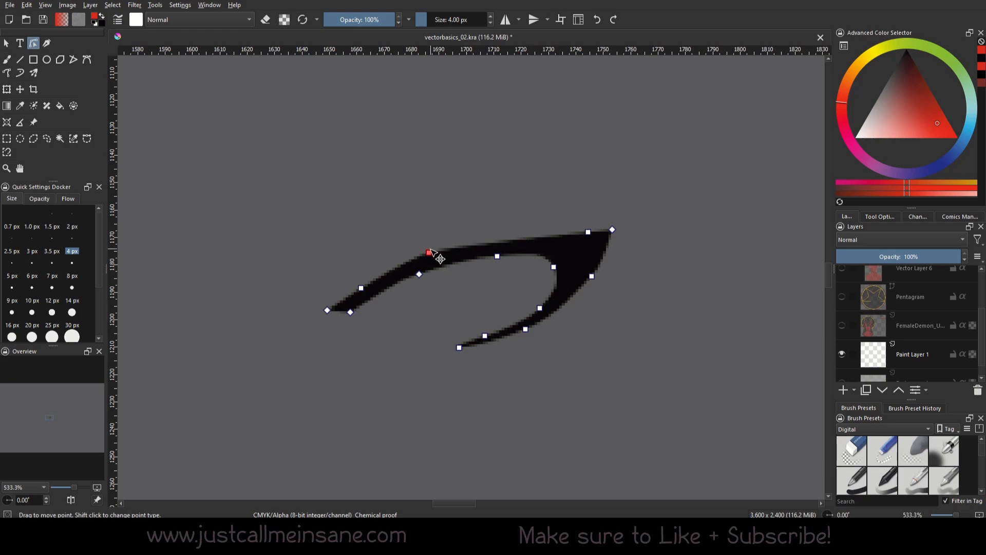
{"action": "mouse_move", "coordinate": [449, 247]}
{"action": "left_mouse_down"}
{"action": "mouse_move", "coordinate": [502, 239]}
{"action": "mouse_move", "coordinate": [483, 242]}
{"action": "mouse_move", "coordinate": [501, 231]}
{"action": "mouse_move", "coordinate": [449, 250]}
{"action": "left_mouse_up"}
{"action": "double_click", "coordinate": [504, 194]}
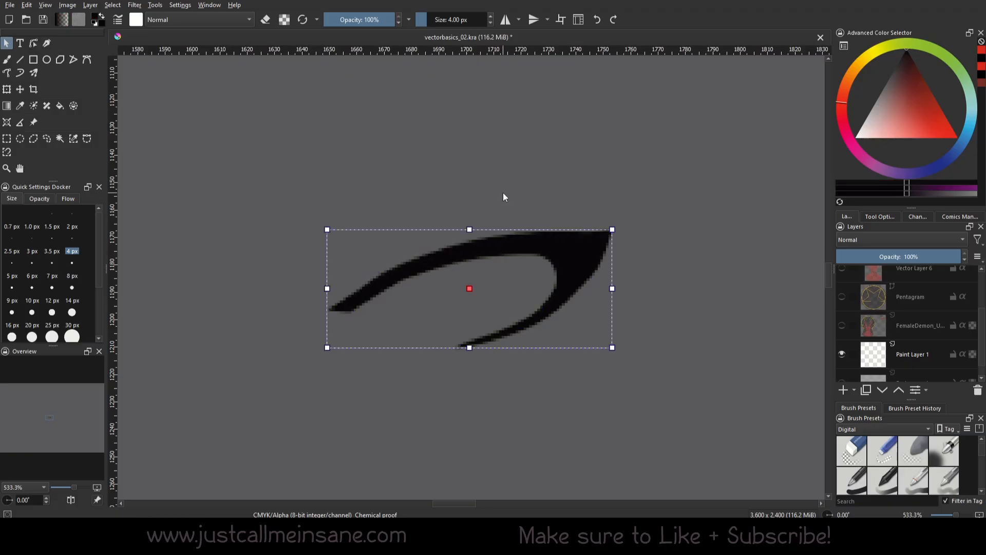
Delete the node on the eyelid shape's outer lower edge and bend that segment into a smooth curve
{"action": "double_click", "coordinate": [577, 289]}
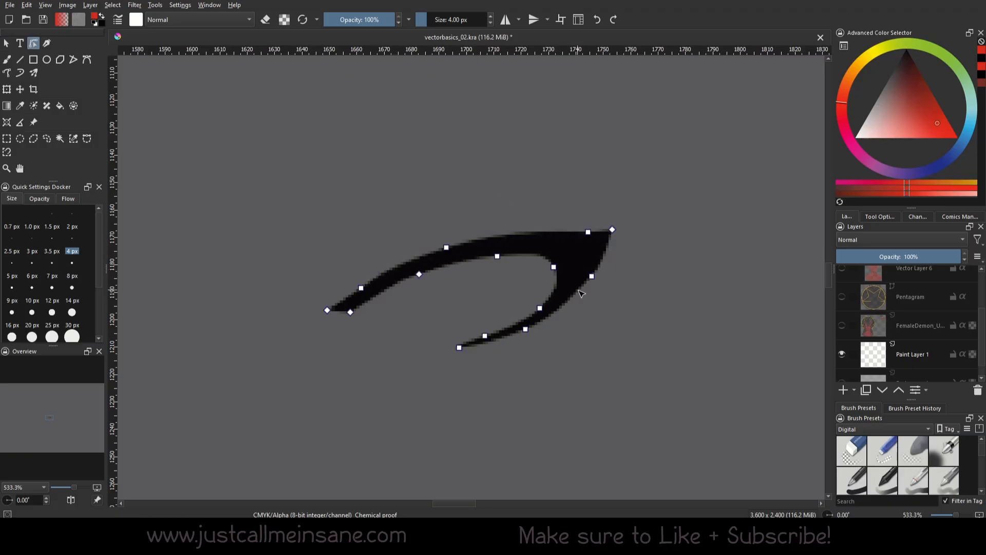
{"action": "left_click", "coordinate": [592, 276]}
{"action": "key", "text": "Delete"}
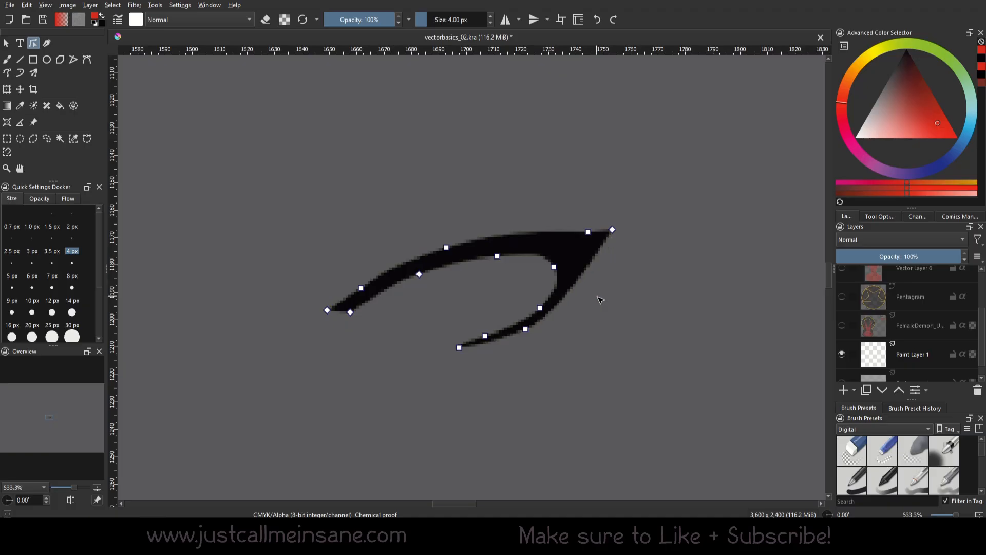
{"action": "left_click_drag", "start_coordinate": [534, 332], "coordinate": [610, 301]}
{"action": "double_click", "coordinate": [595, 364]}
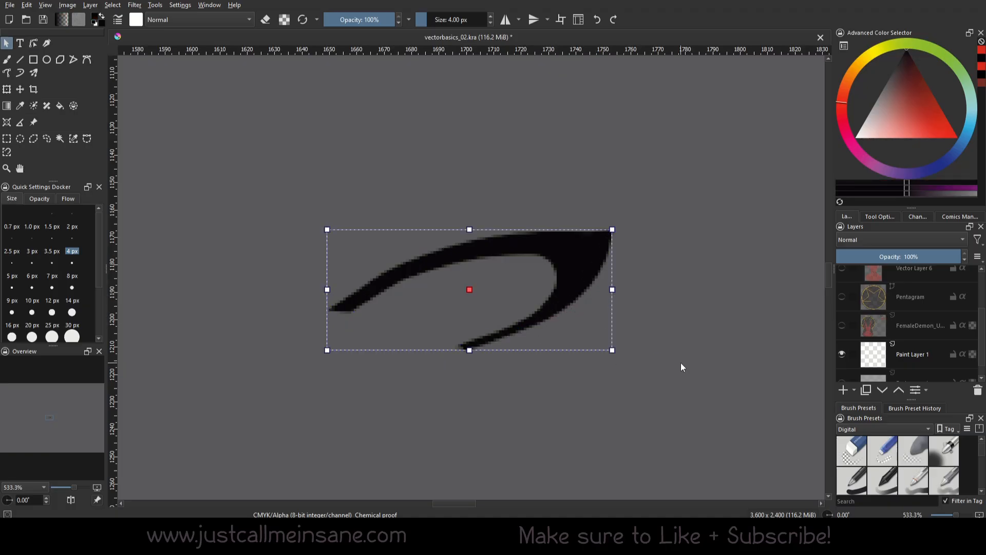
Show the FemaleDemon reference layer again and trace the eyeball outline inside the eyelid as a closed Bezier path
{"action": "left_click", "coordinate": [842, 325]}
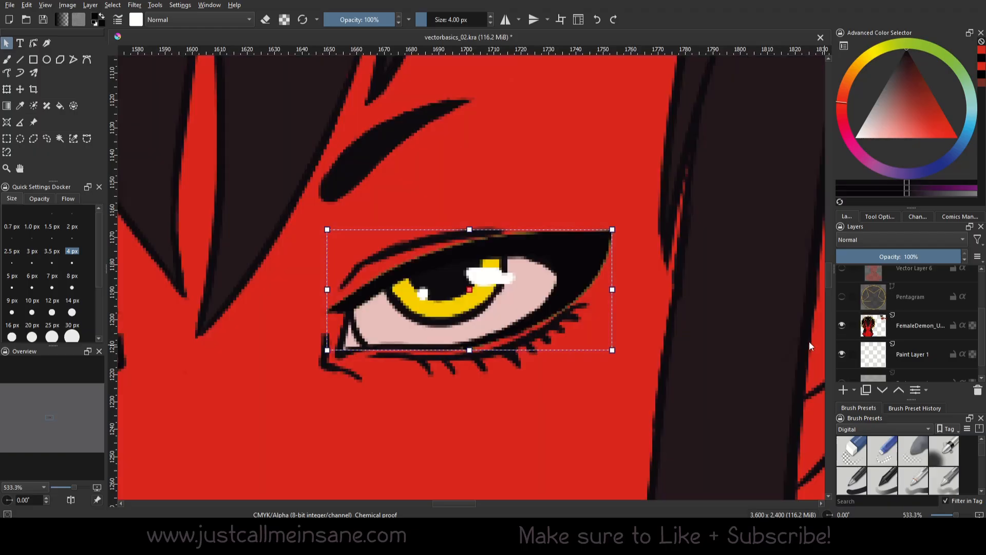
{"action": "left_click", "coordinate": [415, 389]}
{"action": "left_click", "coordinate": [87, 59]}
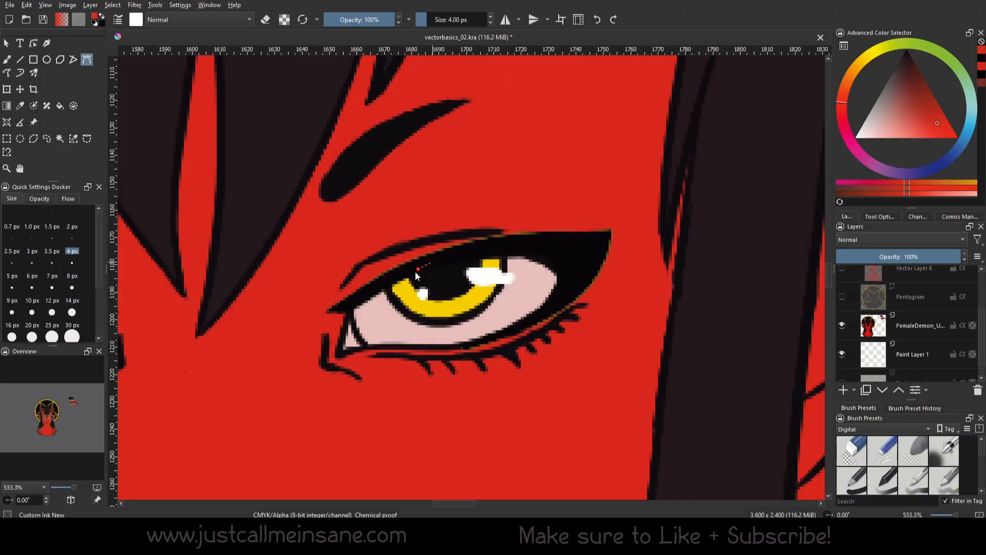
{"action": "left_click", "coordinate": [432, 262]}
{"action": "left_click", "coordinate": [356, 302]}
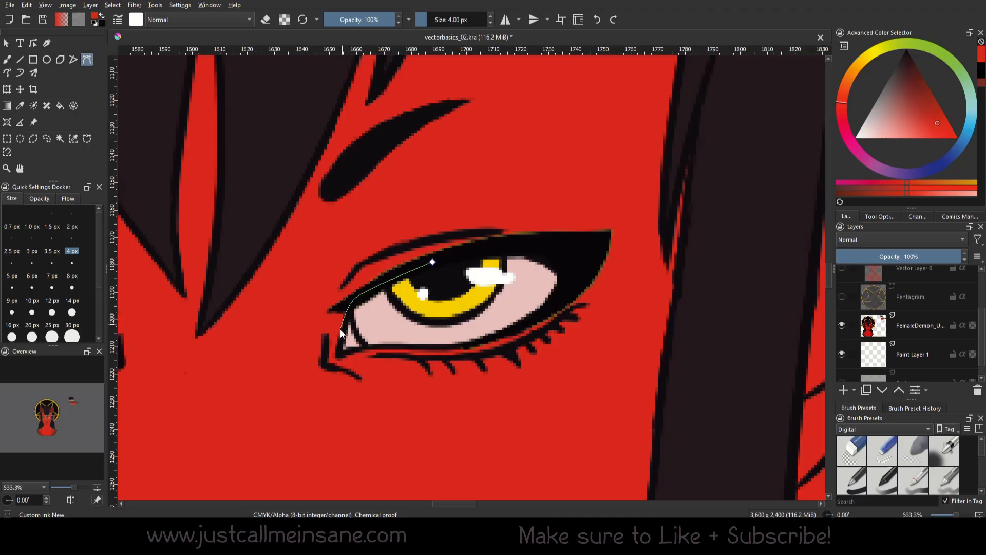
{"action": "left_click", "coordinate": [338, 357]}
{"action": "left_click", "coordinate": [467, 346]}
{"action": "left_click_drag", "start_coordinate": [559, 307], "coordinate": [559, 307]}
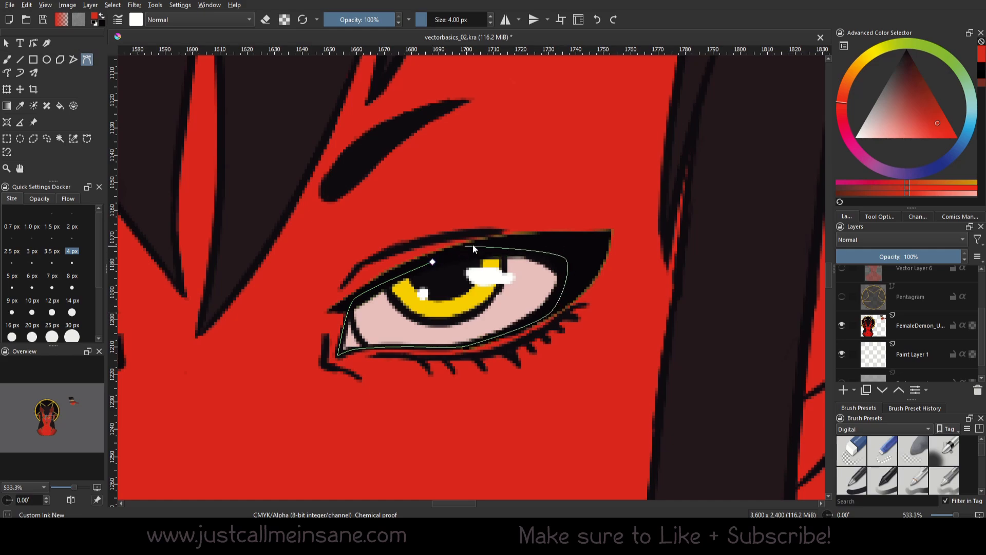
{"action": "left_click", "coordinate": [432, 262]}
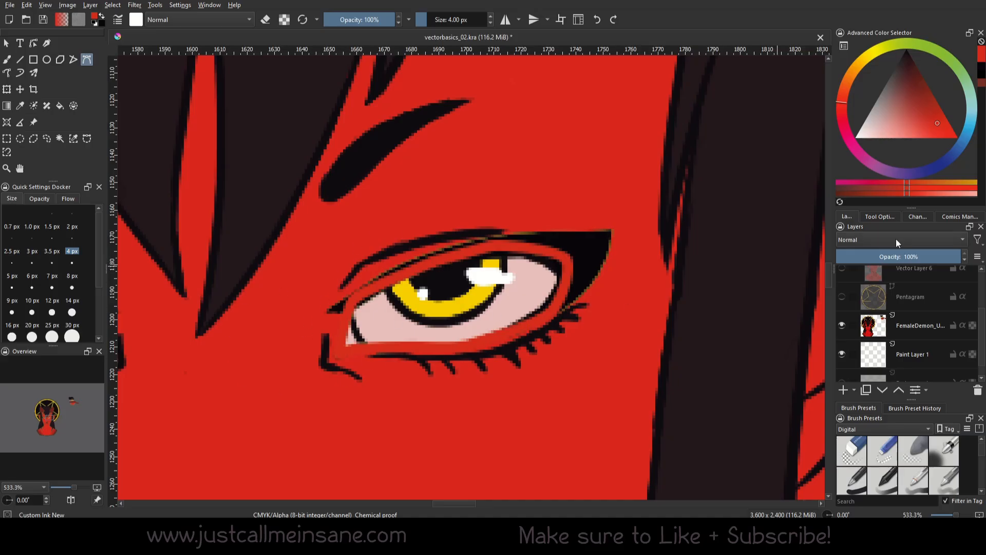
Select the traced eyeball outline and give it a solid black stroke 2 px thick
{"action": "left_click", "coordinate": [890, 215]}
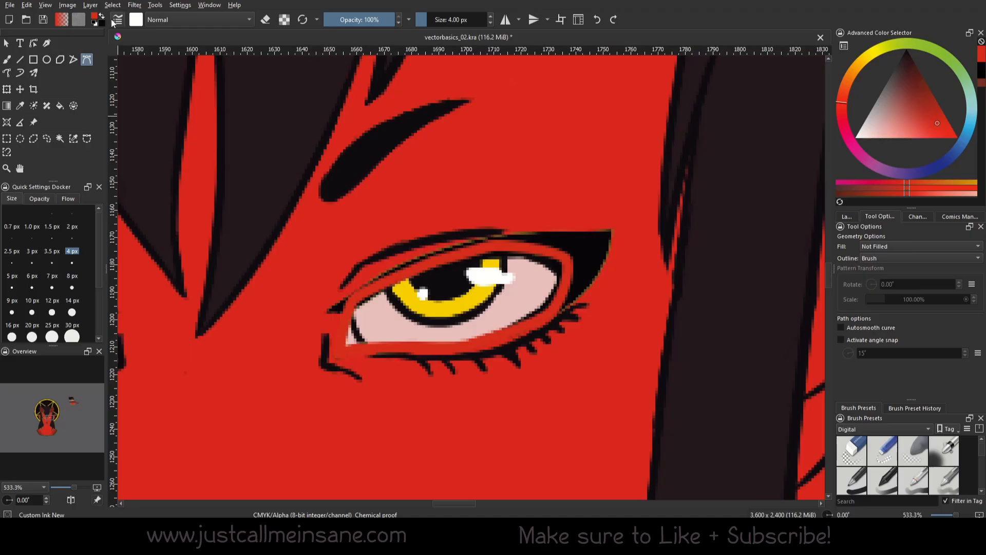
{"action": "left_click", "coordinate": [6, 43]}
{"action": "left_click", "coordinate": [571, 264]}
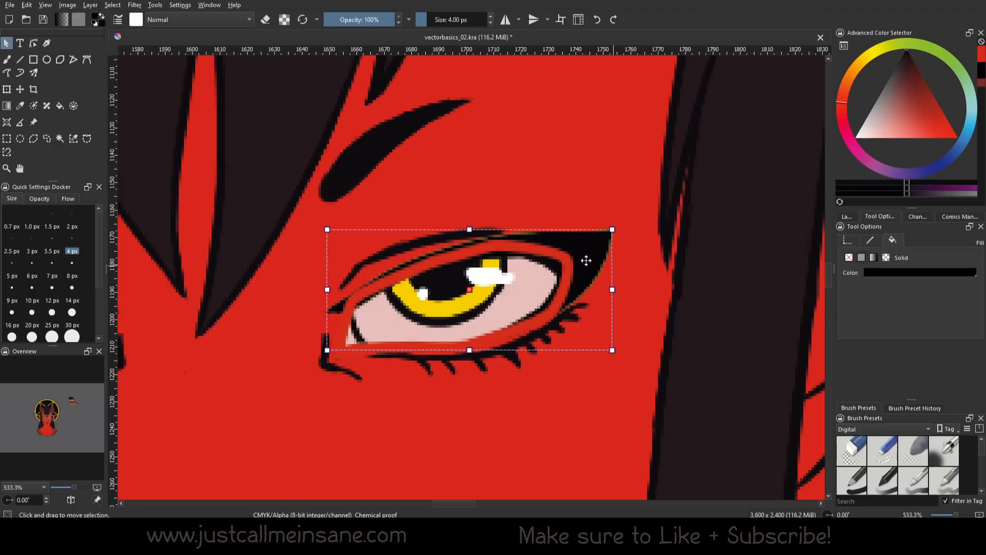
{"action": "double_click", "coordinate": [567, 261]}
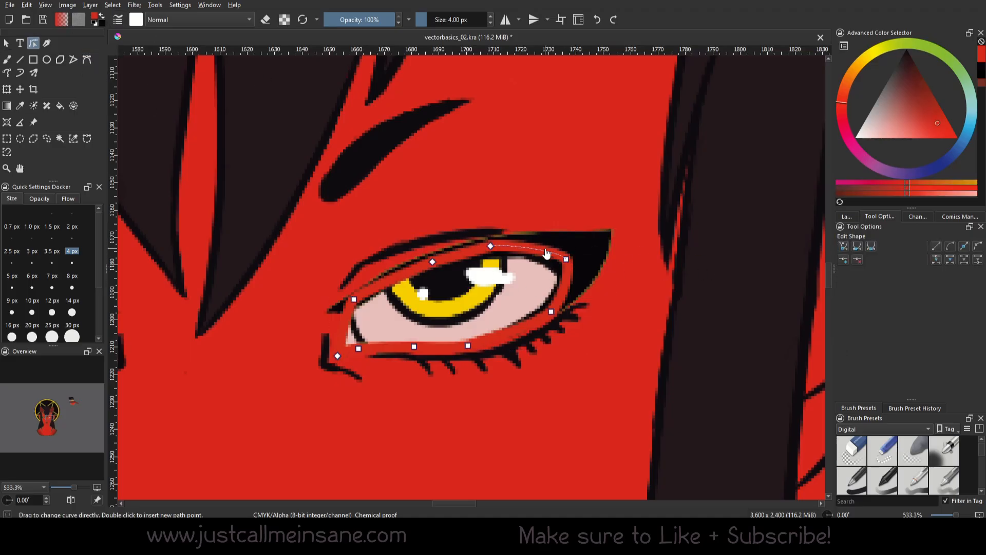
{"action": "double_click", "coordinate": [545, 251]}
{"action": "key", "text": "Escape"}
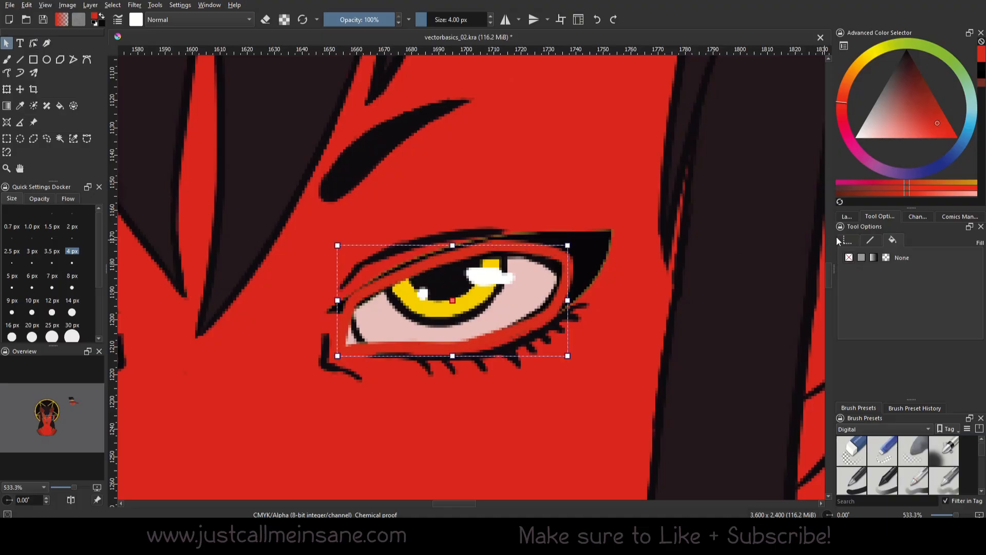
{"action": "left_click", "coordinate": [870, 240]}
{"action": "left_click", "coordinate": [960, 319]}
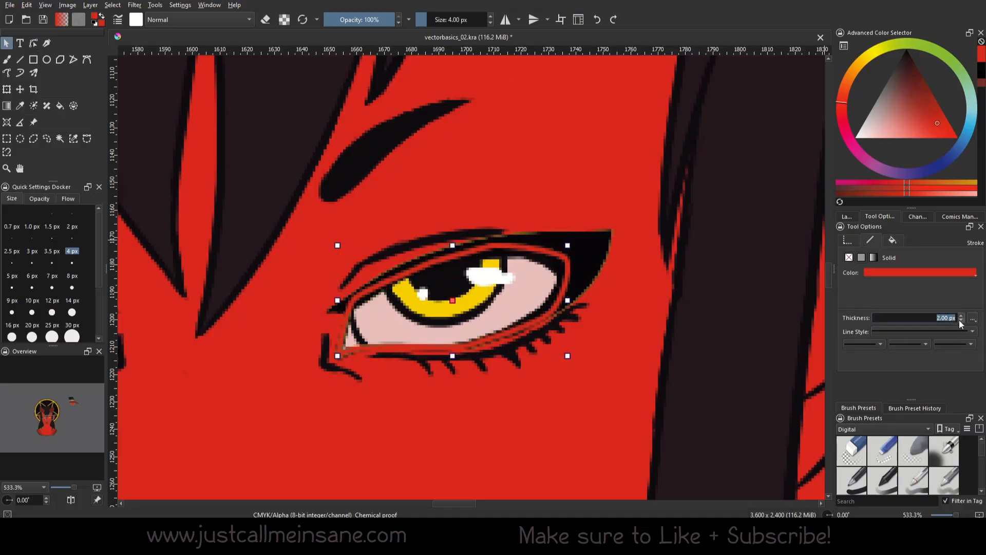
{"action": "left_click", "coordinate": [920, 274]}
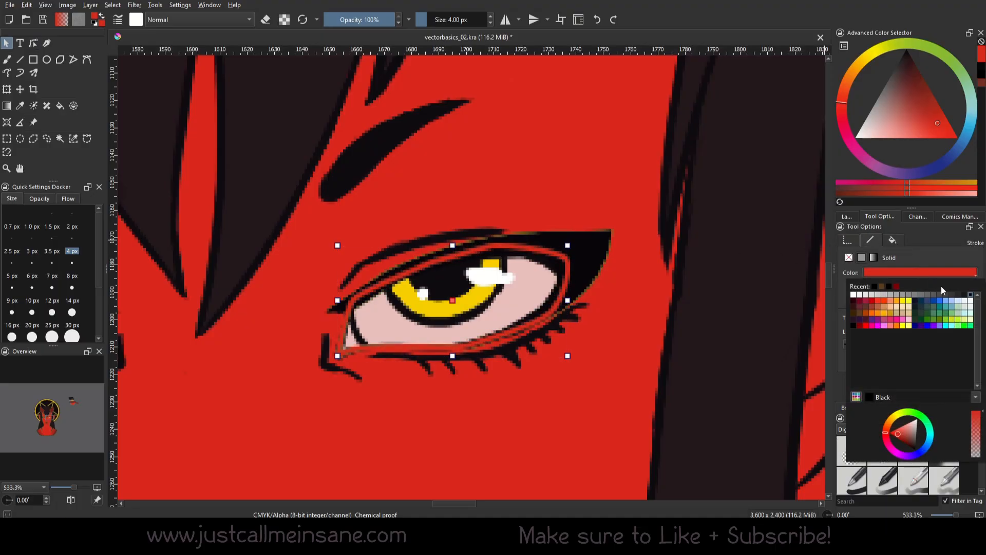
{"action": "left_click", "coordinate": [969, 294]}
Give the eyeball shape a solid off-white fill with the Fill Brown colour #eee6dd
{"action": "left_click", "coordinate": [892, 240]}
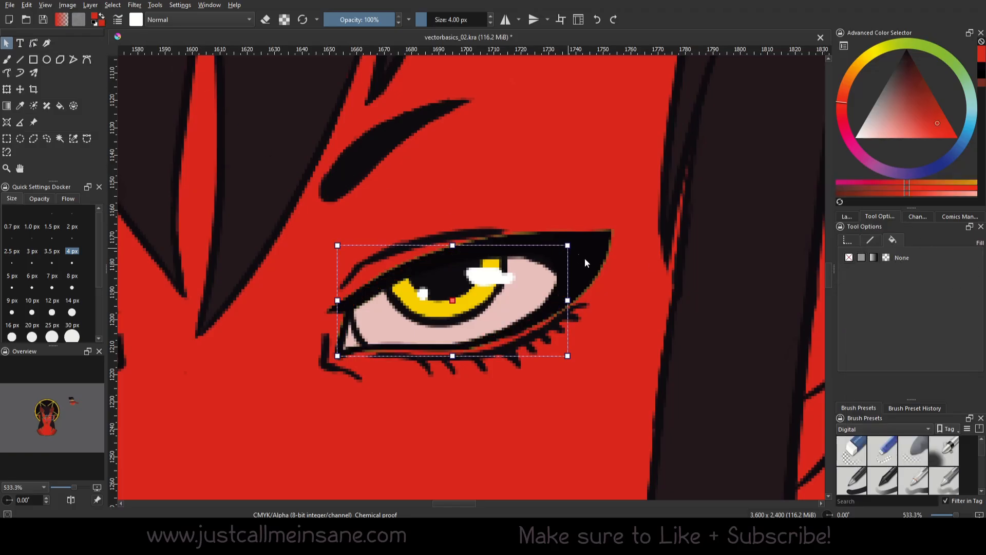
{"action": "left_click", "coordinate": [862, 258]}
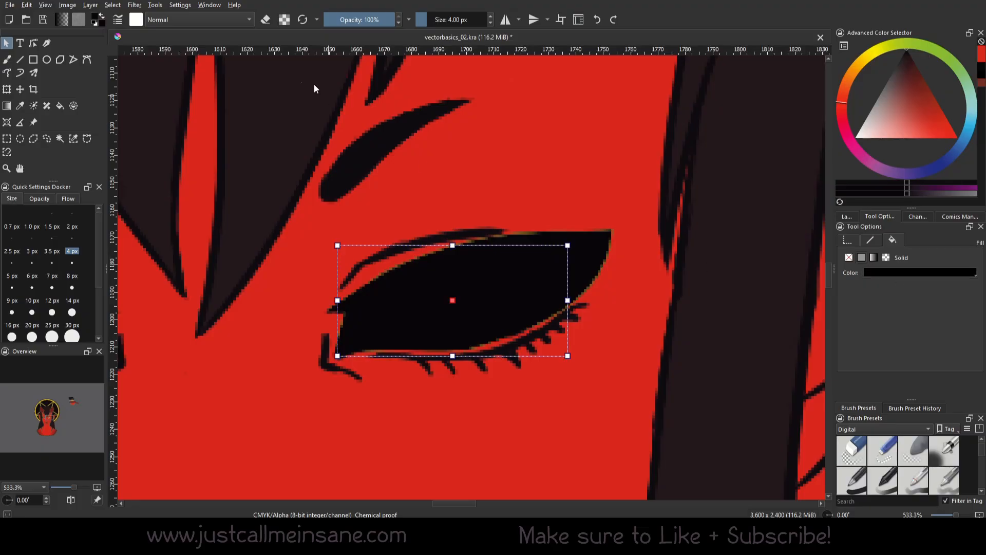
{"action": "left_click", "coordinate": [95, 18]}
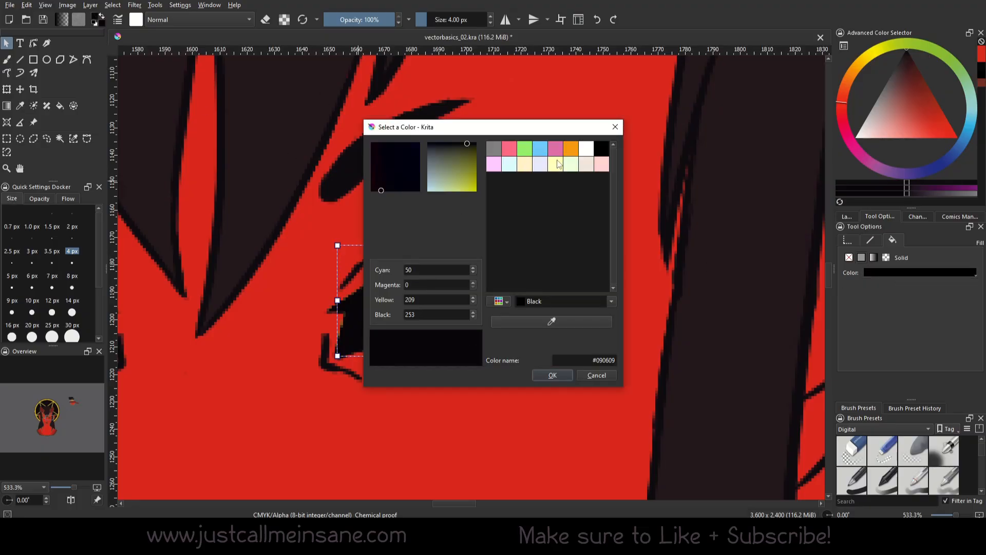
{"action": "left_click", "coordinate": [586, 148]}
{"action": "left_click", "coordinate": [586, 165]}
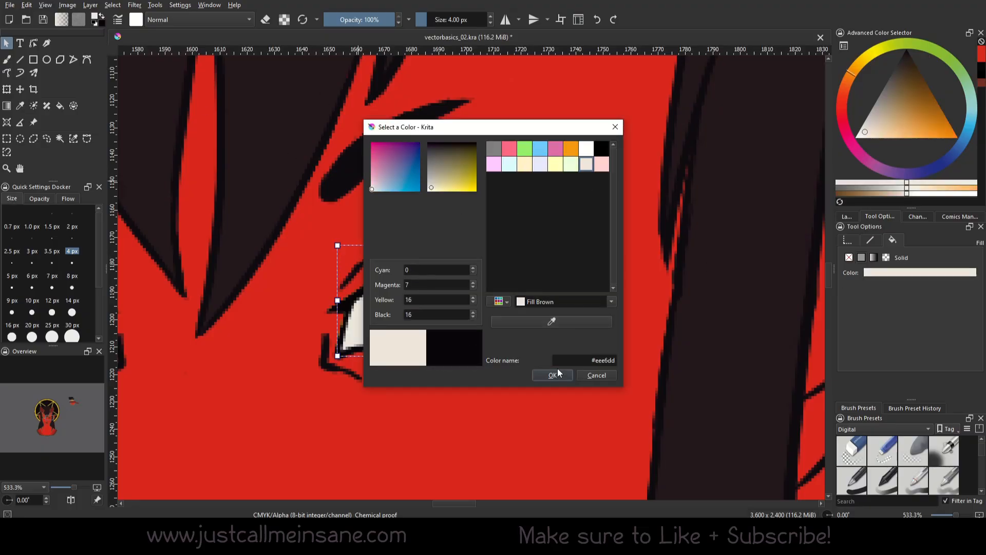
{"action": "left_click", "coordinate": [554, 374]}
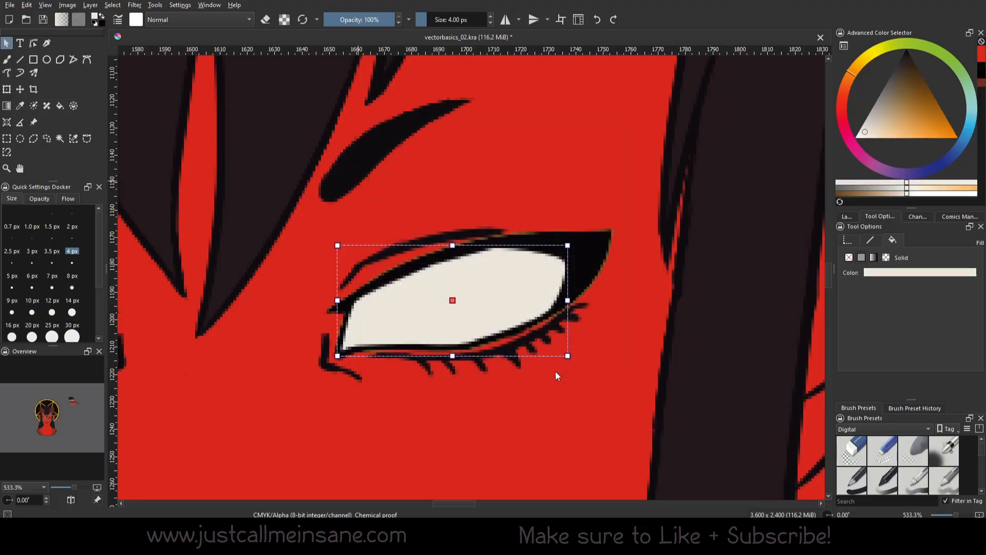
Bring the black eyelid shape to the front of the off-white eyeball
{"action": "left_click", "coordinate": [629, 264]}
{"action": "left_click", "coordinate": [571, 257]}
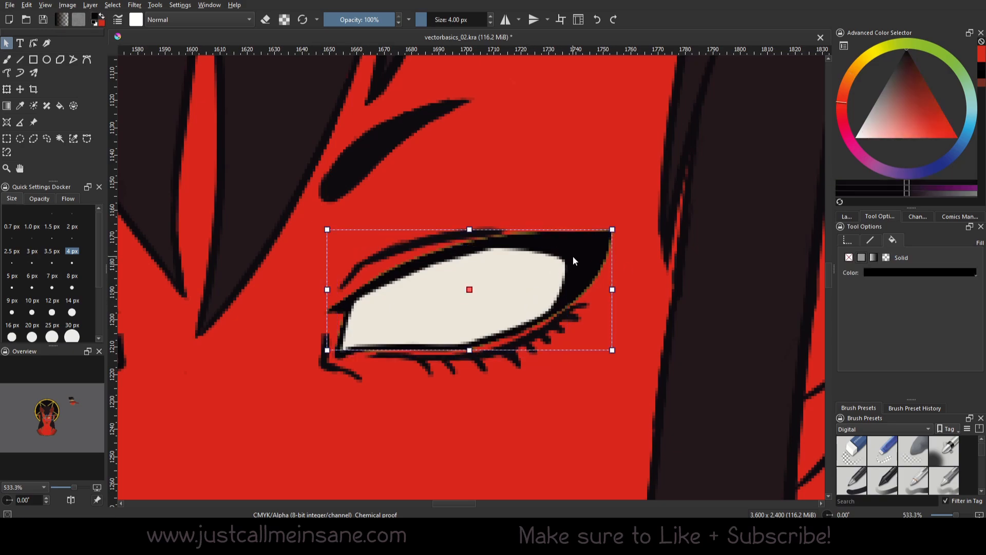
{"action": "right_click", "coordinate": [572, 255]}
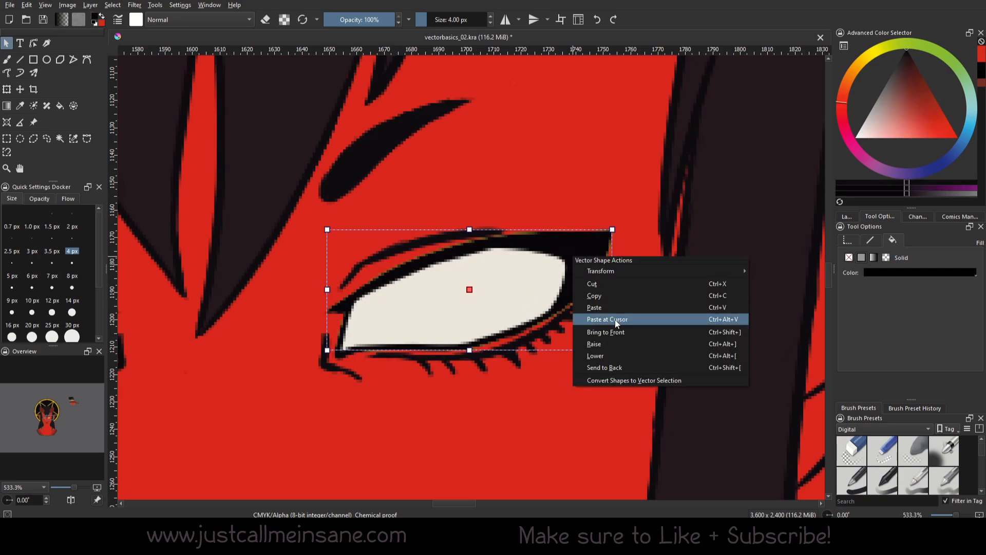
{"action": "left_click", "coordinate": [619, 333]}
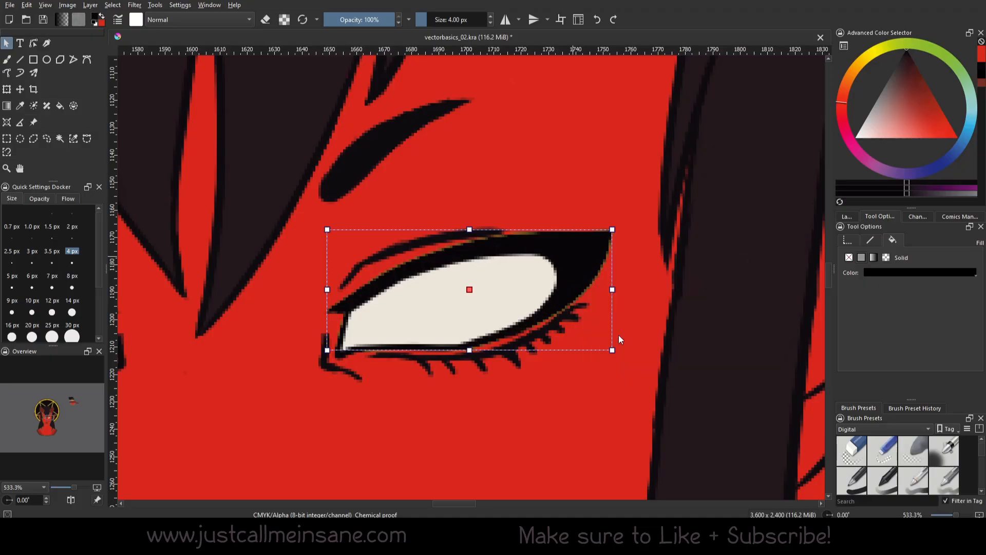
Hide the FemaleDemon reference layer to examine the eyelid and eyeball shapes on their own, and show the layer again
{"action": "scroll", "coordinate": [596, 280], "scroll_direction": "down", "scroll_amount": 2}
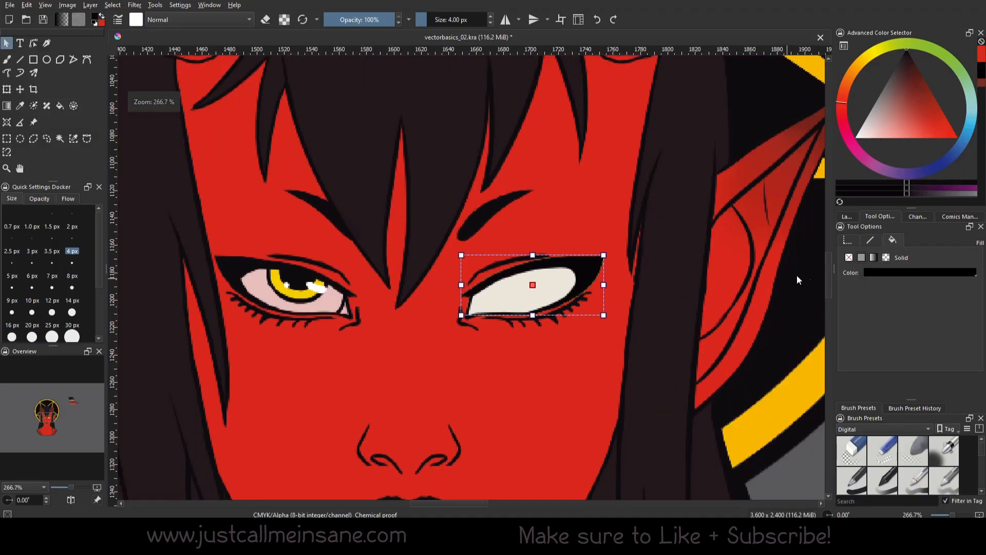
{"action": "left_click", "coordinate": [847, 216]}
{"action": "left_click", "coordinate": [598, 324]}
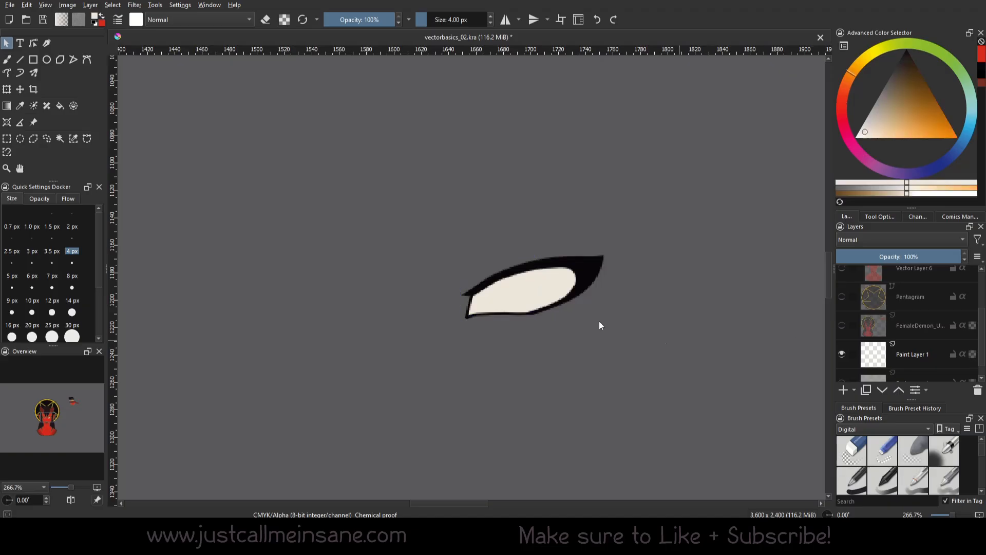
{"action": "scroll", "coordinate": [524, 278], "scroll_direction": "up", "scroll_amount": 2}
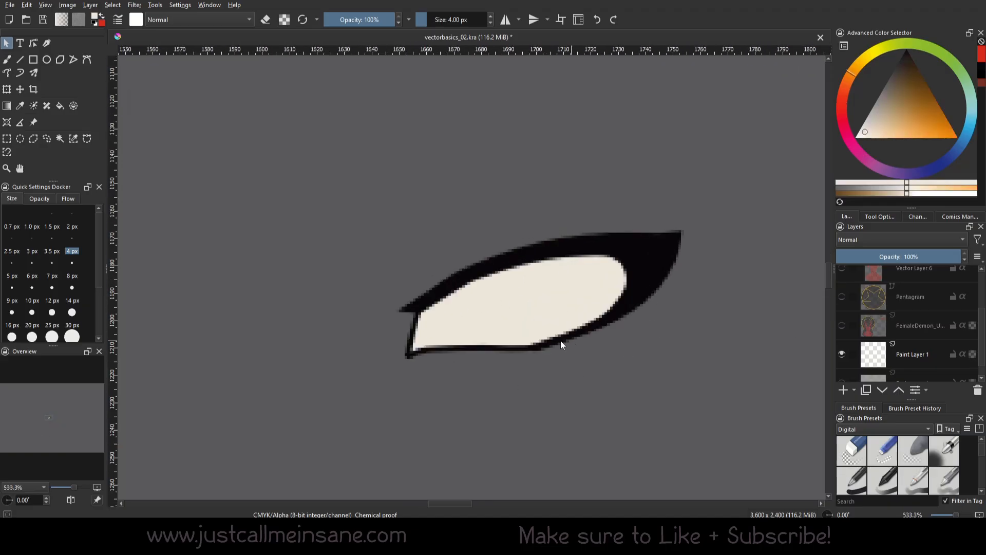
{"action": "left_click", "coordinate": [520, 289]}
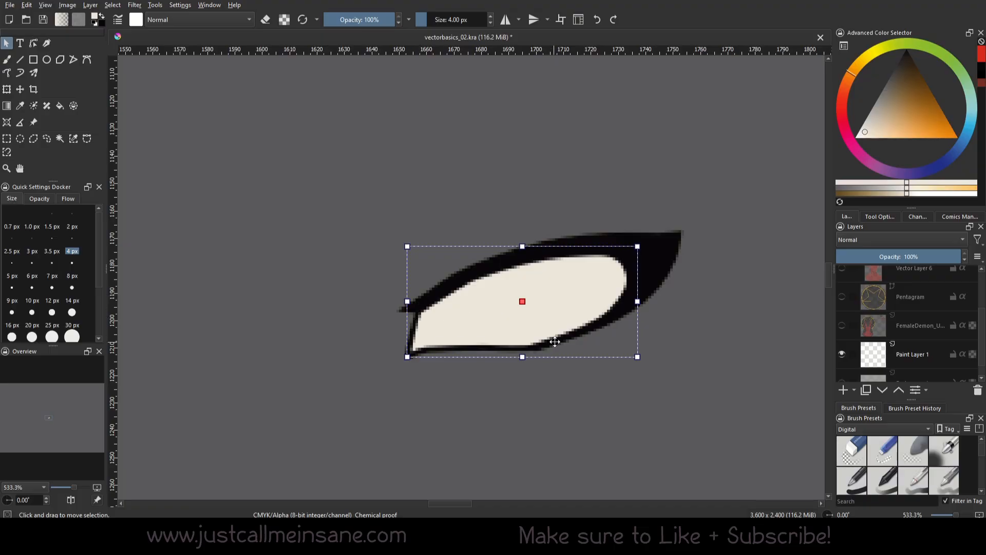
{"action": "left_click", "coordinate": [696, 368]}
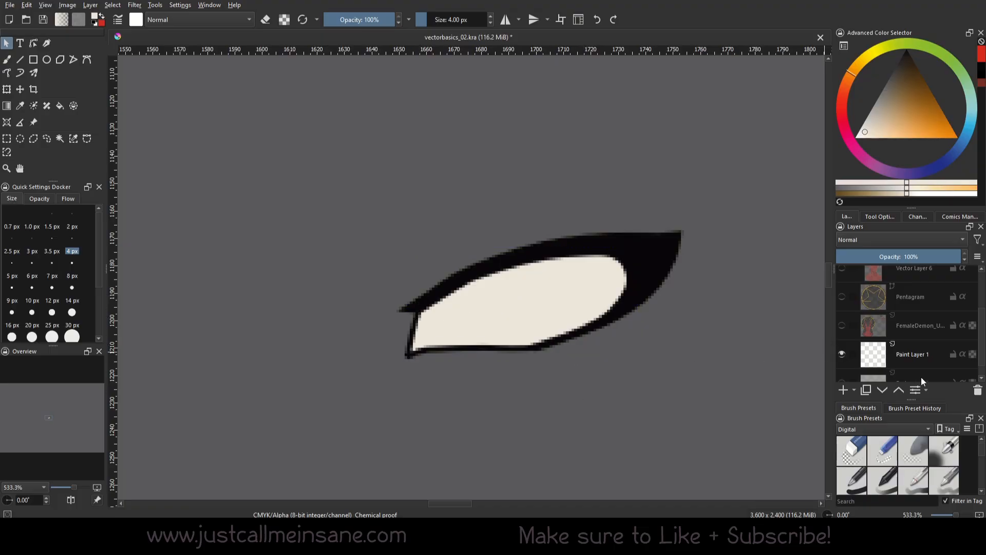
{"action": "left_click", "coordinate": [842, 325]}
{"action": "scroll", "coordinate": [853, 318], "scroll_direction": "down", "scroll_amount": 3}
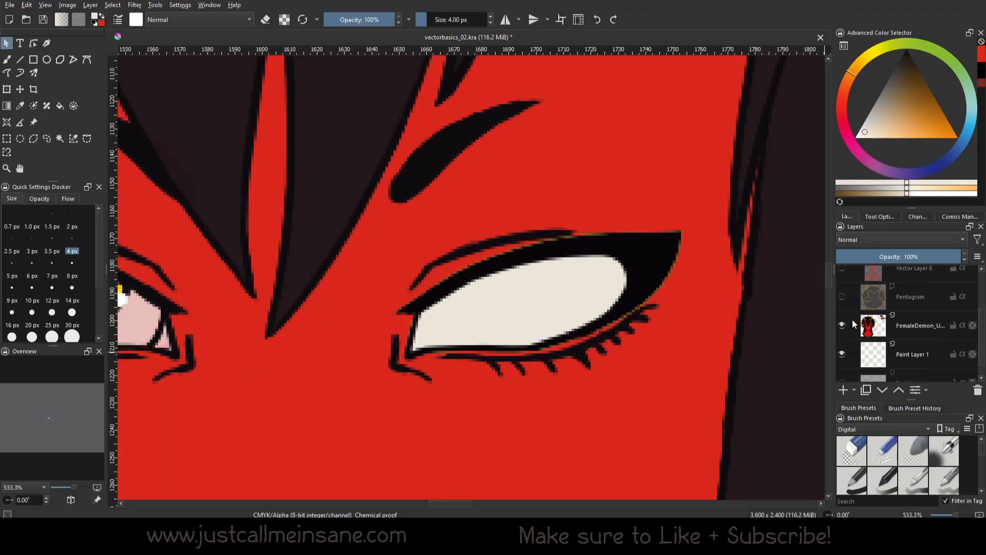
{"action": "scroll", "coordinate": [580, 309], "scroll_direction": "down", "scroll_amount": 1}
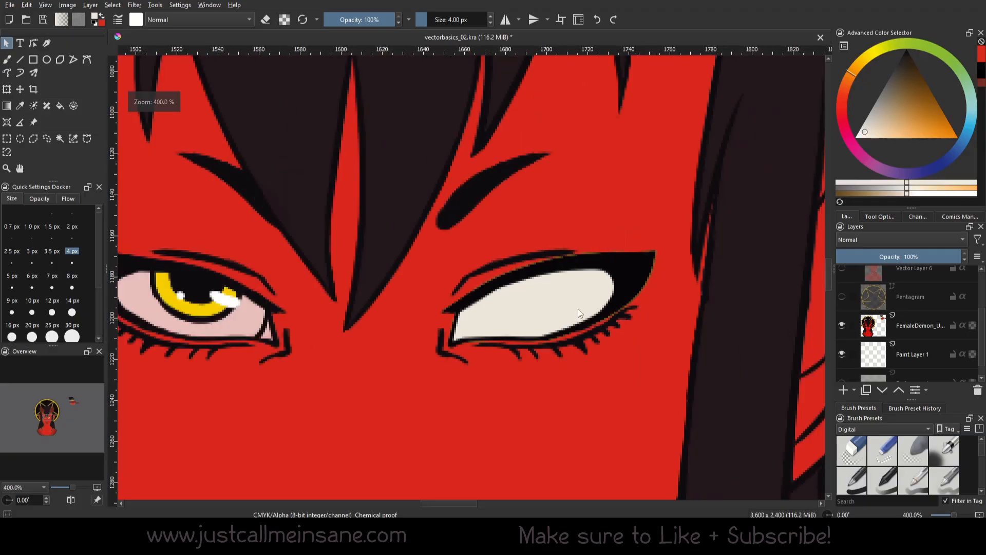
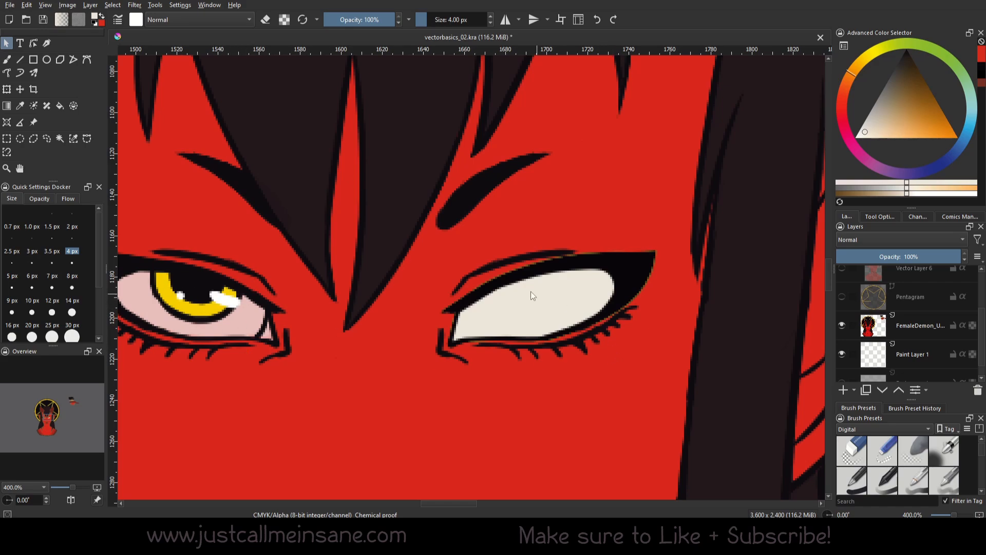
Draw a yellow circle outline beside the eye's inner corner, try to reshape it with its ellipse handle, and undo it
{"action": "left_click_drag", "start_coordinate": [546, 337], "coordinate": [588, 329]}
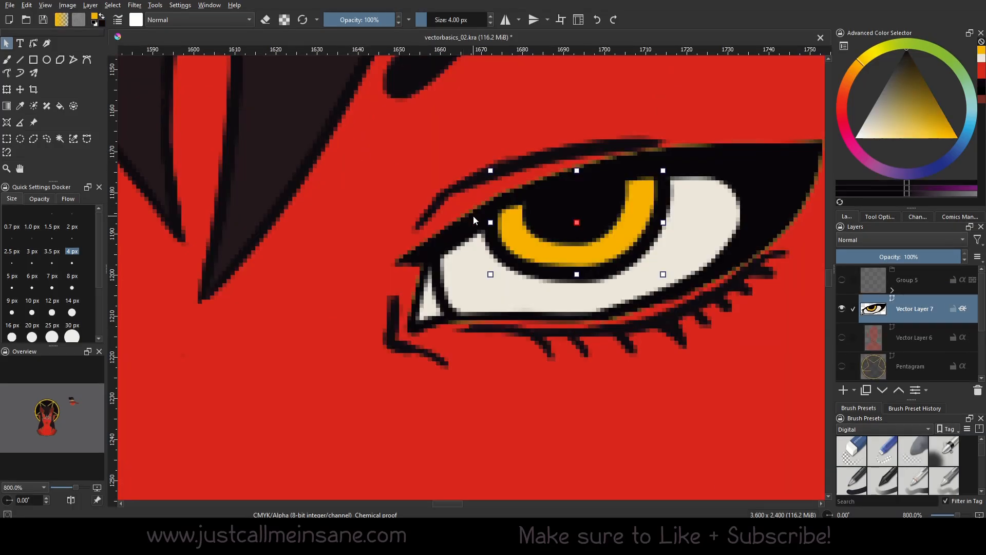
{"action": "left_click", "coordinate": [46, 59]}
{"action": "left_click_drag", "start_coordinate": [286, 258], "coordinate": [426, 385]}
{"action": "left_click", "coordinate": [6, 43]}
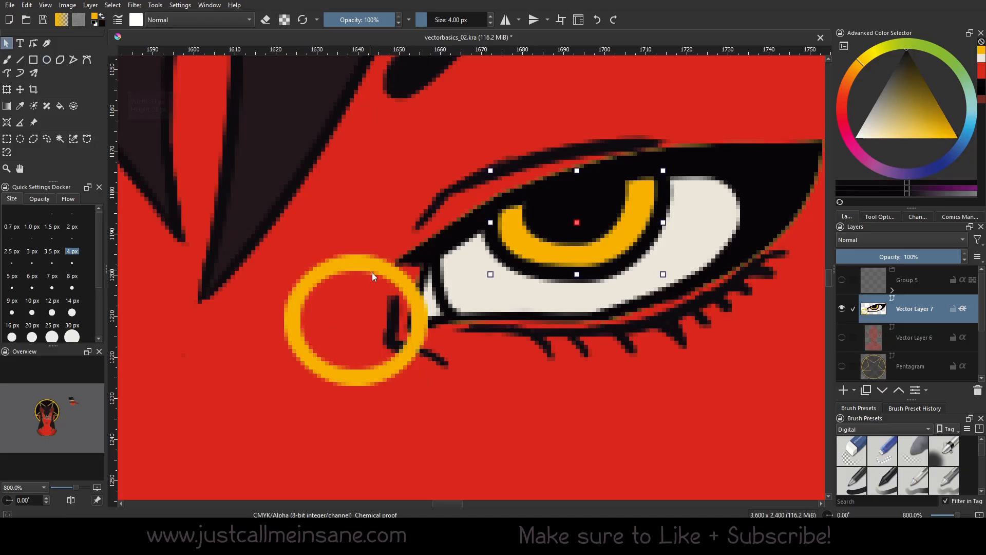
{"action": "double_click", "coordinate": [373, 273]}
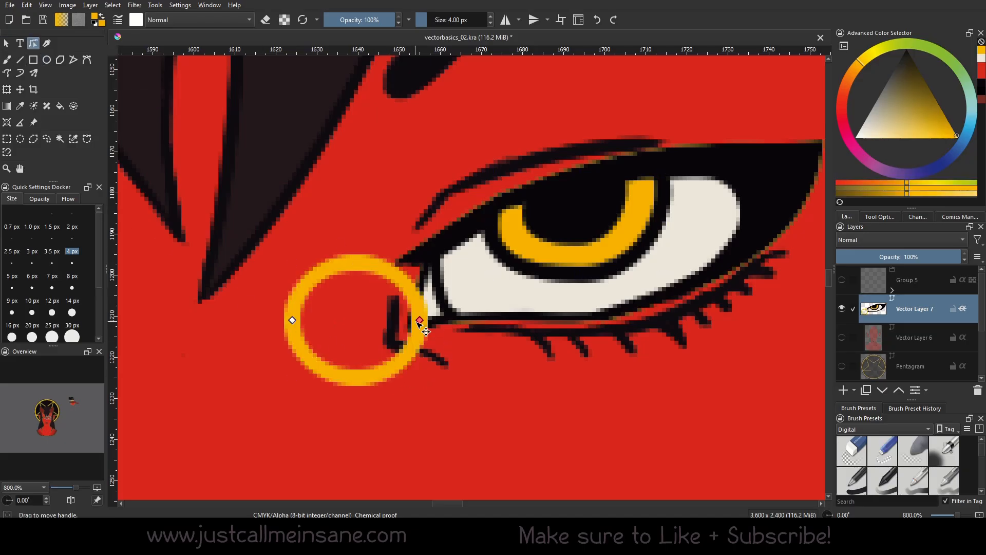
{"action": "left_click_drag", "start_coordinate": [419, 321], "coordinate": [418, 244]}
{"action": "key", "text": "ctrl+z"}
{"action": "key", "text": "ctrl+z"}
{"action": "key", "text": "ctrl+z"}
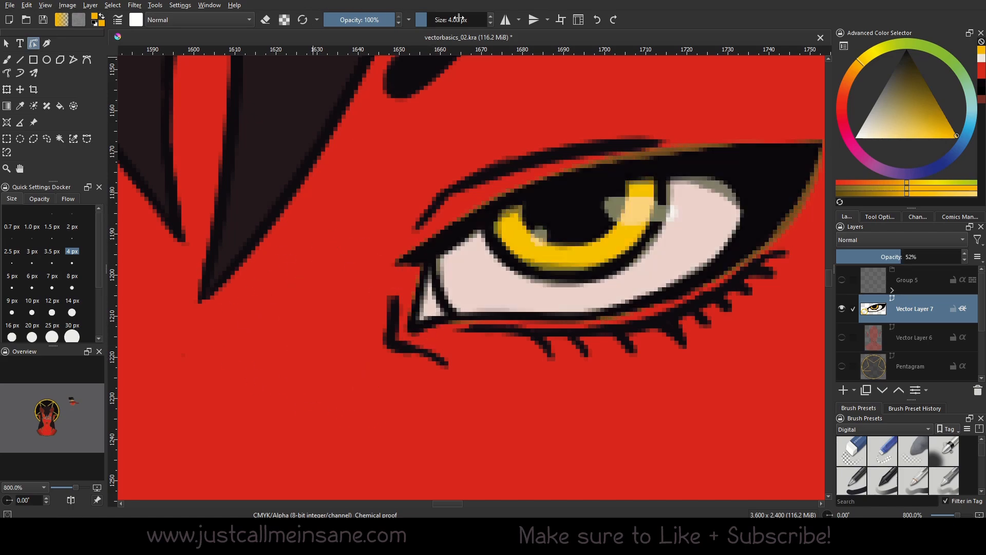
Draw a yellow ellipse outline about 40 px wide below the eye's inner corner and convert it to a path
{"action": "key", "text": "ctrl+shift+z"}
{"action": "left_click", "coordinate": [48, 62]}
{"action": "left_click_drag", "start_coordinate": [261, 260], "coordinate": [439, 430]}
{"action": "left_click", "coordinate": [7, 44]}
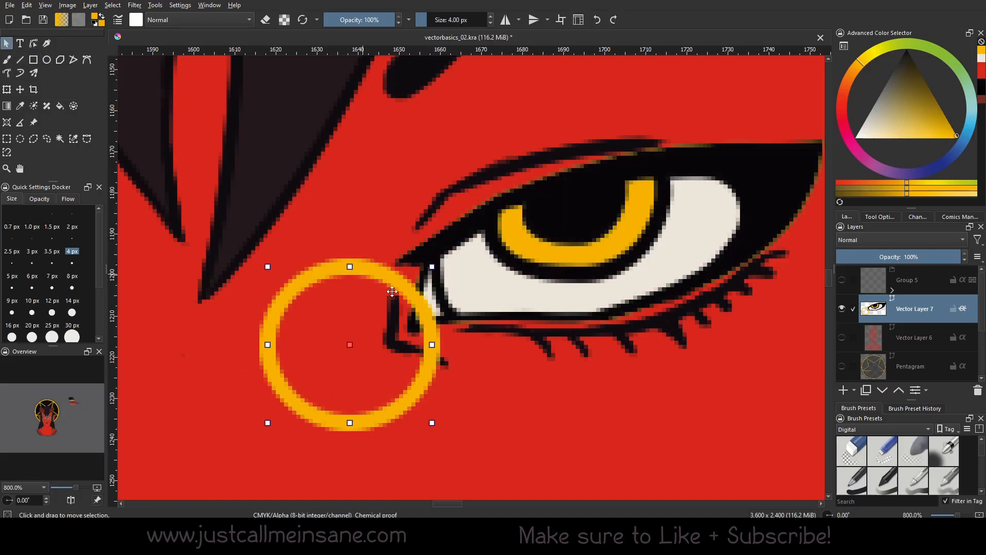
{"action": "double_click", "coordinate": [429, 323]}
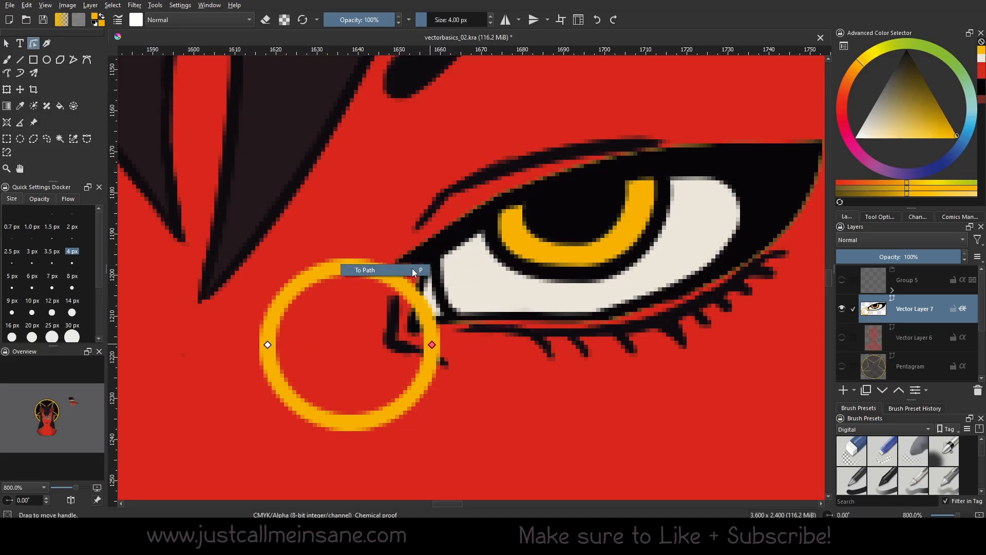
Reshape the converted ellipse into a flatter rounded form by moving its upper node and both side nodes downward
{"action": "left_click_drag", "start_coordinate": [350, 267], "coordinate": [349, 335]}
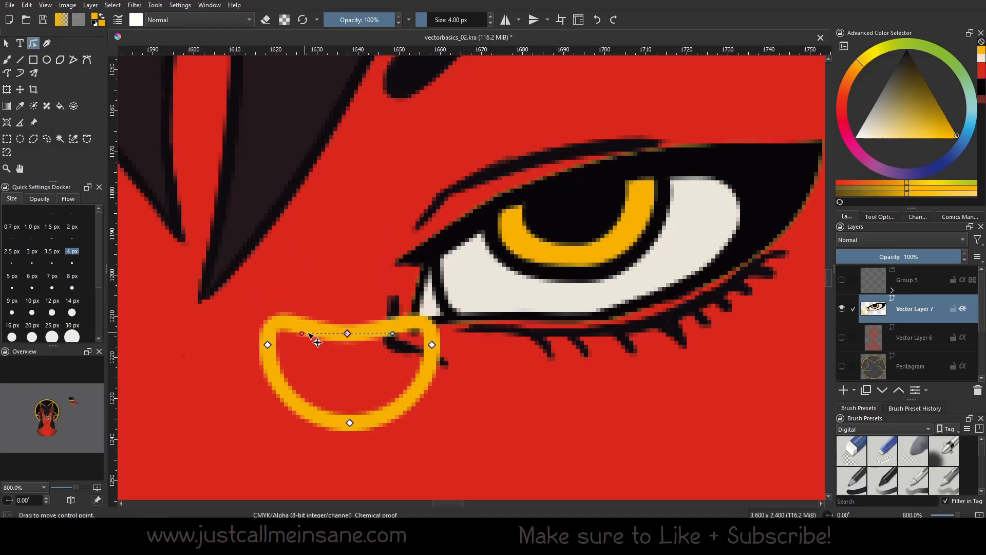
{"action": "left_click_drag", "start_coordinate": [268, 345], "coordinate": [264, 378]}
{"action": "left_click_drag", "start_coordinate": [432, 345], "coordinate": [425, 344]}
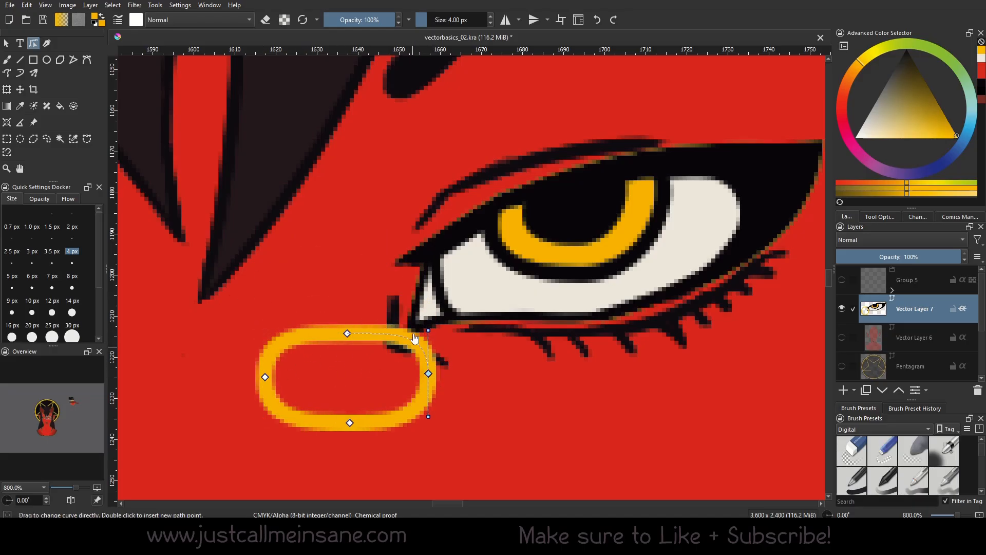
Delete the reshaped yellow ellipse beside the eye
{"action": "left_click", "coordinate": [516, 269]}
{"action": "left_click", "coordinate": [7, 43]}
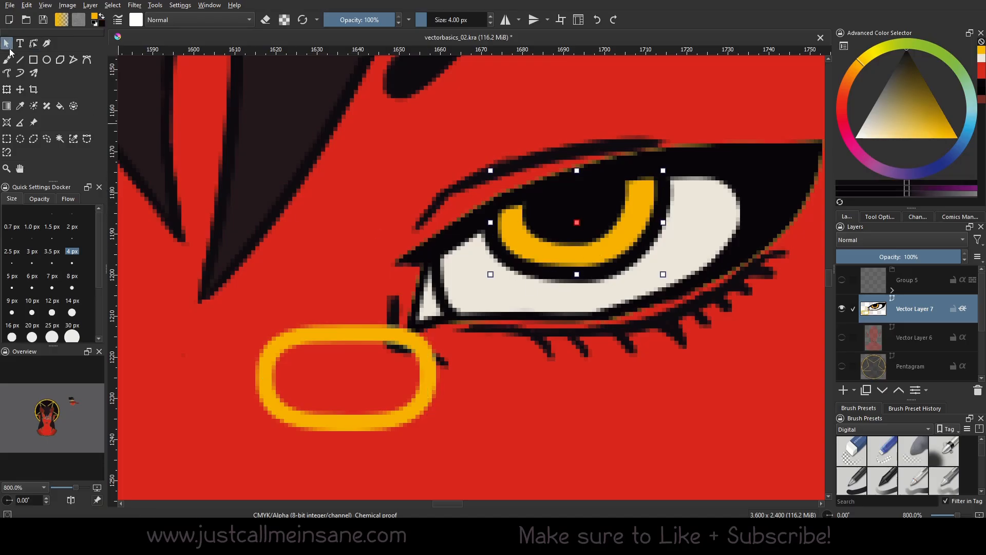
{"action": "left_click", "coordinate": [397, 341]}
{"action": "key", "text": "Delete"}
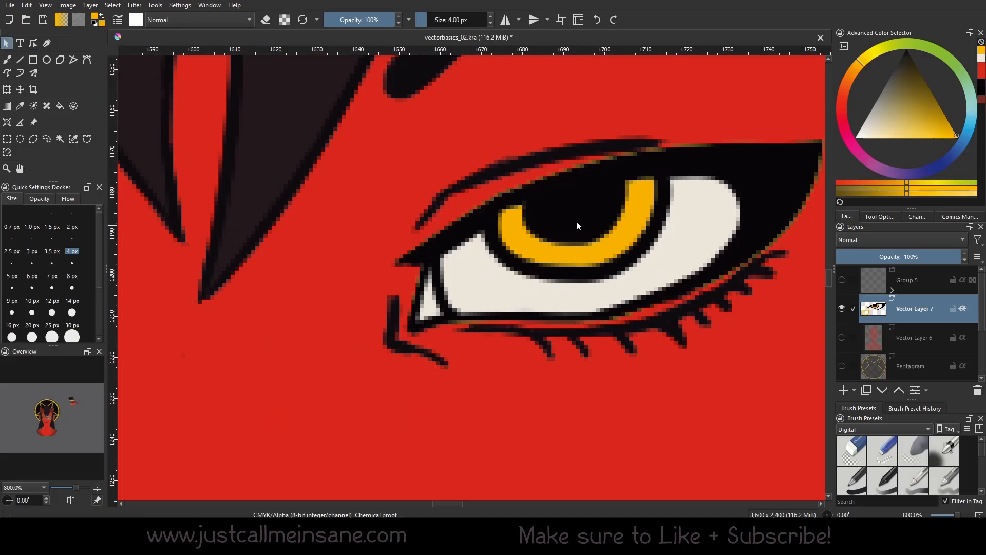
Select the black eye outline shape and review its stacking-order options
{"action": "left_click", "coordinate": [577, 220]}
{"action": "left_click", "coordinate": [742, 167]}
{"action": "right_click", "coordinate": [752, 168]}
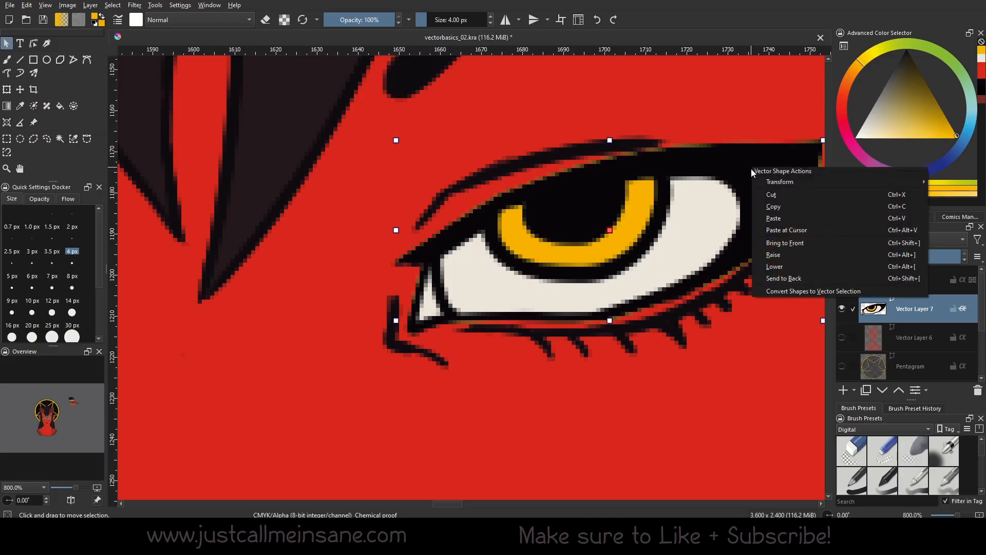
{"action": "left_click_drag", "start_coordinate": [634, 230], "coordinate": [558, 284]}
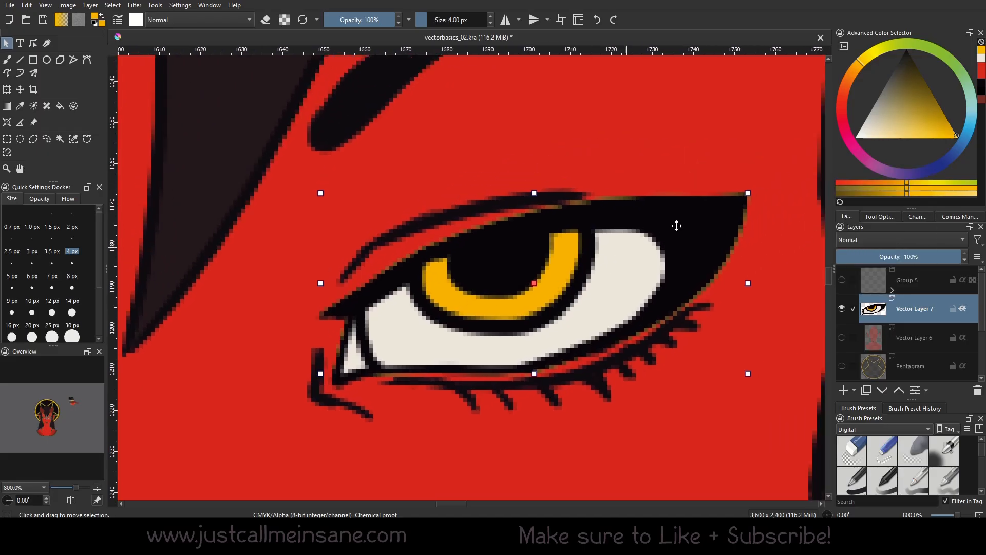
{"action": "right_click", "coordinate": [704, 215]}
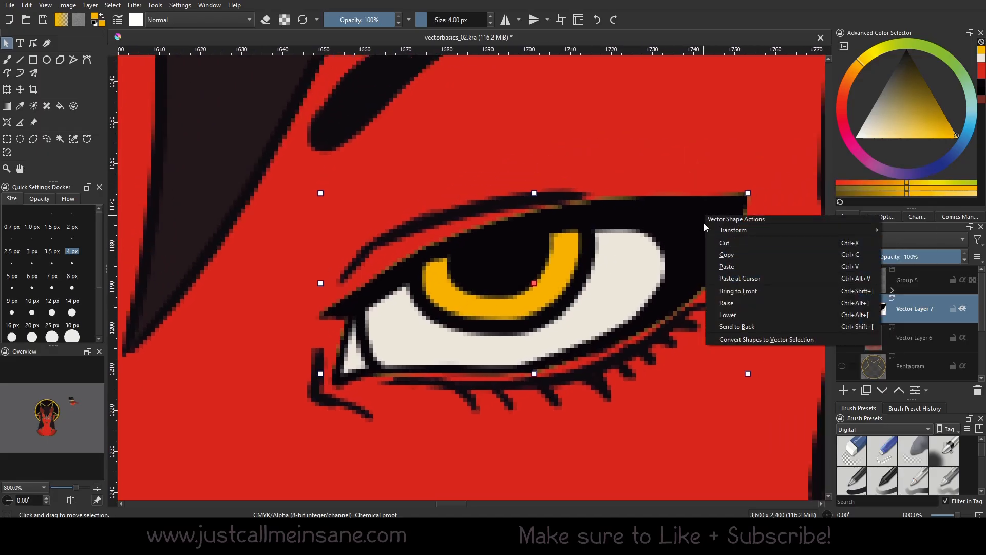
{"action": "left_click", "coordinate": [743, 296]}
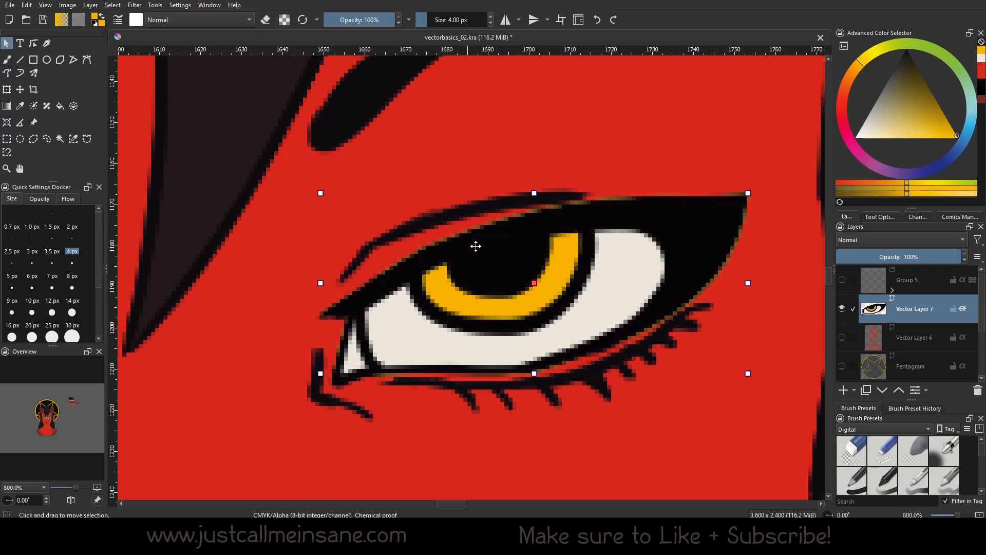
Edit the nodes of the eye's yellow iris and black pupil shapes
{"action": "double_click", "coordinate": [462, 305]}
{"action": "double_click", "coordinate": [466, 324]}
{"action": "left_click", "coordinate": [506, 296]}
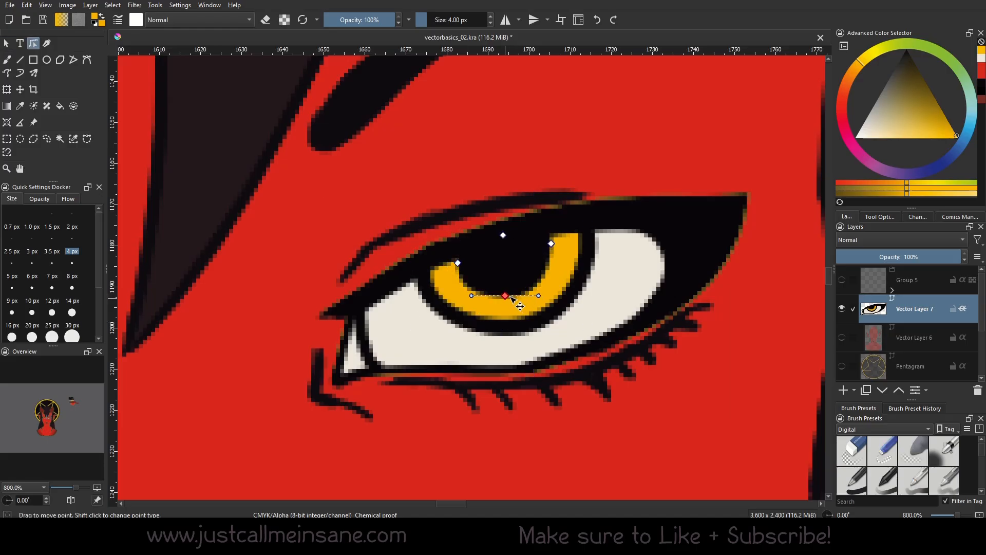
{"action": "left_click", "coordinate": [579, 287]}
Show Vector Layer 6 and the Pentagram layer together with the vector eye
{"action": "scroll", "coordinate": [618, 350], "scroll_direction": "down", "scroll_amount": 4}
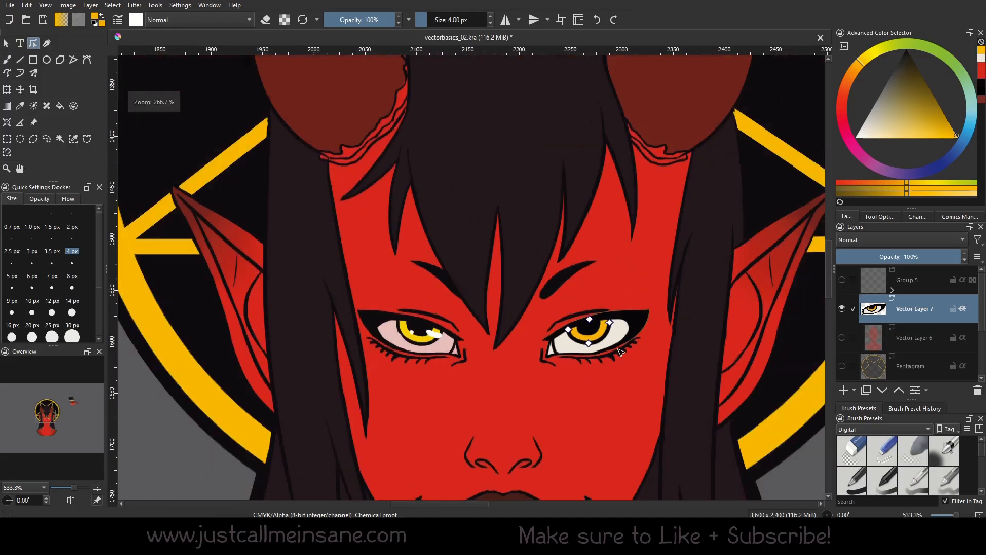
{"action": "scroll", "coordinate": [619, 350], "scroll_direction": "down", "scroll_amount": 1}
{"action": "left_click", "coordinate": [6, 43]}
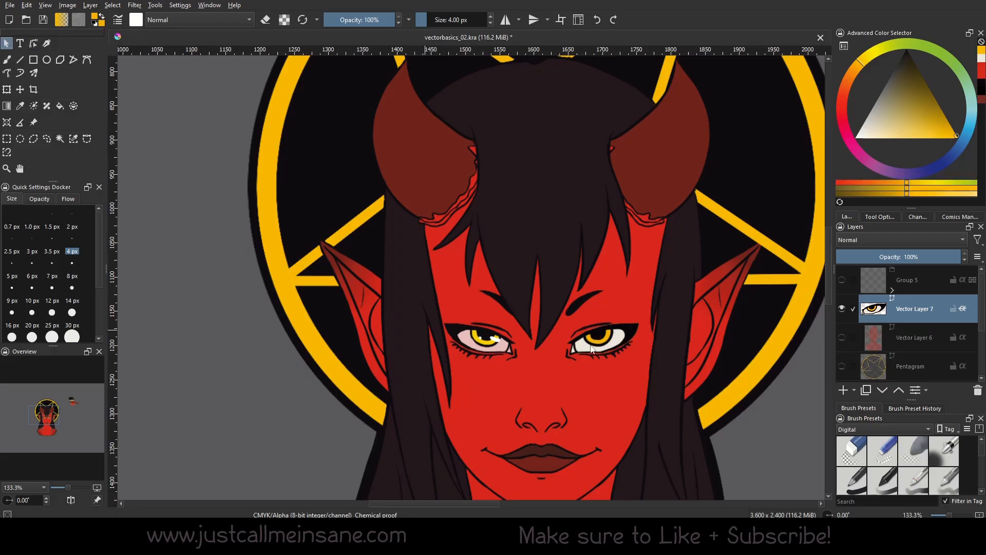
{"action": "left_click", "coordinate": [842, 337]}
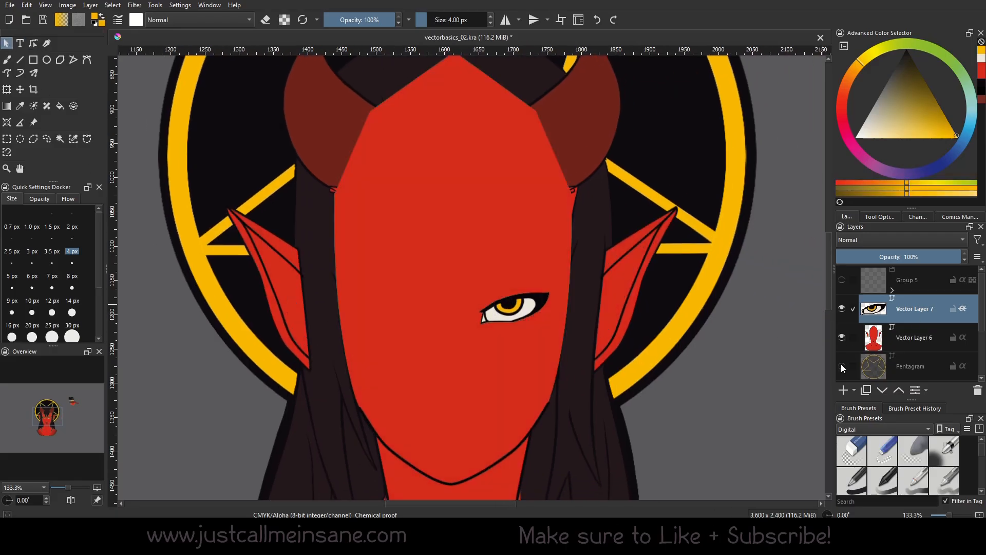
{"action": "left_click", "coordinate": [842, 365]}
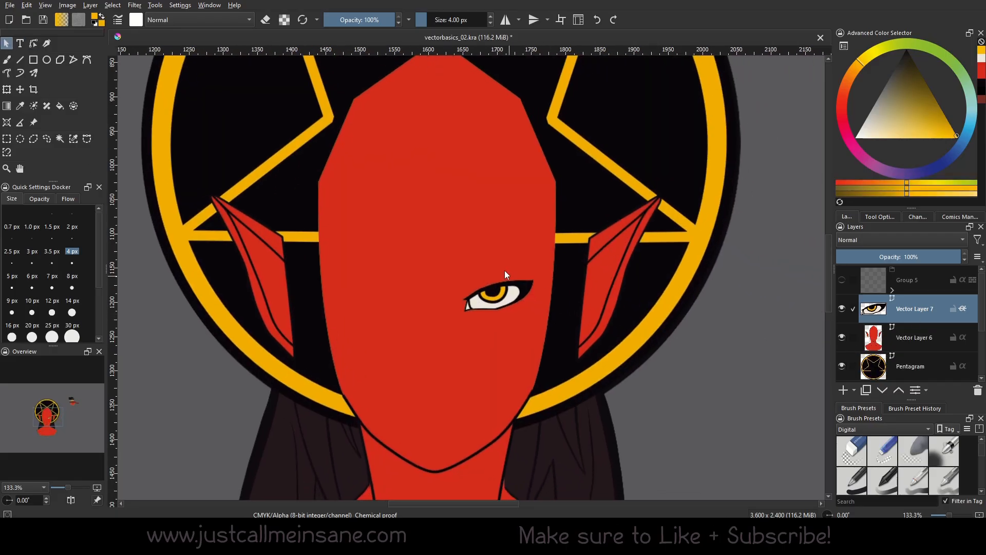
Examine the vector eye against the flat face shape, and hide Vector Layer 6 and the Pentagram layer again
{"action": "scroll", "coordinate": [504, 270], "scroll_direction": "up", "scroll_amount": 5}
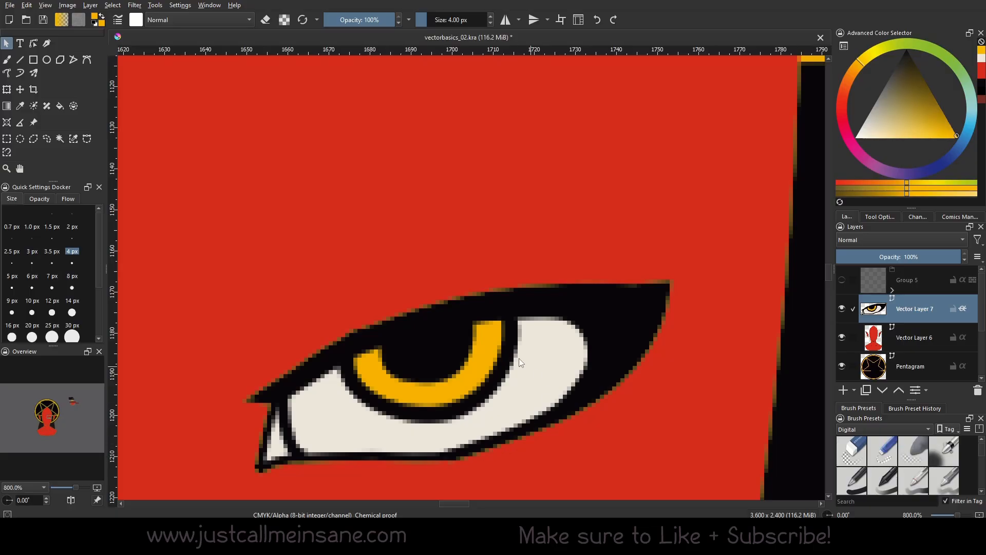
{"action": "scroll", "coordinate": [519, 359], "scroll_direction": "down", "scroll_amount": 2}
{"action": "scroll", "coordinate": [493, 392], "scroll_direction": "down", "scroll_amount": 1}
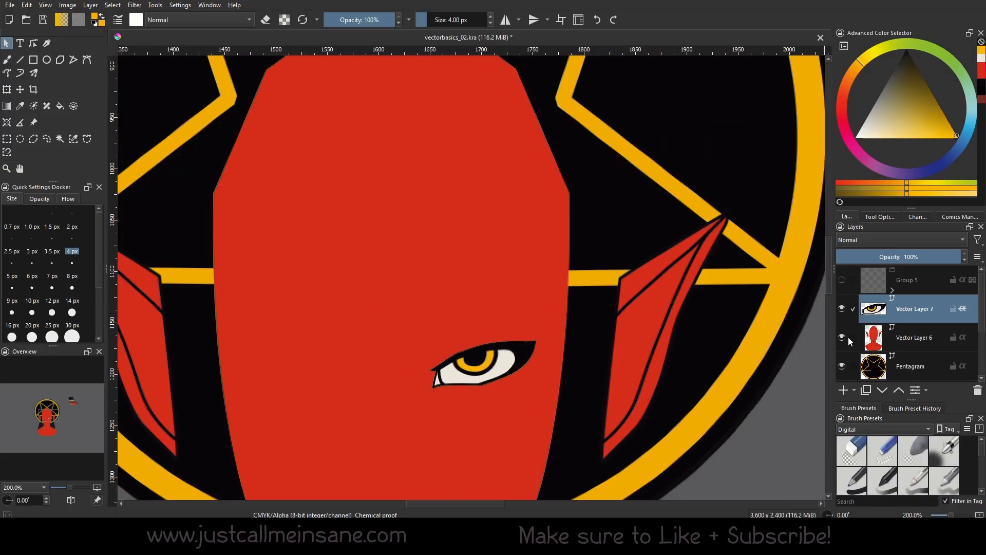
{"action": "scroll", "coordinate": [850, 342], "scroll_direction": "down", "scroll_amount": 2}
{"action": "scroll", "coordinate": [532, 343], "scroll_direction": "down", "scroll_amount": 2}
{"action": "scroll", "coordinate": [515, 344], "scroll_direction": "up", "scroll_amount": 1}
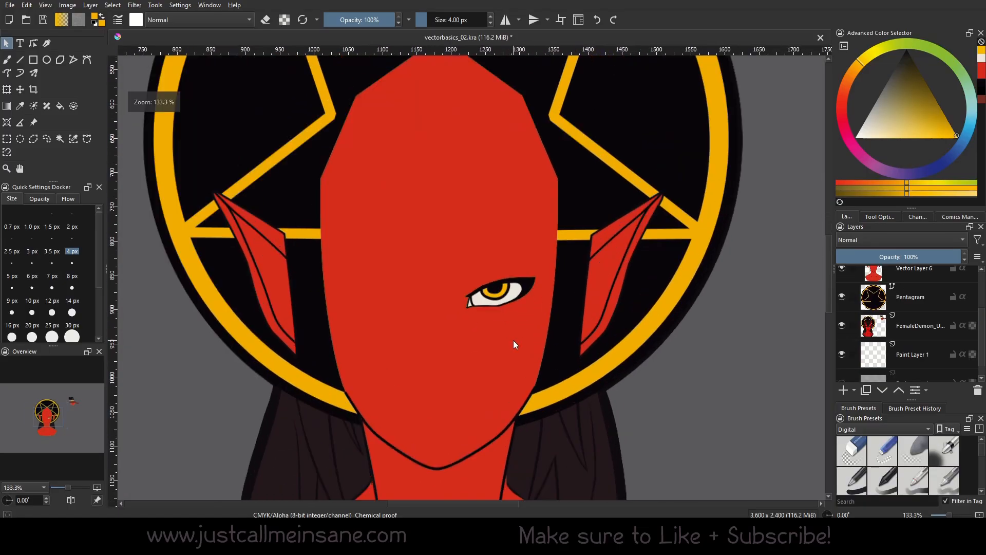
{"action": "scroll", "coordinate": [516, 344], "scroll_direction": "up", "scroll_amount": 1}
{"action": "scroll", "coordinate": [867, 322], "scroll_direction": "up", "scroll_amount": 2}
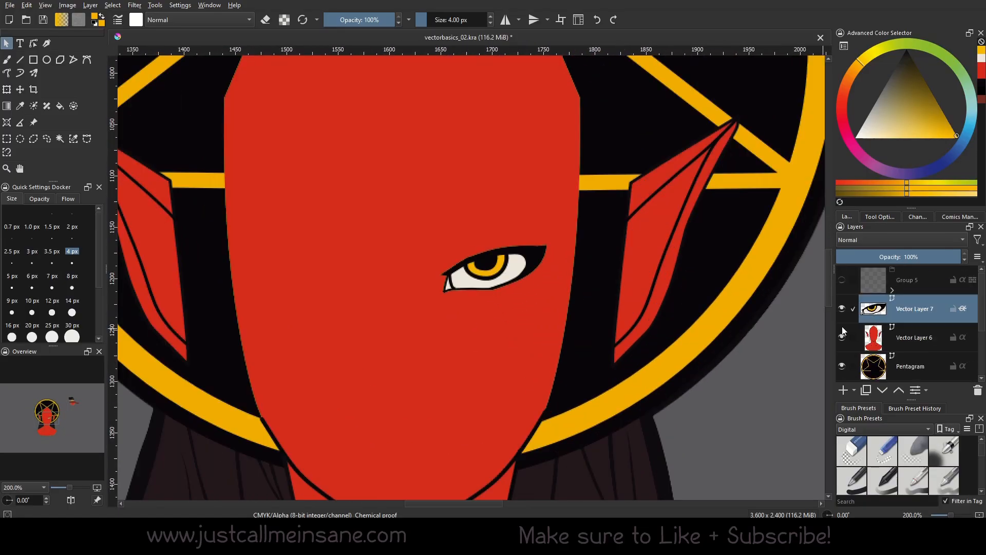
{"action": "left_click", "coordinate": [842, 337]}
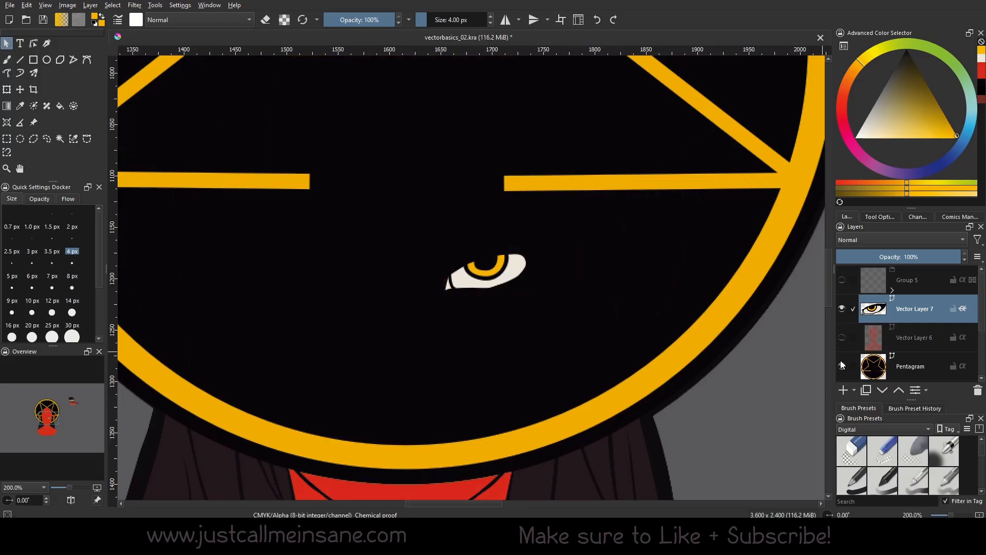
{"action": "left_click", "coordinate": [842, 365]}
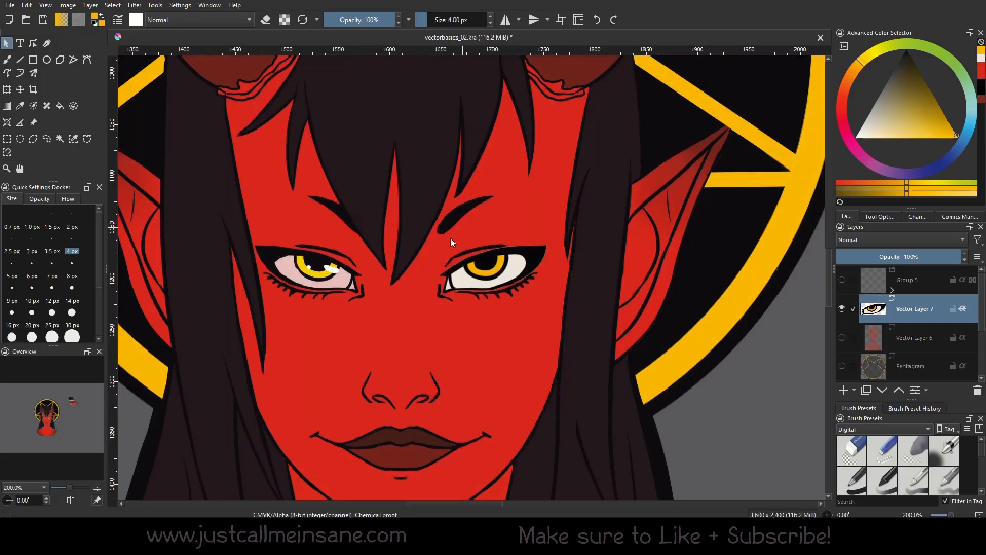
Examine the hair, horns, eyes and facial features of the demon reference artwork
{"action": "scroll", "coordinate": [493, 209], "scroll_direction": "up", "scroll_amount": 3}
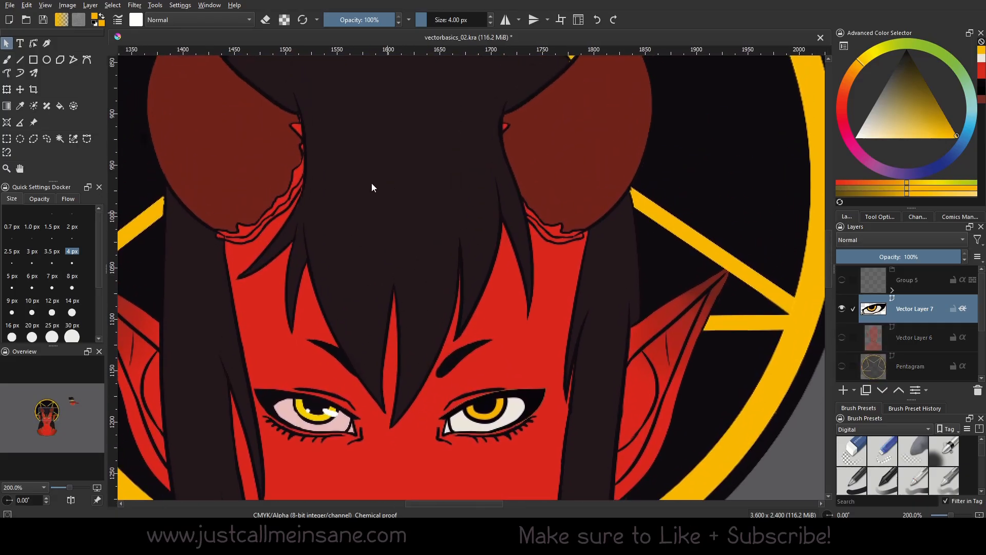
{"action": "scroll", "coordinate": [439, 273], "scroll_direction": "down", "scroll_amount": 5}
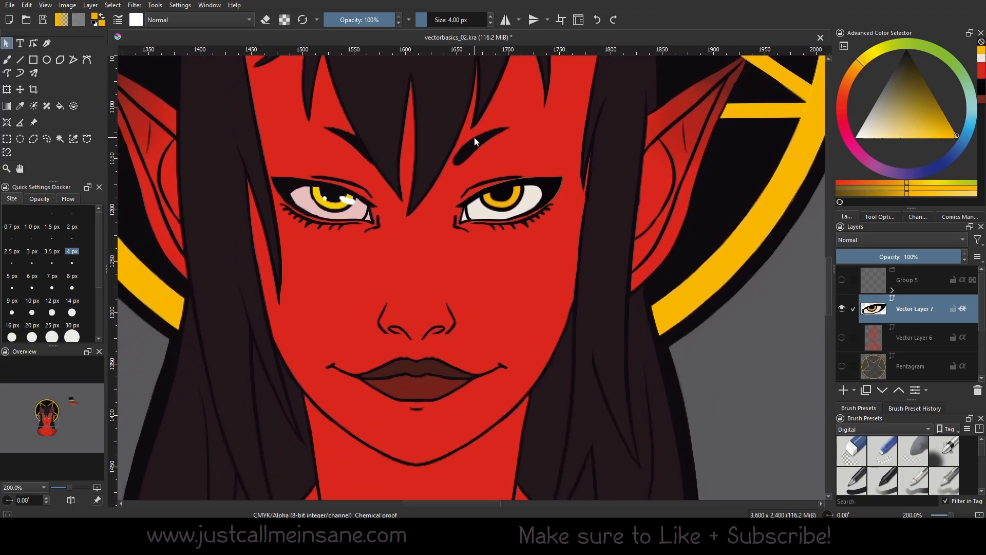
{"action": "left_click_drag", "start_coordinate": [473, 137], "coordinate": [497, 402]}
{"action": "scroll", "coordinate": [493, 91], "scroll_direction": "up", "scroll_amount": 2}
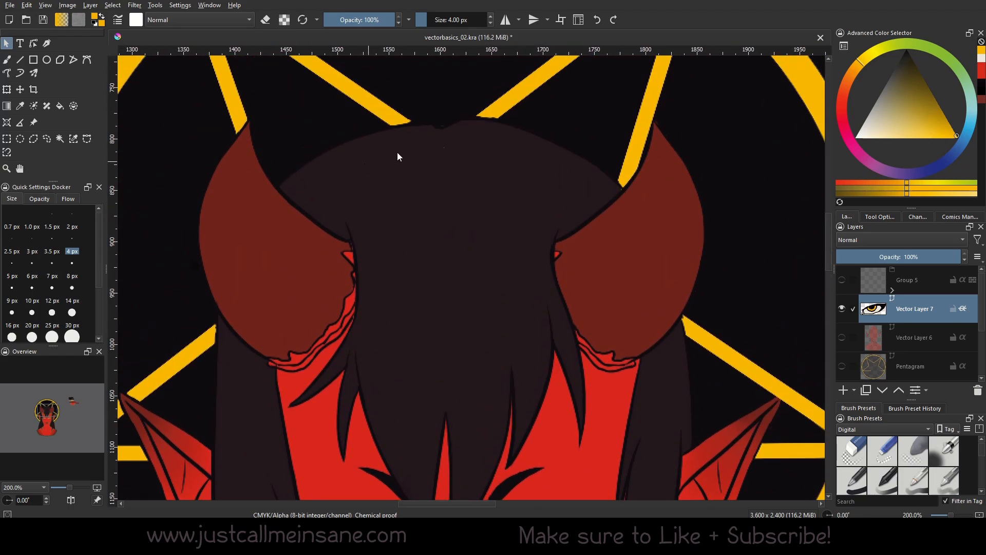
{"action": "scroll", "coordinate": [350, 371], "scroll_direction": "down", "scroll_amount": 5}
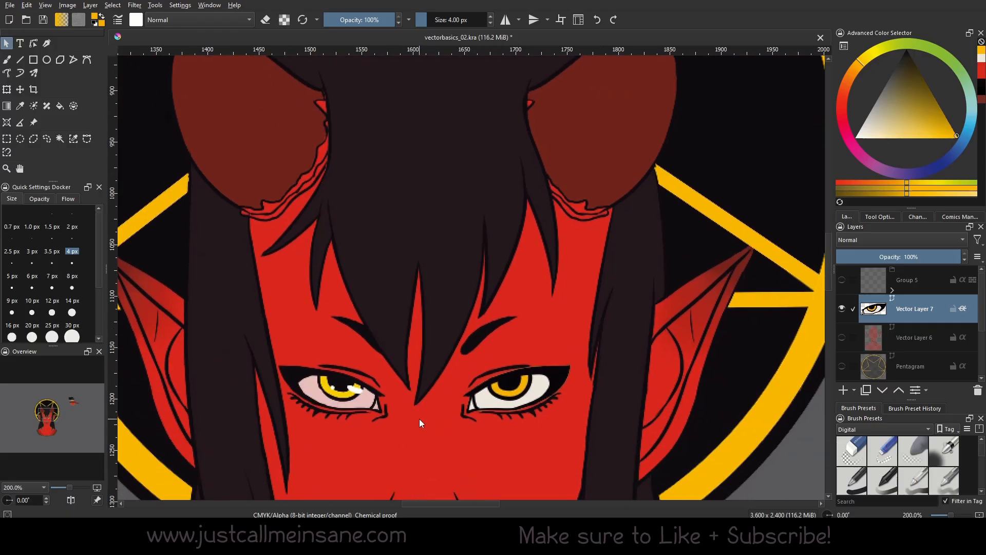
{"action": "scroll", "coordinate": [419, 418], "scroll_direction": "down", "scroll_amount": 5}
{"action": "left_click_drag", "start_coordinate": [434, 354], "coordinate": [434, 378]}
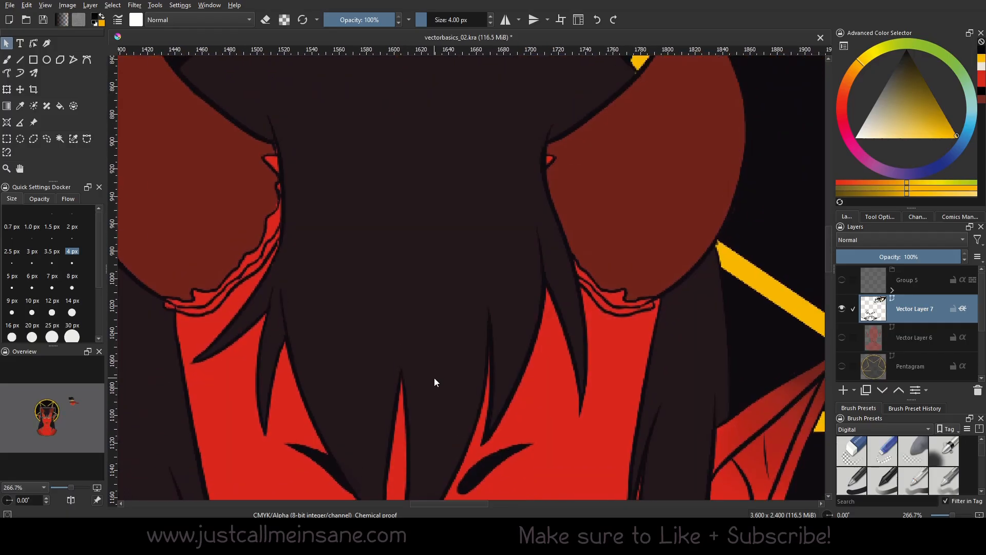
{"action": "scroll", "coordinate": [433, 377], "scroll_direction": "down", "scroll_amount": 1}
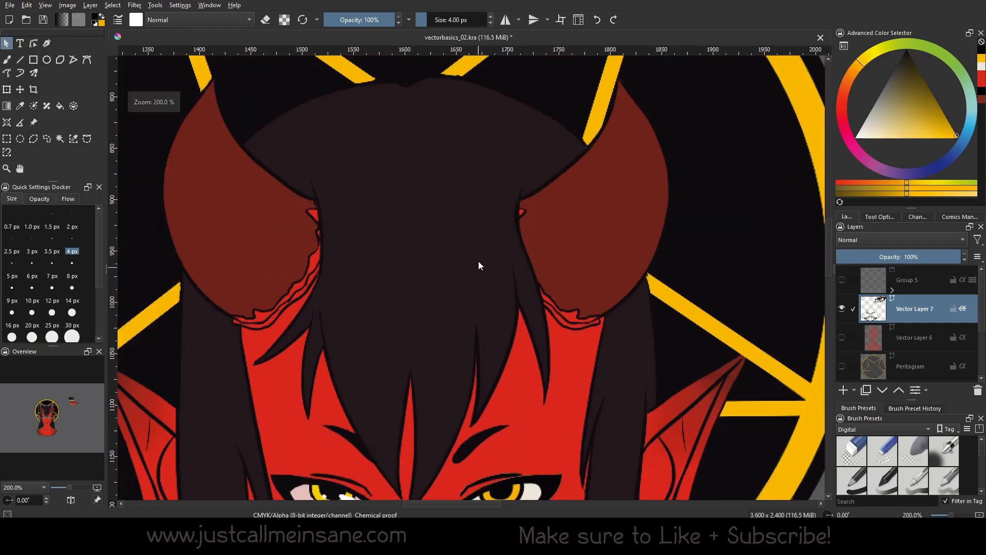
{"action": "scroll", "coordinate": [443, 237], "scroll_direction": "down", "scroll_amount": 1}
{"action": "left_click_drag", "start_coordinate": [443, 237], "coordinate": [438, 297]}
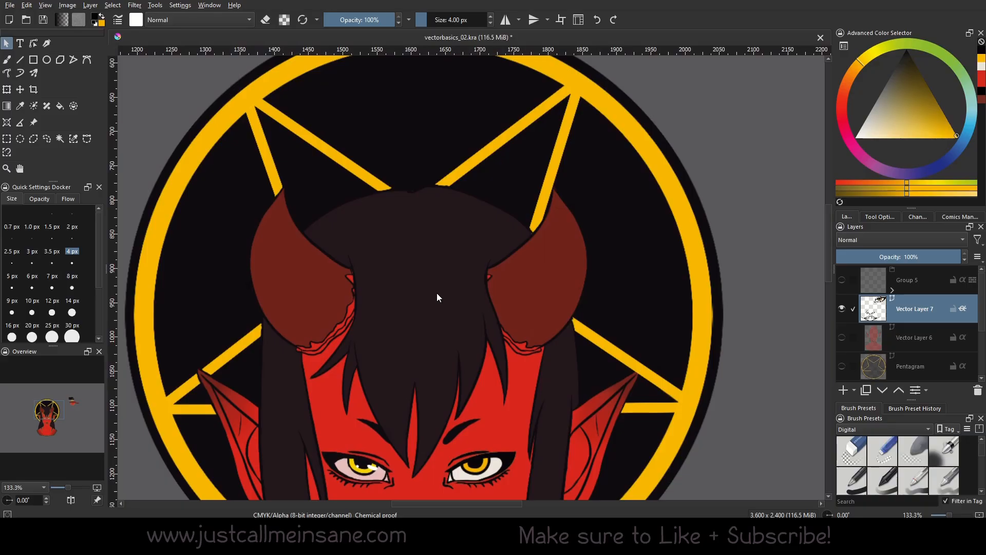
{"action": "scroll", "coordinate": [438, 297], "scroll_direction": "up", "scroll_amount": 2}
Trace the right half of the fringe with a Bezier path, from the top-centre notch along the horn and strands to the central tip
{"action": "left_click", "coordinate": [87, 59]}
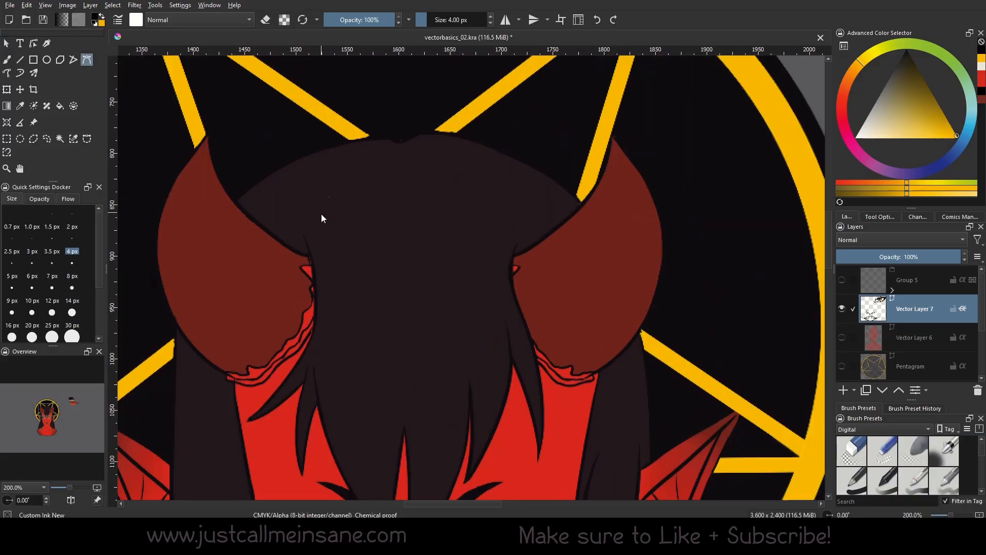
{"action": "scroll", "coordinate": [322, 214], "scroll_direction": "down", "scroll_amount": 3}
{"action": "scroll", "coordinate": [384, 359], "scroll_direction": "up", "scroll_amount": 4}
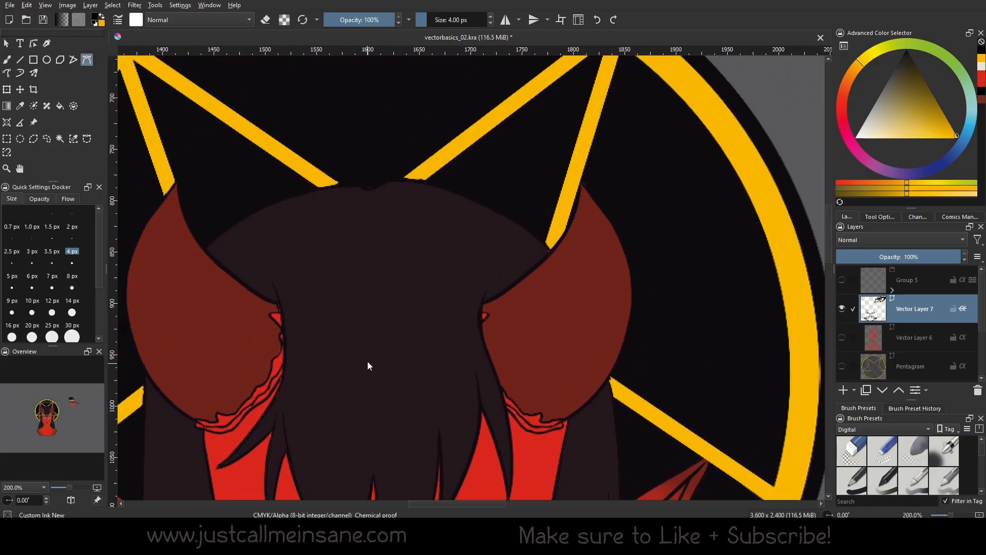
{"action": "left_click_drag", "start_coordinate": [391, 368], "coordinate": [379, 277]}
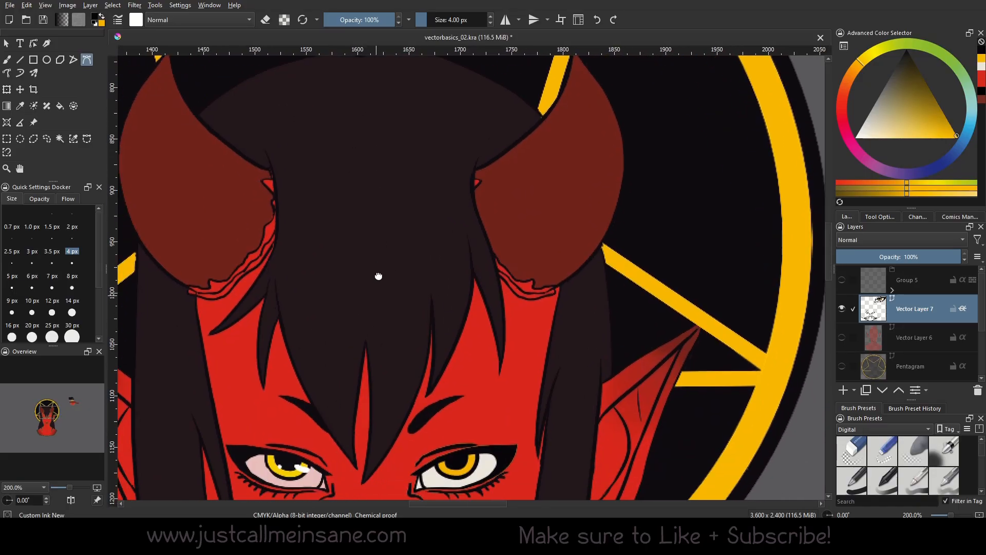
{"action": "scroll", "coordinate": [374, 219], "scroll_direction": "down", "scroll_amount": 2}
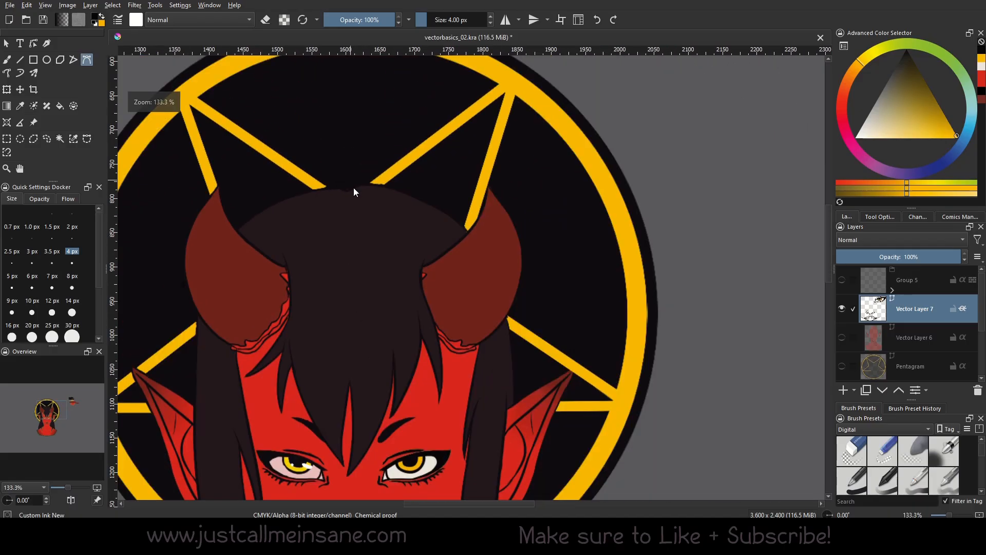
{"action": "left_click", "coordinate": [350, 191]}
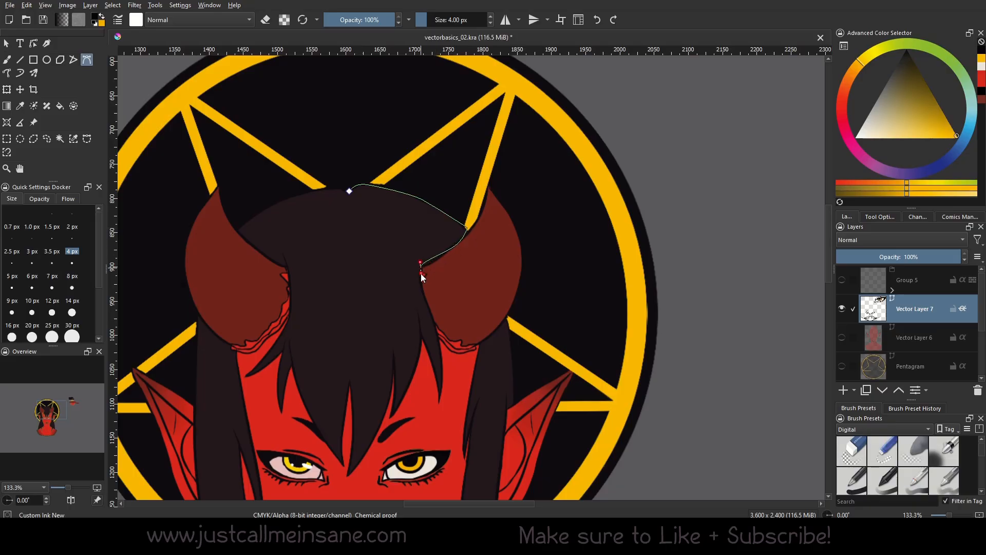
{"action": "left_click_drag", "start_coordinate": [430, 311], "coordinate": [436, 324]}
{"action": "mouse_move", "coordinate": [393, 356]}
{"action": "left_mouse_down"}
{"action": "mouse_move", "coordinate": [387, 341]}
{"action": "mouse_move", "coordinate": [405, 280]}
{"action": "left_mouse_up"}
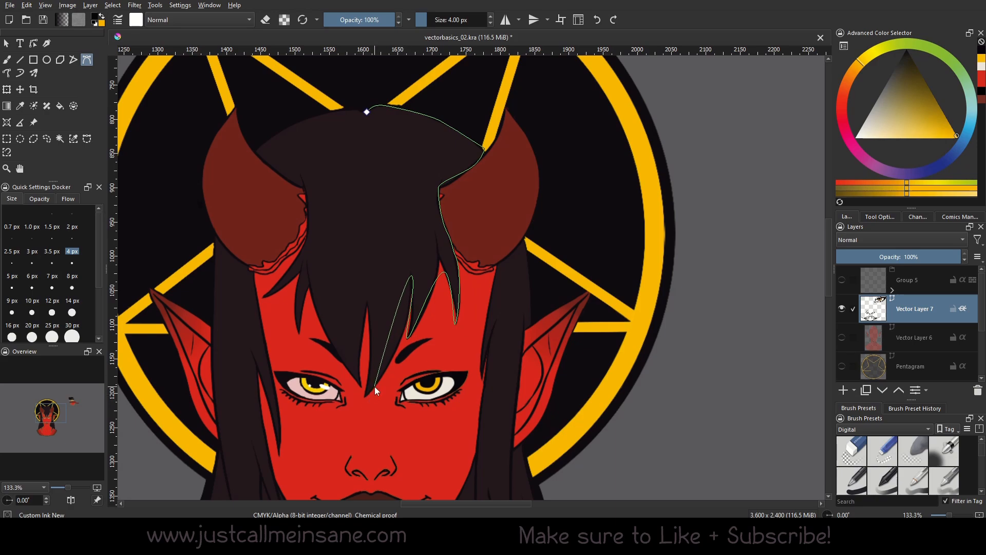
{"action": "left_click_drag", "start_coordinate": [374, 386], "coordinate": [359, 400]}
{"action": "key", "text": "Return"}
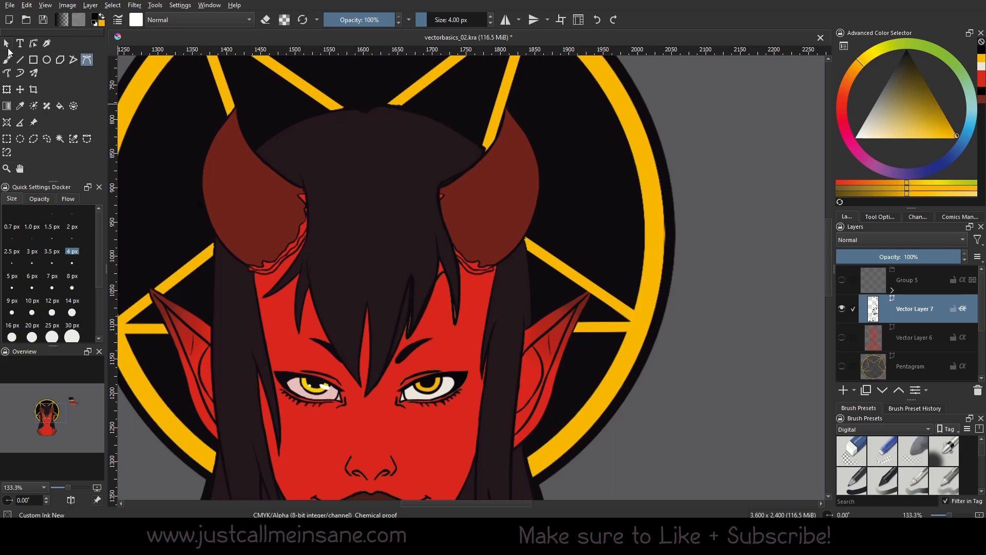
Duplicate the half-hair path, mirror the copy horizontally and align it on the left side of the head
{"action": "left_click", "coordinate": [6, 43]}
{"action": "left_click", "coordinate": [404, 122]}
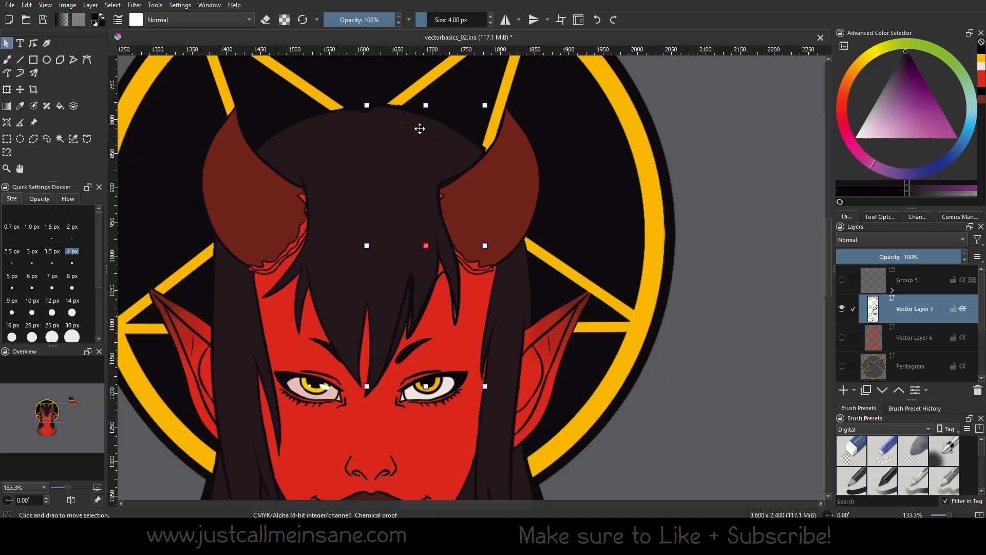
{"action": "left_click_drag", "start_coordinate": [420, 128], "coordinate": [433, 157]}
{"action": "right_click", "coordinate": [445, 163]}
{"action": "mouse_move", "coordinate": [526, 176]}
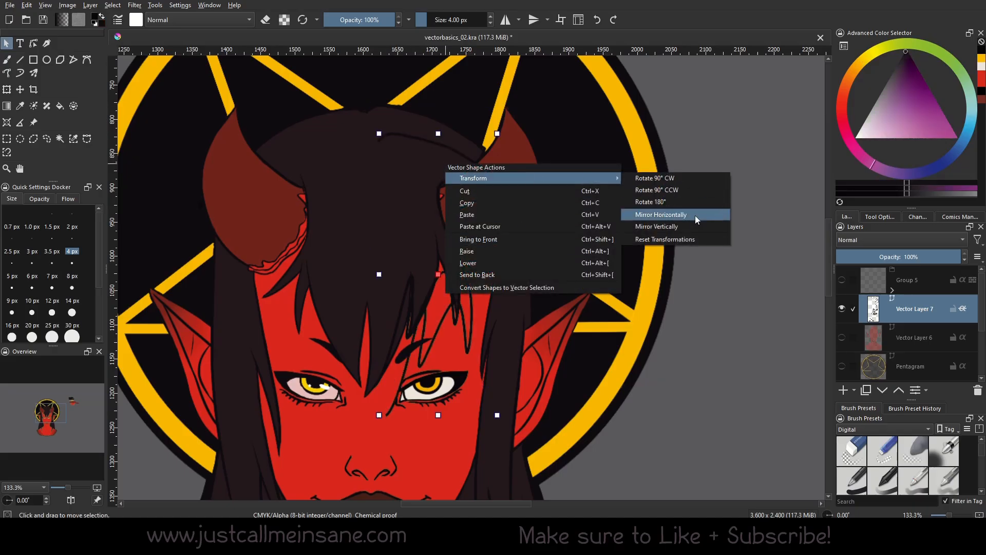
{"action": "left_click", "coordinate": [693, 218]}
{"action": "left_click_drag", "start_coordinate": [409, 202], "coordinate": [282, 176]}
Hide the female demon reference layer and merge the two hair halves' end nodes at the top-centre notch
{"action": "scroll", "coordinate": [850, 358], "scroll_direction": "down", "scroll_amount": 3}
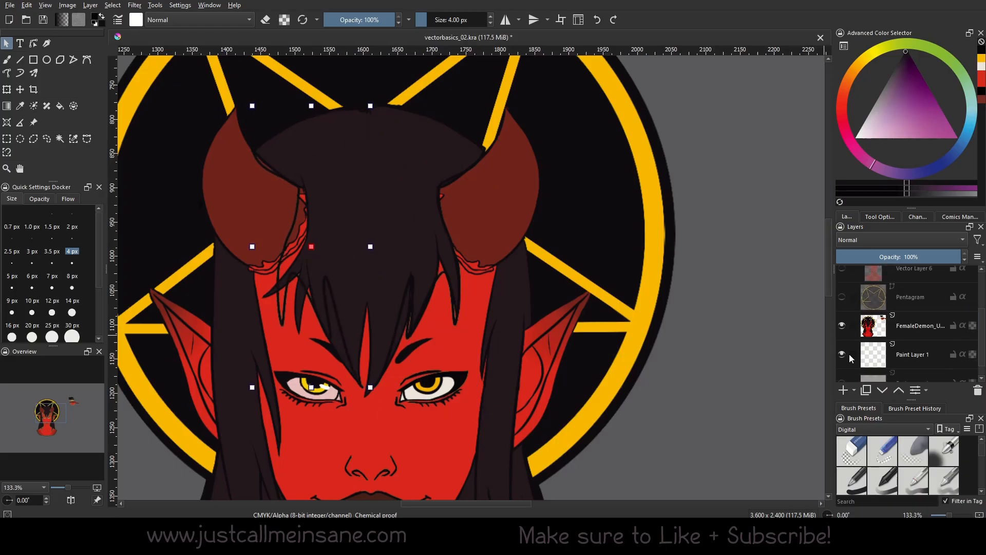
{"action": "left_click", "coordinate": [841, 326]}
{"action": "scroll", "coordinate": [363, 205], "scroll_direction": "up", "scroll_amount": 3}
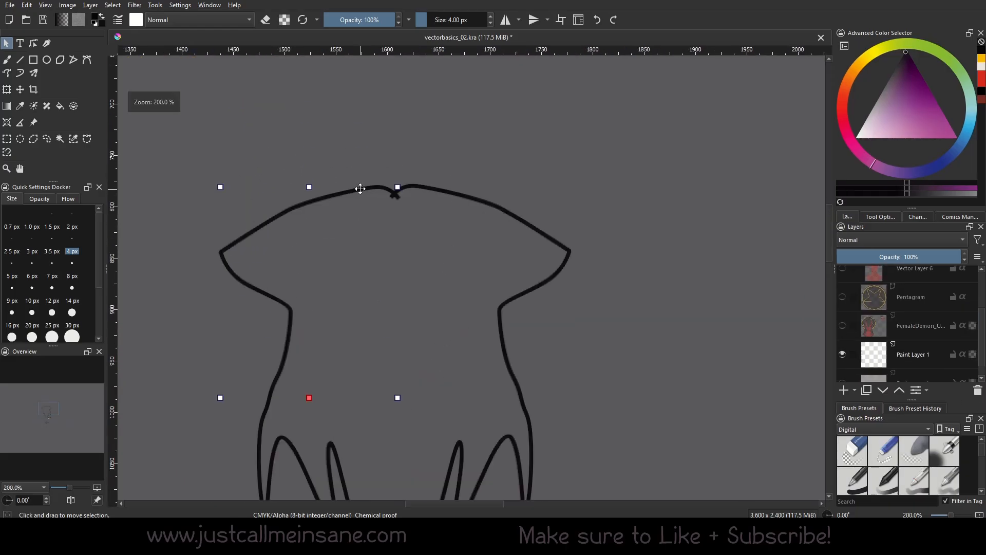
{"action": "left_click_drag", "start_coordinate": [360, 188], "coordinate": [359, 187]}
{"action": "double_click", "coordinate": [441, 190], "text": "shift"}
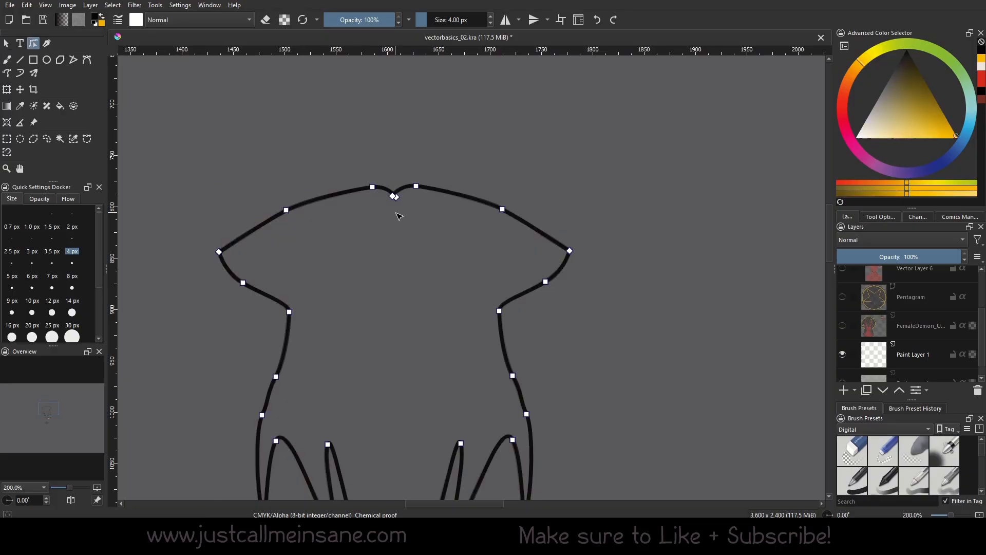
{"action": "left_click", "coordinate": [393, 196]}
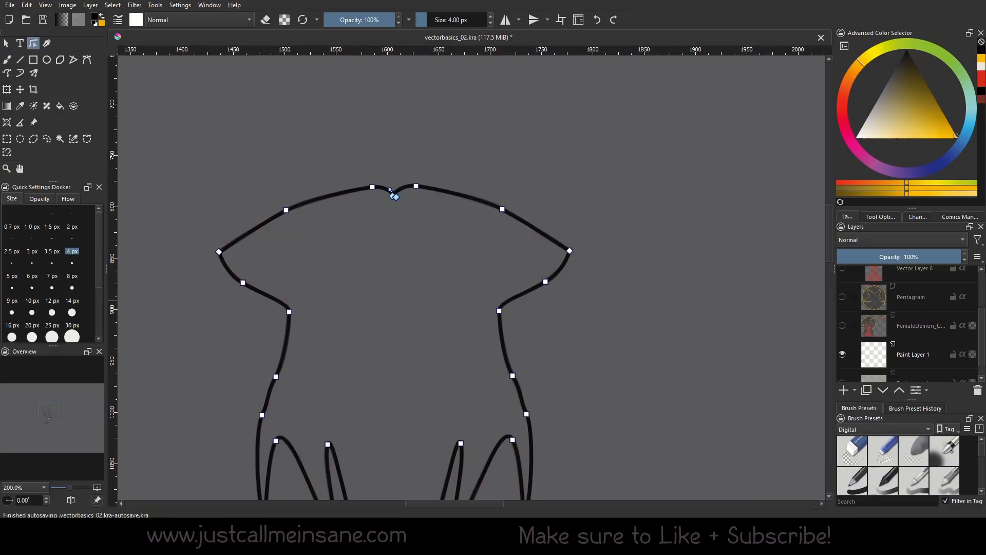
{"action": "left_click", "coordinate": [864, 217]}
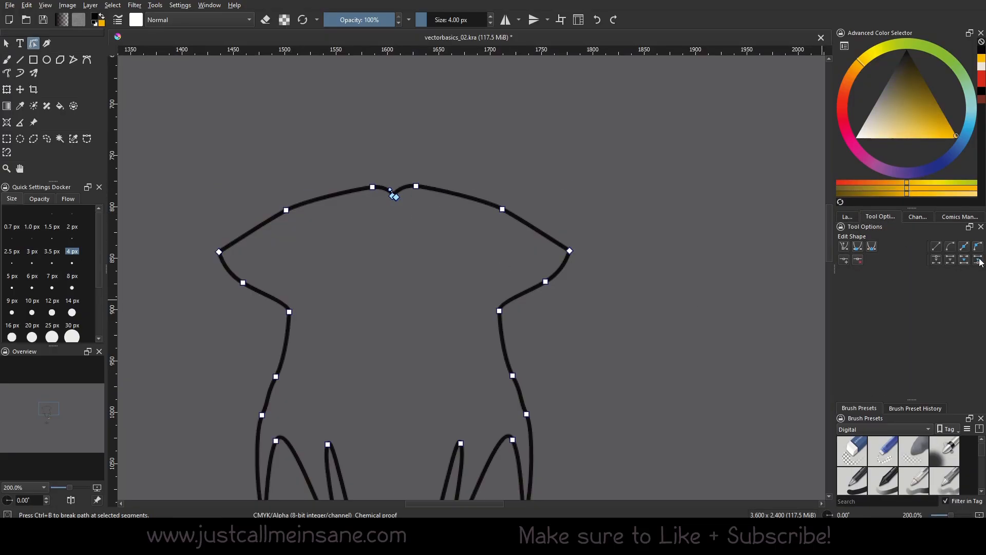
{"action": "left_click", "coordinate": [979, 261]}
{"action": "scroll", "coordinate": [383, 311], "scroll_direction": "down", "scroll_amount": 5}
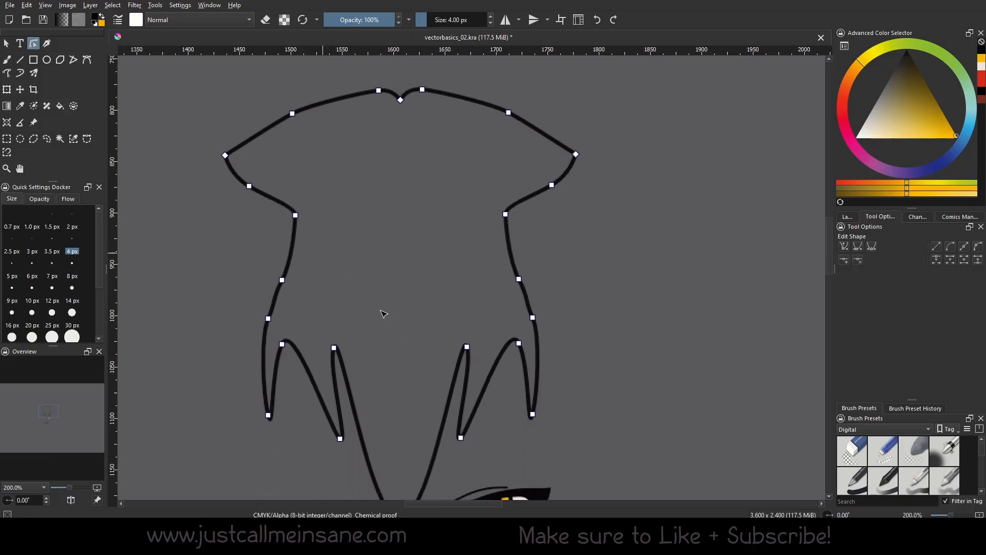
Show the female demon reference layer again and fit the hair outline's upper nodes to the left horn's inner edge
{"action": "left_click", "coordinate": [847, 217]}
{"action": "left_click", "coordinate": [843, 326]}
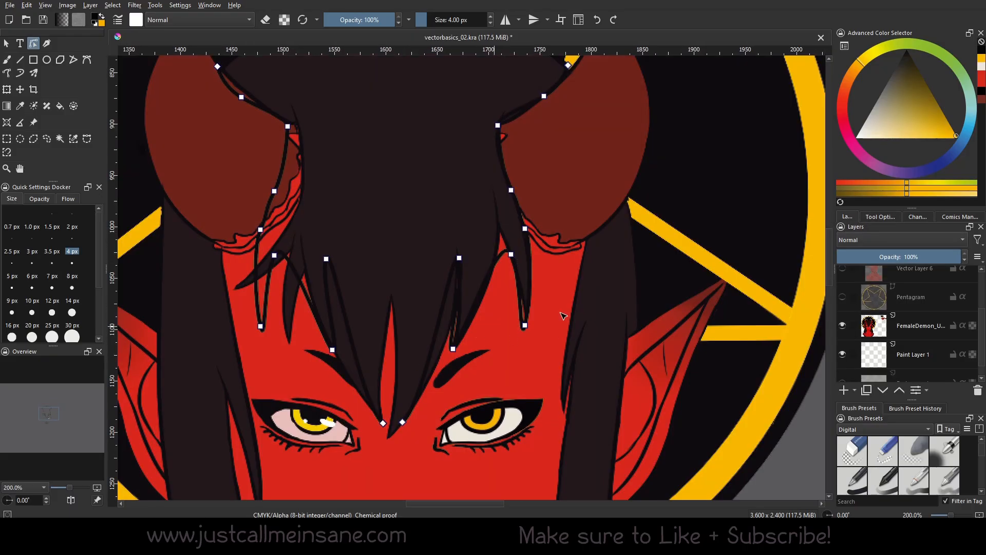
{"action": "scroll", "coordinate": [286, 283], "scroll_direction": "up", "scroll_amount": 5}
{"action": "scroll", "coordinate": [299, 300], "scroll_direction": "up", "scroll_amount": 1}
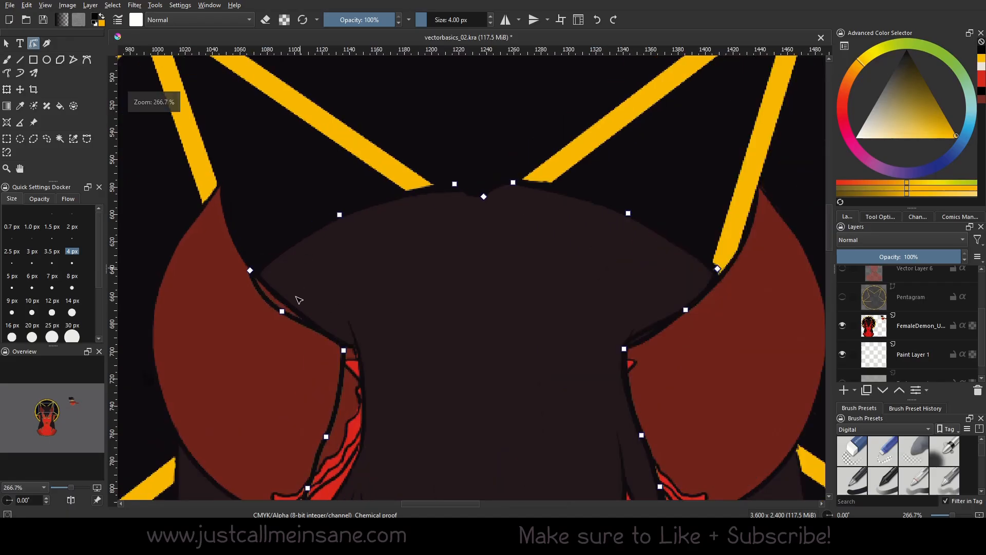
{"action": "left_click_drag", "start_coordinate": [284, 312], "coordinate": [306, 317]}
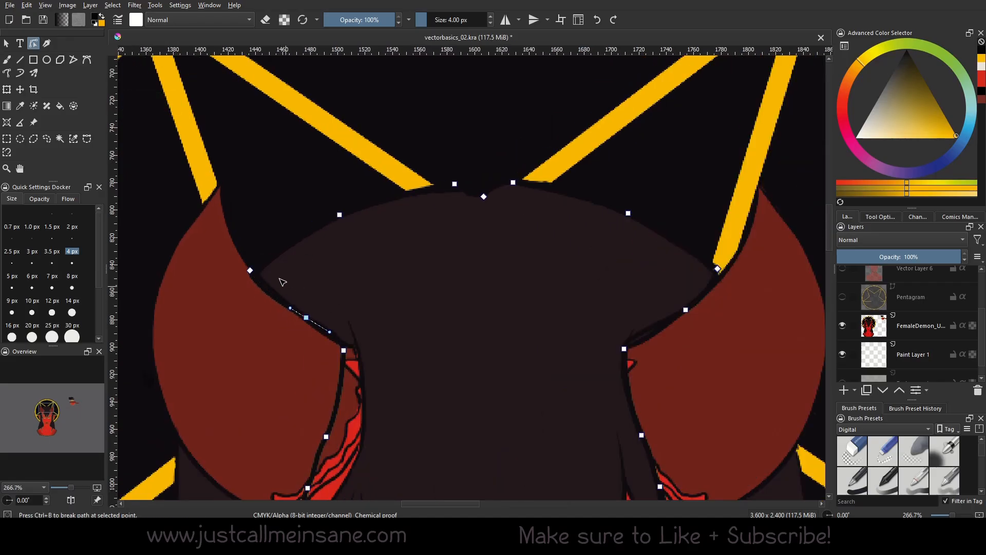
{"action": "left_click_drag", "start_coordinate": [250, 270], "coordinate": [259, 272]}
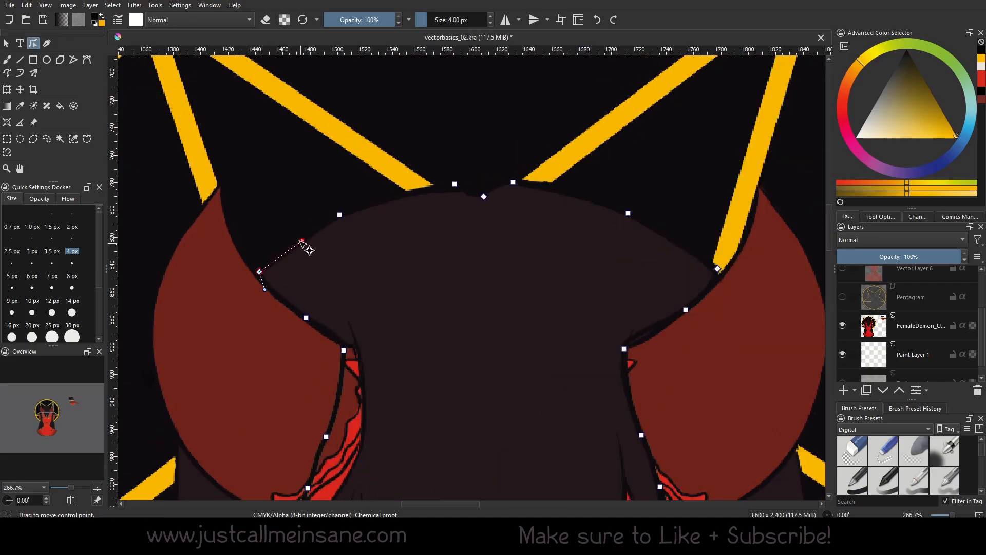
Move the next two outline nodes onto the hair edge beside the base of the left horn
{"action": "scroll", "coordinate": [296, 265], "scroll_direction": "up", "scroll_amount": 3}
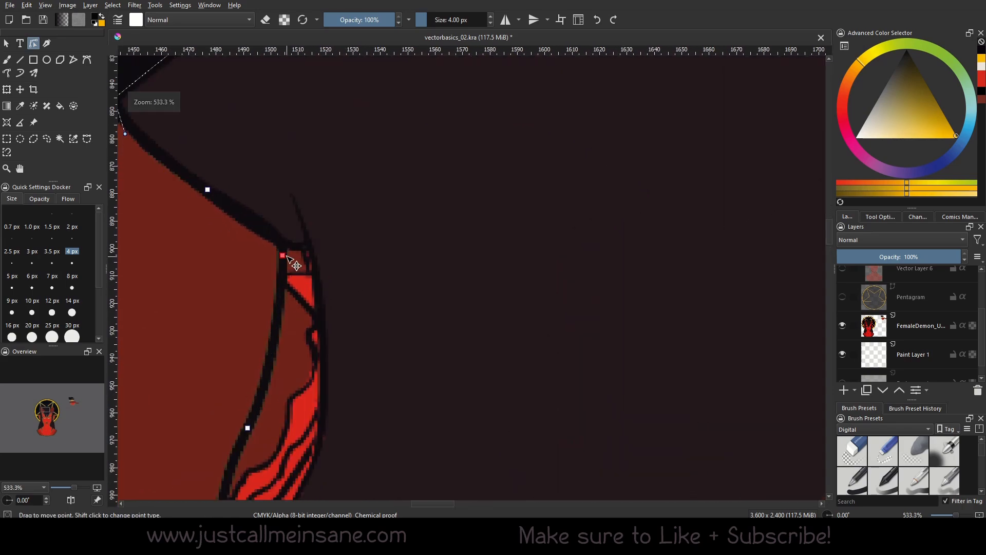
{"action": "left_click_drag", "start_coordinate": [297, 264], "coordinate": [331, 278]}
{"action": "scroll", "coordinate": [245, 293], "scroll_direction": "down", "scroll_amount": 3}
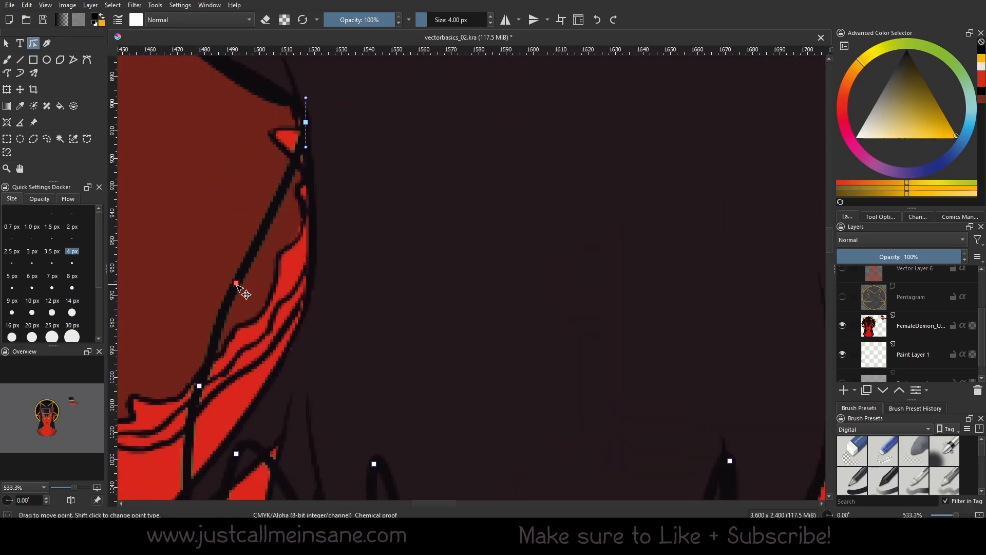
{"action": "left_click_drag", "start_coordinate": [237, 283], "coordinate": [321, 233]}
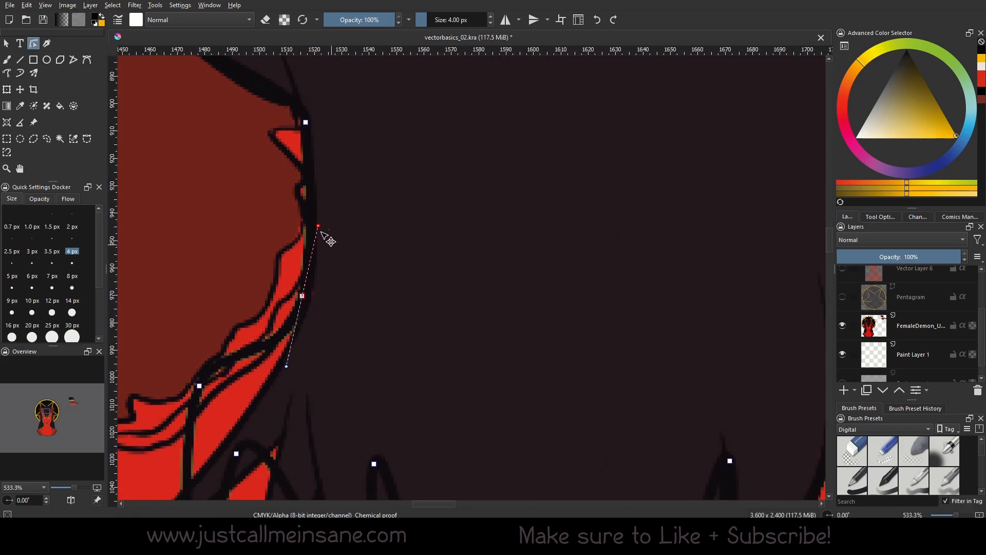
Reshape the outline's nodes and handles to follow the outermost pointed strand below the left horn
{"action": "left_click_drag", "start_coordinate": [201, 387], "coordinate": [233, 423]}
{"action": "left_click_drag", "start_coordinate": [258, 379], "coordinate": [381, 211]}
{"action": "left_click_drag", "start_coordinate": [306, 452], "coordinate": [235, 344]}
{"action": "left_click_drag", "start_coordinate": [219, 284], "coordinate": [268, 313]}
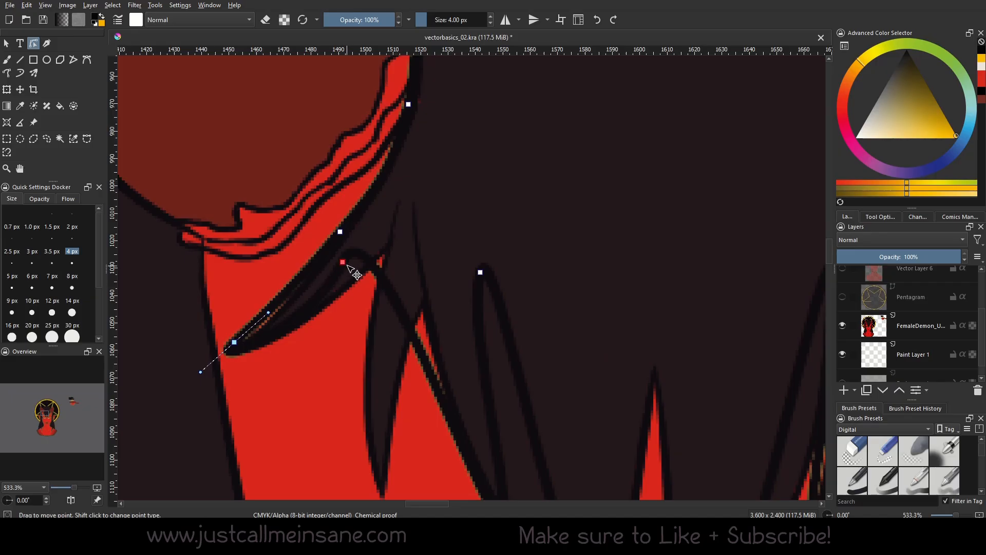
{"action": "left_click_drag", "start_coordinate": [343, 263], "coordinate": [378, 256]}
{"action": "left_click_drag", "start_coordinate": [236, 343], "coordinate": [245, 344]}
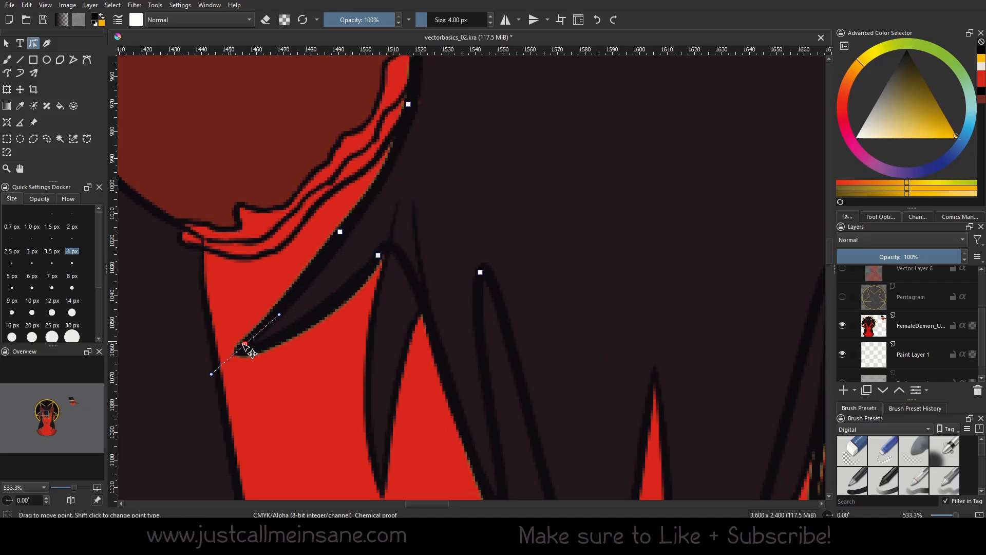
Insert extra nodes in the outline and shape them around the second pointed strand on the left side of the fringe
{"action": "double_click", "coordinate": [413, 280]}
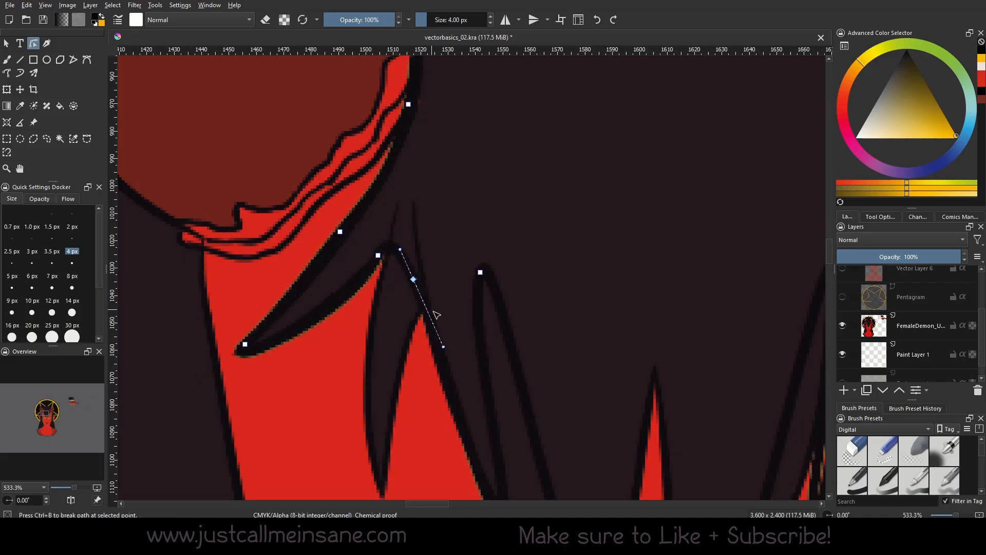
{"action": "left_click_drag", "start_coordinate": [413, 280], "coordinate": [381, 298]}
{"action": "left_click_drag", "start_coordinate": [441, 418], "coordinate": [417, 328]}
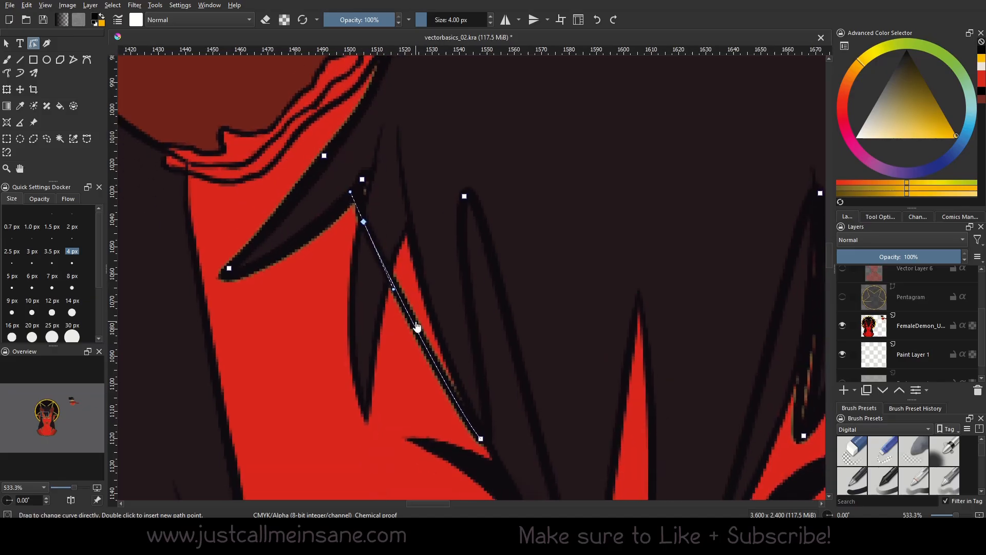
{"action": "double_click", "coordinate": [413, 323]}
{"action": "left_click_drag", "start_coordinate": [359, 384], "coordinate": [363, 409]}
{"action": "left_click_drag", "start_coordinate": [365, 223], "coordinate": [356, 225]}
{"action": "left_click_drag", "start_coordinate": [341, 191], "coordinate": [367, 194]}
{"action": "left_click_drag", "start_coordinate": [366, 249], "coordinate": [350, 250]}
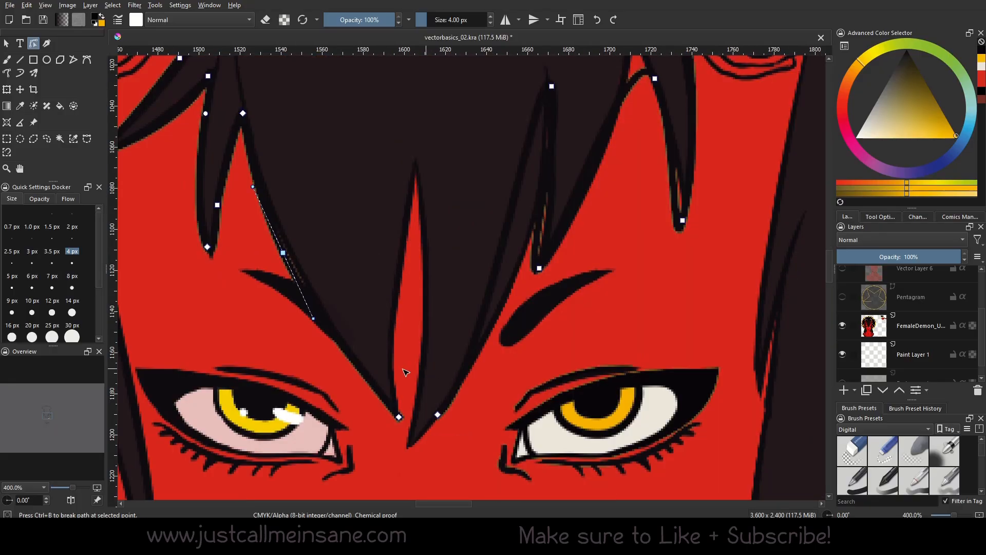
Draw a Bezier path around the narrow central gap in the fringe, linking the outline's two open lower ends
{"action": "left_click", "coordinate": [91, 62]}
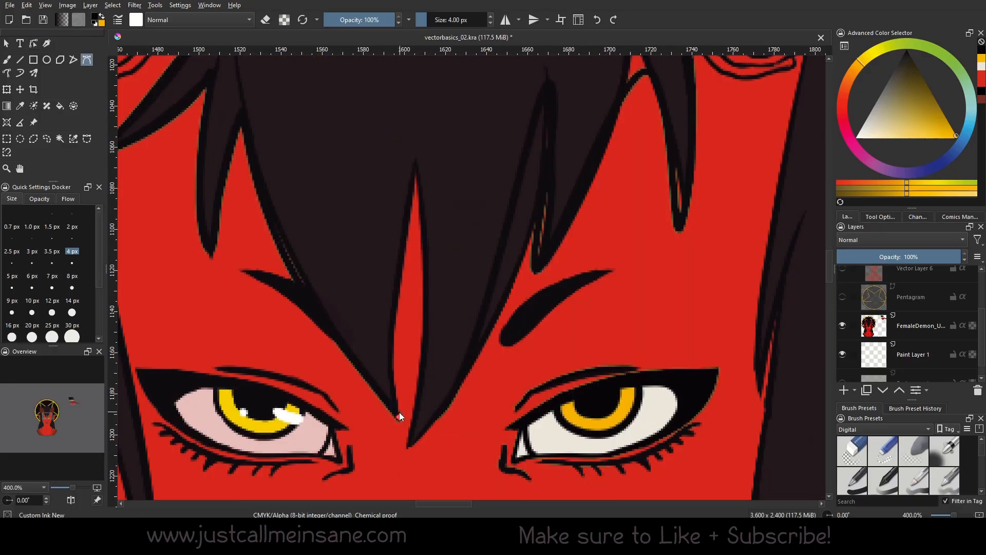
{"action": "left_click", "coordinate": [436, 415]}
{"action": "left_click", "coordinate": [417, 171]}
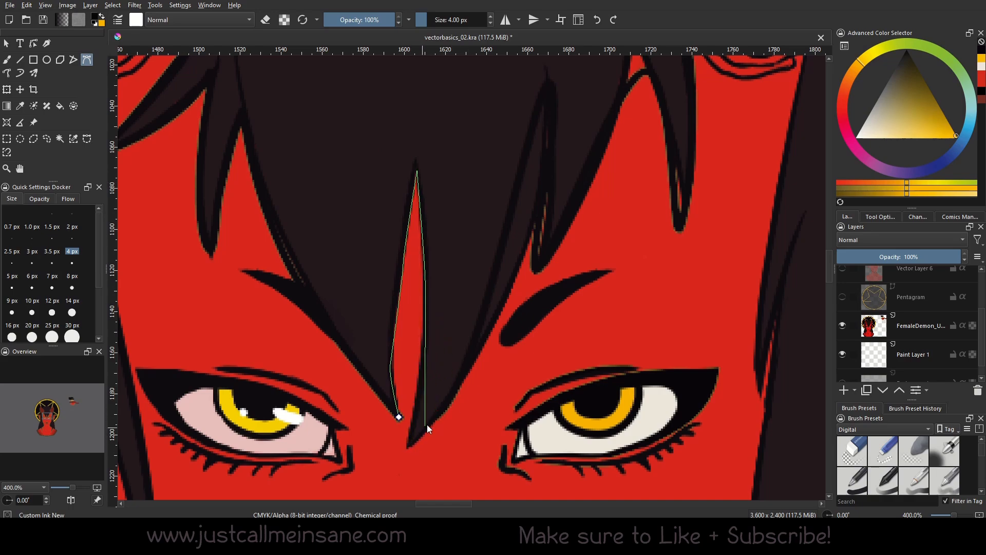
{"action": "left_click", "coordinate": [437, 414]}
{"action": "key", "text": "BackSpace"}
{"action": "double_click", "coordinate": [440, 413]}
{"action": "left_click", "coordinate": [7, 43]}
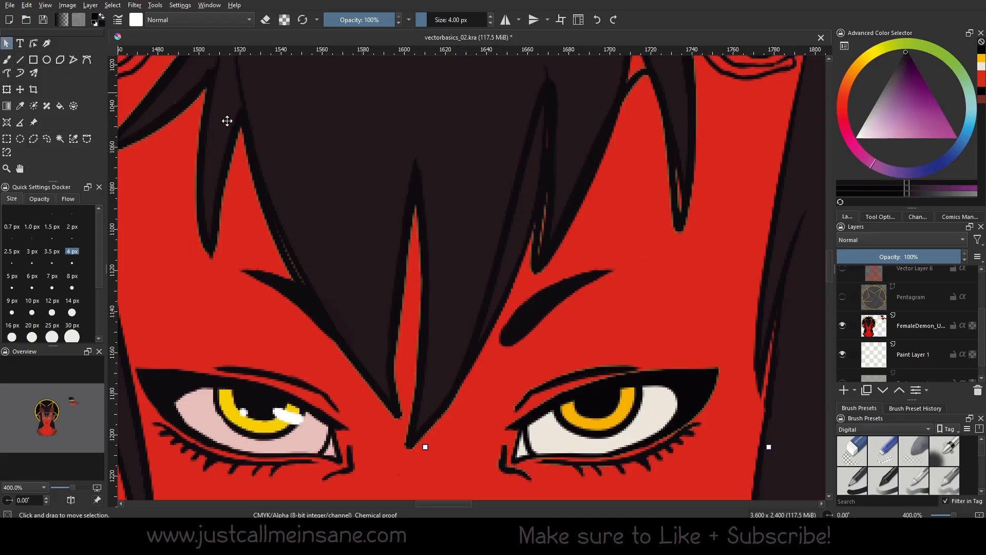
Hide the female demon reference layer and examine the hair outline on its own
{"action": "left_click", "coordinate": [842, 327]}
{"action": "left_click_drag", "start_coordinate": [433, 278], "coordinate": [421, 365]}
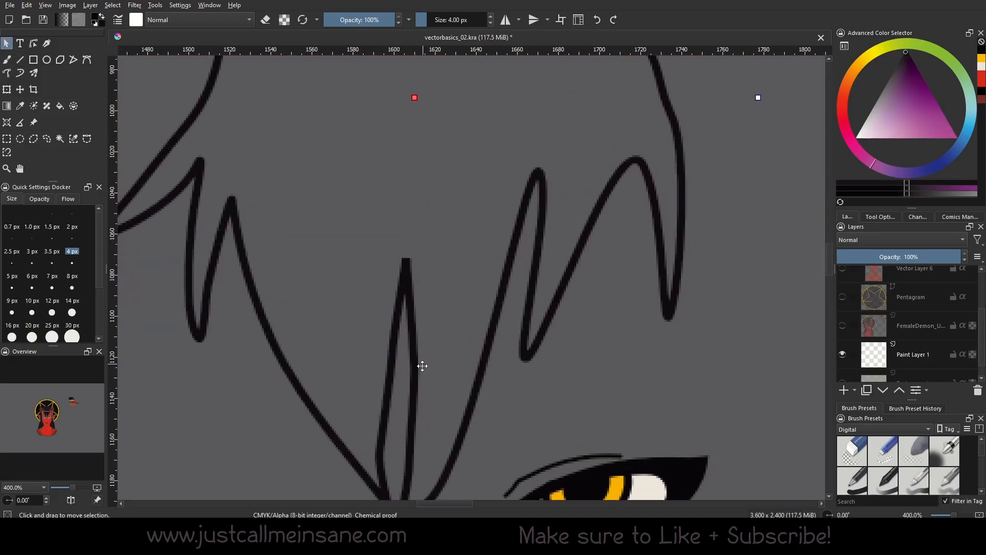
{"action": "scroll", "coordinate": [421, 366], "scroll_direction": "down", "scroll_amount": 2}
{"action": "scroll", "coordinate": [483, 251], "scroll_direction": "down", "scroll_amount": 1}
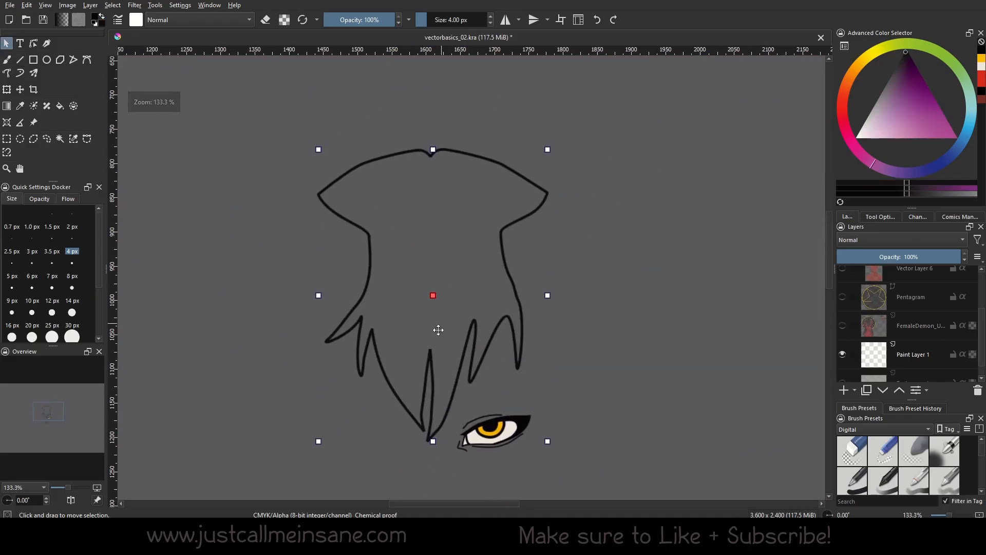
{"action": "scroll", "coordinate": [439, 329], "scroll_direction": "up", "scroll_amount": 2}
Adjust the hair outline's stroke settings and reopen the outline for node editing over the demon reference
{"action": "left_click", "coordinate": [880, 217]}
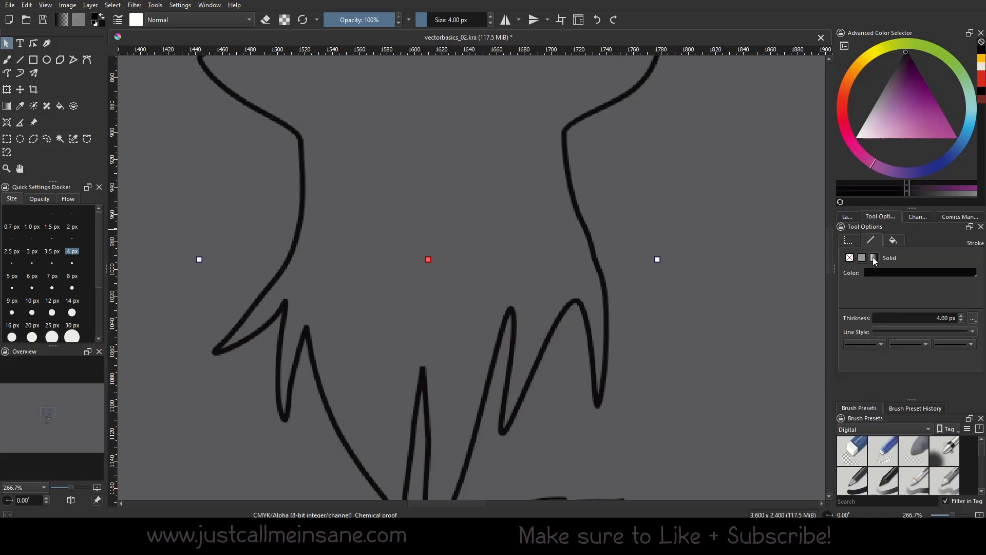
{"action": "left_click", "coordinate": [960, 321]}
{"action": "left_click", "coordinate": [753, 279]}
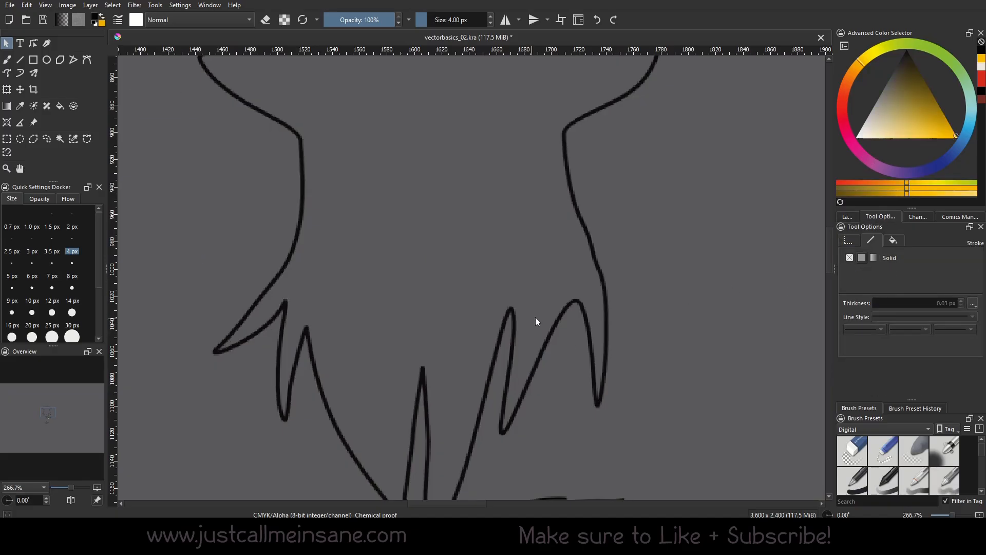
{"action": "double_click", "coordinate": [558, 312]}
{"action": "left_click", "coordinate": [849, 216]}
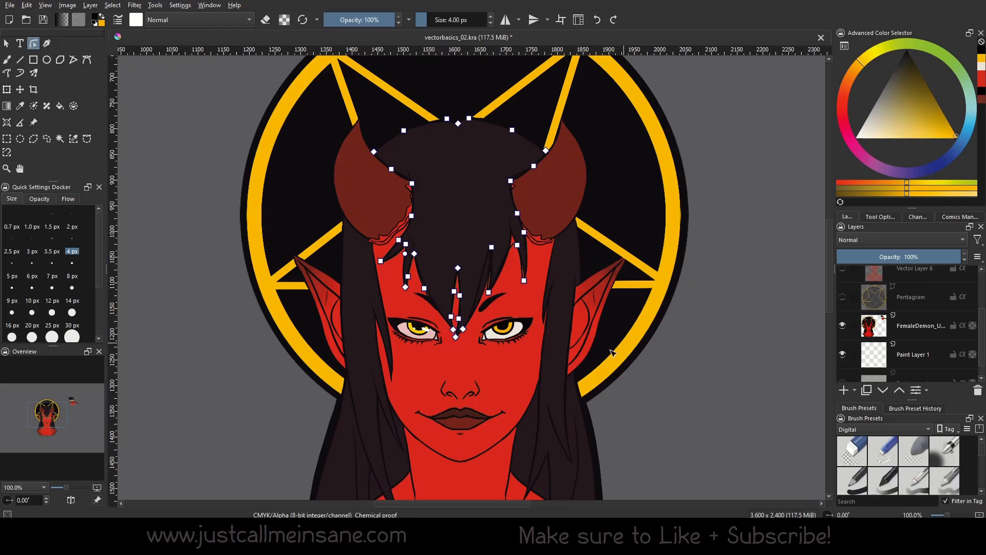
Toggle the Pentagram layer on and off to compare the vector pentagram with the reference artwork
{"action": "left_click_drag", "start_coordinate": [627, 363], "coordinate": [586, 248]}
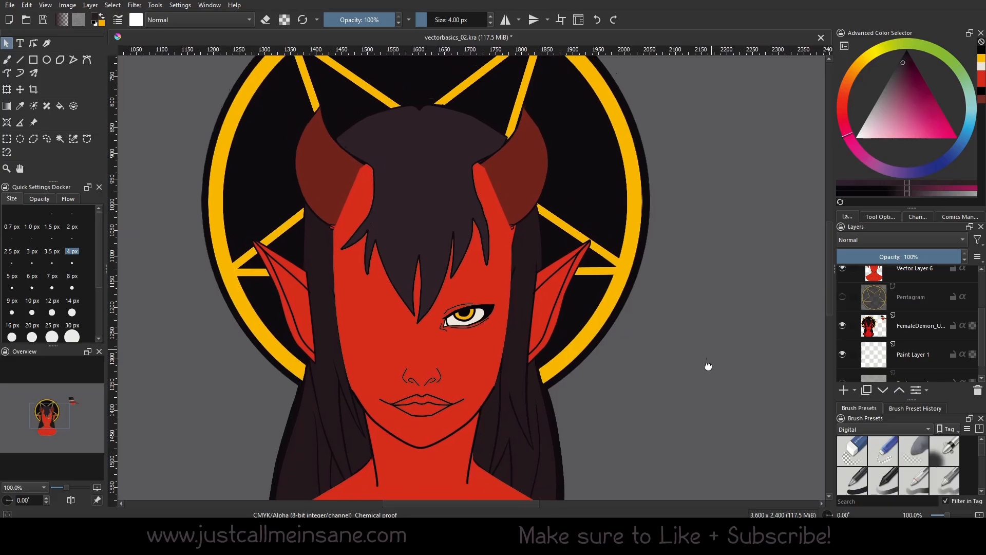
{"action": "scroll", "coordinate": [938, 314], "scroll_direction": "up", "scroll_amount": 3}
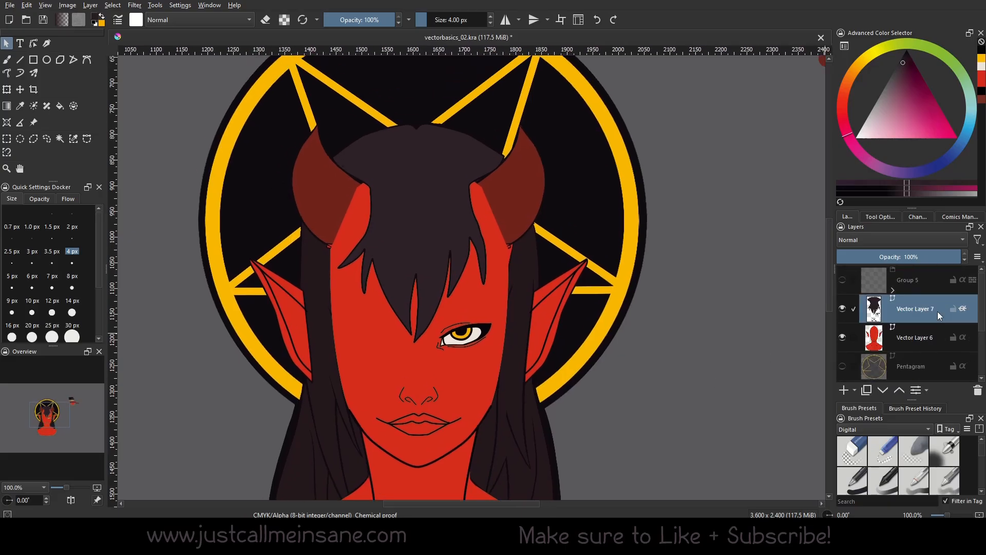
{"action": "left_click", "coordinate": [928, 360]}
{"action": "left_click_drag", "start_coordinate": [650, 356], "coordinate": [655, 288]}
{"action": "left_click", "coordinate": [843, 366]}
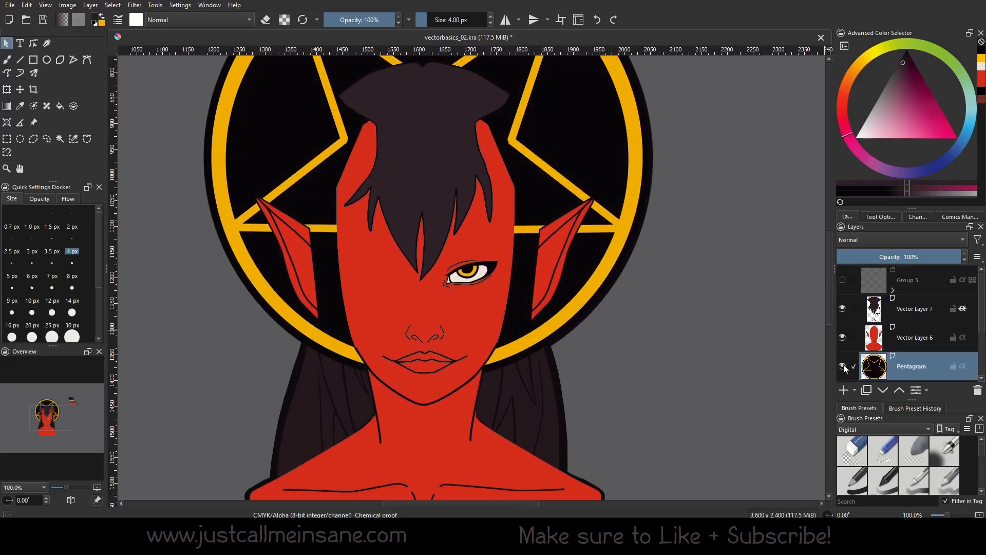
{"action": "left_click", "coordinate": [843, 367]}
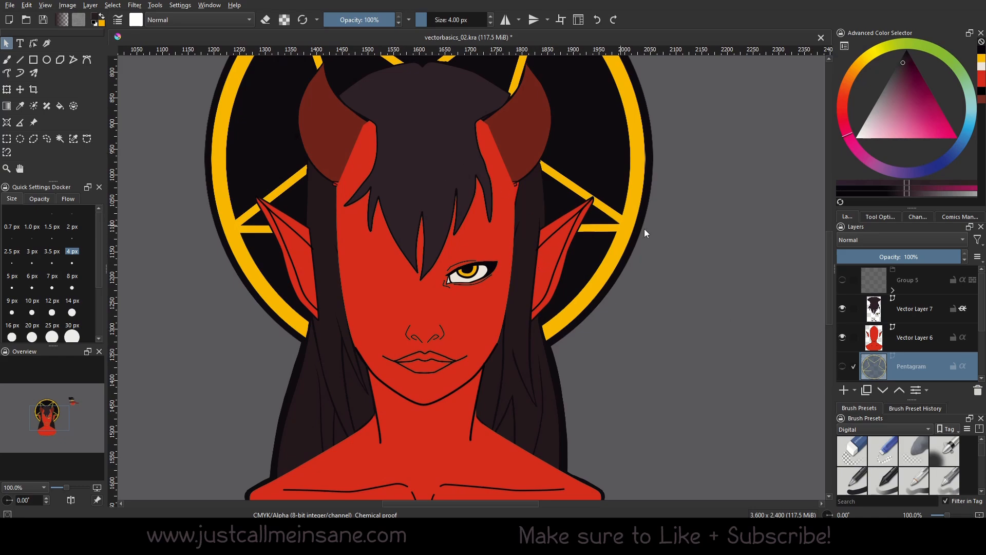
Compare the vector face with the demon reference by temporarily hiding Vector Layer 6
{"action": "left_click_drag", "start_coordinate": [660, 268], "coordinate": [649, 287]}
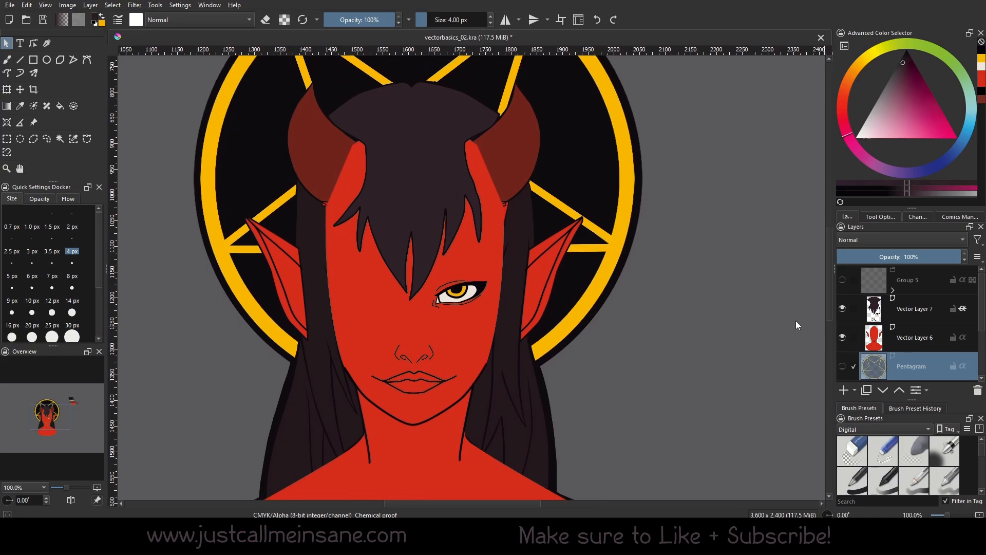
{"action": "left_click_drag", "start_coordinate": [728, 320], "coordinate": [687, 288]}
{"action": "scroll", "coordinate": [720, 264], "scroll_direction": "down", "scroll_amount": 1}
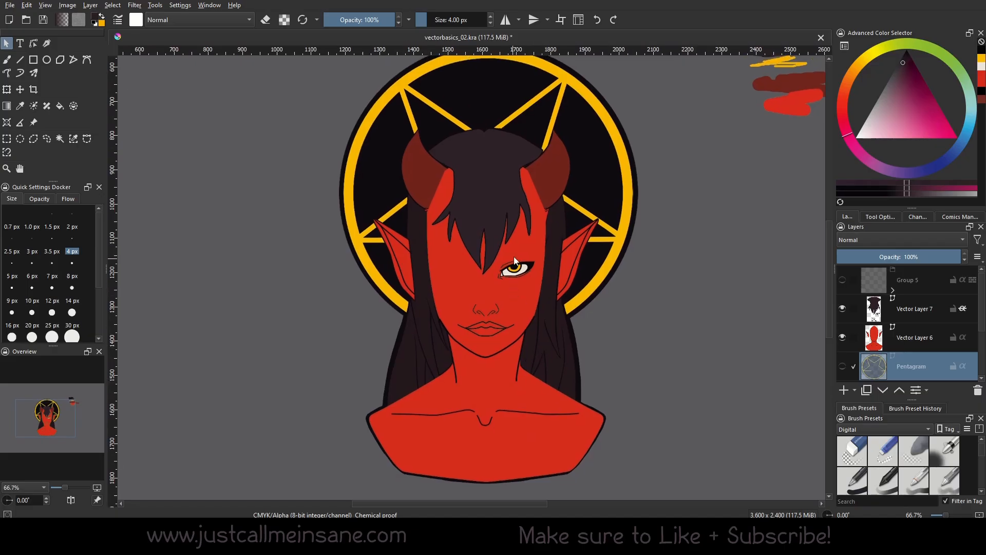
{"action": "left_click_drag", "start_coordinate": [538, 326], "coordinate": [531, 338]}
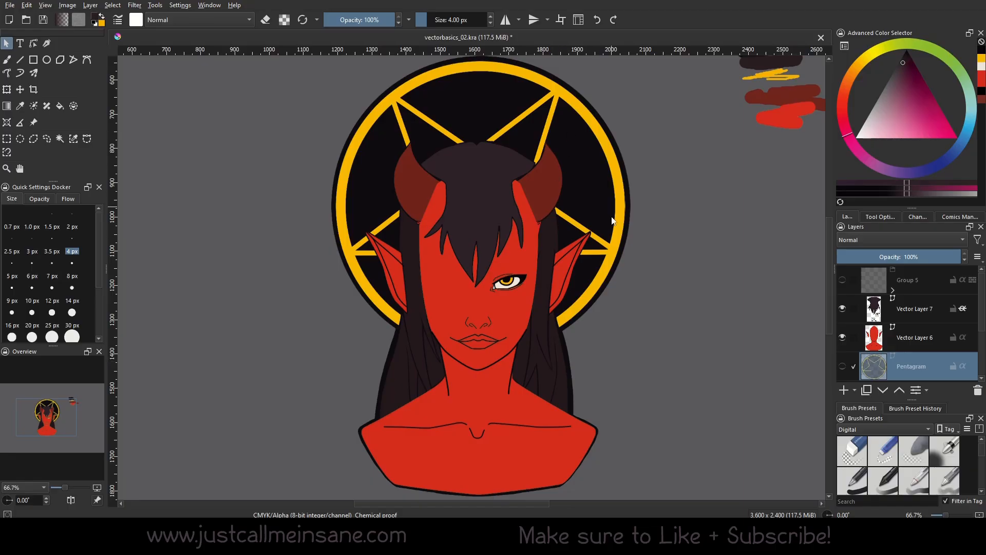
{"action": "left_click_drag", "start_coordinate": [612, 221], "coordinate": [588, 372]}
{"action": "scroll", "coordinate": [585, 372], "scroll_direction": "up", "scroll_amount": 3}
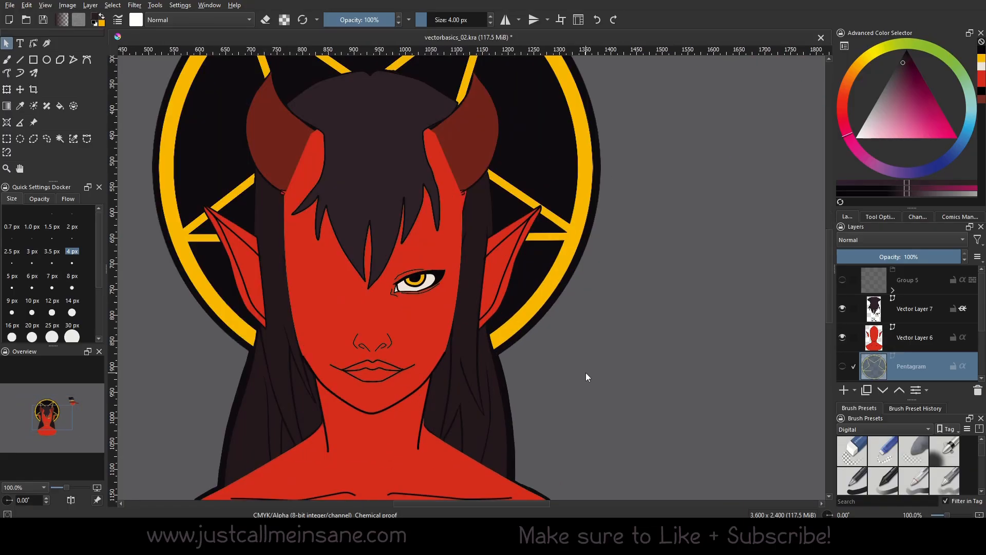
{"action": "left_click_drag", "start_coordinate": [380, 290], "coordinate": [581, 385]}
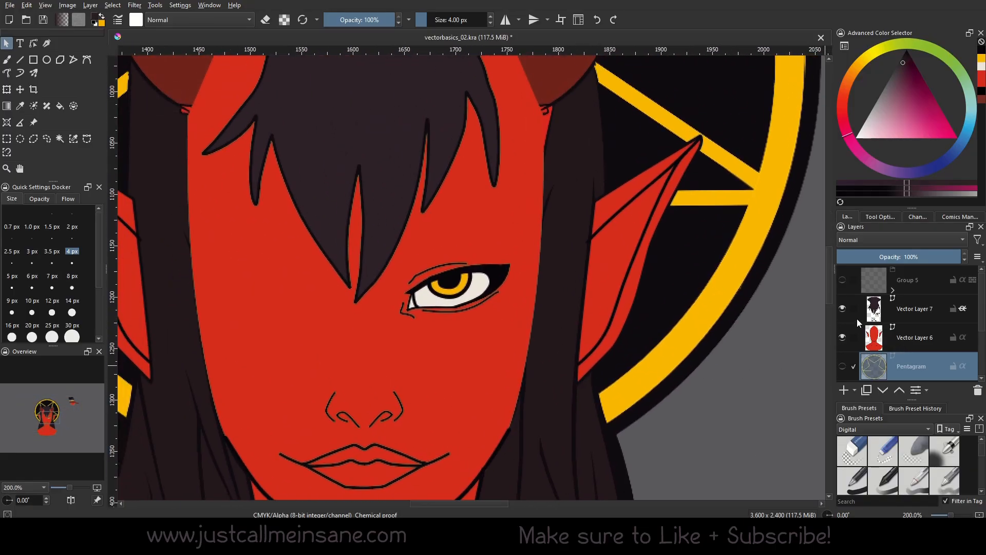
{"action": "left_click", "coordinate": [843, 338]}
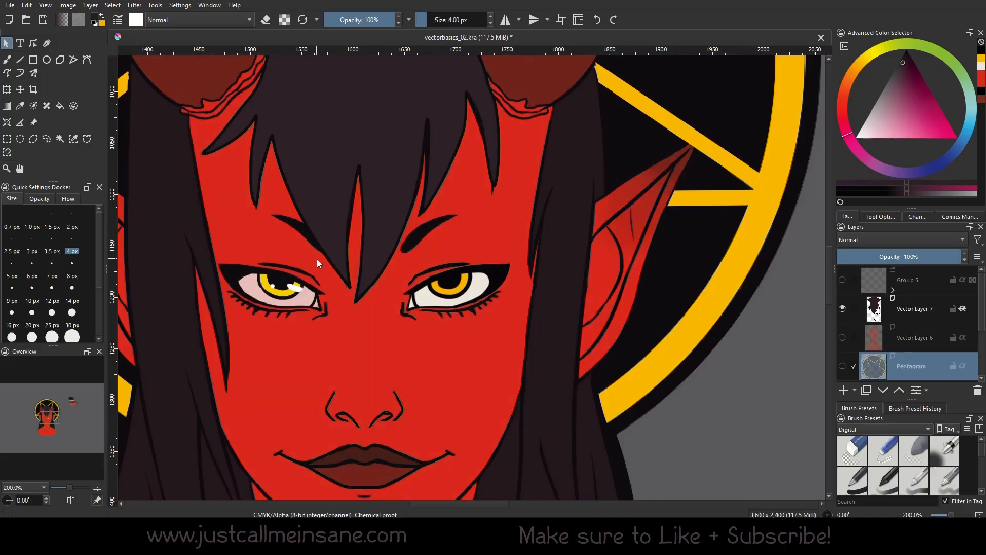
{"action": "scroll", "coordinate": [317, 263], "scroll_direction": "down", "scroll_amount": 2}
{"action": "left_click", "coordinate": [843, 337]}
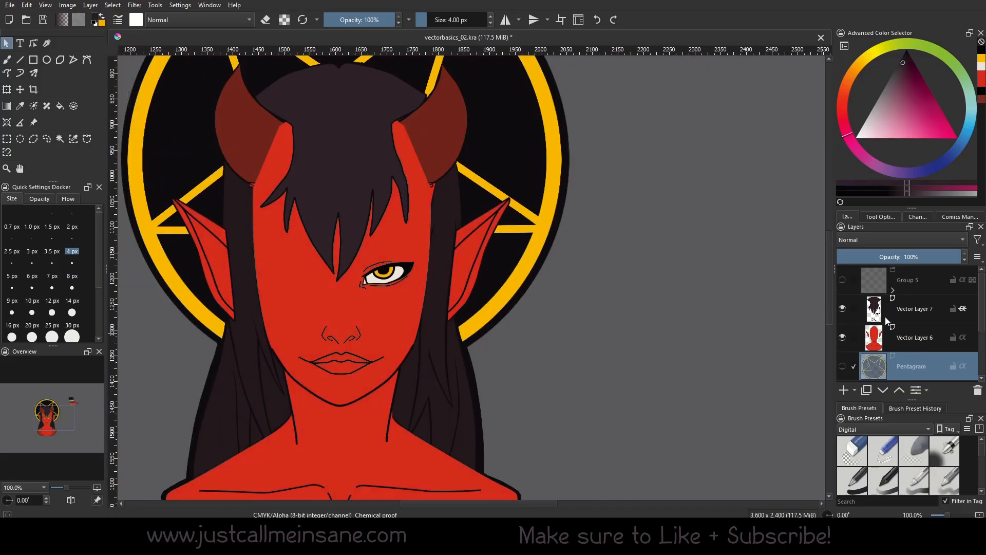
Select all the shapes of the finished eye on Vector Layer 7 and group them
{"action": "left_click", "coordinate": [887, 323]}
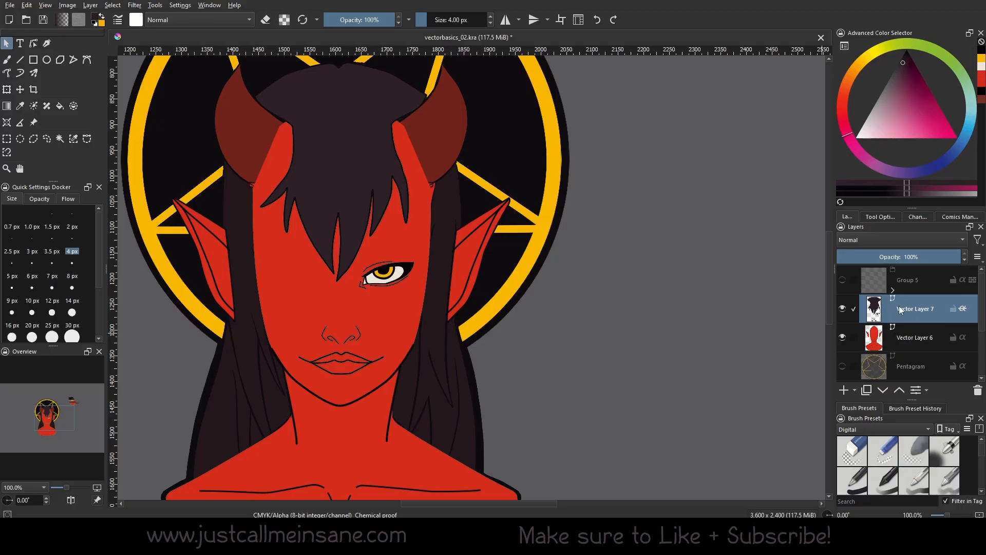
{"action": "left_click_drag", "start_coordinate": [423, 301], "coordinate": [342, 252]}
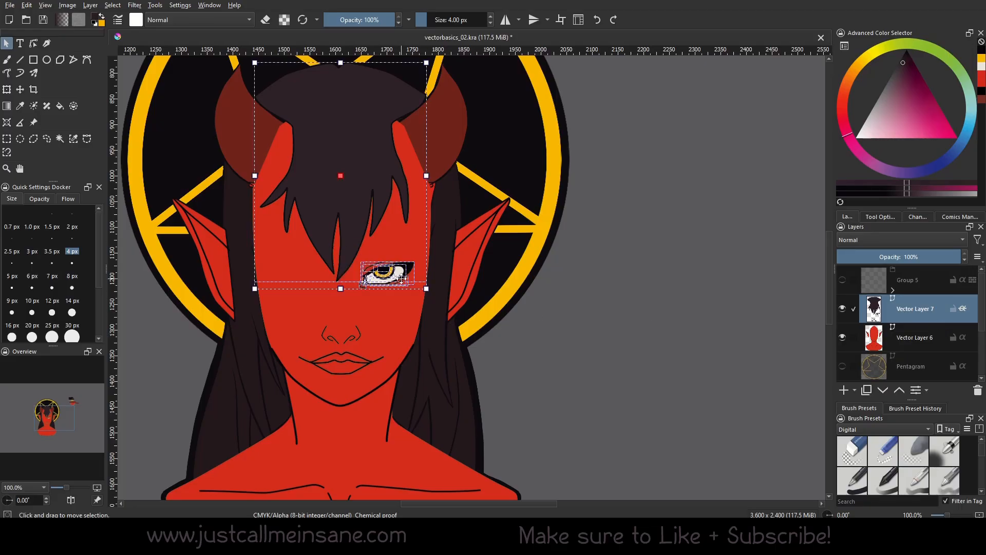
{"action": "left_click", "coordinate": [511, 334]}
{"action": "left_click_drag", "start_coordinate": [432, 310], "coordinate": [344, 252]}
{"action": "scroll", "coordinate": [428, 307], "scroll_direction": "up", "scroll_amount": 3}
{"action": "left_click_drag", "start_coordinate": [387, 287], "coordinate": [268, 204]}
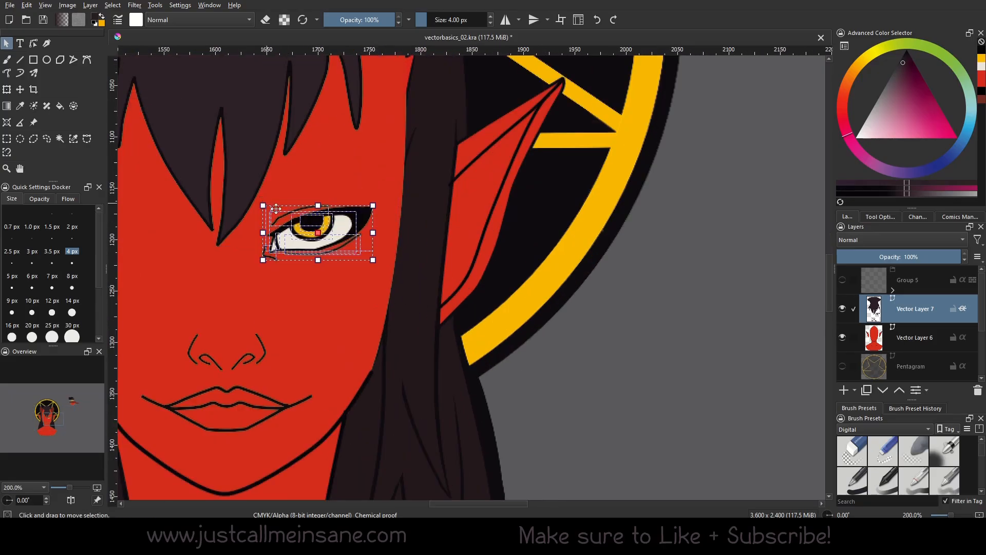
{"action": "right_click", "coordinate": [296, 220]}
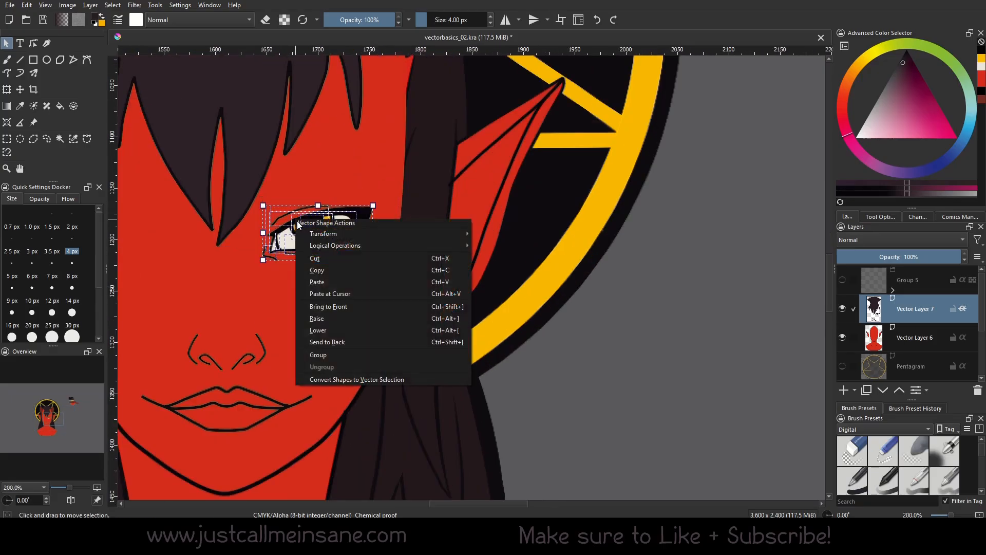
{"action": "left_click", "coordinate": [327, 357]}
{"action": "left_click_drag", "start_coordinate": [322, 246], "coordinate": [341, 295]}
{"action": "key", "text": "ctrl+z"}
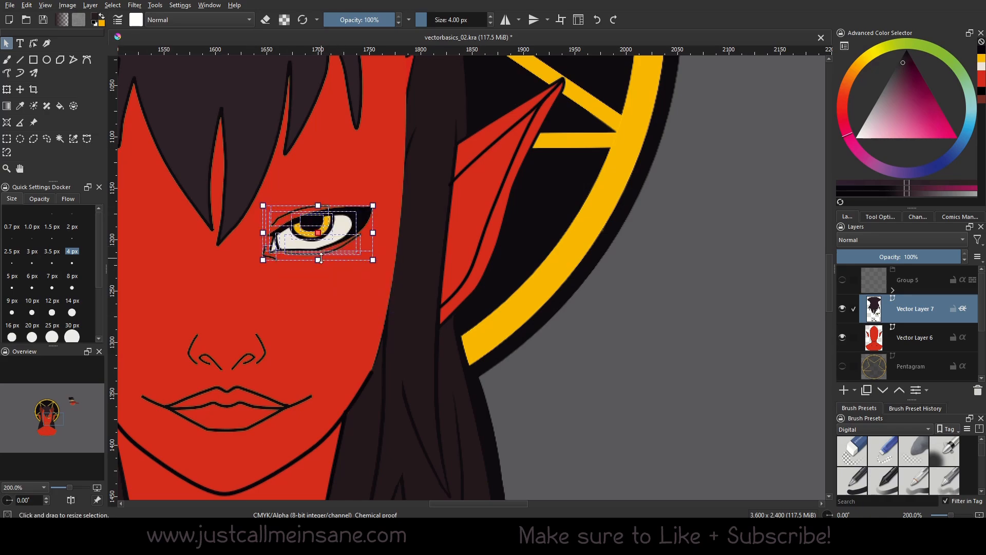
Duplicate the grouped eye, mirror the copy horizontally and place it over the reference's opposite eye
{"action": "left_click_drag", "start_coordinate": [330, 256], "coordinate": [450, 304]}
{"action": "right_click", "coordinate": [426, 263]}
{"action": "mouse_move", "coordinate": [488, 277]}
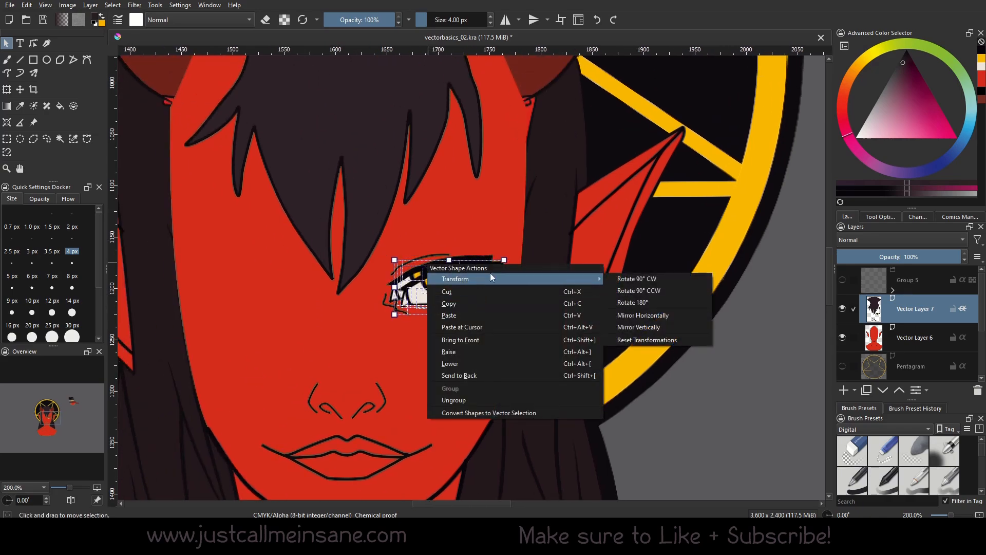
{"action": "left_click", "coordinate": [661, 316]}
{"action": "left_click_drag", "start_coordinate": [446, 287], "coordinate": [283, 285]}
{"action": "left_click", "coordinate": [842, 337]}
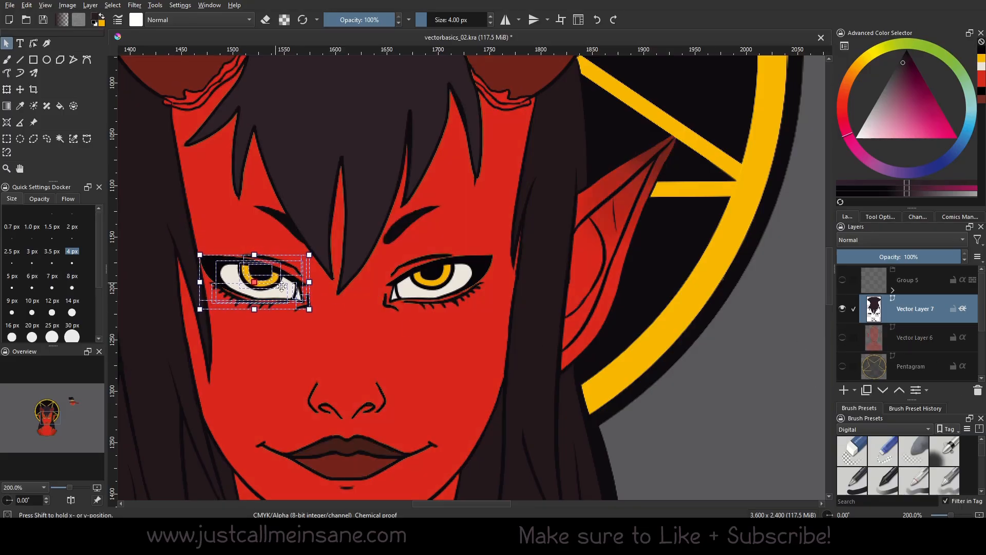
{"action": "left_click", "coordinate": [843, 338]}
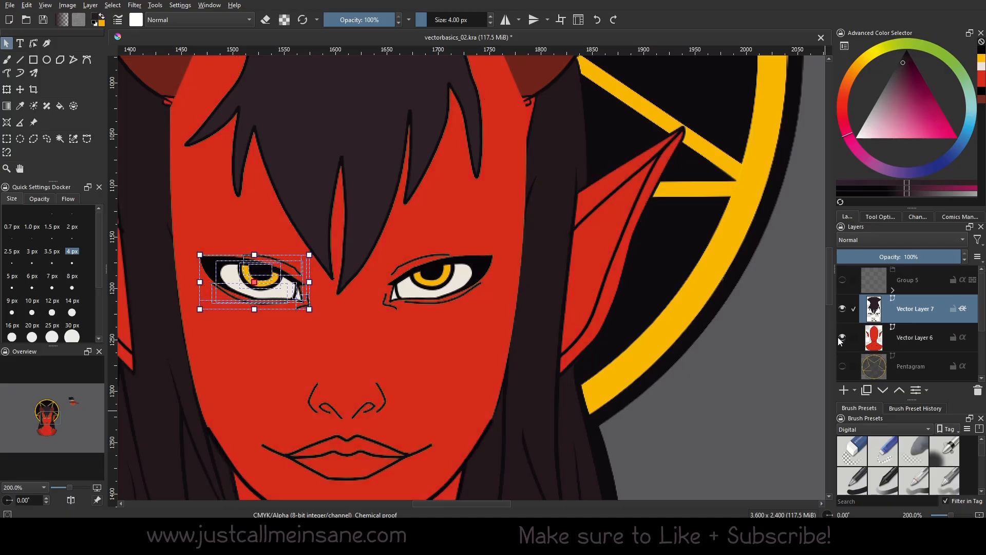
{"action": "key", "text": "ctrl+shift+a"}
{"action": "key", "text": "1"}
{"action": "left_click_drag", "start_coordinate": [362, 355], "coordinate": [420, 384]}
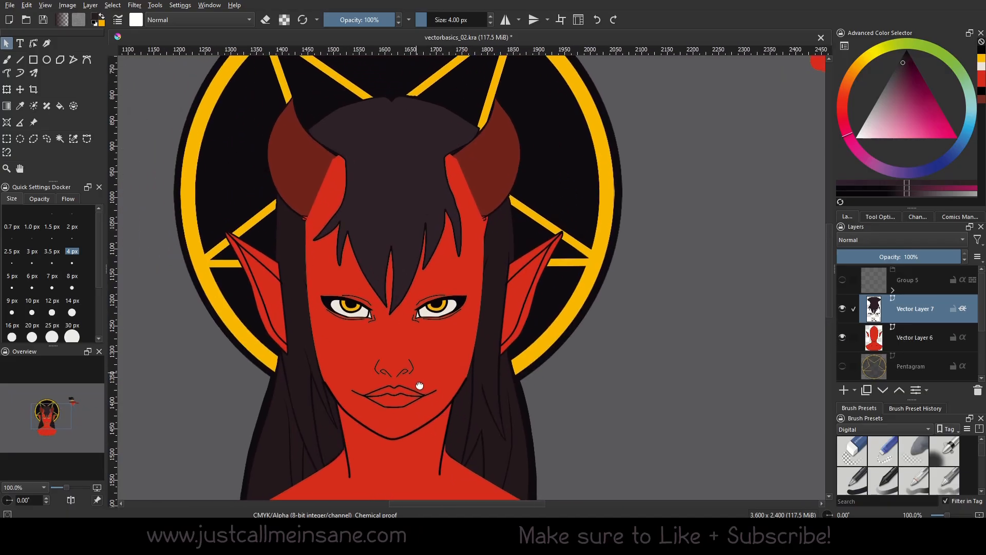
{"action": "left_click_drag", "start_coordinate": [346, 359], "coordinate": [347, 319]}
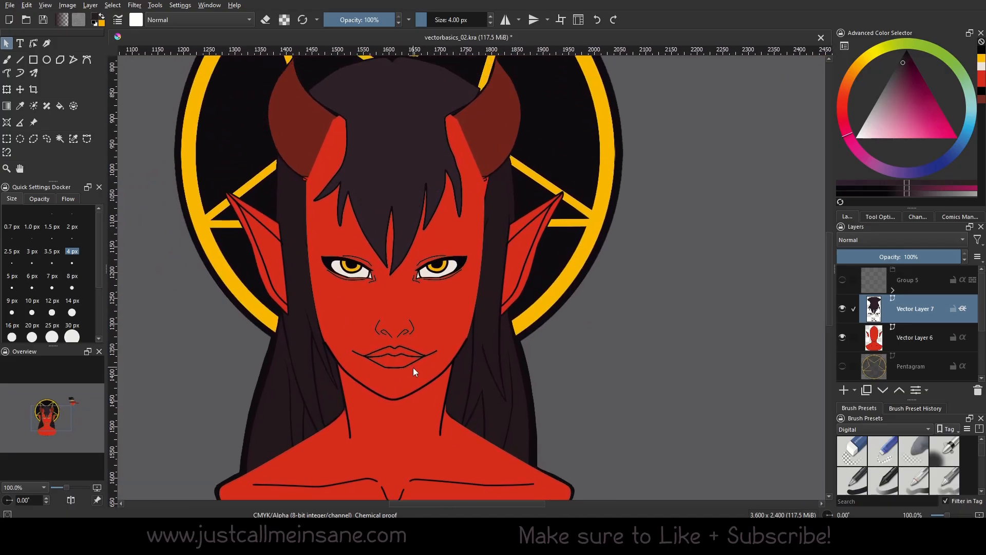
{"action": "scroll", "coordinate": [413, 368], "scroll_direction": "up", "scroll_amount": 2}
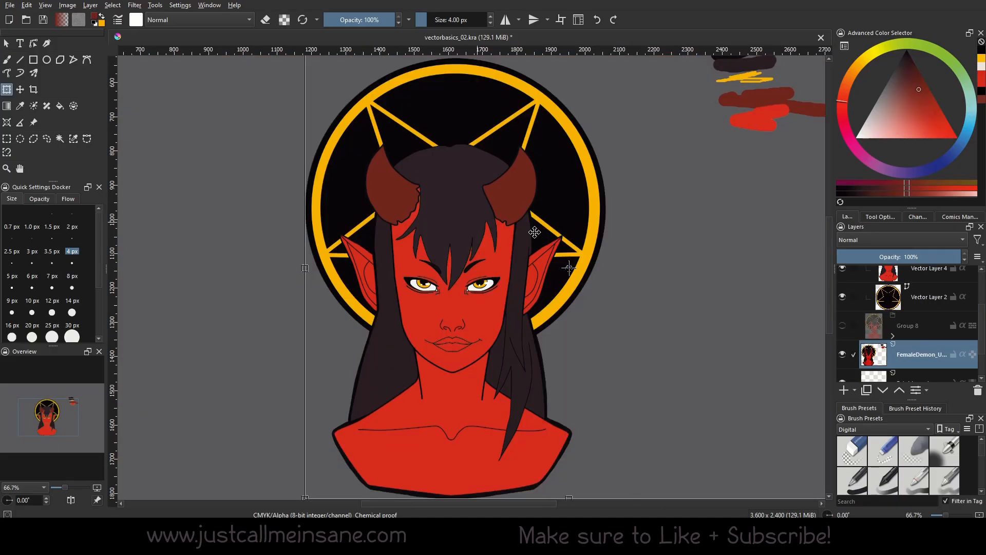
Move the female demon reference layer to the right so it stands beside the vector artwork
{"action": "left_click_drag", "start_coordinate": [535, 232], "coordinate": [771, 252]}
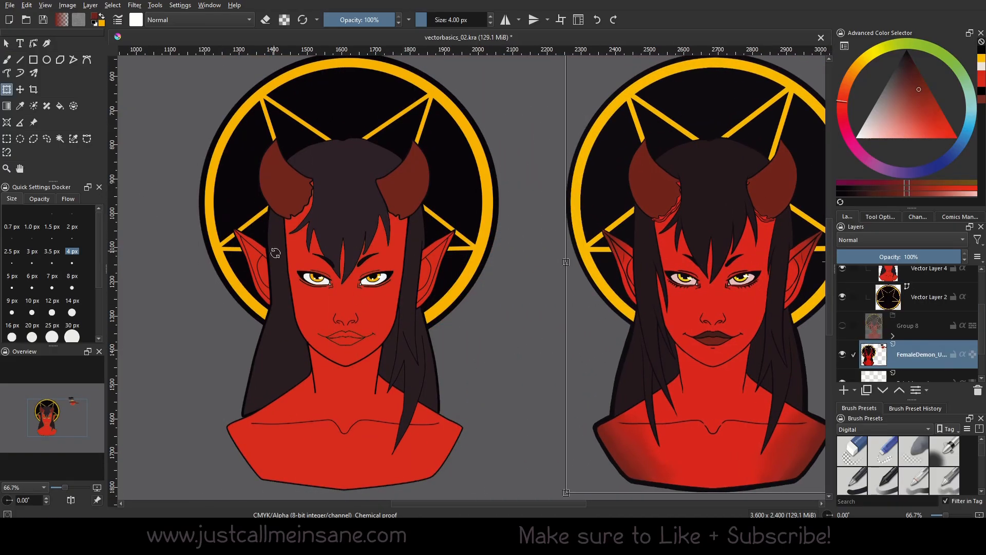
{"action": "left_click", "coordinate": [6, 44]}
Make Vector Layer 4 in Group 5 the active layer and enlarge the layer list
{"action": "scroll", "coordinate": [282, 221], "scroll_direction": "up", "scroll_amount": 1}
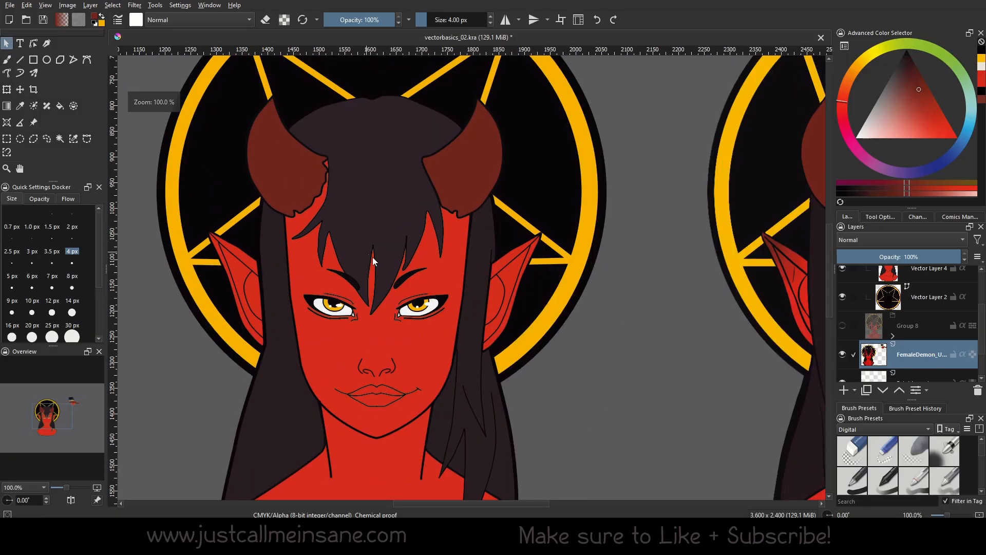
{"action": "scroll", "coordinate": [411, 323], "scroll_direction": "up", "scroll_amount": 1}
{"action": "left_click_drag", "start_coordinate": [430, 293], "coordinate": [442, 266]}
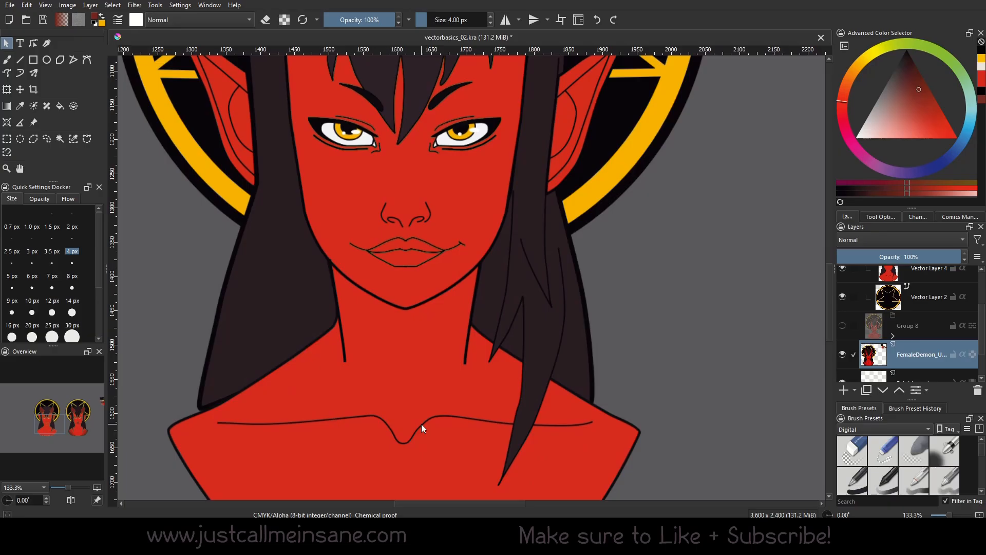
{"action": "left_click_drag", "start_coordinate": [416, 296], "coordinate": [417, 335]}
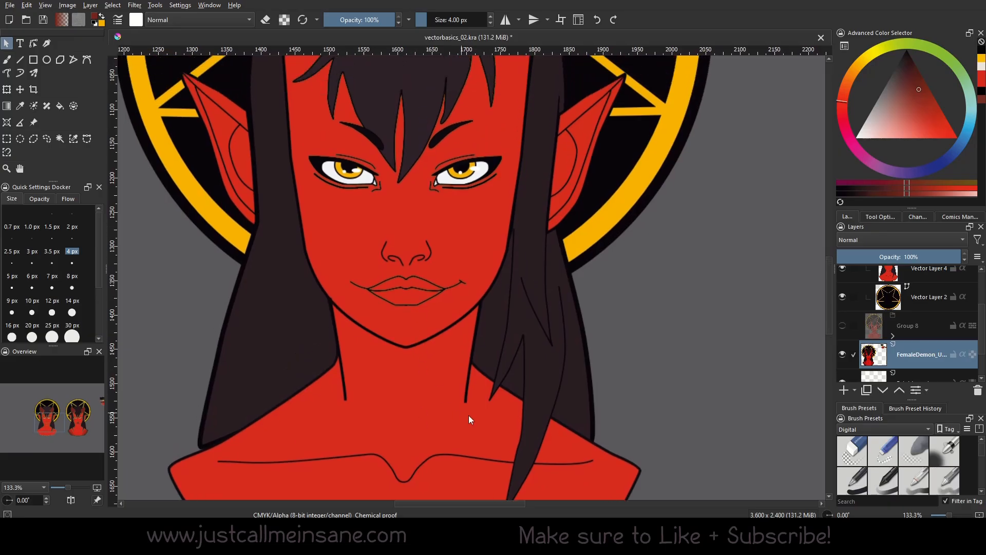
{"action": "left_click", "coordinate": [465, 397]}
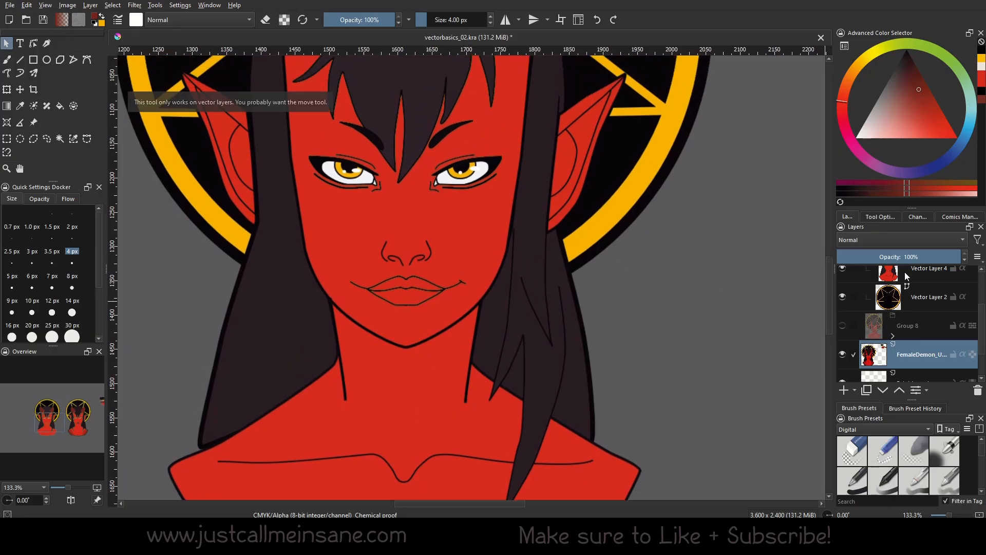
{"action": "scroll", "coordinate": [907, 277], "scroll_direction": "up", "scroll_amount": 3}
{"action": "left_click", "coordinate": [895, 344]}
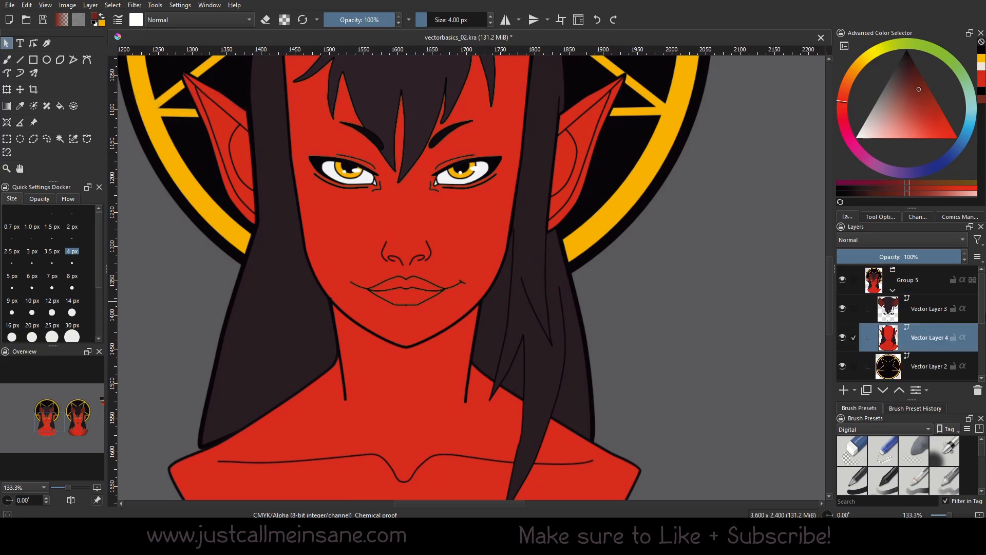
{"action": "left_click_drag", "start_coordinate": [912, 400], "coordinate": [912, 443]}
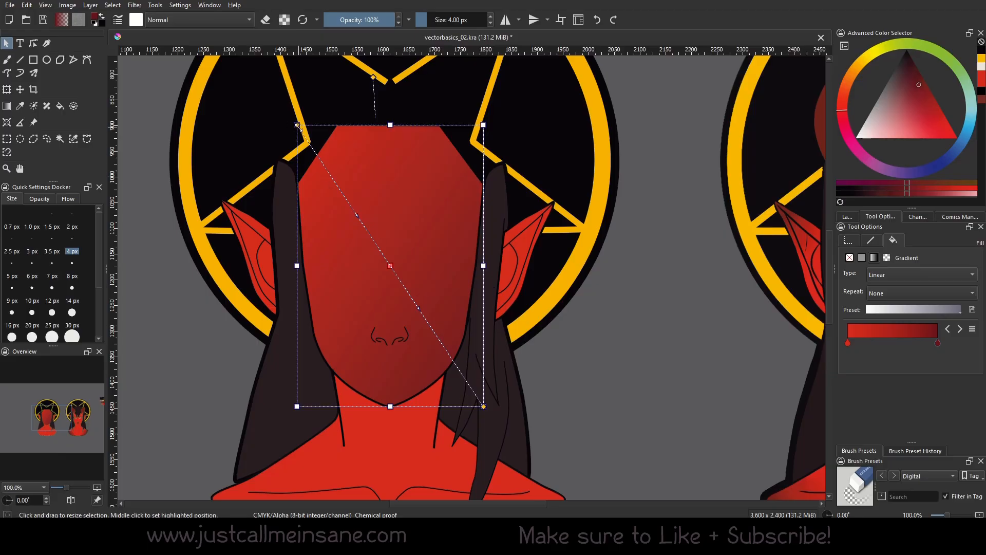
Run the face's linear gradient vertically from bright red at eye level to dark red above the forehead, and show Vector Layer 3 again
{"action": "left_click_drag", "start_coordinate": [296, 125], "coordinate": [310, 138]}
{"action": "key", "text": "ctrl+z"}
{"action": "left_click_drag", "start_coordinate": [311, 143], "coordinate": [363, 237]}
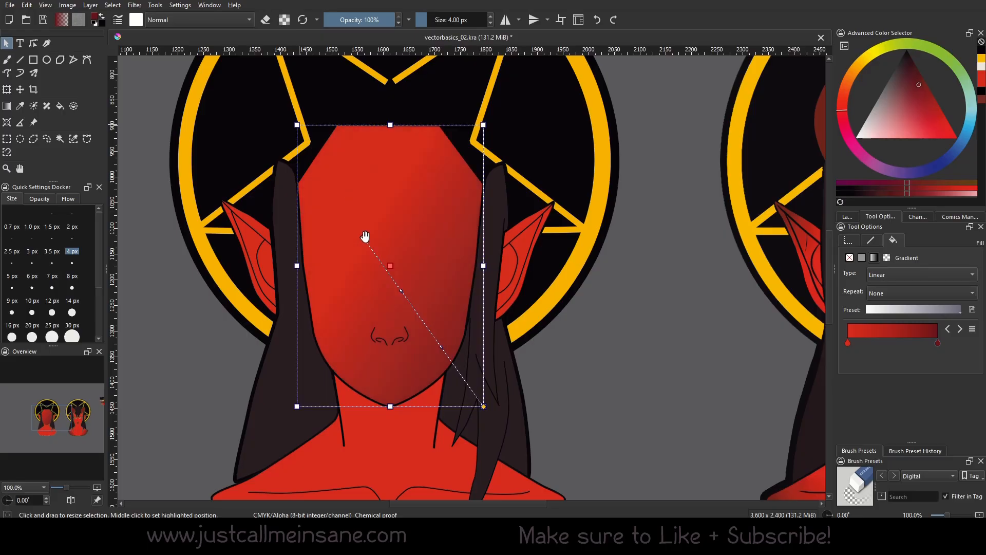
{"action": "left_click_drag", "start_coordinate": [481, 406], "coordinate": [384, 141]}
{"action": "left_click_drag", "start_coordinate": [363, 239], "coordinate": [388, 272]}
{"action": "left_click_drag", "start_coordinate": [390, 137], "coordinate": [389, 94]}
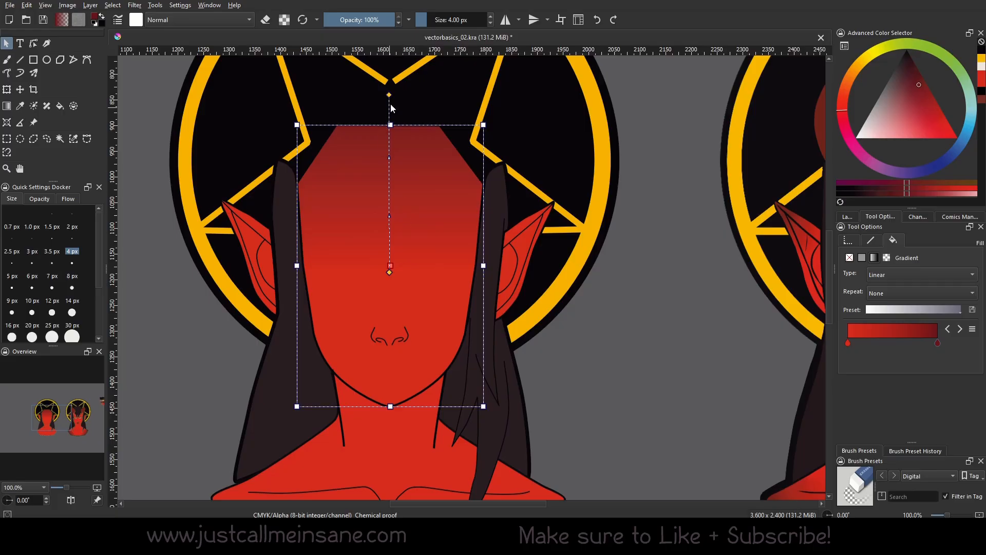
{"action": "left_click_drag", "start_coordinate": [389, 94], "coordinate": [392, 87]}
{"action": "left_click_drag", "start_coordinate": [391, 268], "coordinate": [391, 286]}
{"action": "left_click", "coordinate": [666, 359]}
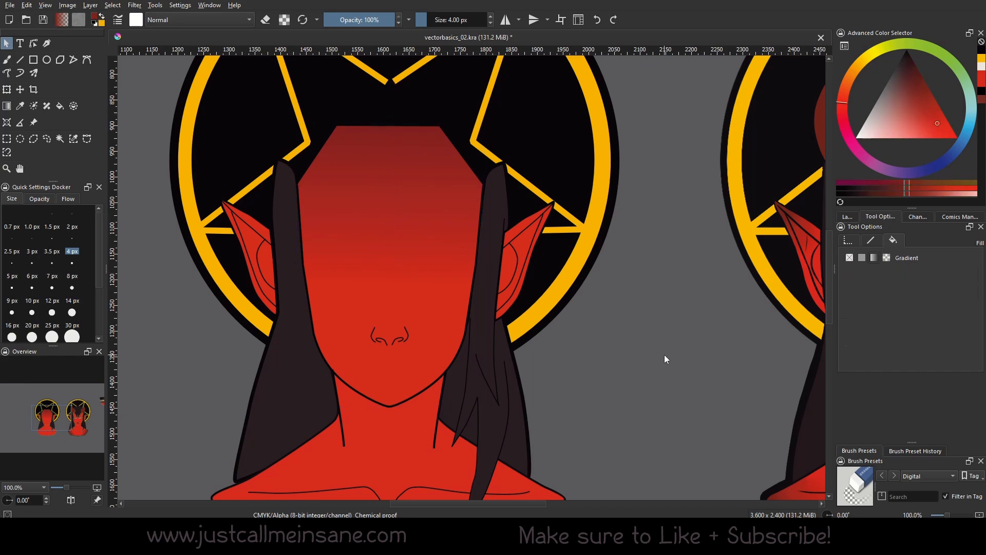
{"action": "left_click", "coordinate": [846, 217]}
{"action": "left_click", "coordinate": [843, 309]}
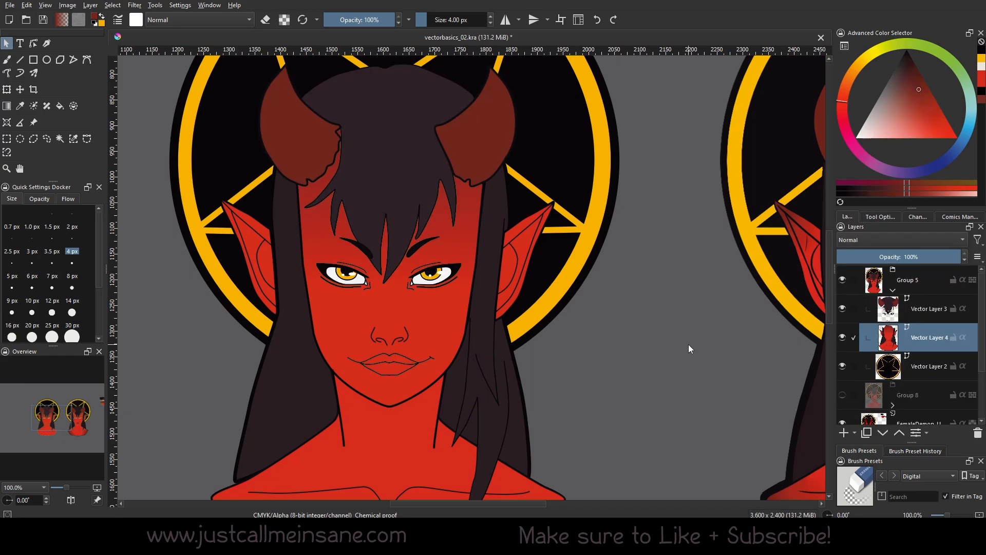
Give the neck and shoulders shape a red gradient fill that darkens beneath the chin
{"action": "left_click_drag", "start_coordinate": [662, 347], "coordinate": [643, 185]}
{"action": "left_click", "coordinate": [371, 307]}
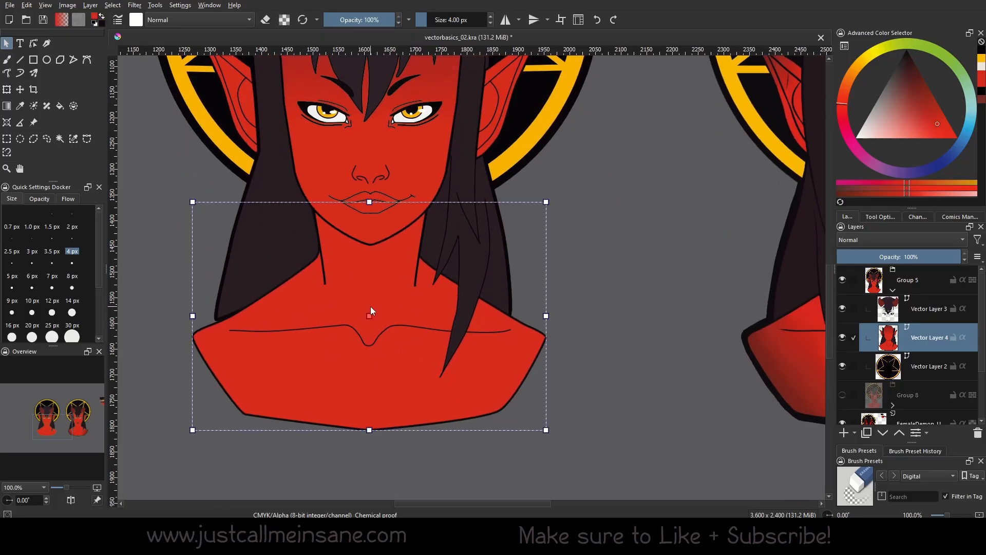
{"action": "left_click", "coordinate": [882, 218]}
{"action": "left_click", "coordinate": [875, 257]}
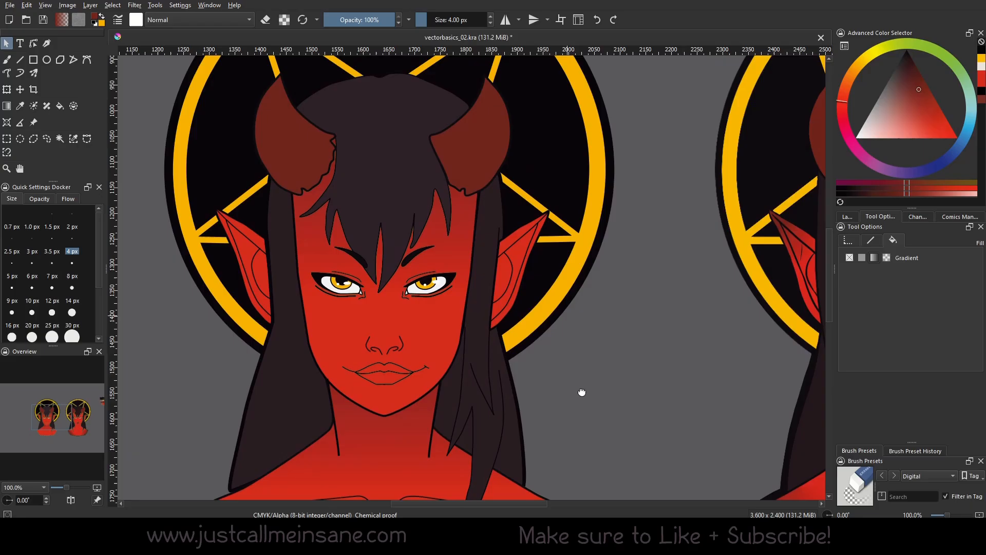
Duplicate the neck and shoulders shape in place on the vector artwork
{"action": "scroll", "coordinate": [581, 385], "scroll_direction": "down", "scroll_amount": 1}
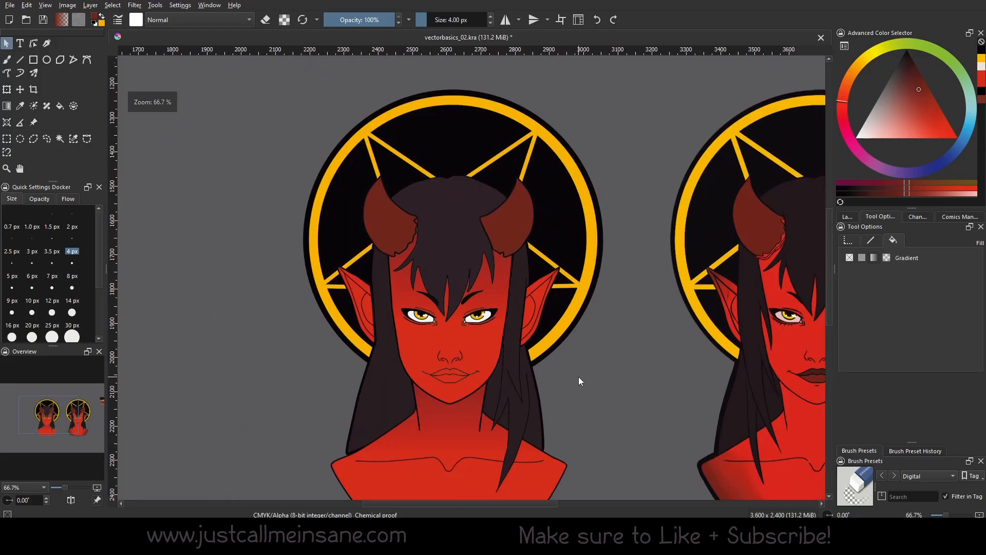
{"action": "left_click_drag", "start_coordinate": [579, 377], "coordinate": [533, 344]}
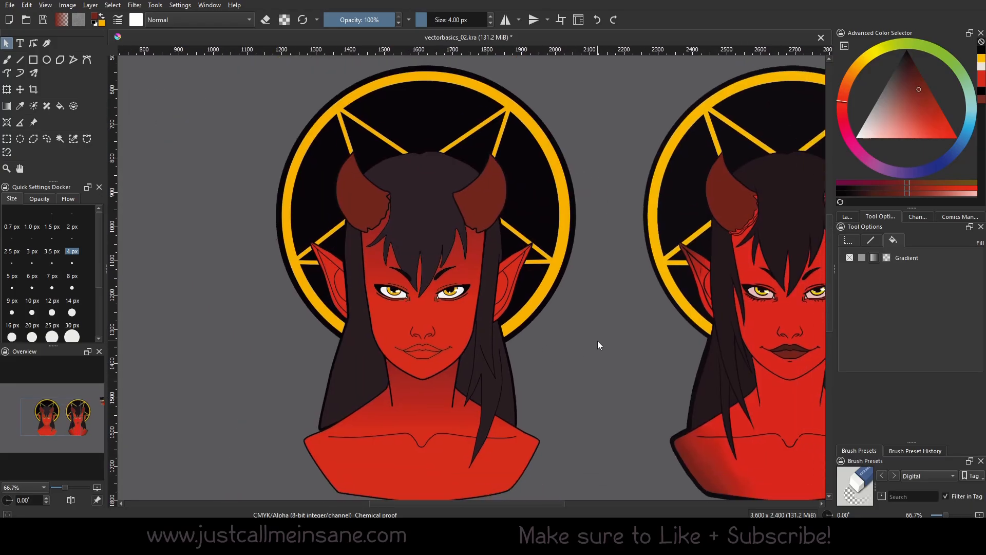
{"action": "left_click_drag", "start_coordinate": [596, 355], "coordinate": [552, 333]}
{"action": "left_click", "coordinate": [417, 456]}
{"action": "left_click_drag", "start_coordinate": [520, 391], "coordinate": [518, 319]}
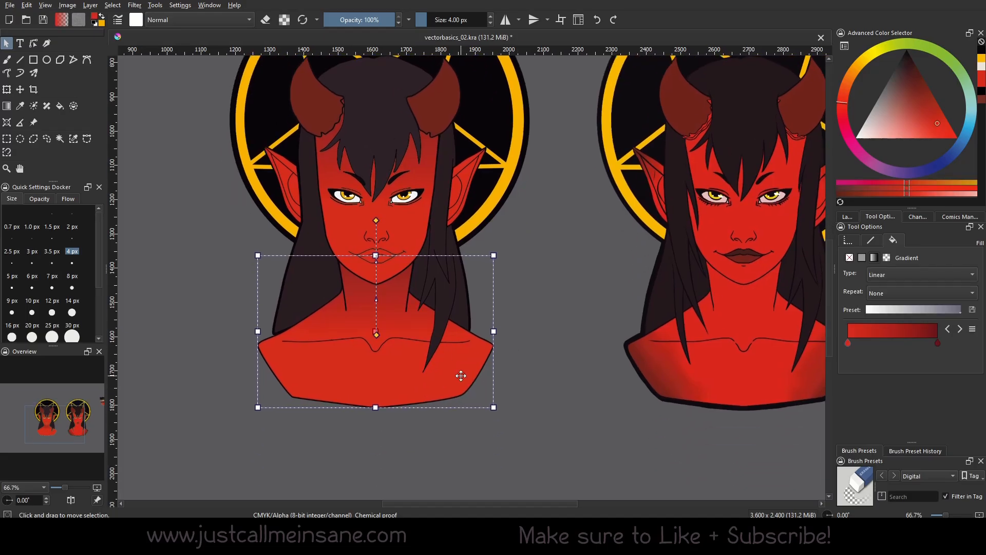
{"action": "mouse_move", "coordinate": [363, 357]}
{"action": "left_mouse_down"}
{"action": "mouse_move", "coordinate": [387, 372]}
{"action": "mouse_move", "coordinate": [351, 356]}
{"action": "left_mouse_up"}
Remove the stroke from the duplicated neck and shoulders shape and lower it beneath the face and front hair strand
{"action": "scroll", "coordinate": [387, 372], "scroll_direction": "up", "scroll_amount": 1}
{"action": "left_click", "coordinate": [877, 245]}
{"action": "left_click", "coordinate": [850, 258]}
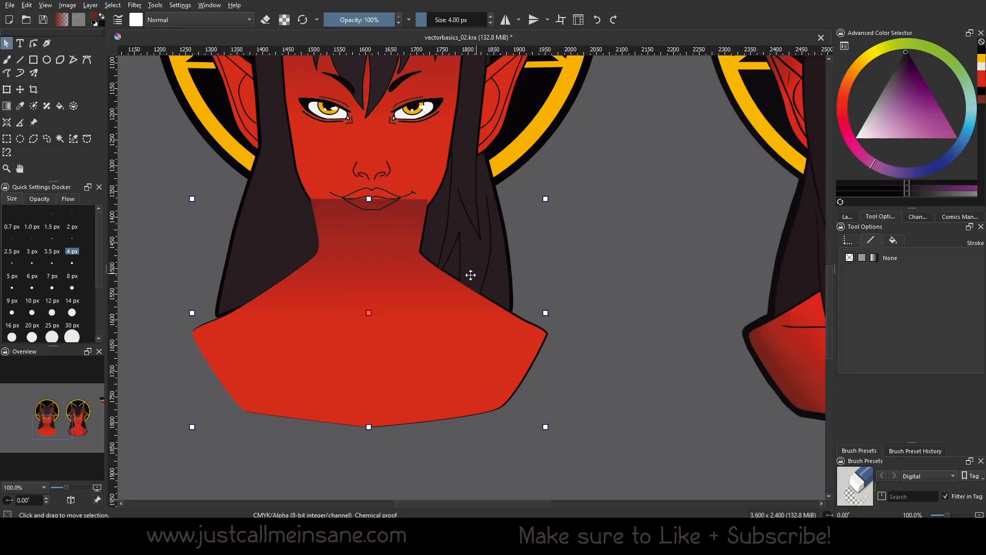
{"action": "right_click", "coordinate": [442, 350]}
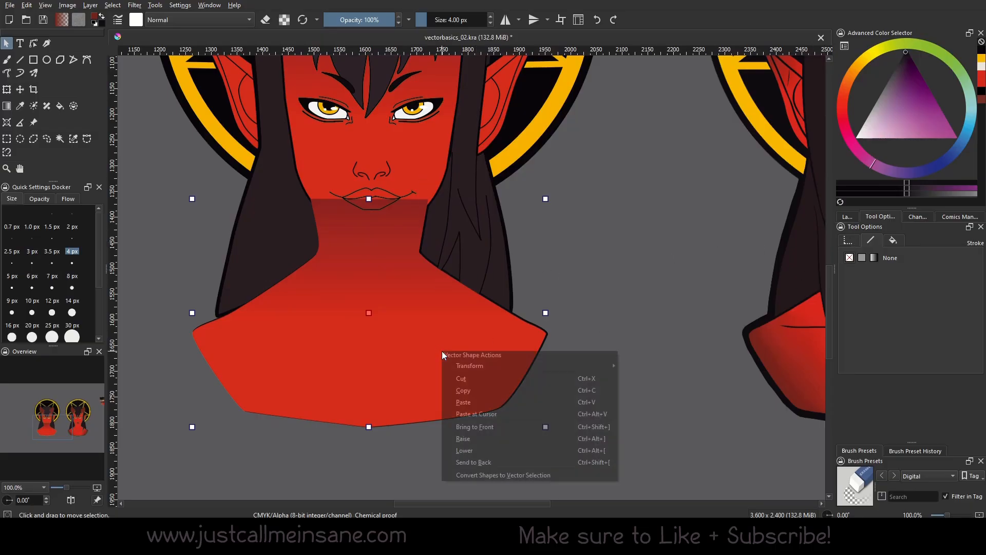
{"action": "left_click", "coordinate": [478, 451]}
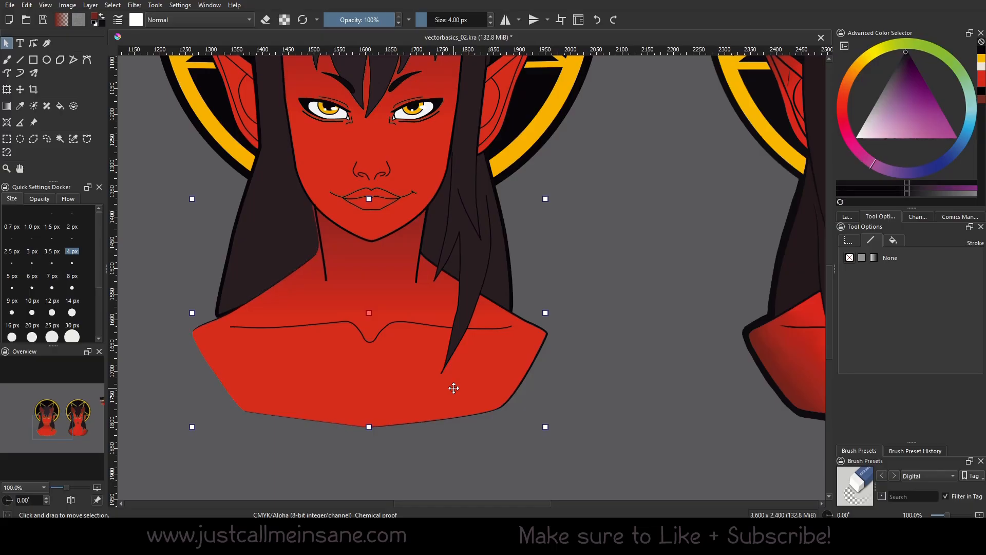
Flip the duplicate's fill gradient so it starts dark red, and set the bright red end stop's opacity to 0%
{"action": "left_click", "coordinate": [893, 240]}
{"action": "left_click", "coordinate": [936, 343]}
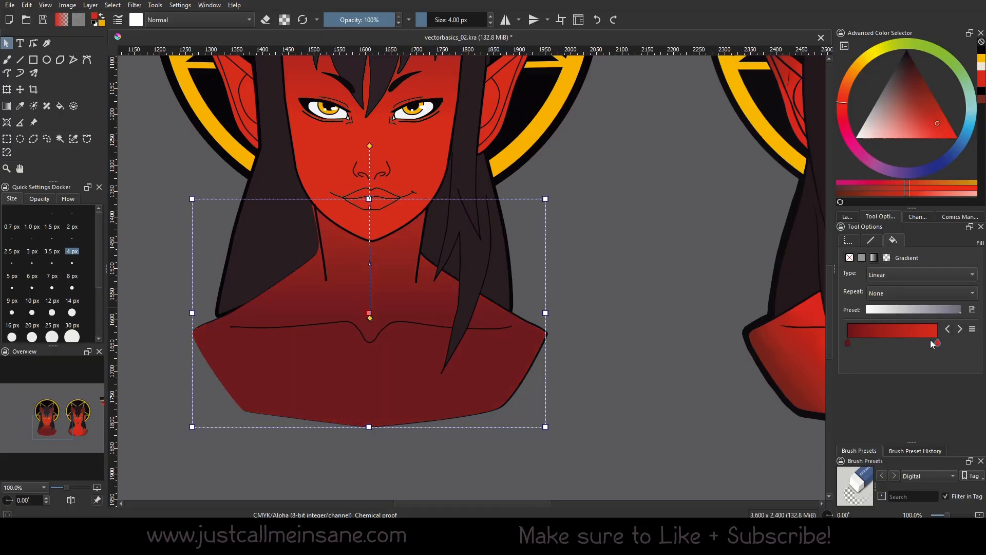
{"action": "left_click", "coordinate": [973, 329]}
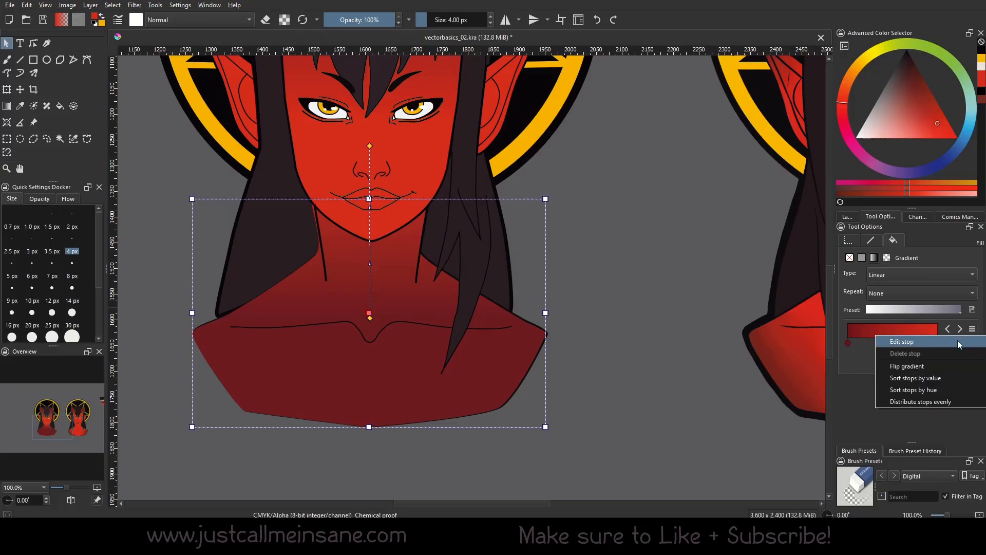
{"action": "left_click", "coordinate": [958, 343]}
{"action": "left_click_drag", "start_coordinate": [511, 262], "coordinate": [457, 261]}
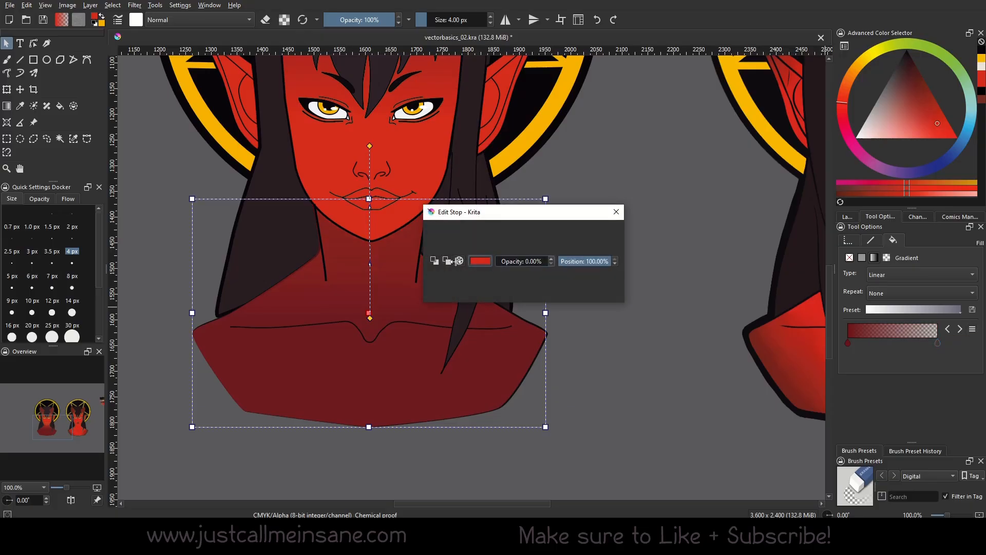
{"action": "left_click", "coordinate": [617, 211]}
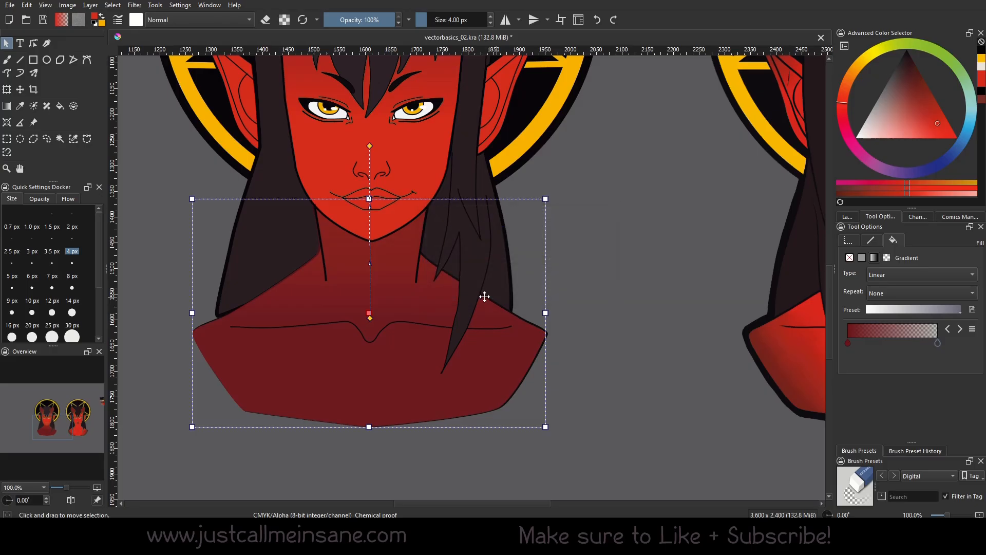
Run the duplicate's linear gradient horizontally from outside the left shoulder inward, so the dark red fades out before the chest's centre
{"action": "left_click_drag", "start_coordinate": [370, 145], "coordinate": [492, 326]}
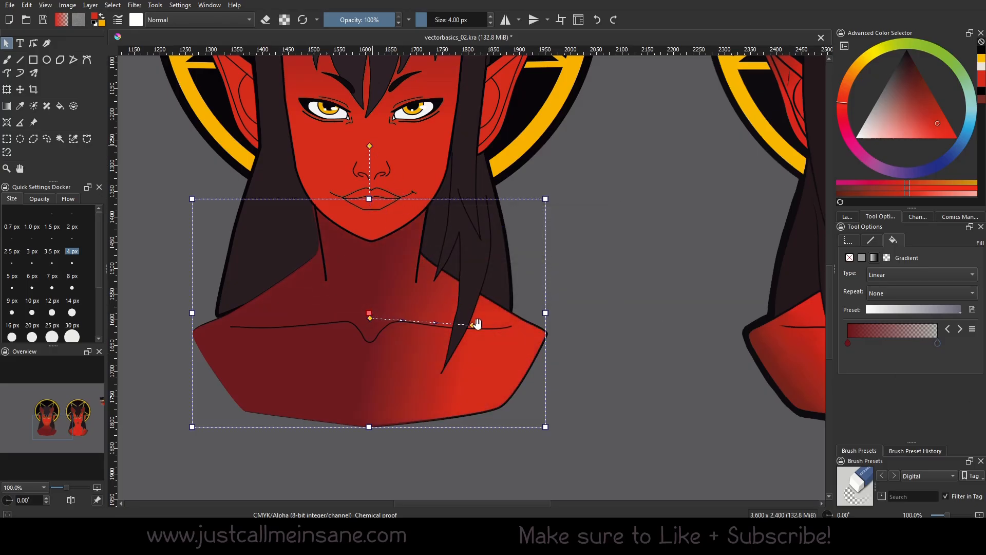
{"action": "left_click_drag", "start_coordinate": [371, 317], "coordinate": [157, 350]}
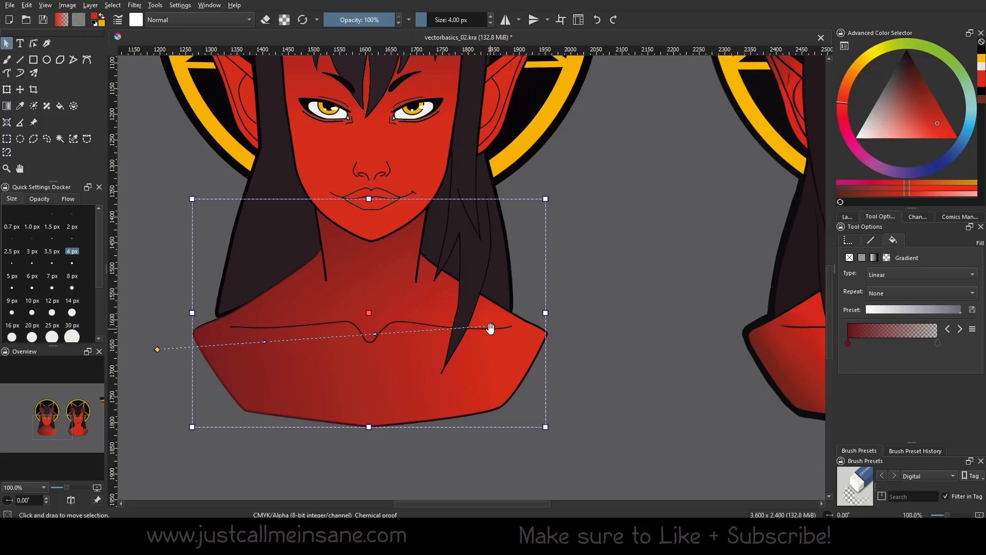
{"action": "left_click_drag", "start_coordinate": [491, 326], "coordinate": [321, 350]}
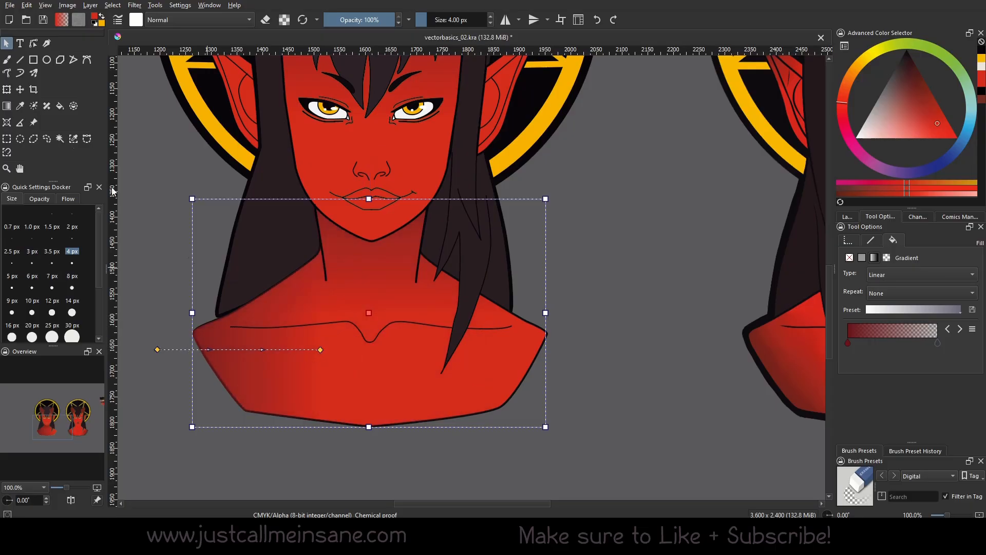
{"action": "left_click", "coordinate": [7, 44]}
{"action": "left_click", "coordinate": [656, 381]}
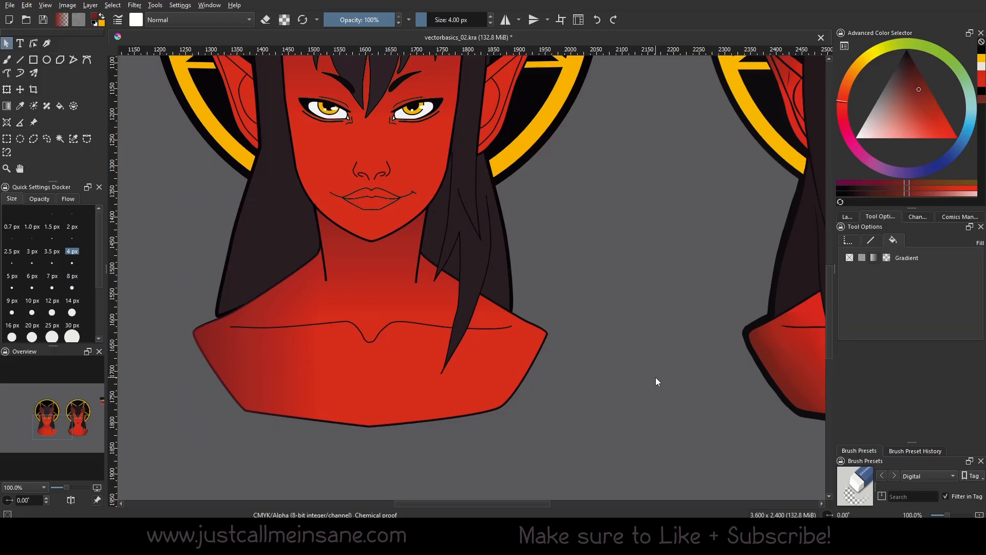
Duplicate the shoulder shading shape, mirror the copy horizontally and align it over the bust to darken the right shoulder
{"action": "left_click", "coordinate": [235, 356]}
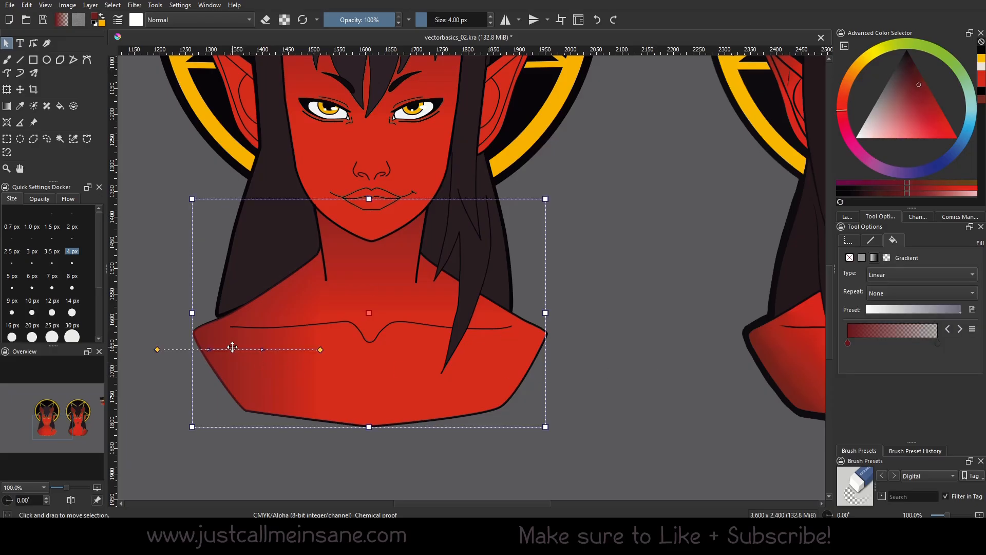
{"action": "left_click_drag", "start_coordinate": [240, 344], "coordinate": [275, 367]}
{"action": "right_click", "coordinate": [563, 341]}
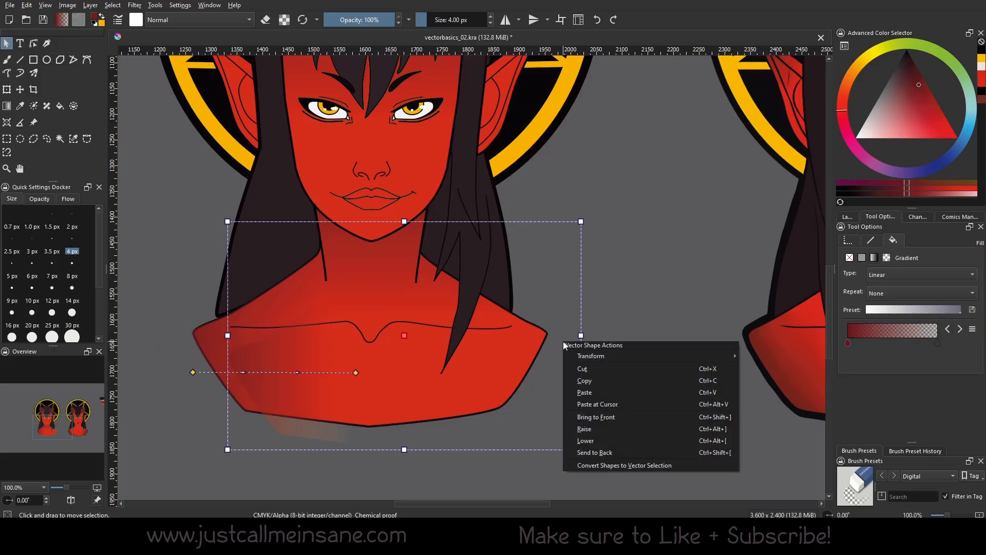
{"action": "mouse_move", "coordinate": [655, 355]}
{"action": "left_click", "coordinate": [782, 391]}
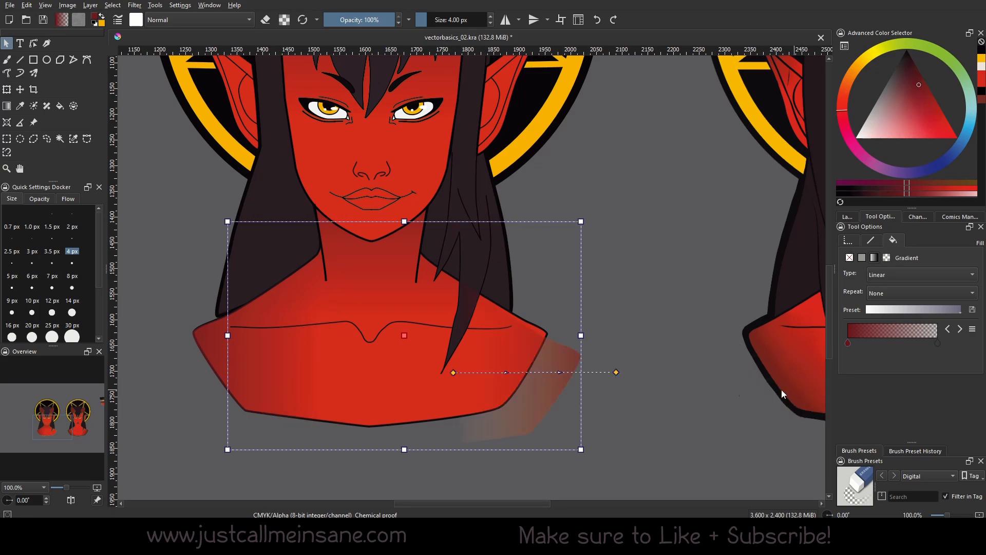
{"action": "left_click_drag", "start_coordinate": [554, 385], "coordinate": [514, 369]}
{"action": "scroll", "coordinate": [288, 344], "scroll_direction": "up", "scroll_amount": 1}
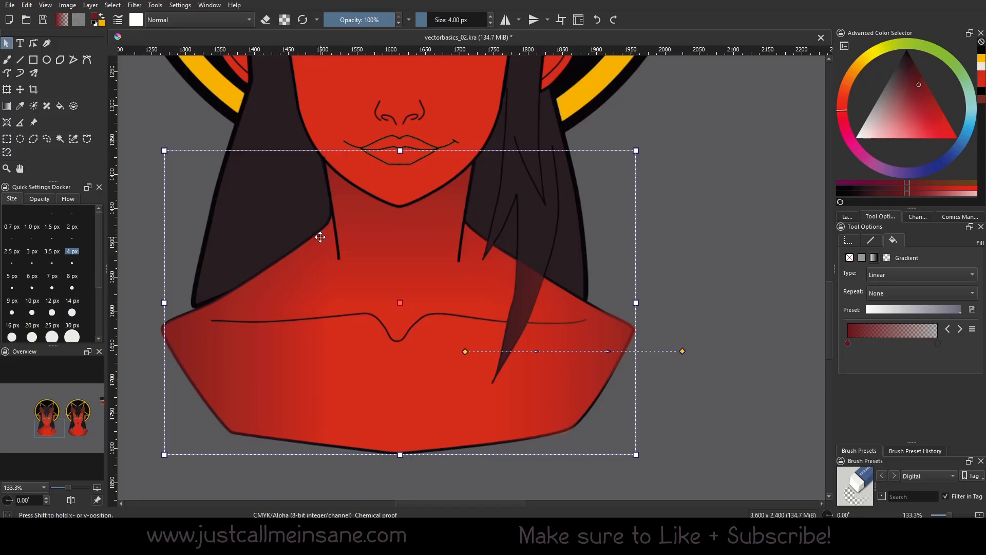
Select both shoulder shading shapes on Vector Layer 4 and group them
{"action": "left_click", "coordinate": [856, 215]}
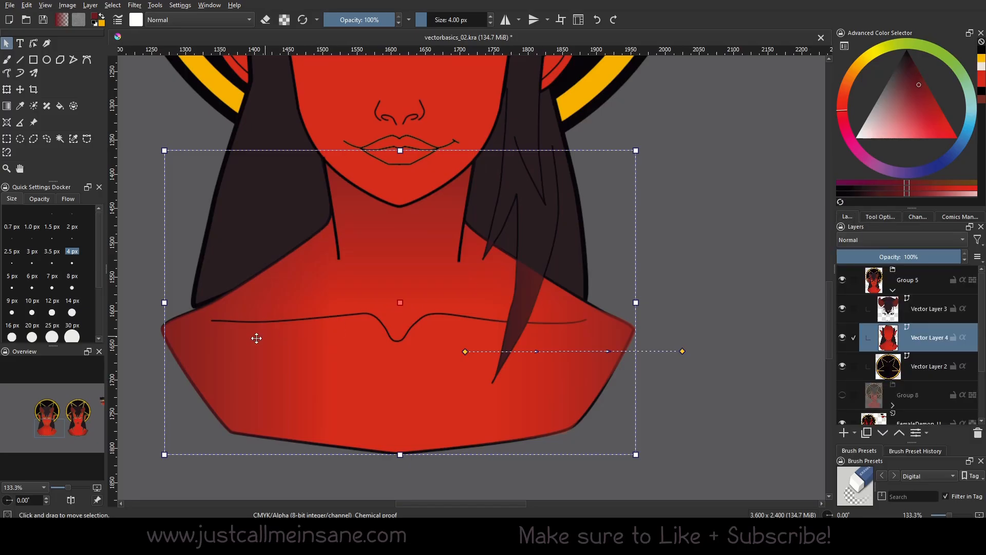
{"action": "left_click", "coordinate": [729, 398]}
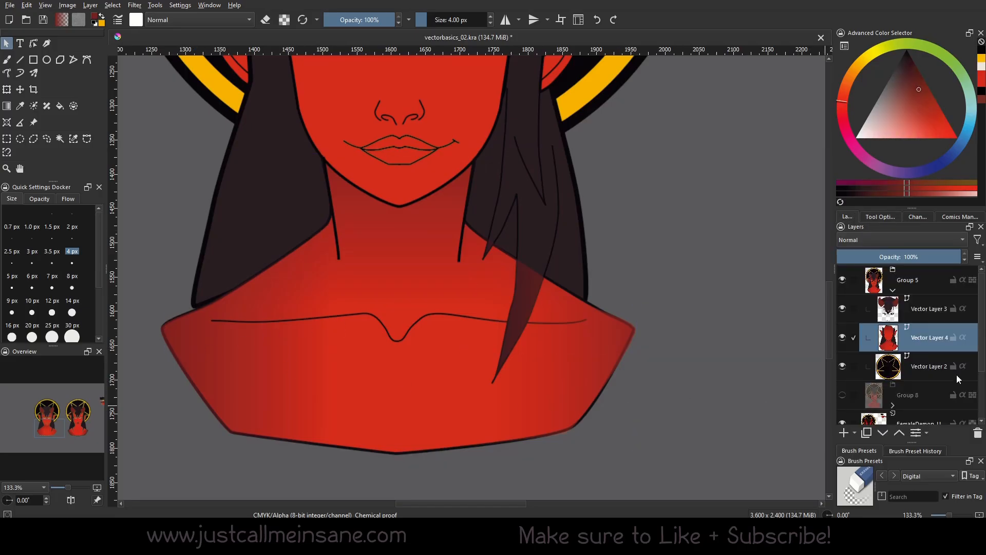
{"action": "left_click", "coordinate": [578, 359]}
{"action": "left_click", "coordinate": [204, 343]}
{"action": "left_click", "coordinate": [169, 334]}
{"action": "left_click", "coordinate": [159, 328]}
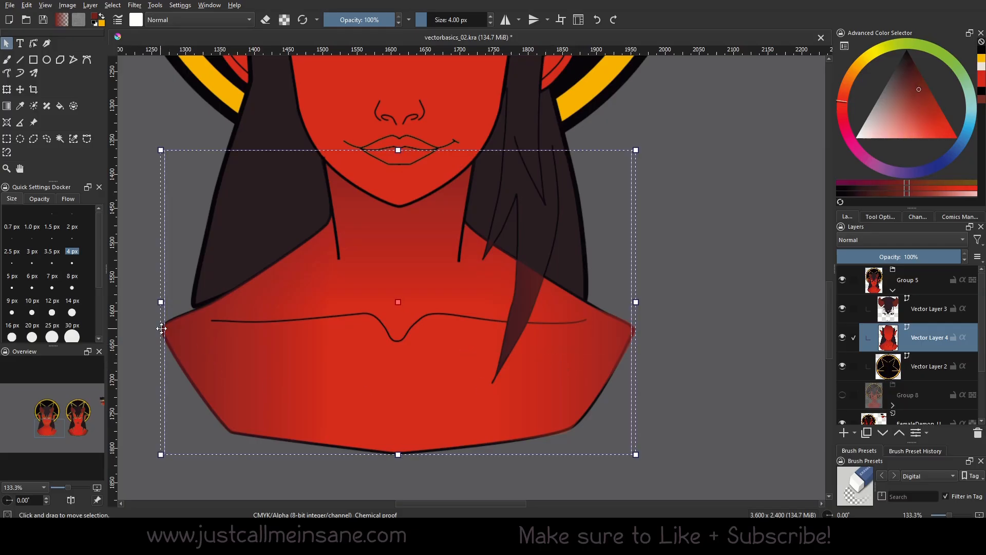
{"action": "right_click", "coordinate": [195, 335]}
{"action": "left_click", "coordinate": [250, 470]}
Move the grouped shoulder shading off the bust into the empty area below it
{"action": "left_click_drag", "start_coordinate": [394, 375], "coordinate": [404, 457]}
{"action": "scroll", "coordinate": [451, 390], "scroll_direction": "down", "scroll_amount": 1}
{"action": "mouse_move", "coordinate": [451, 385]}
{"action": "left_mouse_down"}
{"action": "mouse_move", "coordinate": [444, 254]}
{"action": "mouse_move", "coordinate": [441, 379]}
{"action": "left_mouse_up"}
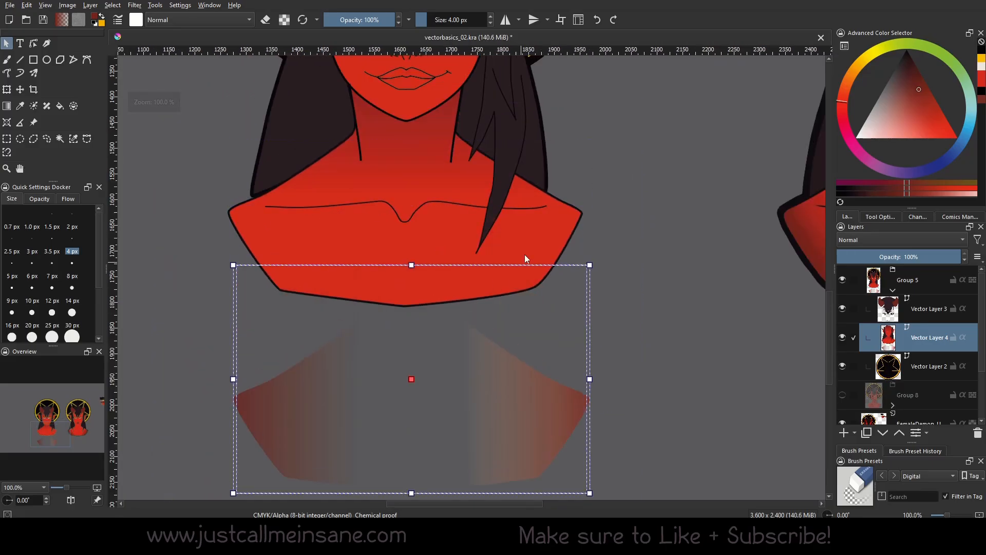
Duplicate the neck and shoulders shape in place and set the copy's fill to None, keeping only its outline
{"action": "left_click", "coordinate": [455, 228]}
{"action": "left_click_drag", "start_coordinate": [651, 261], "coordinate": [685, 350]}
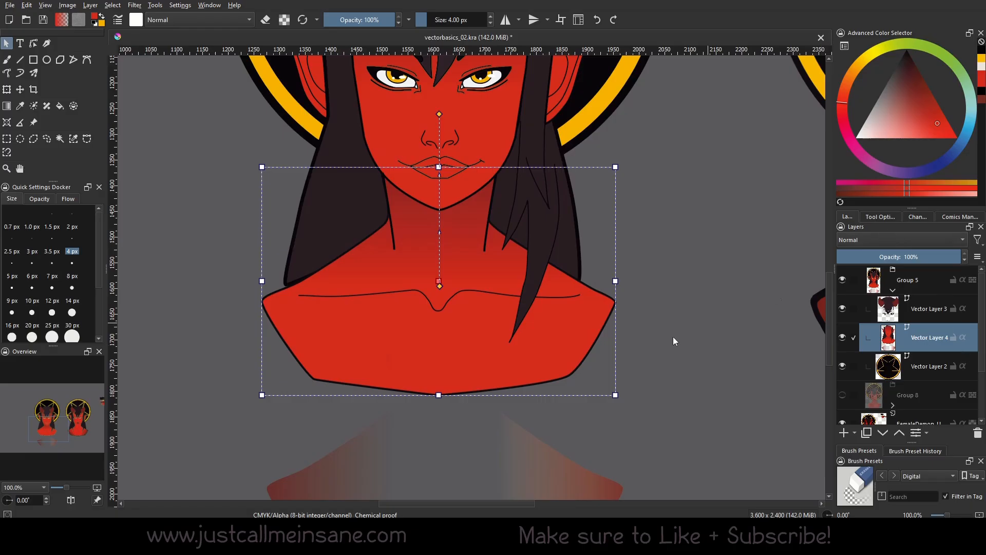
{"action": "mouse_move", "coordinate": [418, 340]}
{"action": "left_mouse_down"}
{"action": "mouse_move", "coordinate": [454, 363]}
{"action": "mouse_move", "coordinate": [430, 357]}
{"action": "mouse_move", "coordinate": [420, 341]}
{"action": "left_mouse_up"}
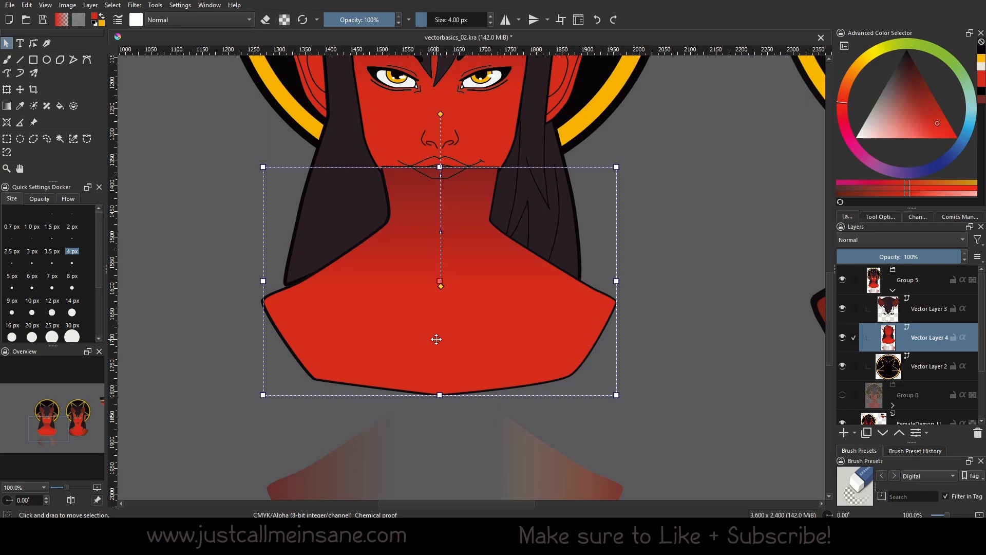
{"action": "left_click", "coordinate": [890, 218]}
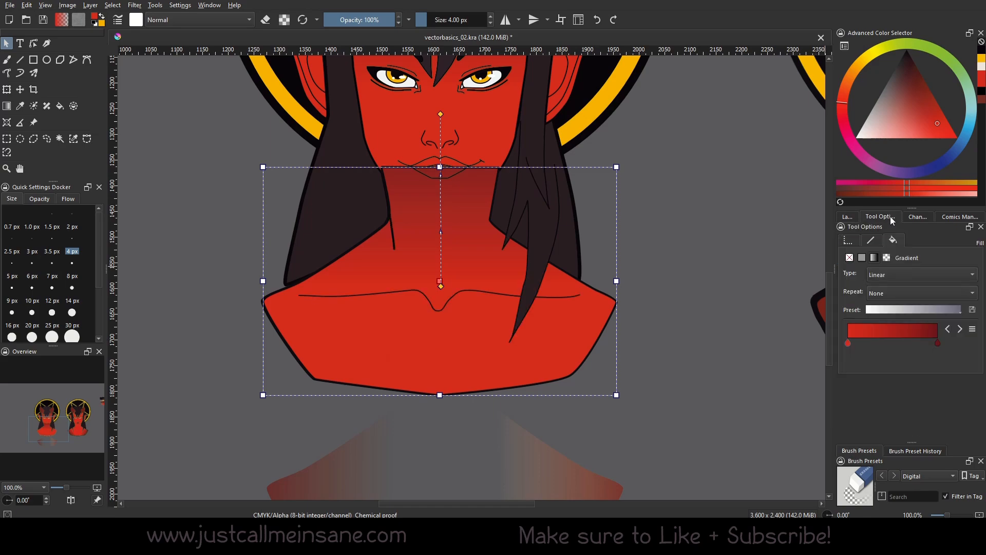
{"action": "left_click", "coordinate": [850, 257]}
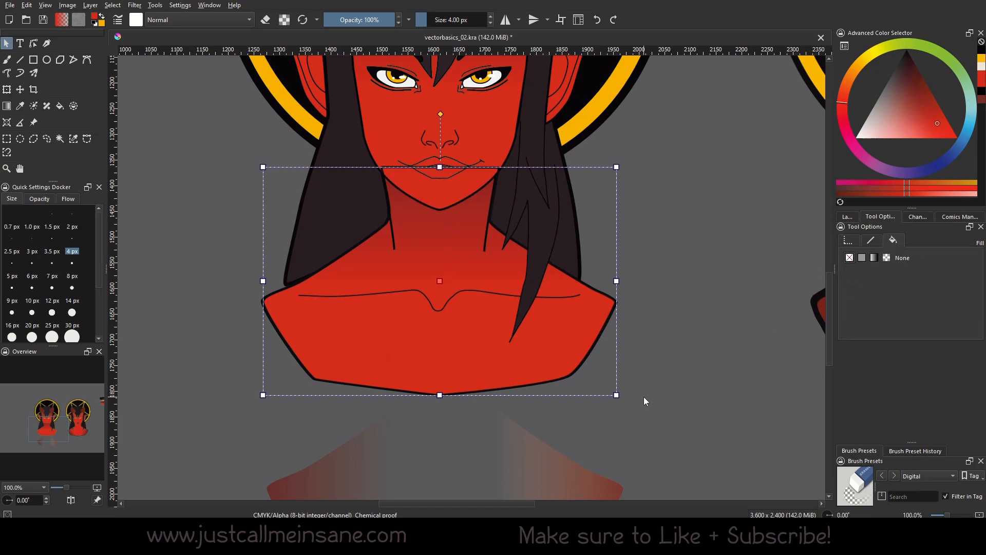
Move the grouped shoulder shading back over the bust and fit its left edge to the shoulder outline
{"action": "left_click", "coordinate": [497, 470]}
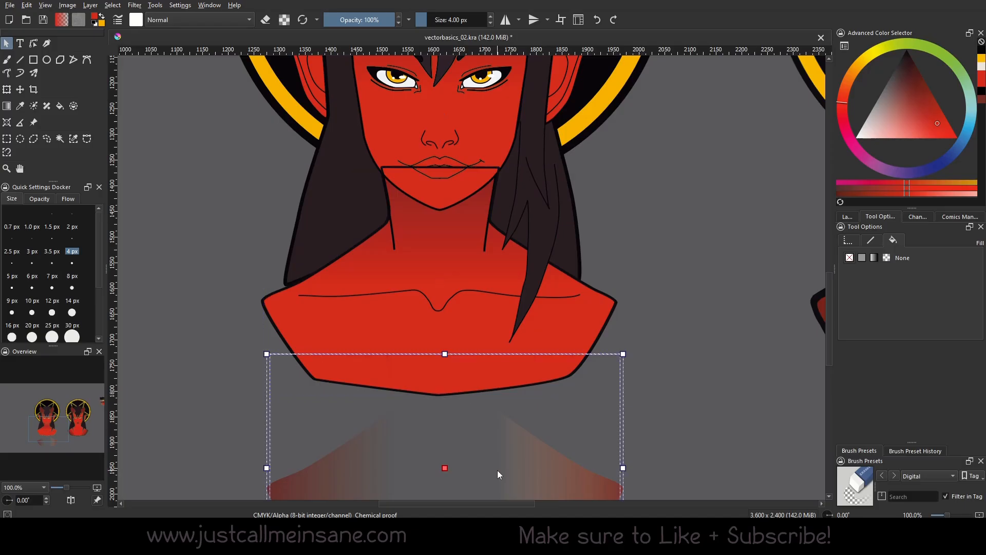
{"action": "left_click_drag", "start_coordinate": [487, 485], "coordinate": [482, 298]}
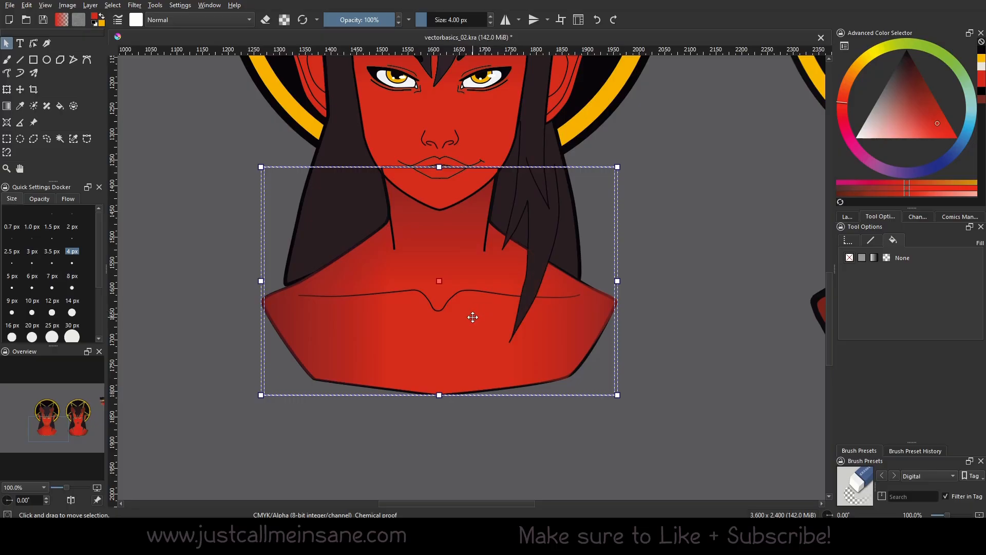
{"action": "scroll", "coordinate": [472, 317], "scroll_direction": "up", "scroll_amount": 1}
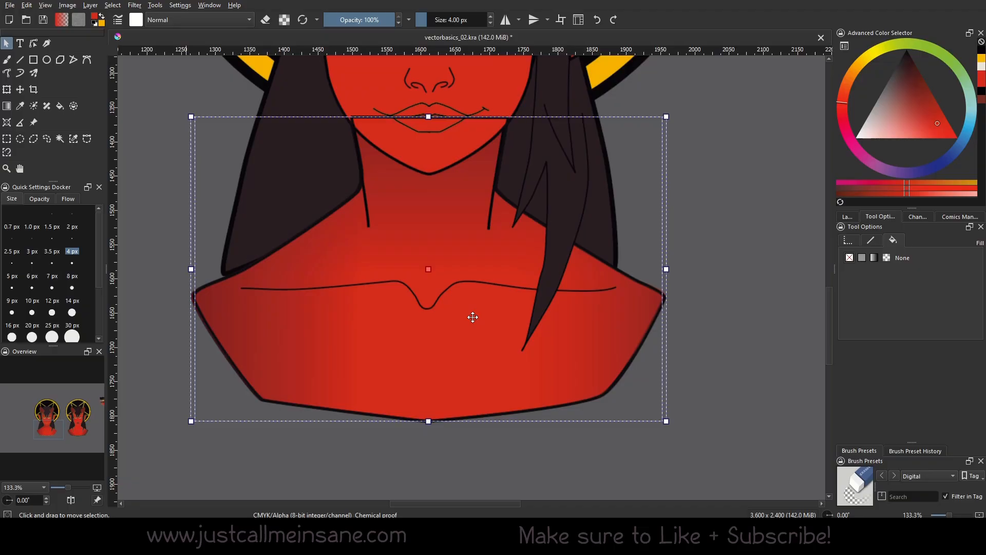
{"action": "scroll", "coordinate": [525, 315], "scroll_direction": "up", "scroll_amount": 1}
{"action": "scroll", "coordinate": [315, 337], "scroll_direction": "up", "scroll_amount": 1}
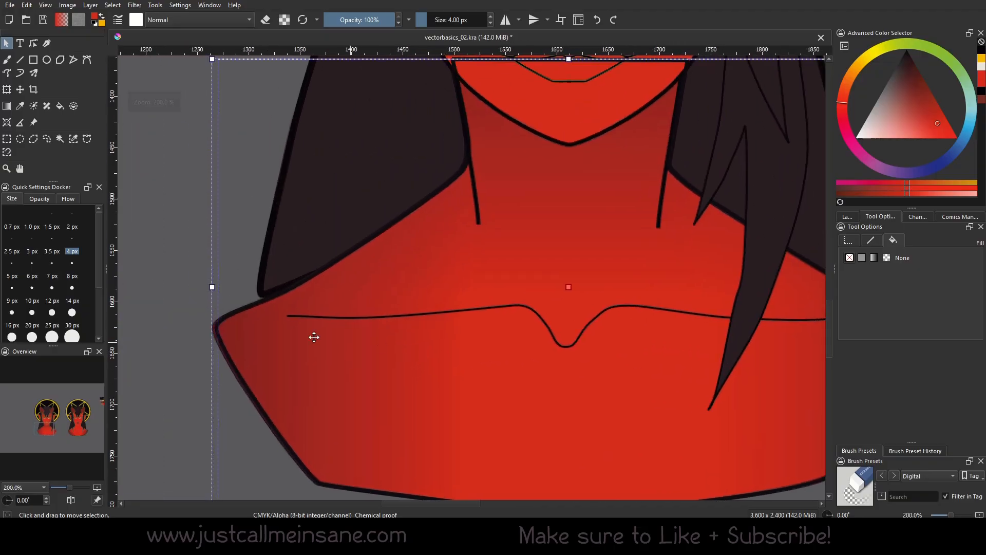
{"action": "left_click_drag", "start_coordinate": [212, 287], "coordinate": [214, 287]}
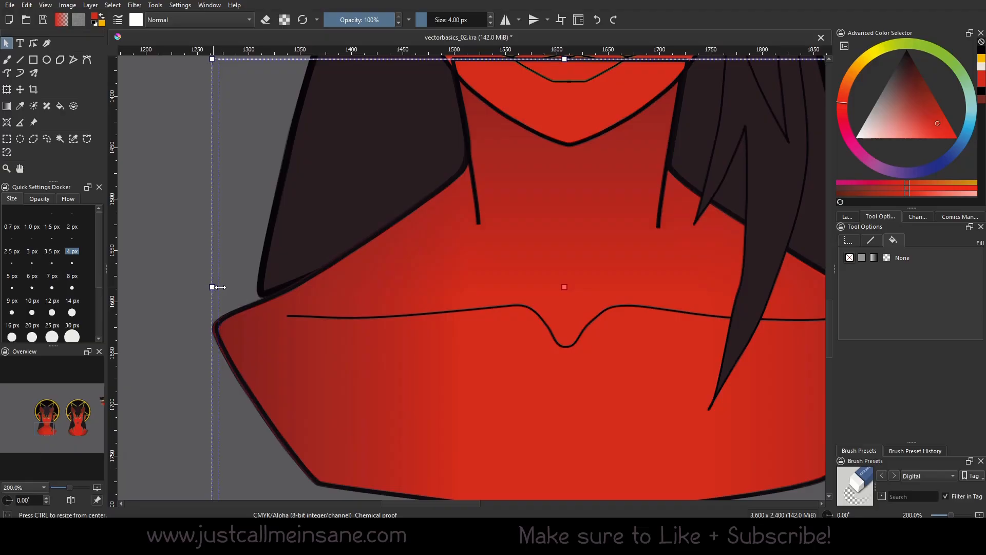
{"action": "left_click", "coordinate": [186, 308]}
Break the unfilled neck and shoulders outline at the two corner points of its straight line across the mouth
{"action": "left_click_drag", "start_coordinate": [510, 213], "coordinate": [399, 430]}
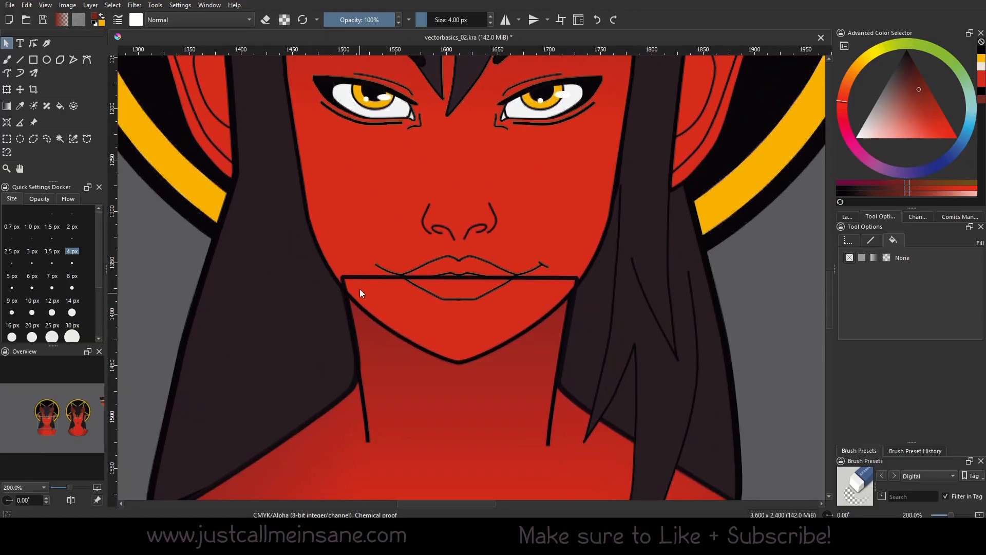
{"action": "left_click", "coordinate": [355, 277]}
{"action": "double_click", "coordinate": [356, 277]}
{"action": "left_click", "coordinate": [342, 278]}
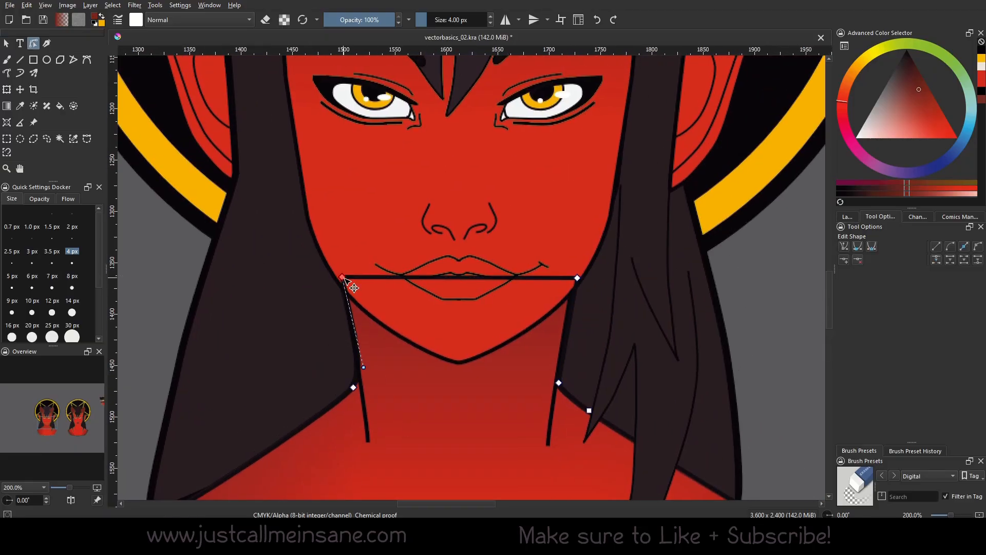
{"action": "right_click", "coordinate": [346, 280]}
{"action": "left_click", "coordinate": [386, 368]}
{"action": "left_click", "coordinate": [578, 278]}
{"action": "right_click", "coordinate": [578, 278]}
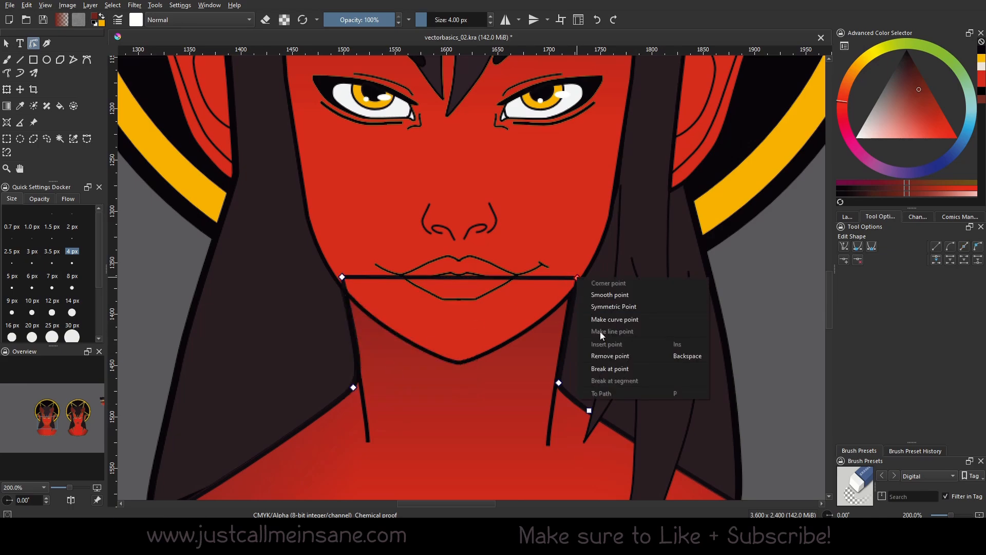
{"action": "left_click", "coordinate": [599, 369]}
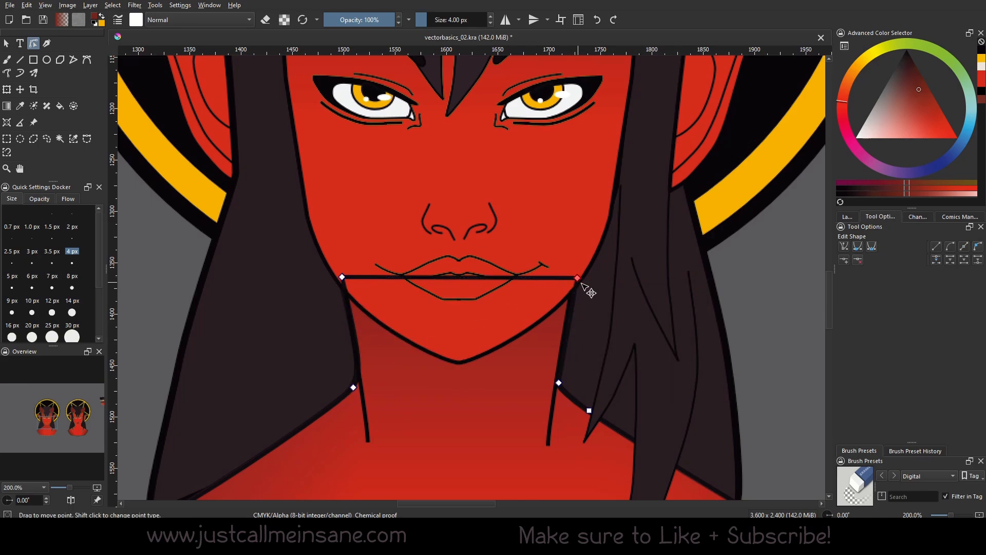
Delete the straight line across the mouth from the bust outline and move its two open end points down onto the jawline
{"action": "left_click_drag", "start_coordinate": [579, 279], "coordinate": [568, 261]}
{"action": "key", "text": "Delete"}
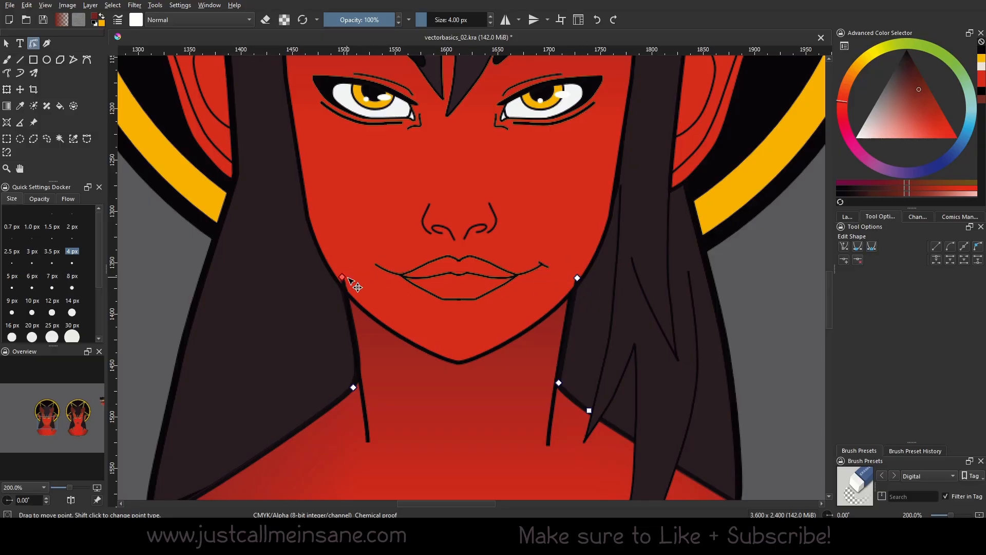
{"action": "left_click_drag", "start_coordinate": [343, 278], "coordinate": [344, 290]}
{"action": "left_click", "coordinate": [577, 279]}
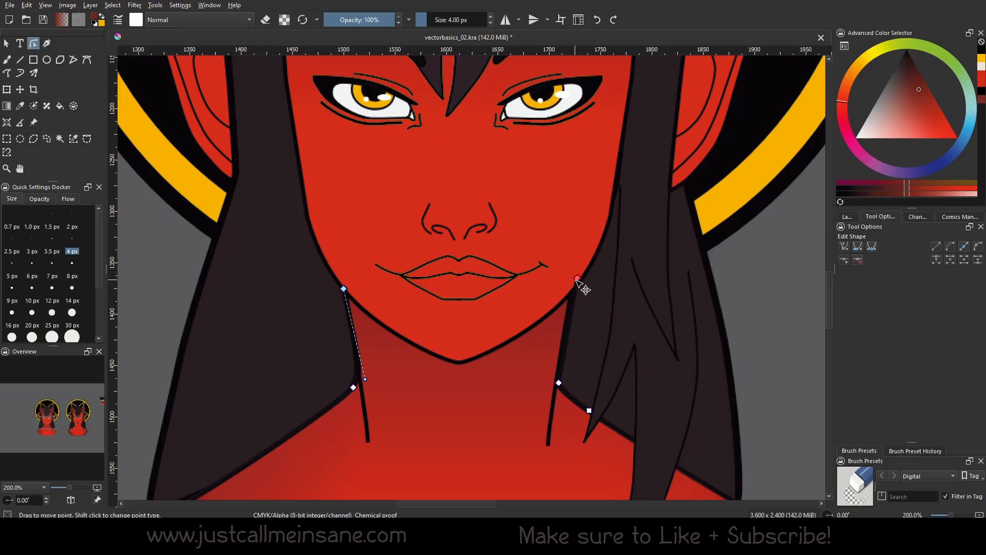
{"action": "left_click_drag", "start_coordinate": [576, 279], "coordinate": [575, 290]}
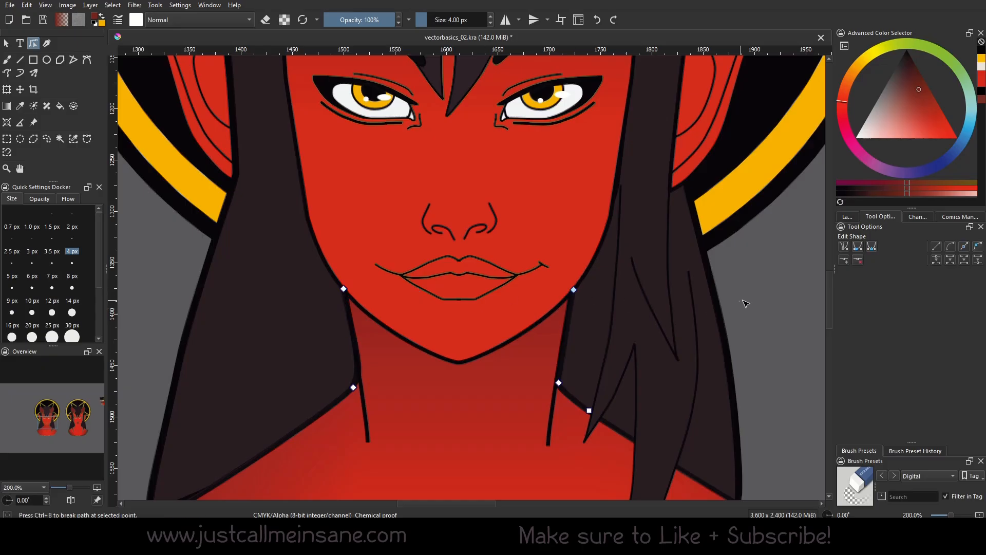
{"action": "left_click", "coordinate": [739, 303]}
Examine the whole bust against the reference and how the outline fits the shading at the right shoulder
{"action": "scroll", "coordinate": [462, 409], "scroll_direction": "down", "scroll_amount": 3}
{"action": "left_click_drag", "start_coordinate": [462, 409], "coordinate": [417, 276]}
{"action": "left_click", "coordinate": [575, 409]}
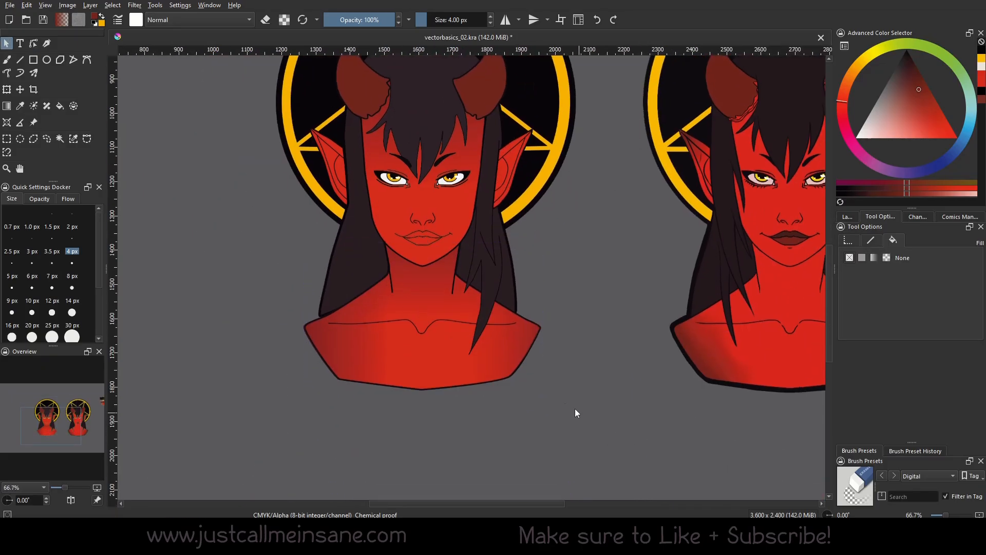
{"action": "left_click_drag", "start_coordinate": [550, 380], "coordinate": [540, 412]}
{"action": "scroll", "coordinate": [530, 414], "scroll_direction": "up", "scroll_amount": 3}
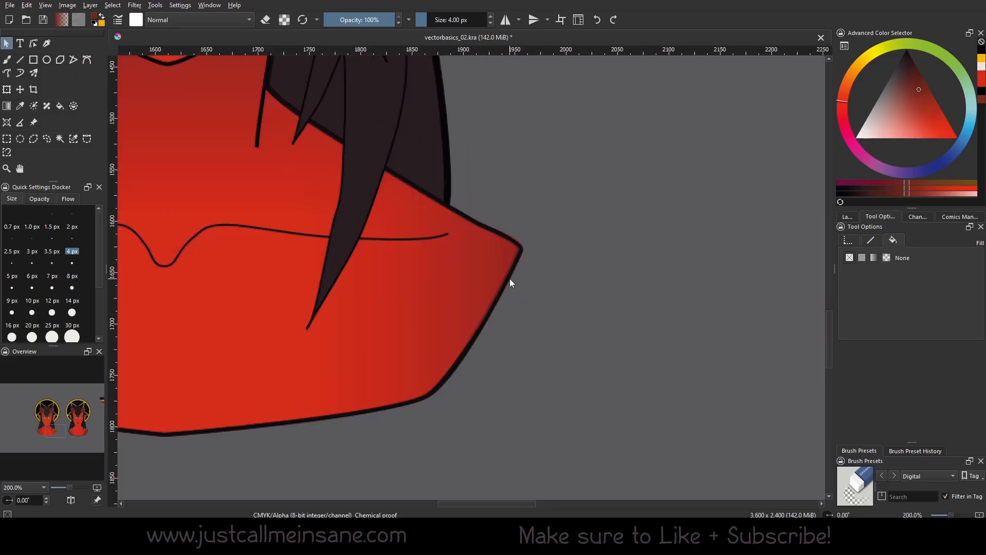
{"action": "left_click", "coordinate": [510, 278]}
{"action": "left_click_drag", "start_coordinate": [509, 367], "coordinate": [688, 385]}
{"action": "scroll", "coordinate": [338, 301], "scroll_direction": "down", "scroll_amount": 1}
{"action": "scroll", "coordinate": [338, 301], "scroll_direction": "down", "scroll_amount": 2}
Move the bust outline, the shoulder shading and the base skin shape off the figure into the empty area beside it
{"action": "left_click_drag", "start_coordinate": [319, 379], "coordinate": [214, 341]}
{"action": "left_click", "coordinate": [189, 360]}
{"action": "left_click", "coordinate": [473, 359]}
{"action": "left_click", "coordinate": [448, 365]}
{"action": "left_click_drag", "start_coordinate": [448, 365], "coordinate": [493, 384]}
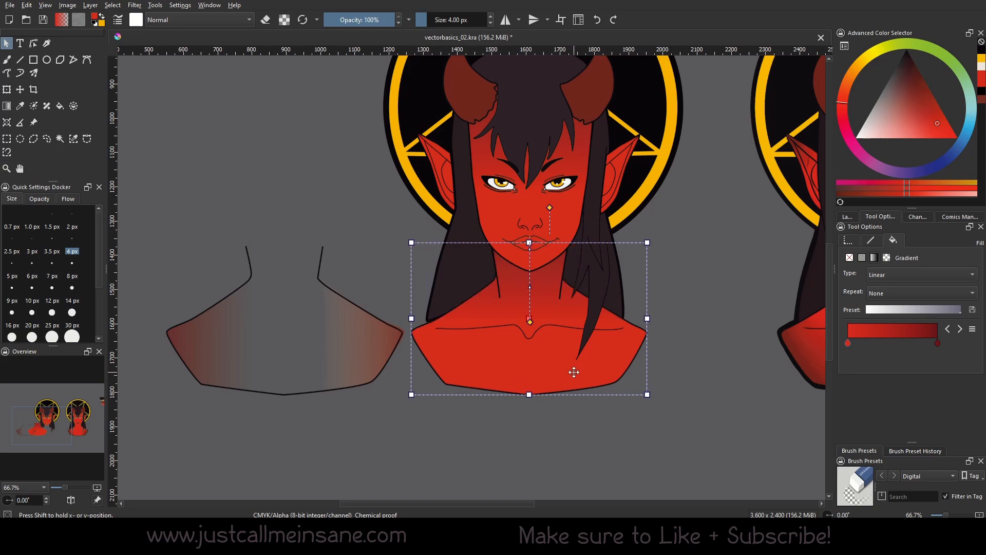
{"action": "left_click_drag", "start_coordinate": [573, 372], "coordinate": [329, 340]}
{"action": "left_click", "coordinate": [476, 463]}
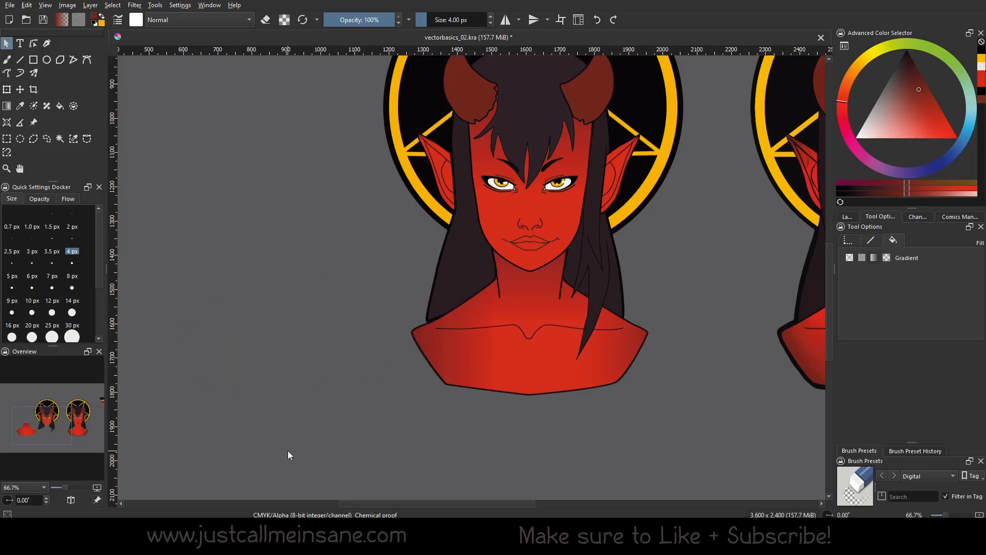
Shift the bust outline's point at the left shoulder tip slightly outward so the stroke covers the edge of the shading
{"action": "left_click_drag", "start_coordinate": [528, 401], "coordinate": [480, 412]}
{"action": "scroll", "coordinate": [324, 353], "scroll_direction": "up", "scroll_amount": 4}
{"action": "left_click", "coordinate": [561, 364]}
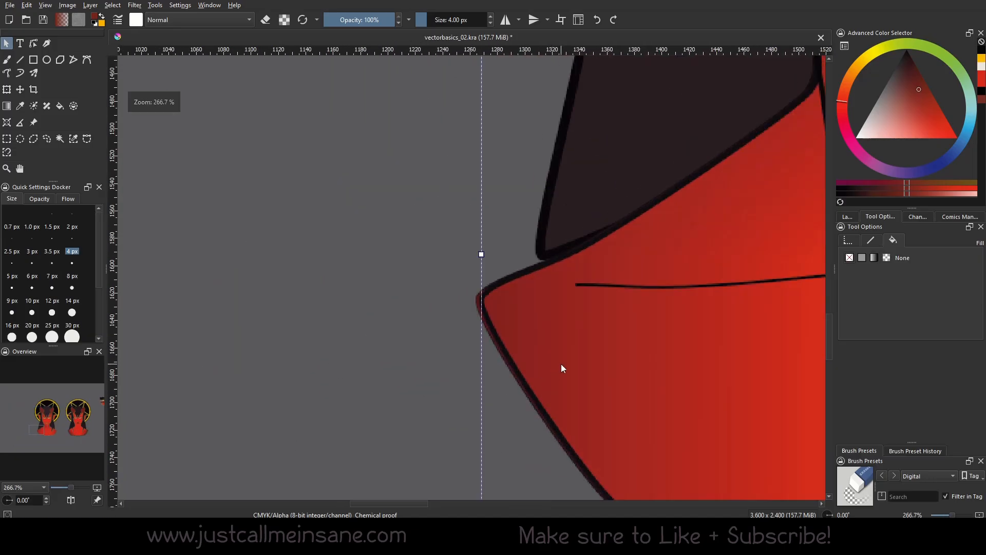
{"action": "left_click_drag", "start_coordinate": [539, 343], "coordinate": [355, 347]}
{"action": "double_click", "coordinate": [361, 348]}
{"action": "left_click_drag", "start_coordinate": [298, 300], "coordinate": [295, 298]}
{"action": "scroll", "coordinate": [591, 332], "scroll_direction": "down", "scroll_amount": 1}
{"action": "left_click", "coordinate": [345, 397]}
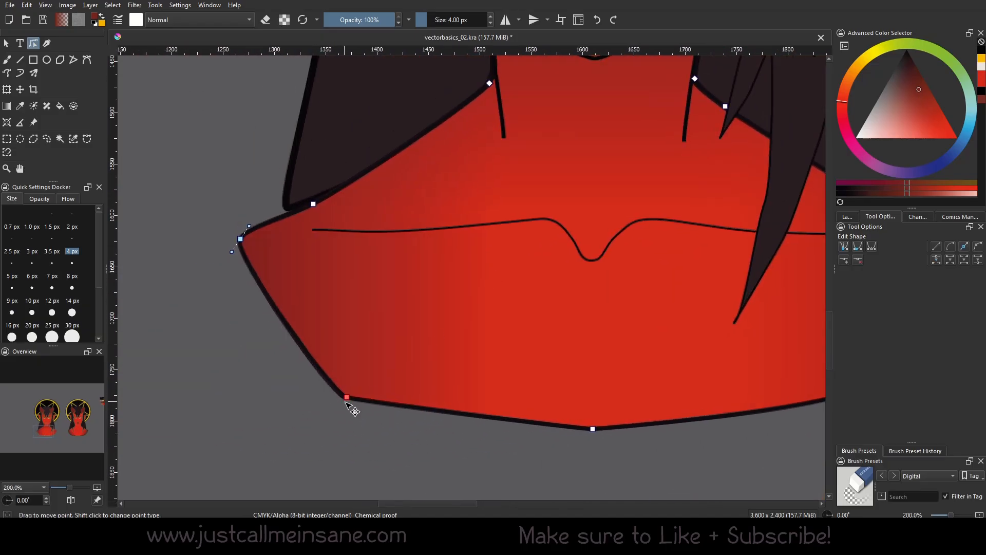
{"action": "left_click_drag", "start_coordinate": [708, 313], "coordinate": [246, 342]}
{"action": "double_click", "coordinate": [492, 301]}
{"action": "scroll", "coordinate": [610, 374], "scroll_direction": "down", "scroll_amount": 3}
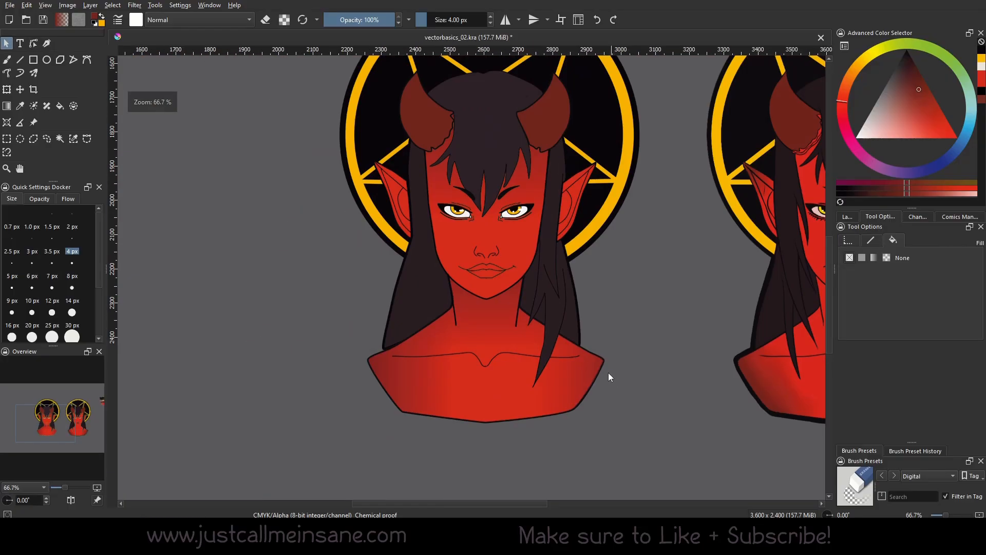
{"action": "left_click_drag", "start_coordinate": [608, 372], "coordinate": [532, 402]}
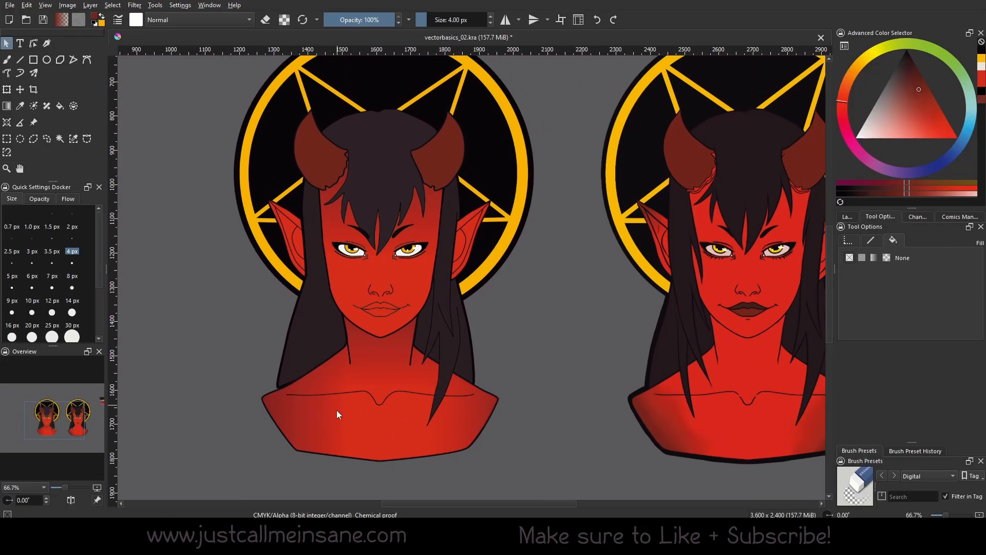
{"action": "left_click_drag", "start_coordinate": [480, 359], "coordinate": [491, 358]}
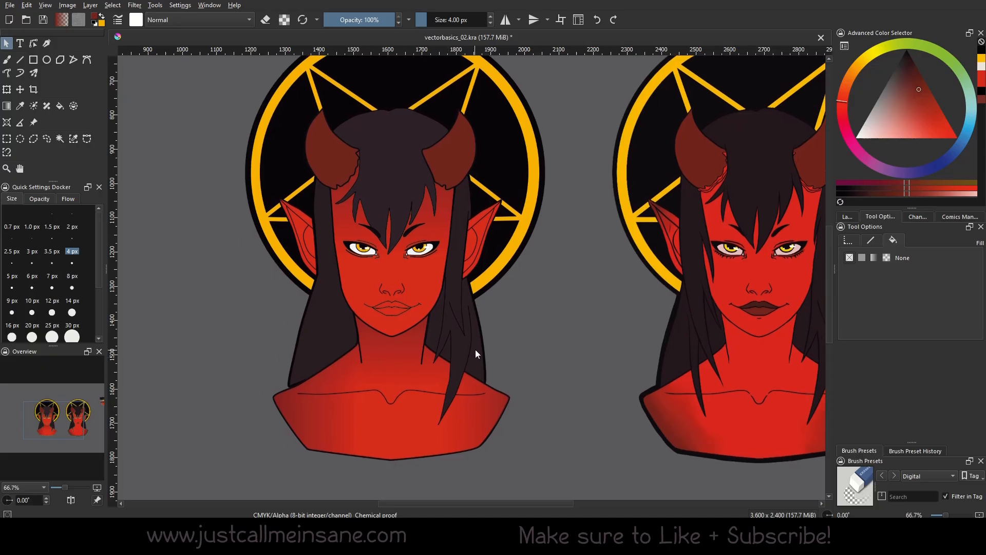
Add a new vector layer directly above Vector Layer 4 and paste the bust outline onto it
{"action": "left_click", "coordinate": [847, 216]}
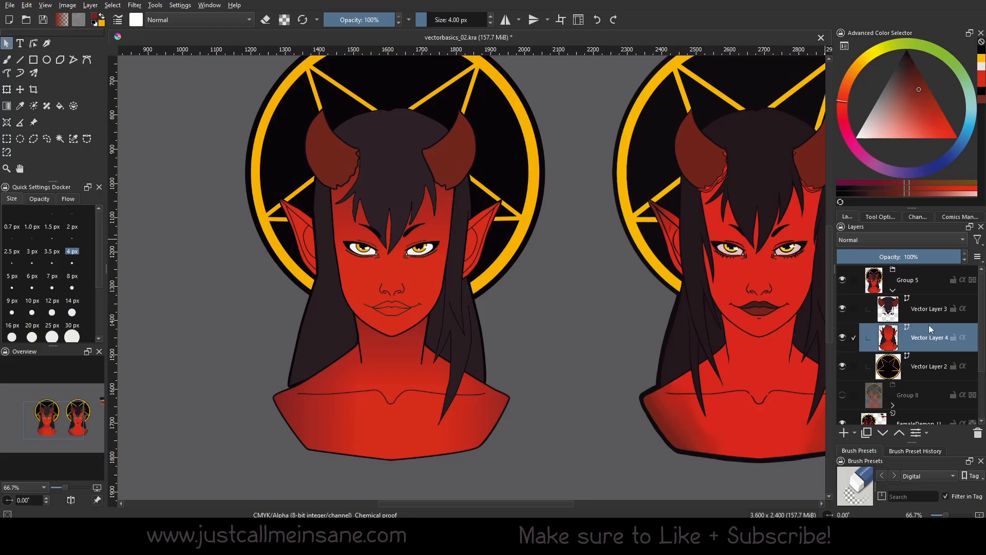
{"action": "double_click", "coordinate": [501, 390]}
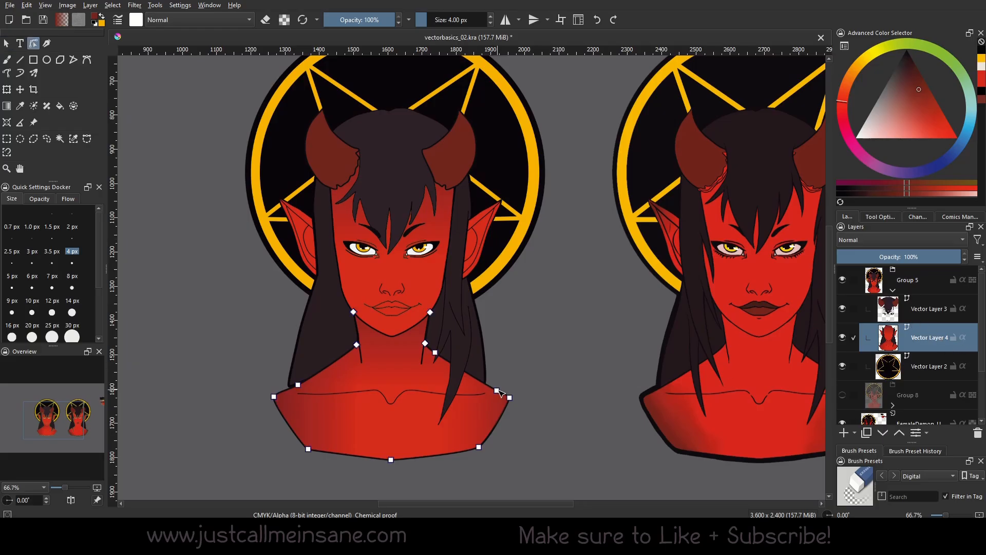
{"action": "left_click", "coordinate": [7, 43]}
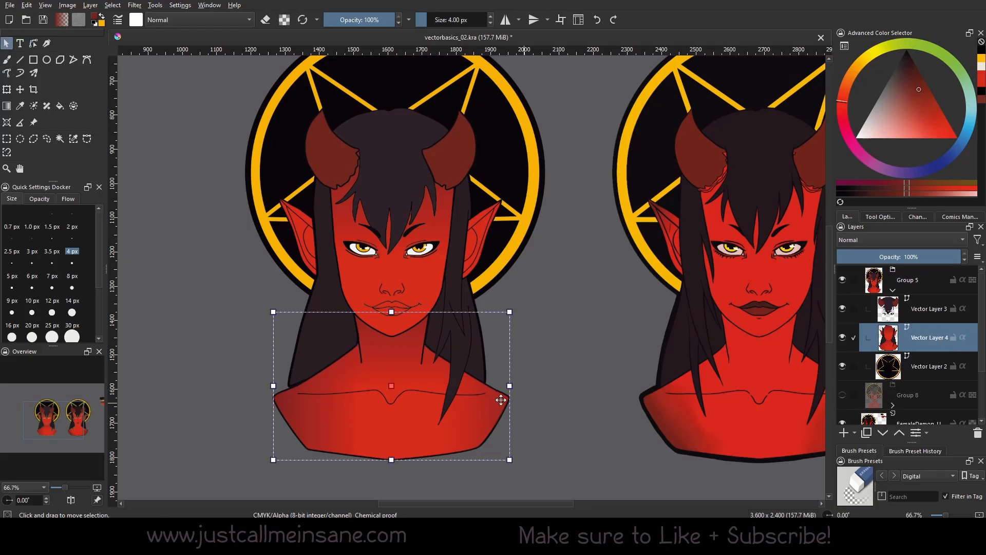
{"action": "left_click", "coordinate": [571, 452]}
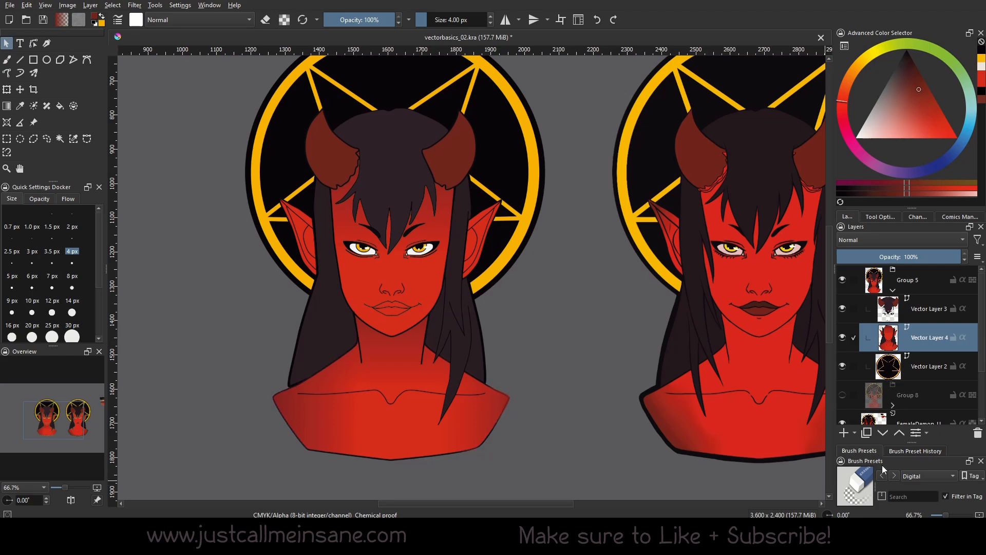
{"action": "left_click", "coordinate": [855, 433]}
{"action": "left_click", "coordinate": [871, 328]}
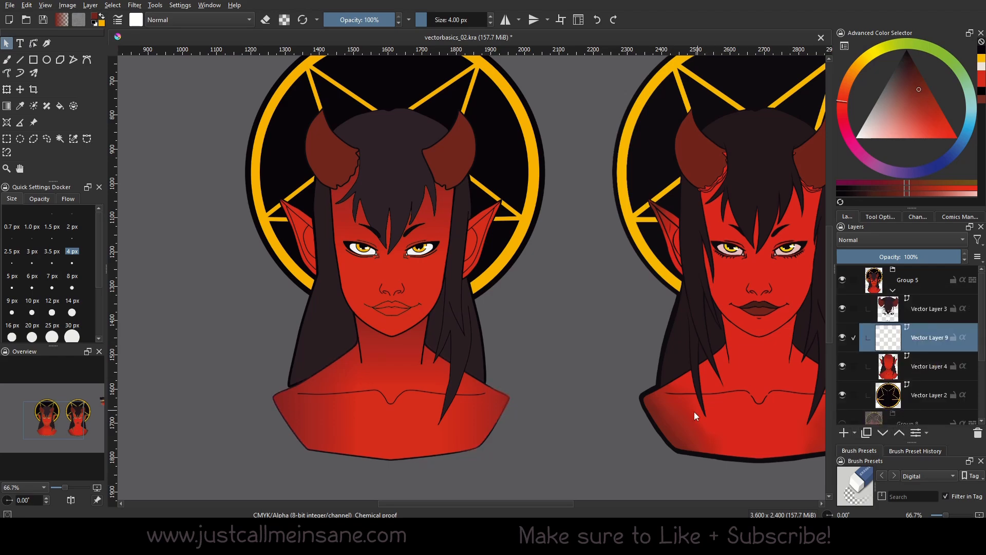
{"action": "key", "text": "ctrl+v"}
{"action": "left_click", "coordinate": [605, 368]}
Hide Vector Layer 9 and select the shoulder shading on Vector Layer 4
{"action": "left_click", "coordinate": [842, 340]}
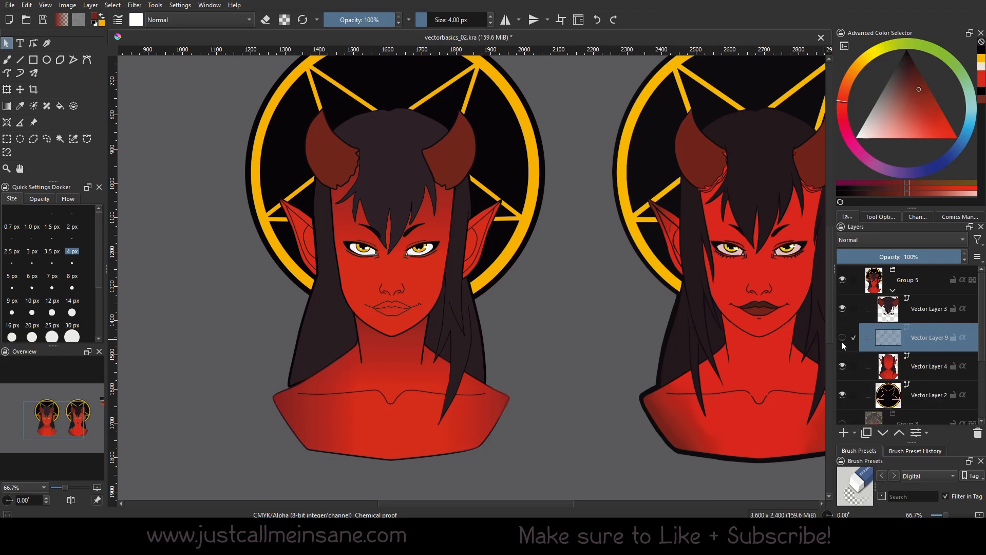
{"action": "left_click", "coordinate": [889, 367]}
{"action": "scroll", "coordinate": [503, 396], "scroll_direction": "up", "scroll_amount": 3}
{"action": "left_click", "coordinate": [669, 346]}
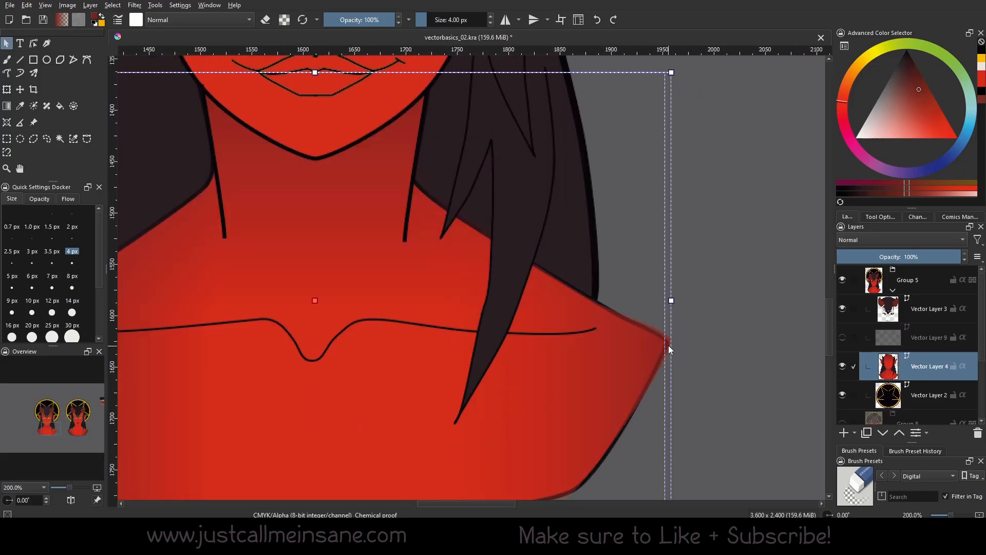
{"action": "right_click", "coordinate": [667, 349]}
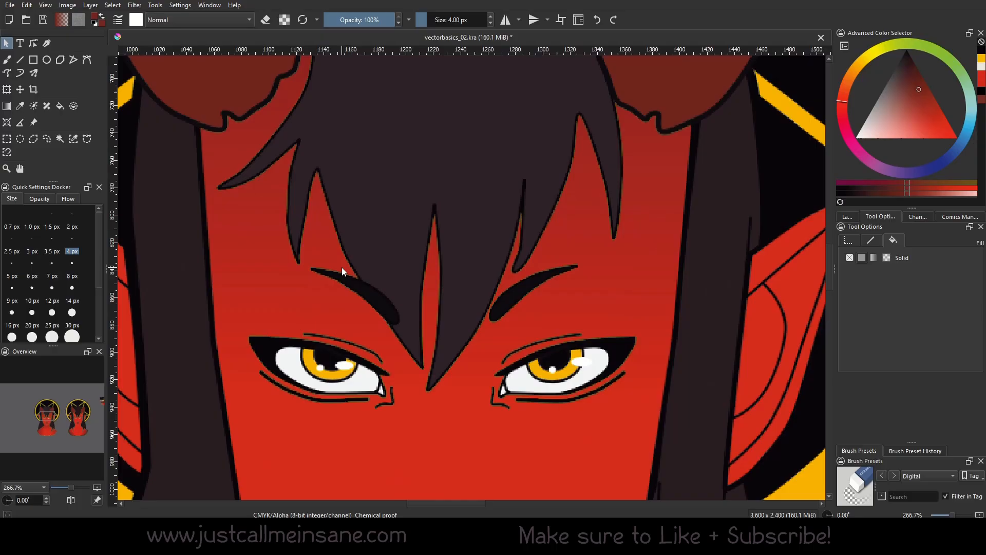
Try to pull the left eyebrow's upper curve point inward away from the hair, and undo that point move
{"action": "scroll", "coordinate": [341, 267], "scroll_direction": "up", "scroll_amount": 2}
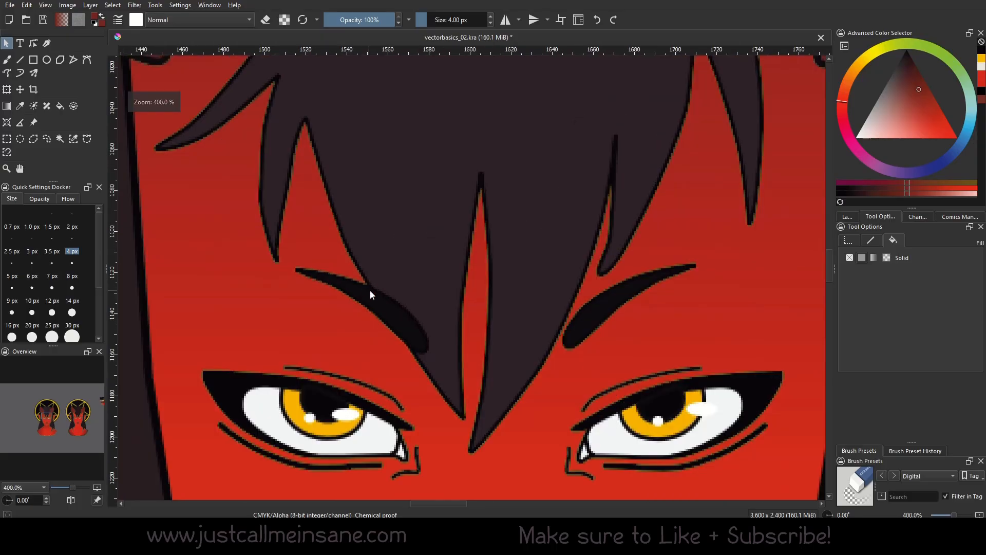
{"action": "left_click", "coordinate": [367, 291]}
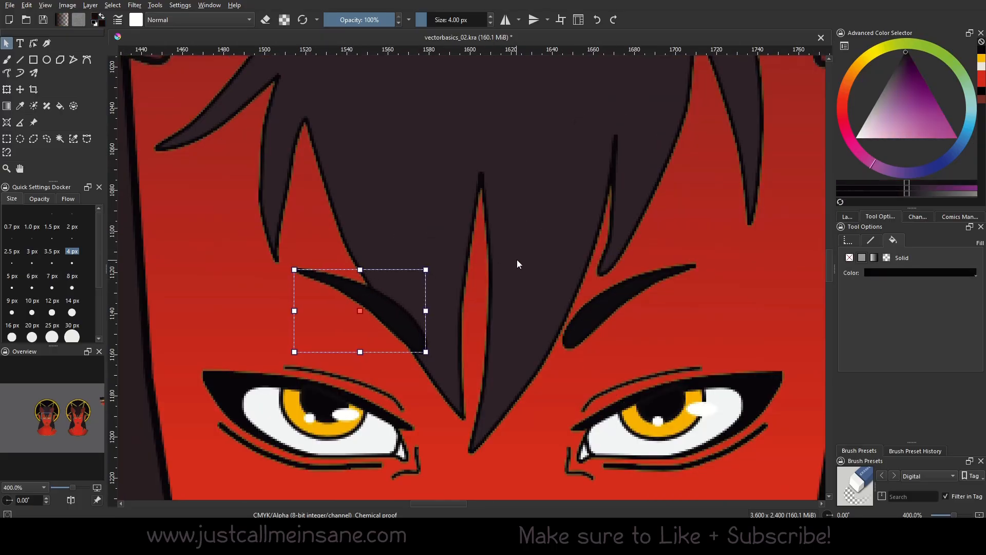
{"action": "scroll", "coordinate": [517, 260], "scroll_direction": "down", "scroll_amount": 2}
{"action": "left_click", "coordinate": [801, 476]}
{"action": "left_click_drag", "start_coordinate": [492, 244], "coordinate": [435, 237]}
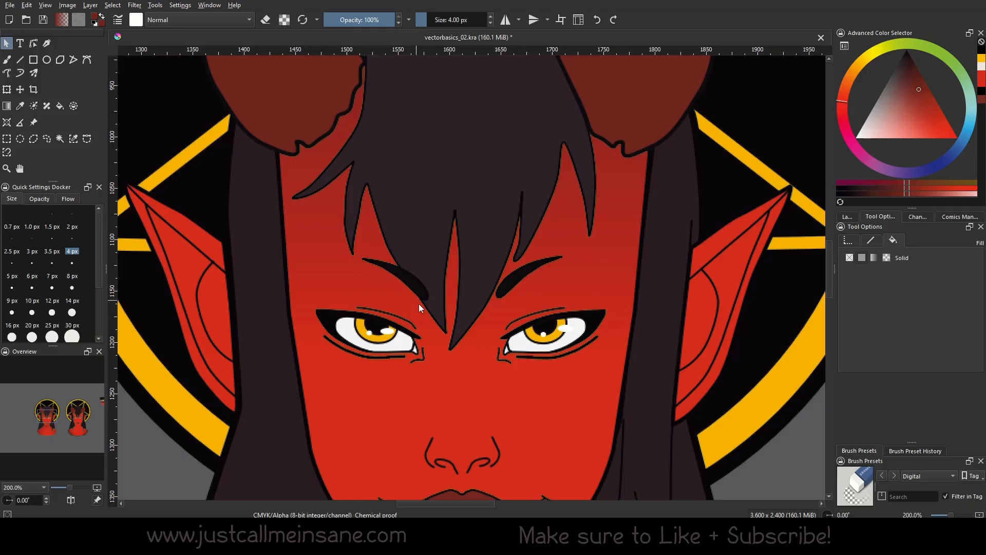
{"action": "scroll", "coordinate": [414, 279], "scroll_direction": "up", "scroll_amount": 2}
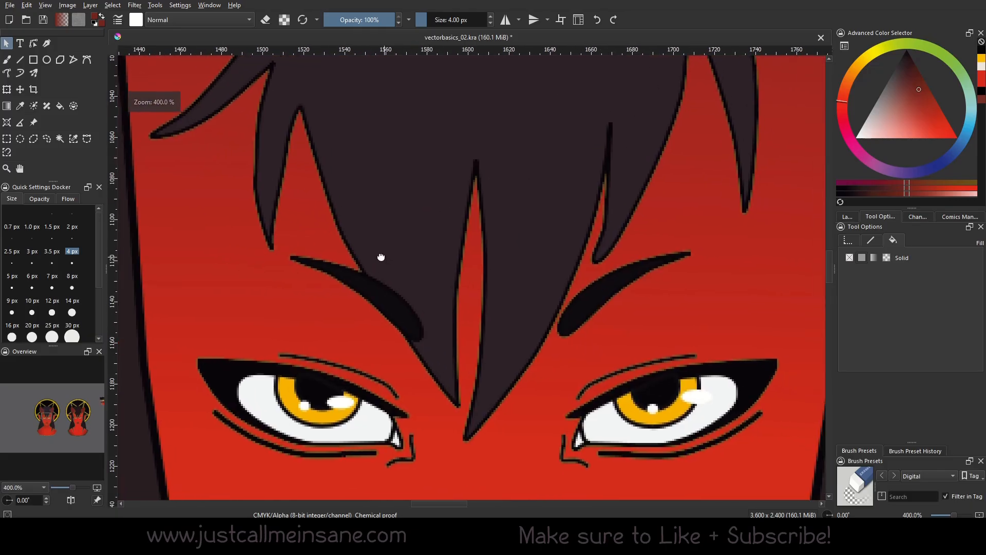
{"action": "double_click", "coordinate": [378, 284]}
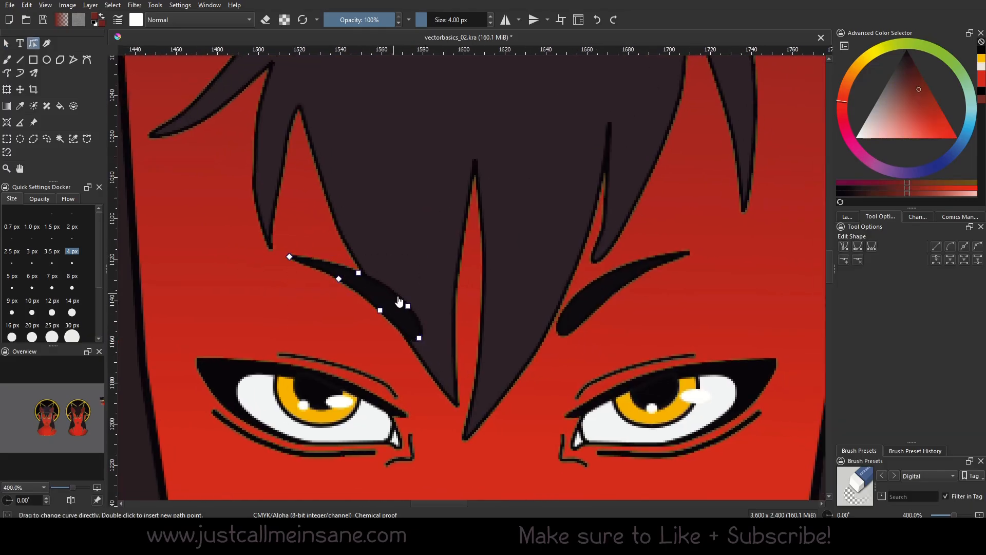
{"action": "mouse_move", "coordinate": [408, 306]}
{"action": "left_mouse_down"}
{"action": "mouse_move", "coordinate": [384, 312]}
{"action": "mouse_move", "coordinate": [397, 307]}
{"action": "left_mouse_up"}
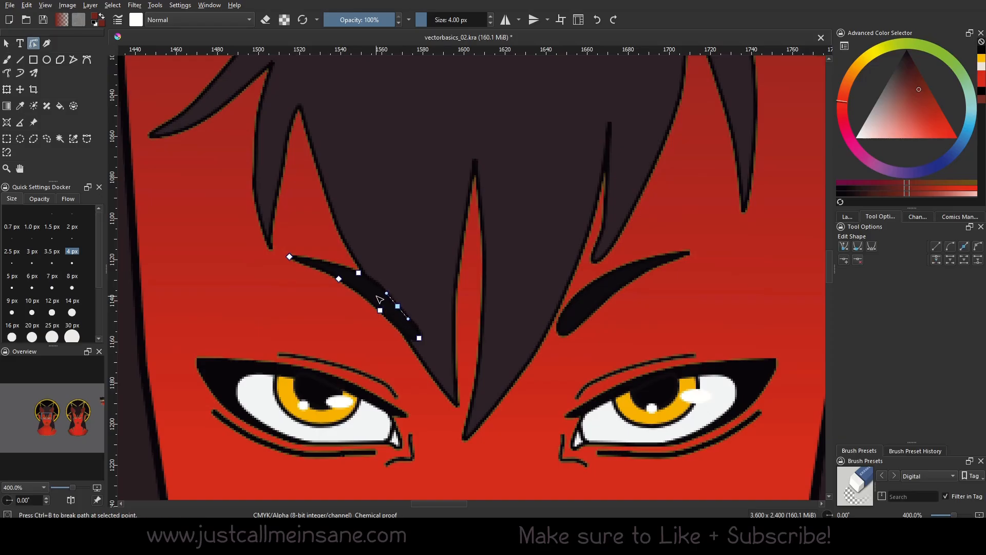
{"action": "key", "text": "ctrl+z"}
Draw a closed four-point Bezier shape along the hair edge, covering the part of the left eyebrow that overlaps the hair
{"action": "left_click", "coordinate": [87, 59]}
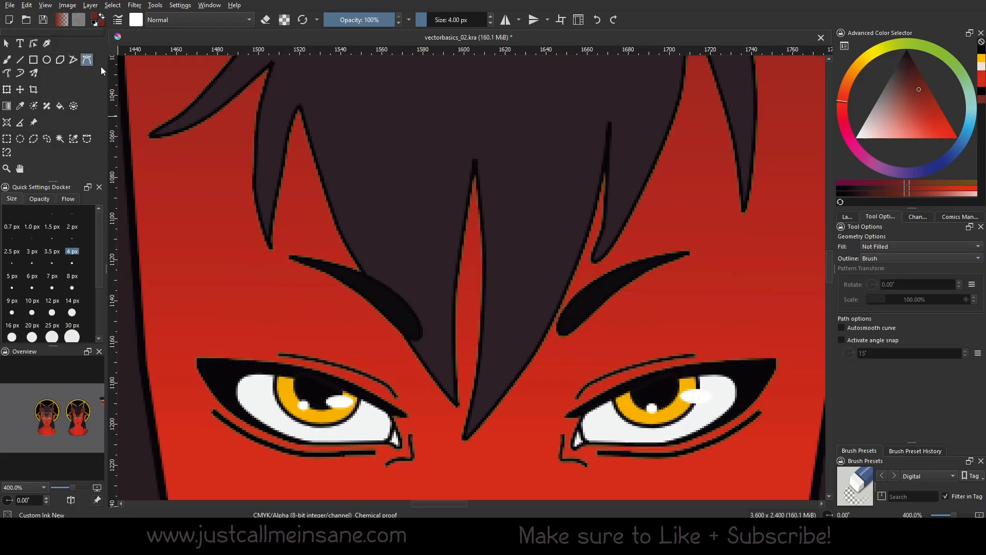
{"action": "left_click_drag", "start_coordinate": [361, 258], "coordinate": [362, 272]}
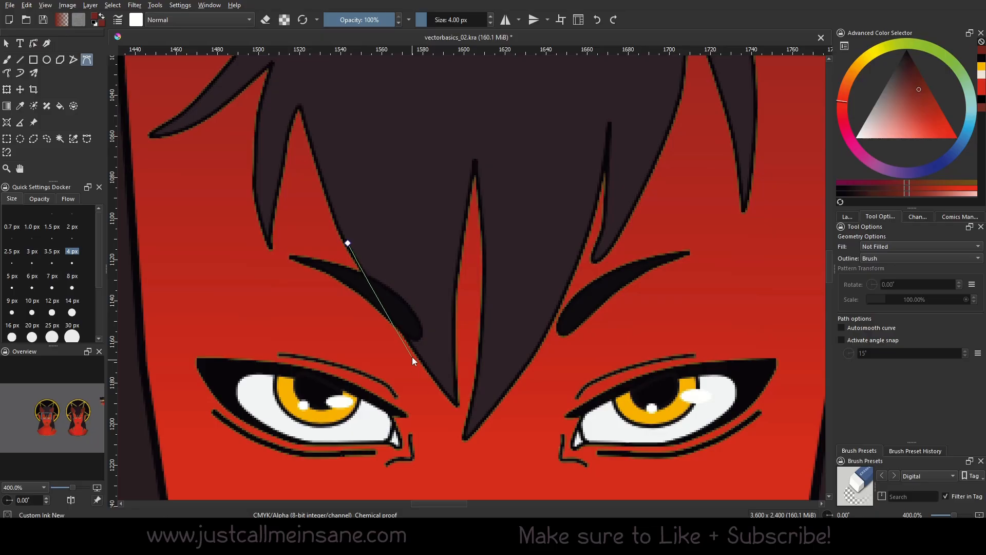
{"action": "left_click_drag", "start_coordinate": [416, 351], "coordinate": [426, 361]}
{"action": "left_click_drag", "start_coordinate": [441, 297], "coordinate": [440, 288]}
{"action": "left_click", "coordinate": [347, 243]}
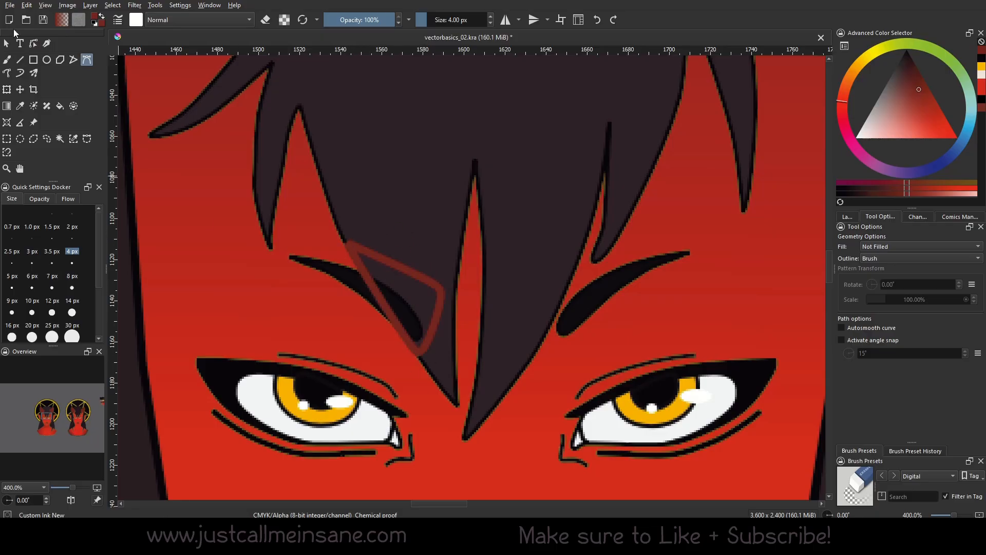
Give the new shape over the left eyebrow a solid blue fill and remove its stroke
{"action": "left_click", "coordinate": [6, 43]}
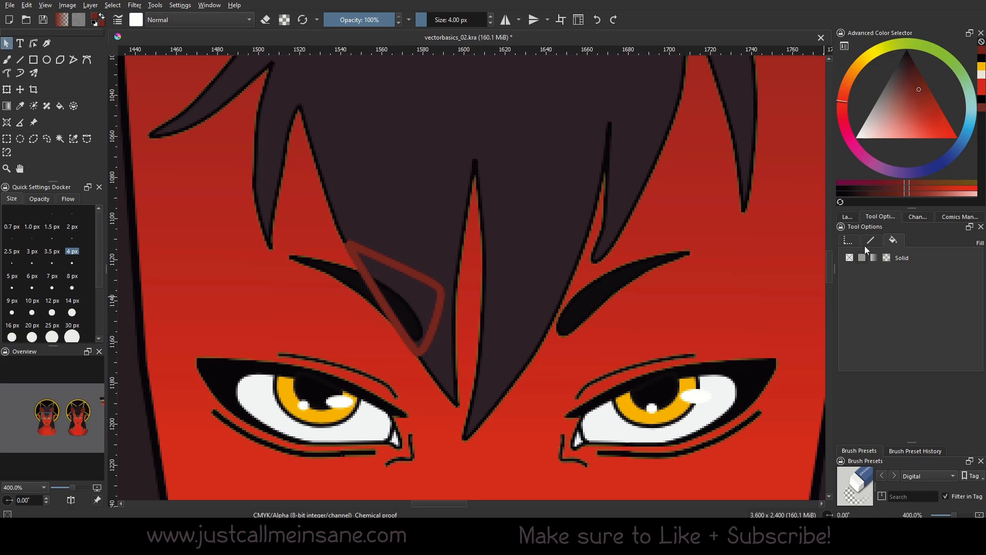
{"action": "left_click", "coordinate": [412, 273]}
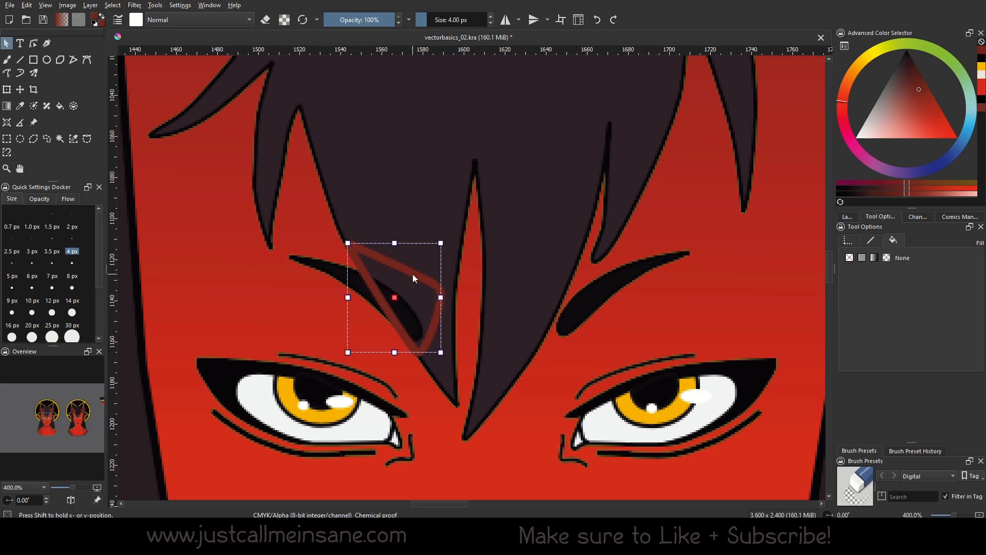
{"action": "left_click", "coordinate": [864, 257]}
{"action": "left_click", "coordinate": [849, 258]}
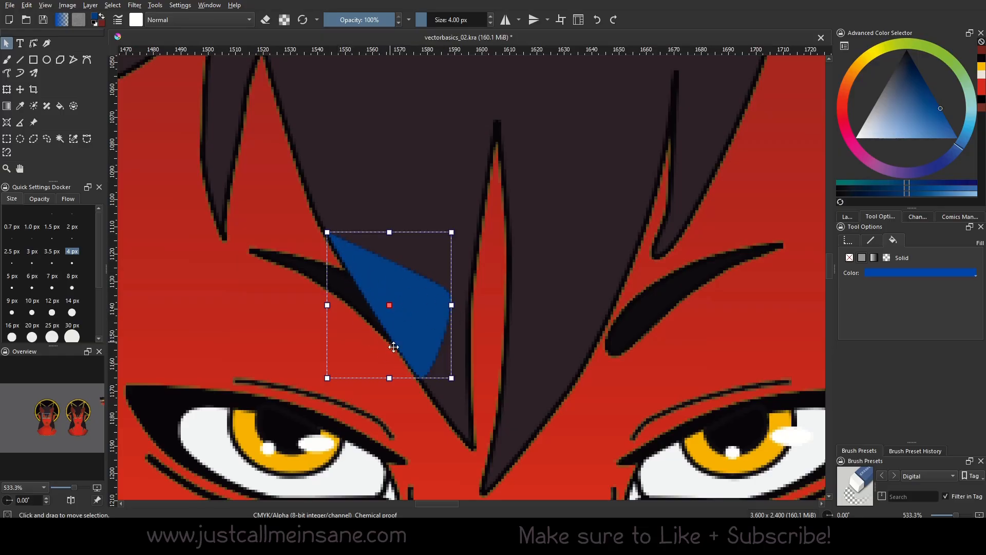
Subtract the solid blue shape from the left eyebrow to trim the part overlapping the hair
{"action": "left_click", "coordinate": [327, 282]}
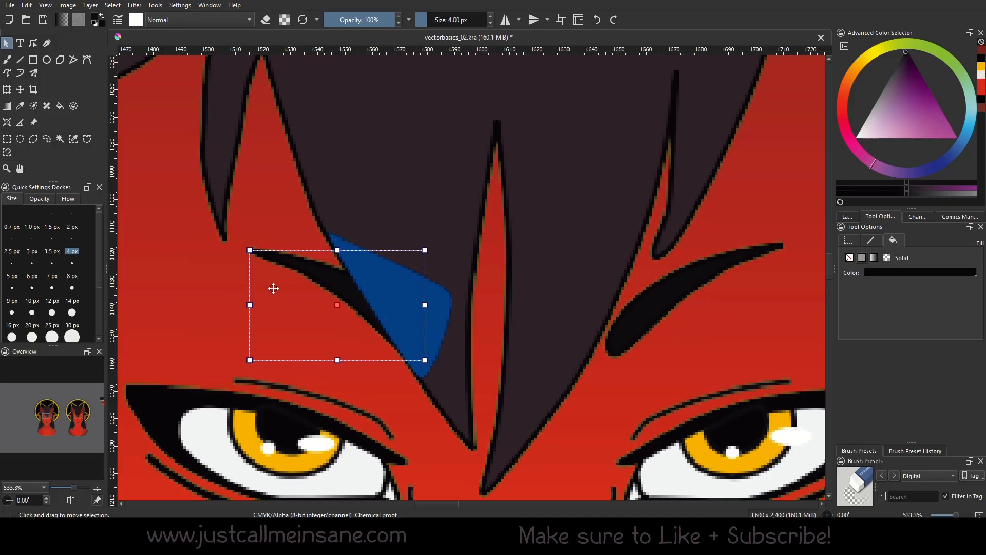
{"action": "left_click", "coordinate": [392, 276], "text": "shift"}
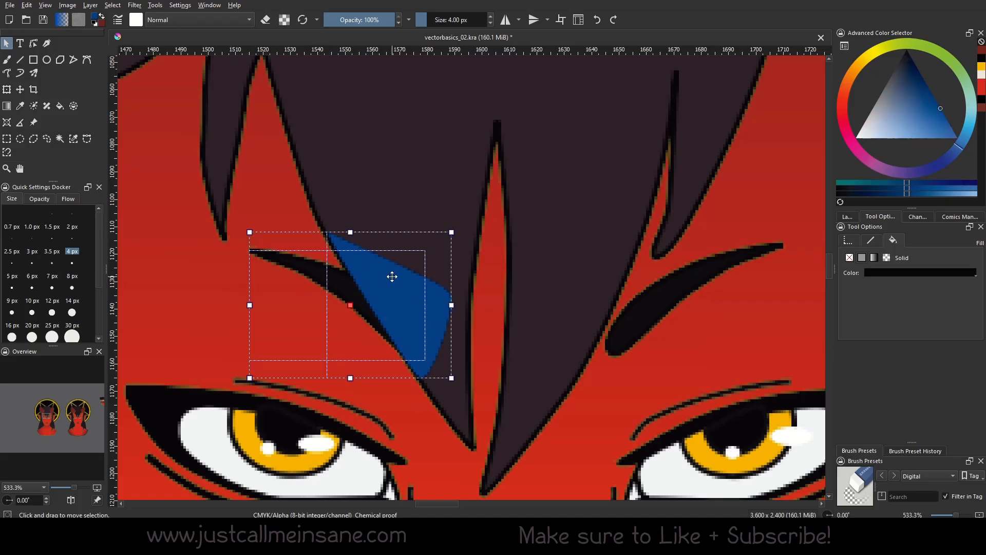
{"action": "right_click", "coordinate": [392, 277]}
{"action": "mouse_move", "coordinate": [426, 304]}
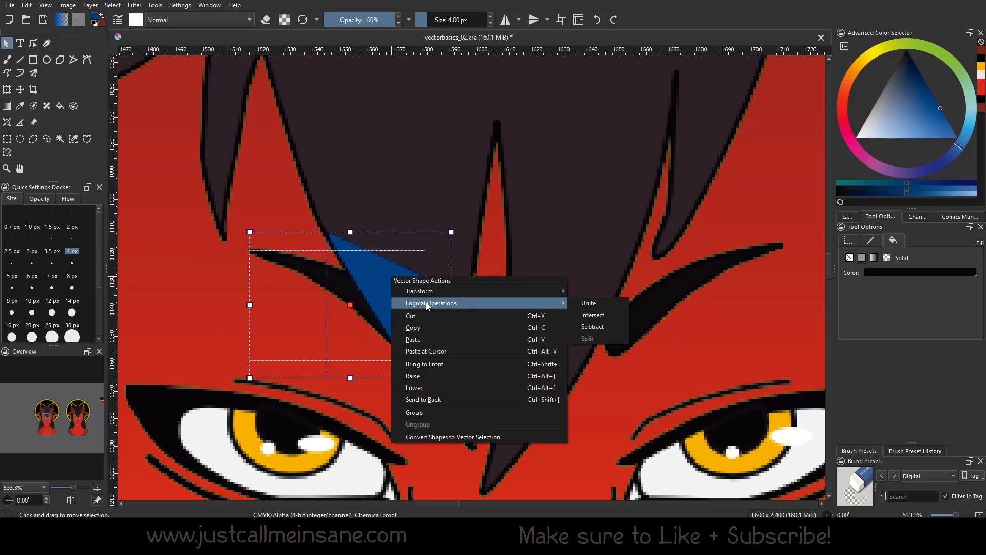
{"action": "left_click", "coordinate": [614, 325]}
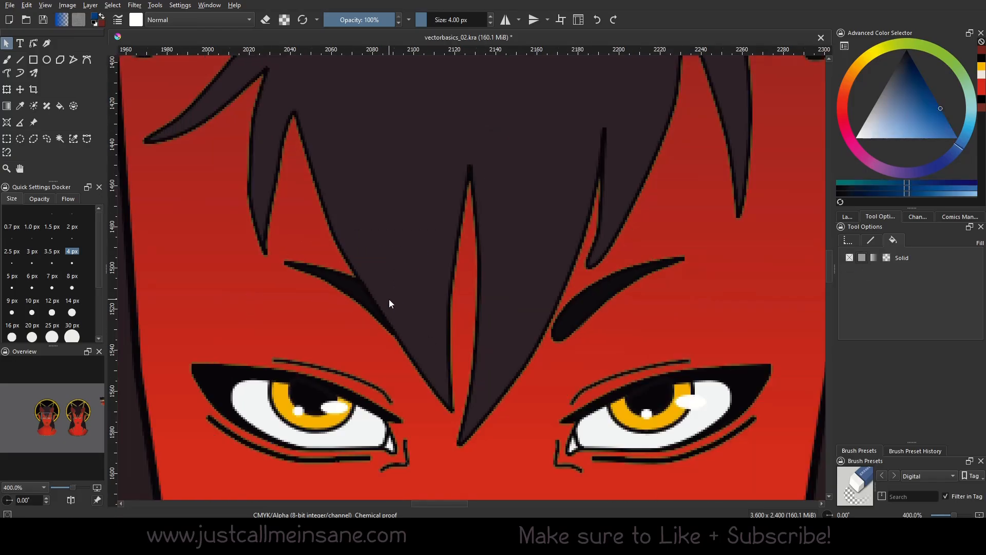
Examine the trimmed left eyebrow up close and within the whole face, comparing it with the reference artwork
{"action": "scroll", "coordinate": [390, 301], "scroll_direction": "down", "scroll_amount": 2}
{"action": "scroll", "coordinate": [419, 335], "scroll_direction": "down", "scroll_amount": 1}
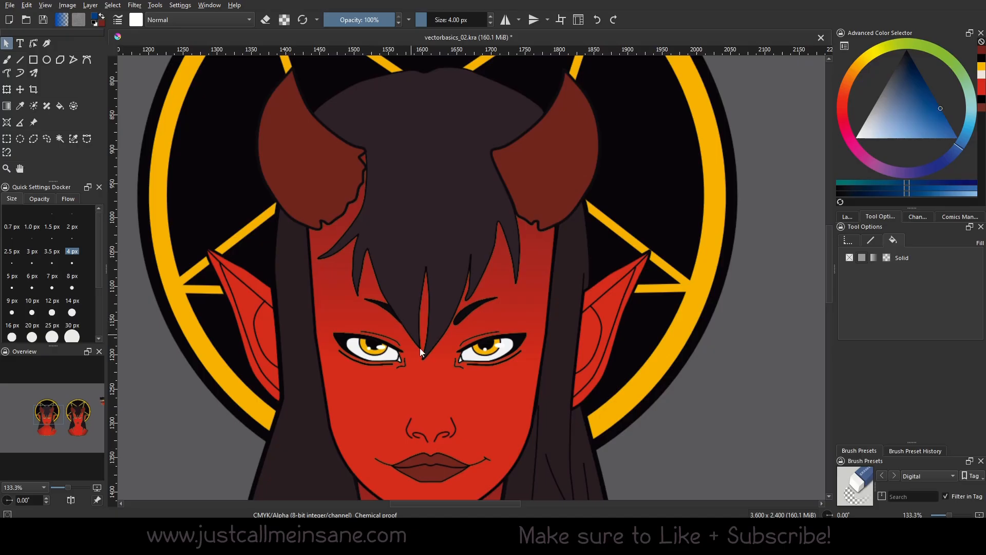
{"action": "scroll", "coordinate": [424, 350], "scroll_direction": "up", "scroll_amount": 2}
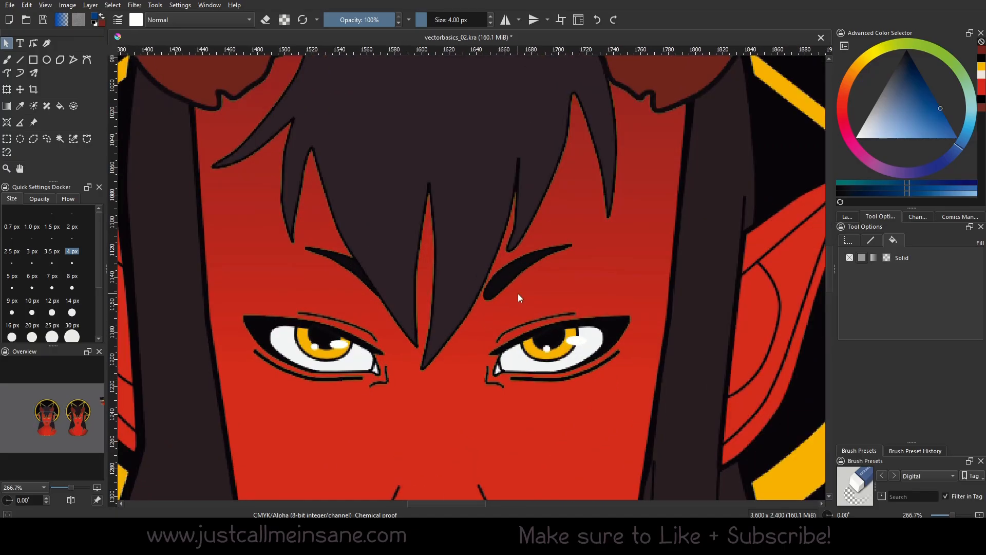
{"action": "scroll", "coordinate": [366, 296], "scroll_direction": "up", "scroll_amount": 1}
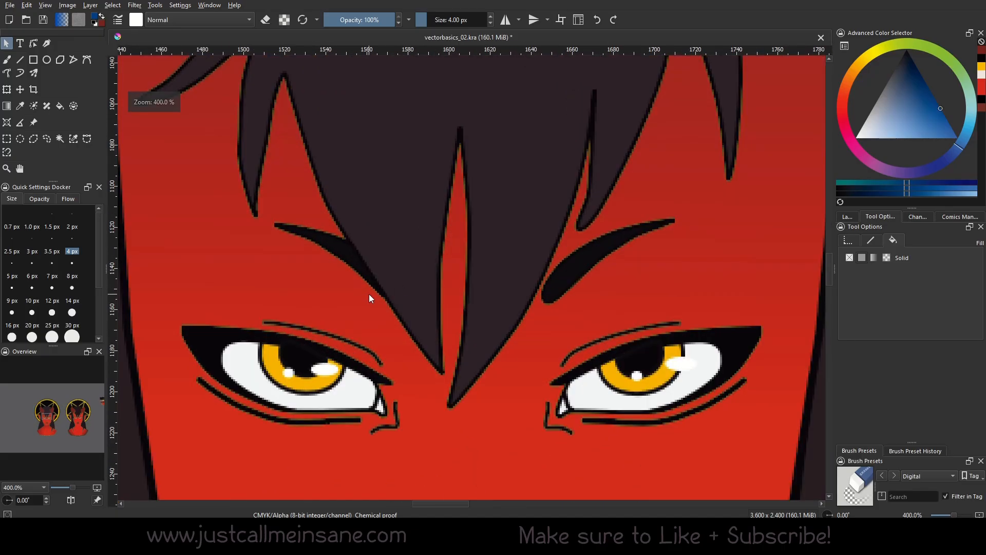
{"action": "scroll", "coordinate": [369, 294], "scroll_direction": "down", "scroll_amount": 6}
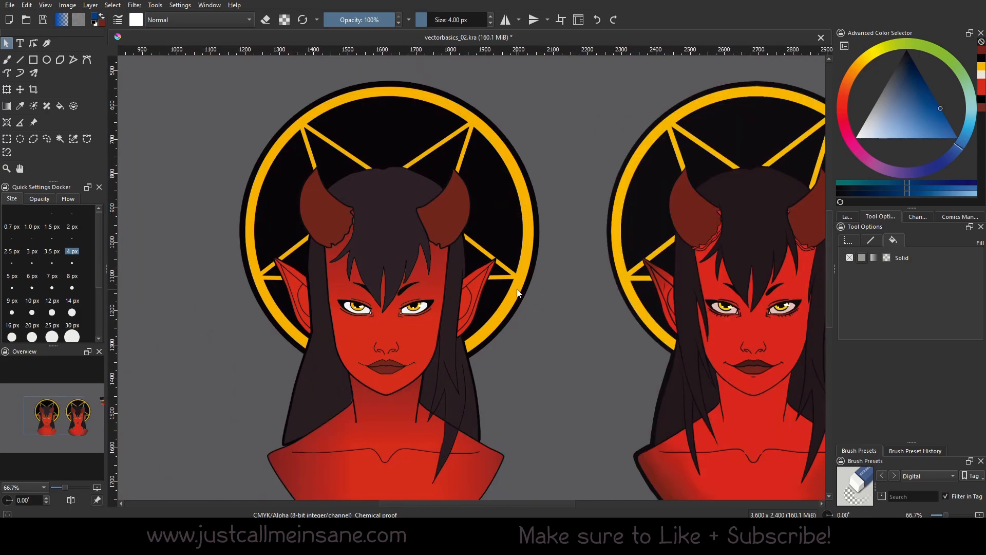
{"action": "scroll", "coordinate": [374, 310], "scroll_direction": "up", "scroll_amount": 2}
{"action": "left_click_drag", "start_coordinate": [412, 327], "coordinate": [412, 190]}
{"action": "left_click_drag", "start_coordinate": [372, 263], "coordinate": [359, 437]}
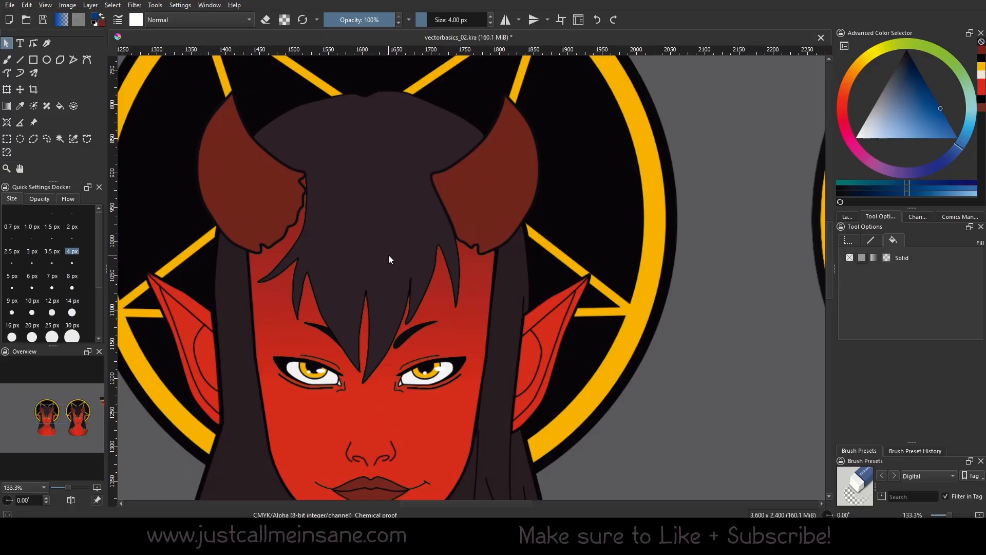
{"action": "scroll", "coordinate": [389, 255], "scroll_direction": "down", "scroll_amount": 1}
Show Vector Layer 9 again and compare its hair strand over the shoulder with the reference artwork
{"action": "left_click", "coordinate": [402, 218]}
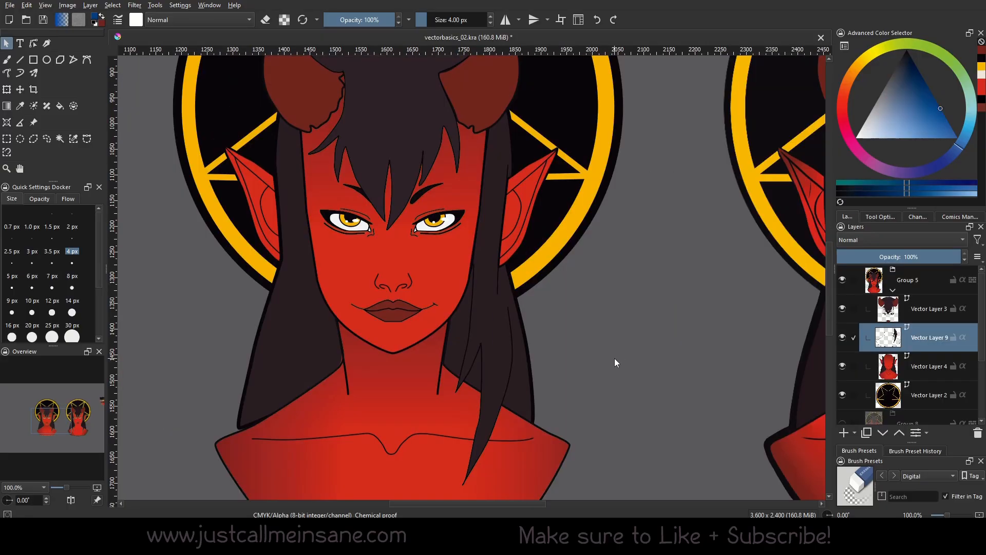
{"action": "left_click_drag", "start_coordinate": [615, 362], "coordinate": [605, 445]}
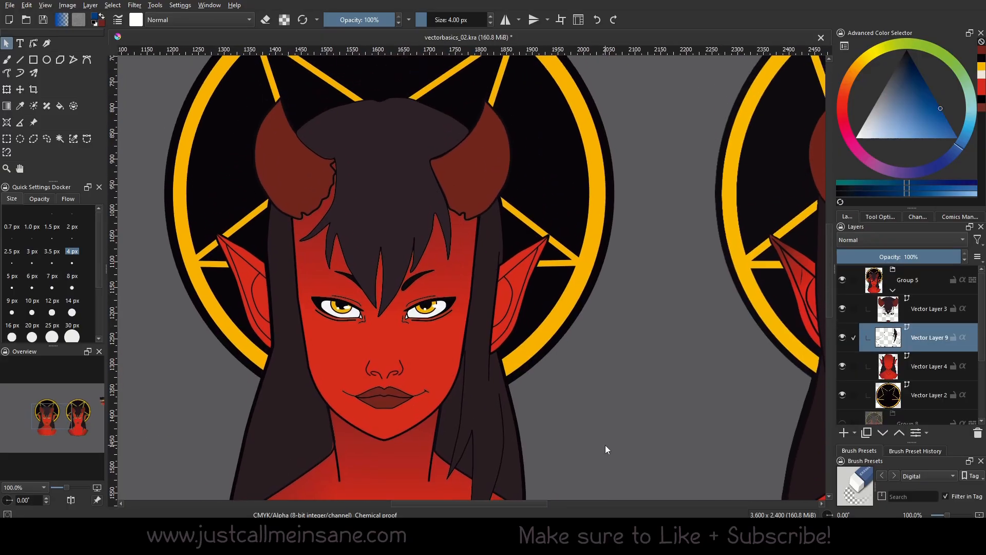
{"action": "left_click_drag", "start_coordinate": [690, 369], "coordinate": [564, 301]}
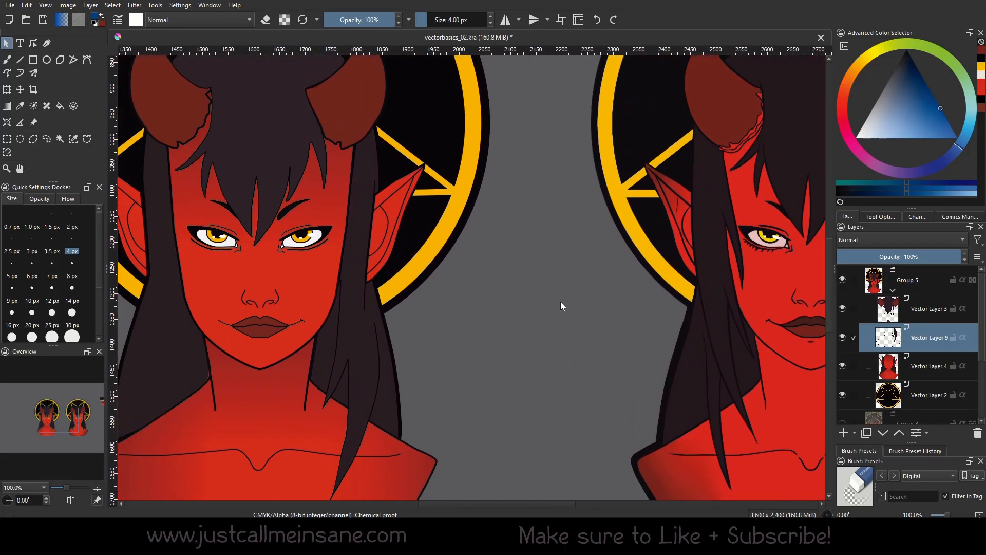
{"action": "left_click_drag", "start_coordinate": [380, 399], "coordinate": [465, 328]}
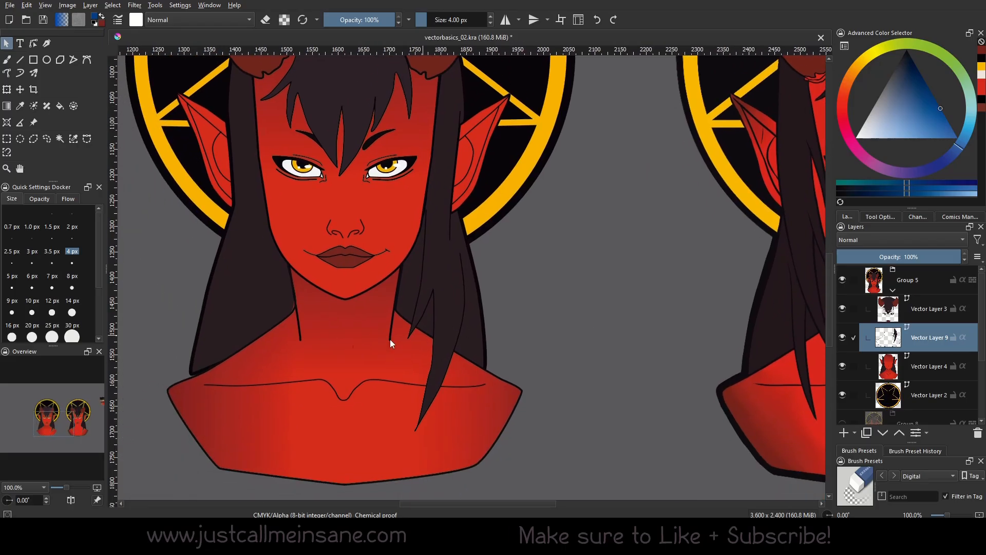
{"action": "left_click", "coordinate": [390, 339]}
{"action": "left_click", "coordinate": [565, 256]}
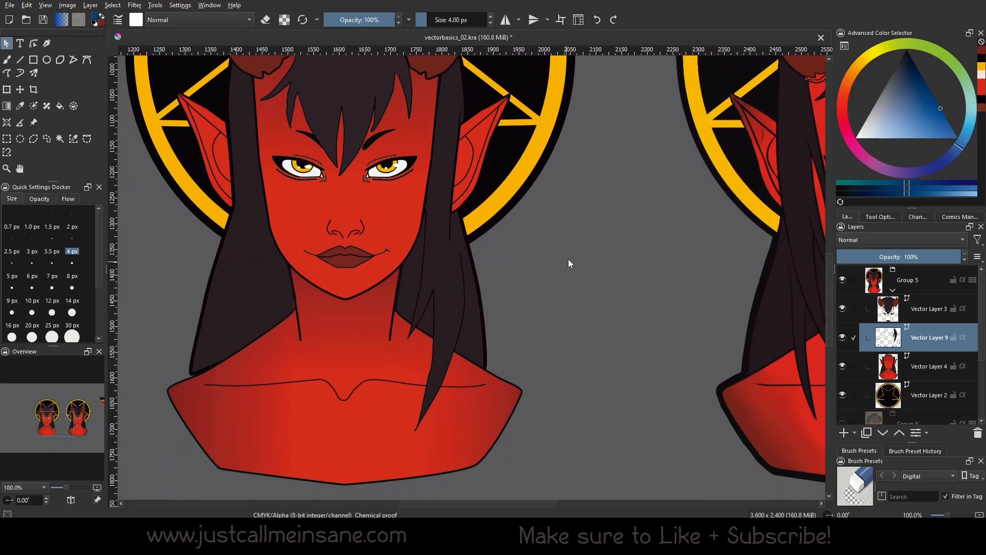
{"action": "left_click_drag", "start_coordinate": [568, 259], "coordinate": [571, 332]}
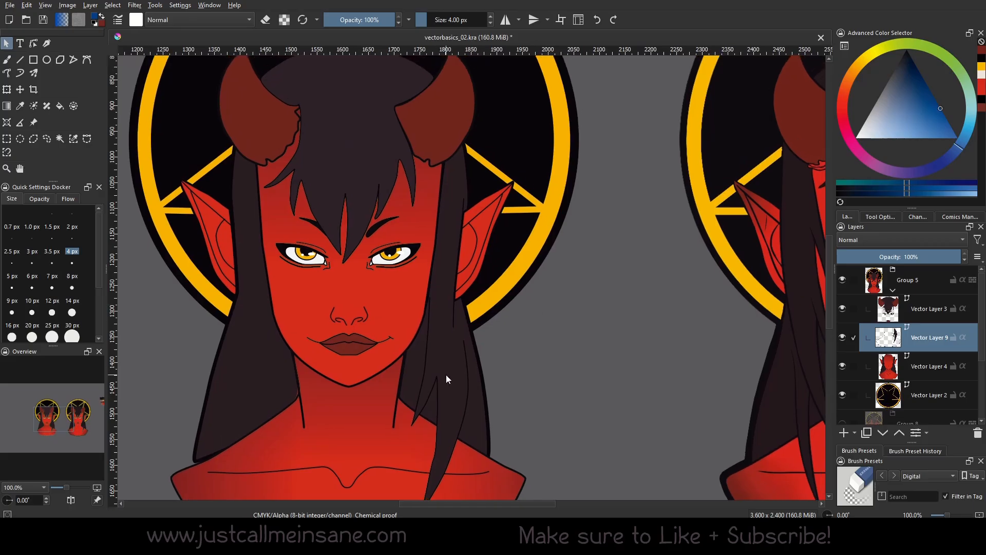
Select the loose hair strand on Vector Layer 9 and send it to the back of its layer
{"action": "left_click", "coordinate": [446, 376]}
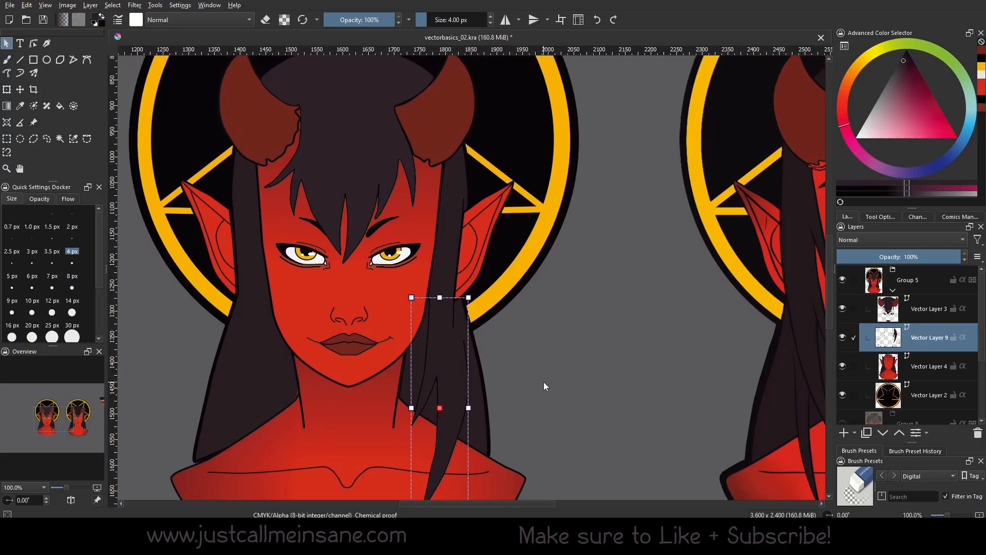
{"action": "left_click", "coordinate": [948, 313]}
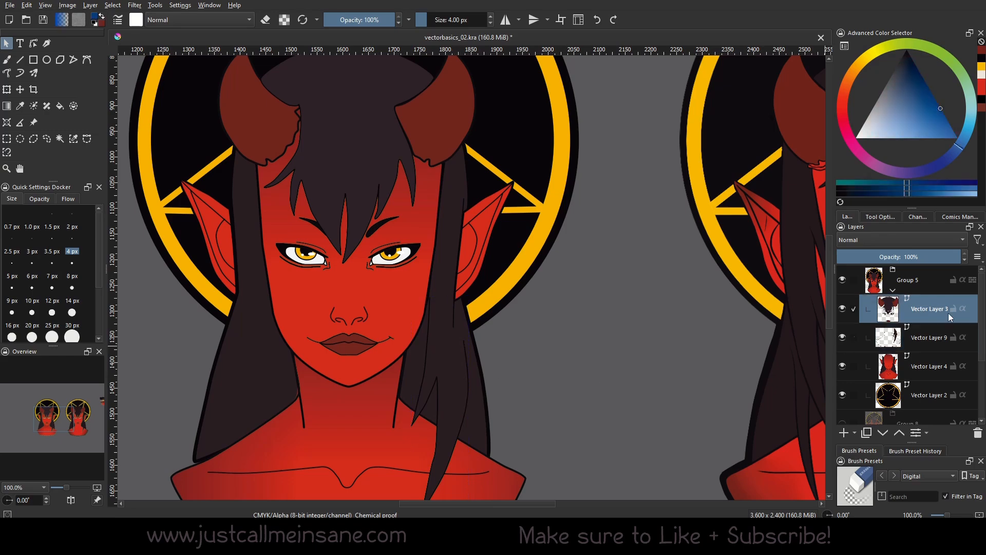
{"action": "left_click", "coordinate": [950, 338]}
{"action": "left_click", "coordinate": [952, 390]}
{"action": "left_click", "coordinate": [945, 362]}
{"action": "left_click", "coordinate": [919, 336]}
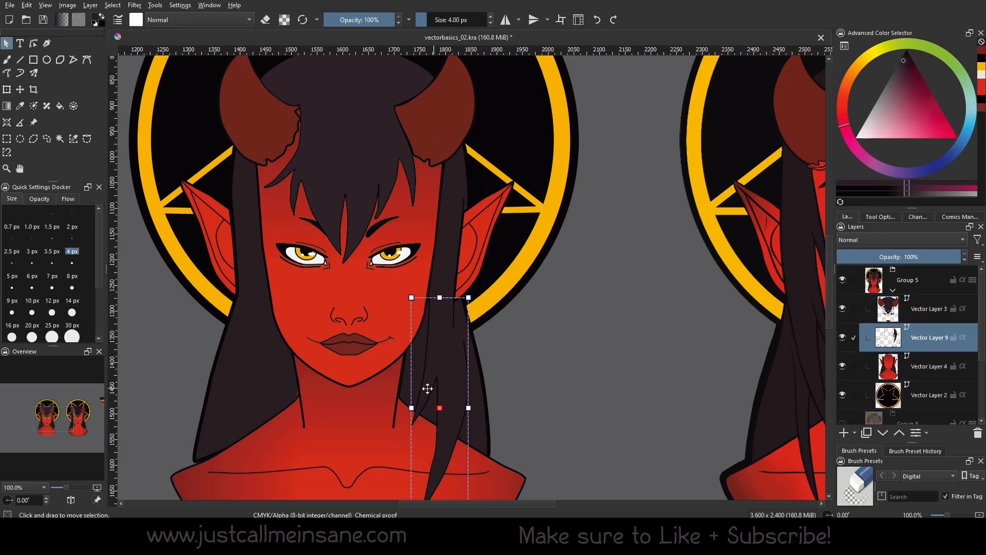
{"action": "left_click_drag", "start_coordinate": [445, 388], "coordinate": [419, 347]}
{"action": "right_click", "coordinate": [419, 347]}
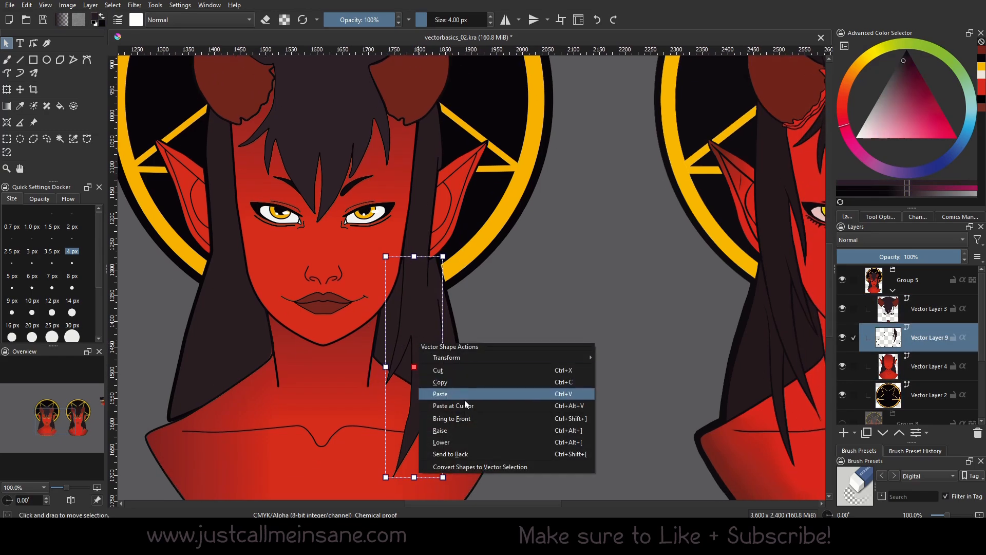
{"action": "left_click", "coordinate": [452, 453]}
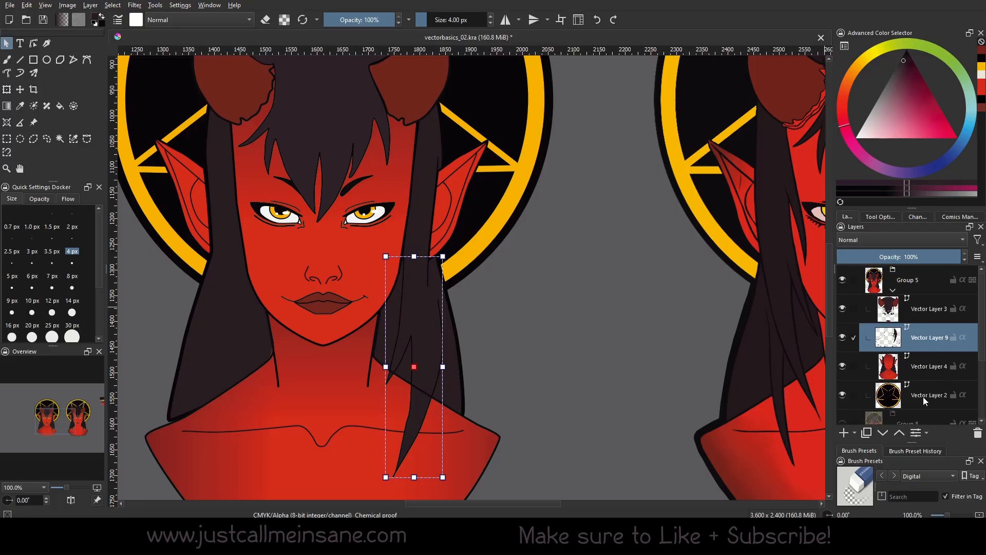
Try to move the loose hair strand up over the ear, undo the move, and deselect the strand
{"action": "left_click_drag", "start_coordinate": [429, 343], "coordinate": [468, 230]}
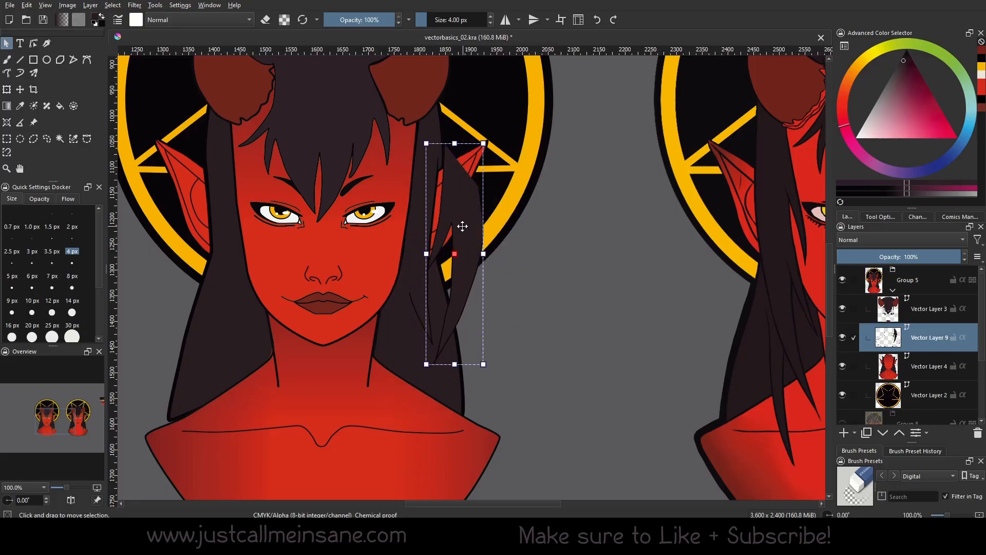
{"action": "key", "text": "ctrl+z"}
{"action": "left_click", "coordinate": [611, 318]}
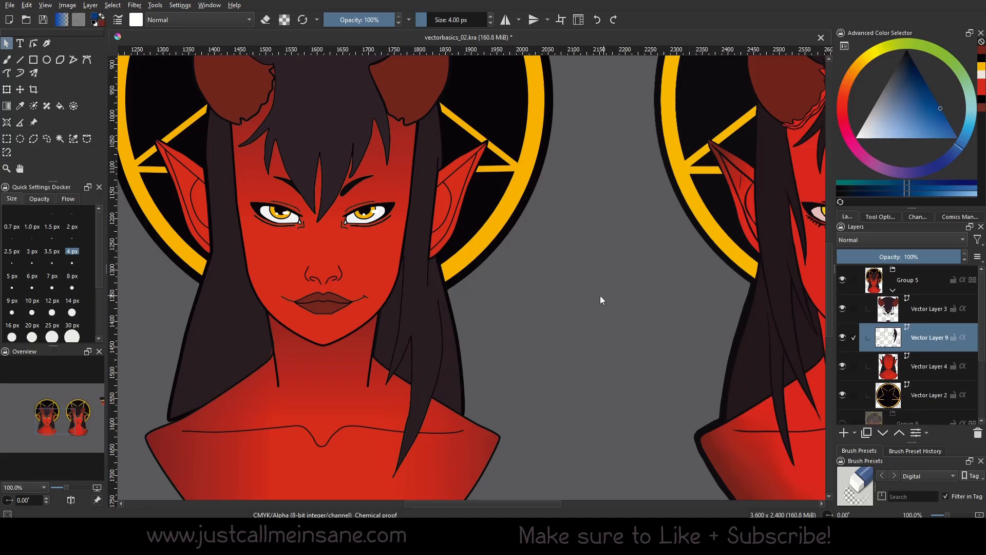
Examine how the reference artwork's long hair strands overlap the face, ears and shoulders, relating them to the vector layers
{"action": "left_click_drag", "start_coordinate": [569, 279], "coordinate": [639, 326]}
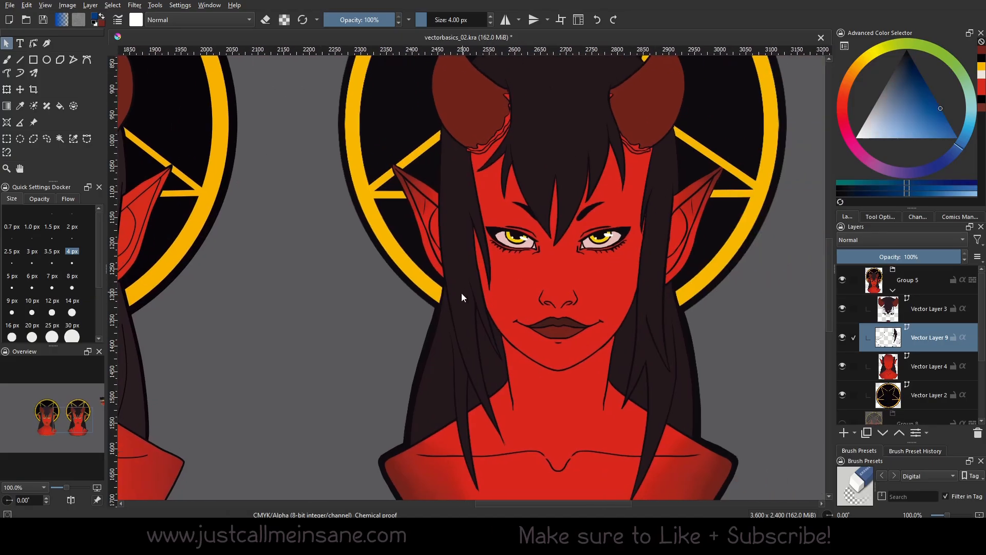
{"action": "left_click_drag", "start_coordinate": [465, 391], "coordinate": [417, 374]}
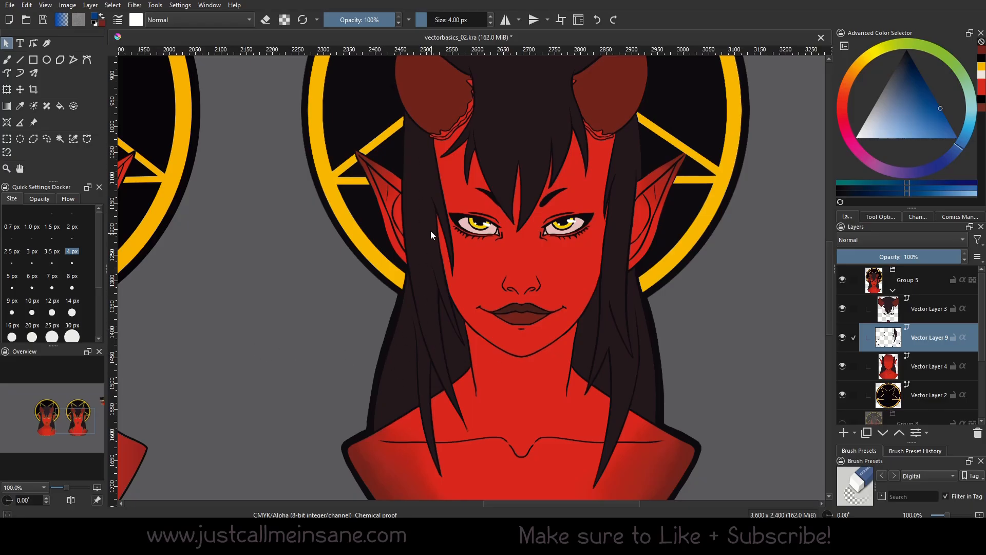
{"action": "left_click_drag", "start_coordinate": [553, 212], "coordinate": [487, 278]}
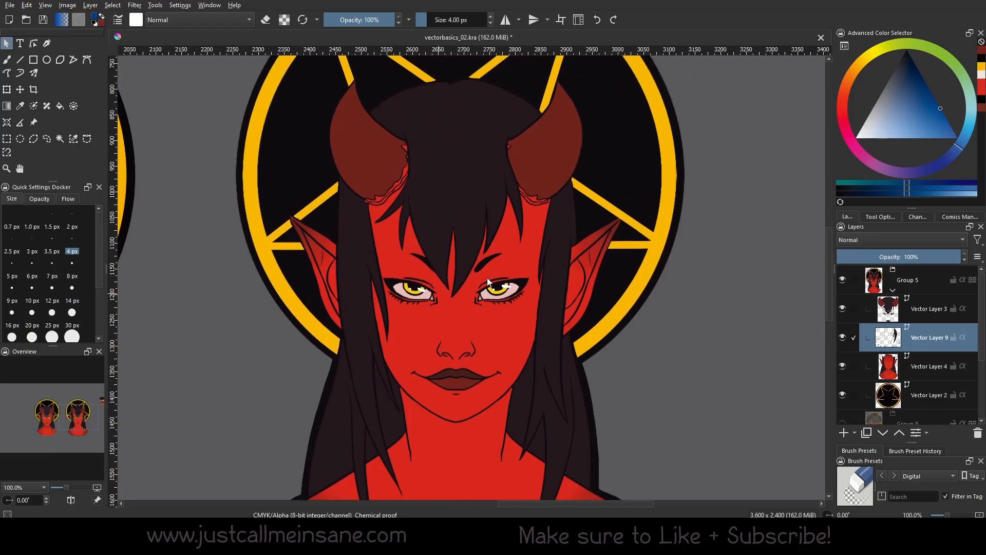
{"action": "left_click", "coordinate": [952, 304]}
{"action": "left_click_drag", "start_coordinate": [431, 378], "coordinate": [432, 347]}
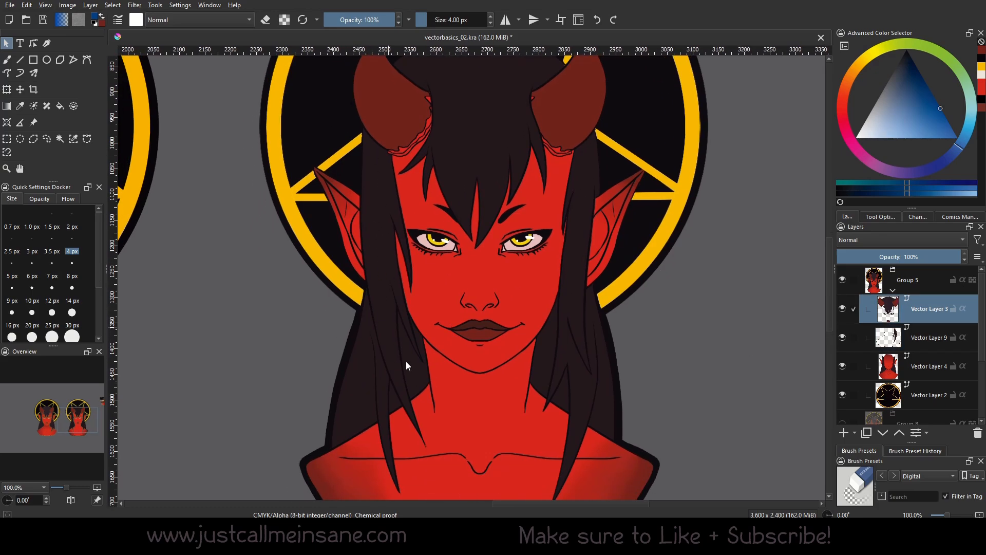
{"action": "left_click", "coordinate": [931, 342]}
{"action": "left_click", "coordinate": [924, 390]}
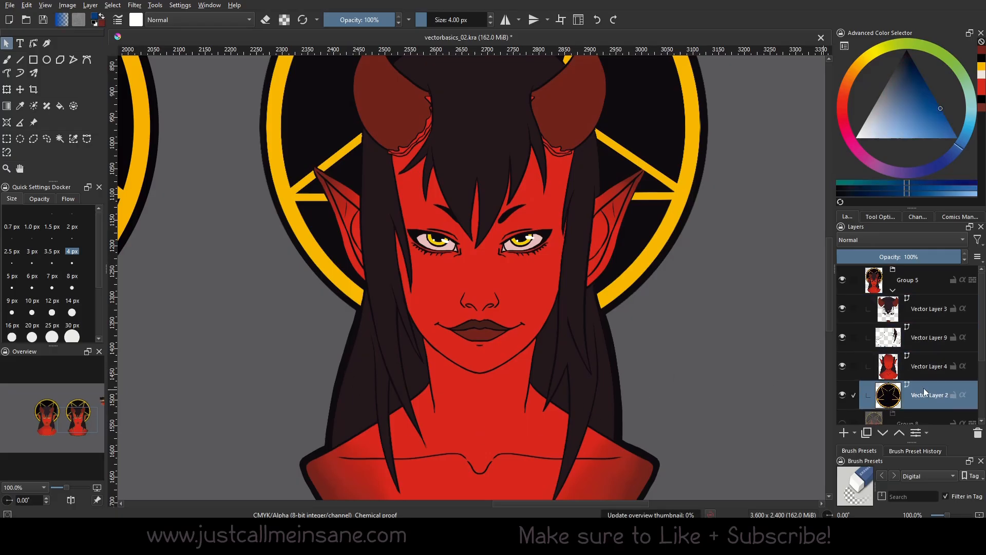
Inspect the curve points of the long hair shape beside the ear on Vector Layer 4, and deselect it
{"action": "left_click_drag", "start_coordinate": [259, 340], "coordinate": [660, 403]}
{"action": "left_click", "coordinate": [443, 270]}
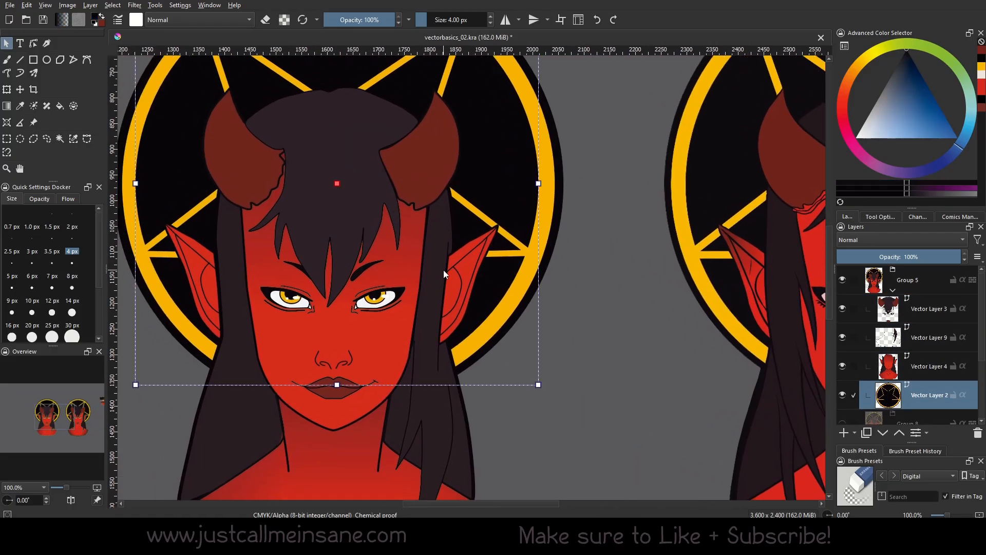
{"action": "double_click", "coordinate": [442, 270]}
{"action": "left_click", "coordinate": [916, 359]}
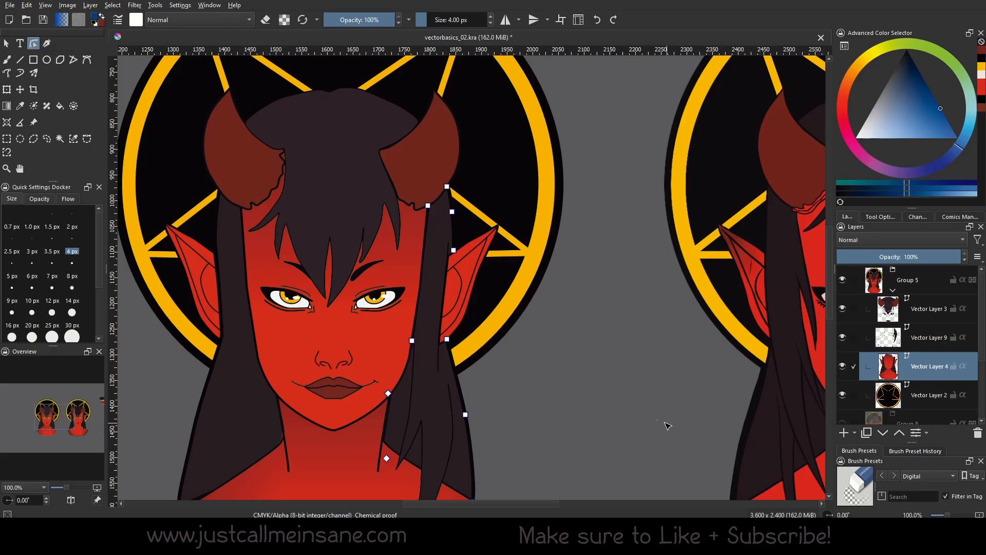
{"action": "left_click", "coordinate": [6, 43]}
{"action": "left_click", "coordinate": [574, 340]}
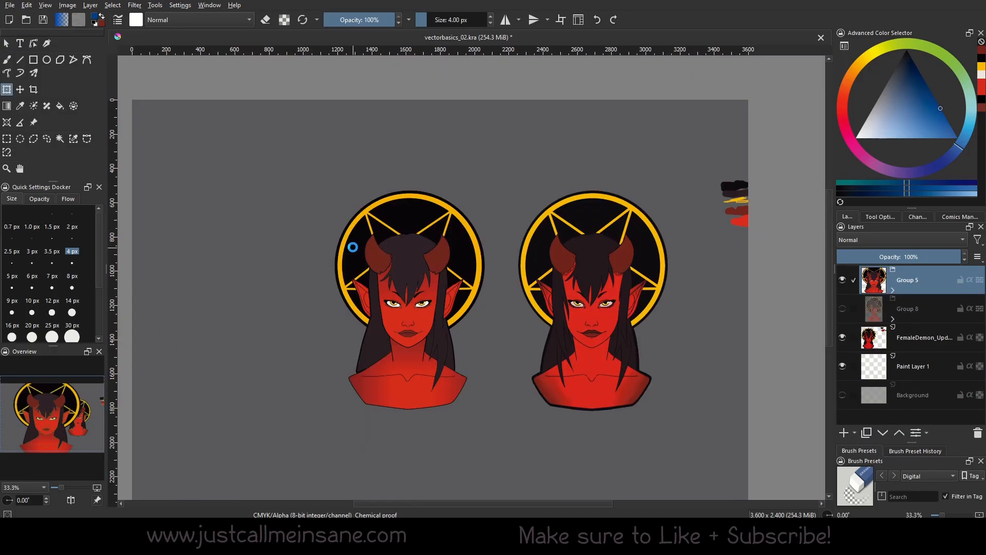
Enlarge Group 5 proportionally to about 1.75 times its size, reposition it away from the reference artwork, and apply the transform
{"action": "key", "text": "ctrl+t"}
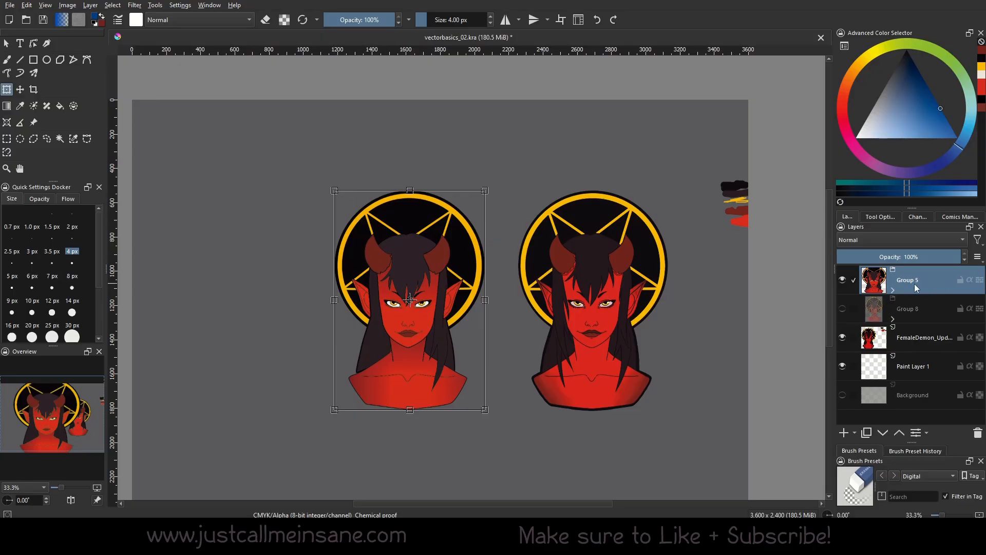
{"action": "left_click_drag", "start_coordinate": [335, 193], "coordinate": [281, 149]}
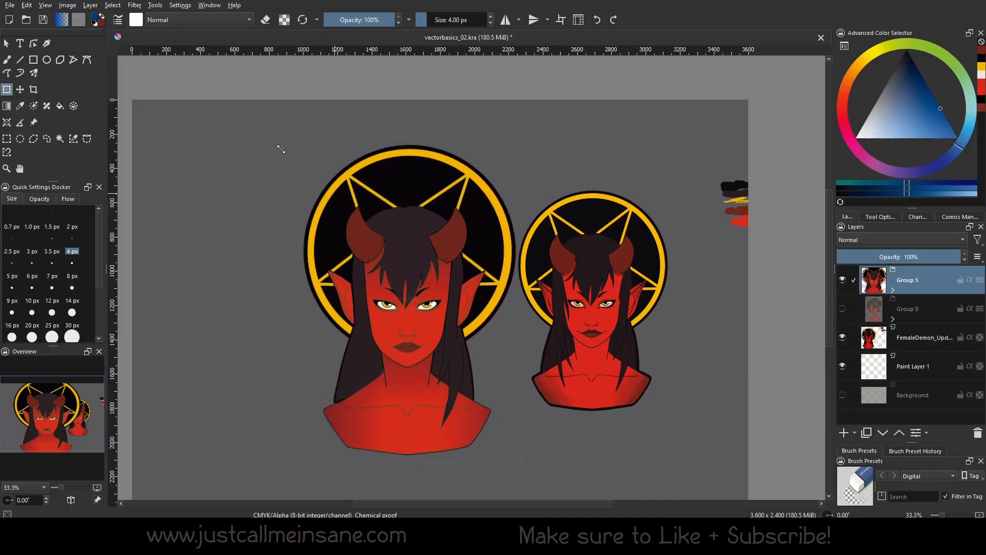
{"action": "left_click_drag", "start_coordinate": [426, 214], "coordinate": [320, 220]}
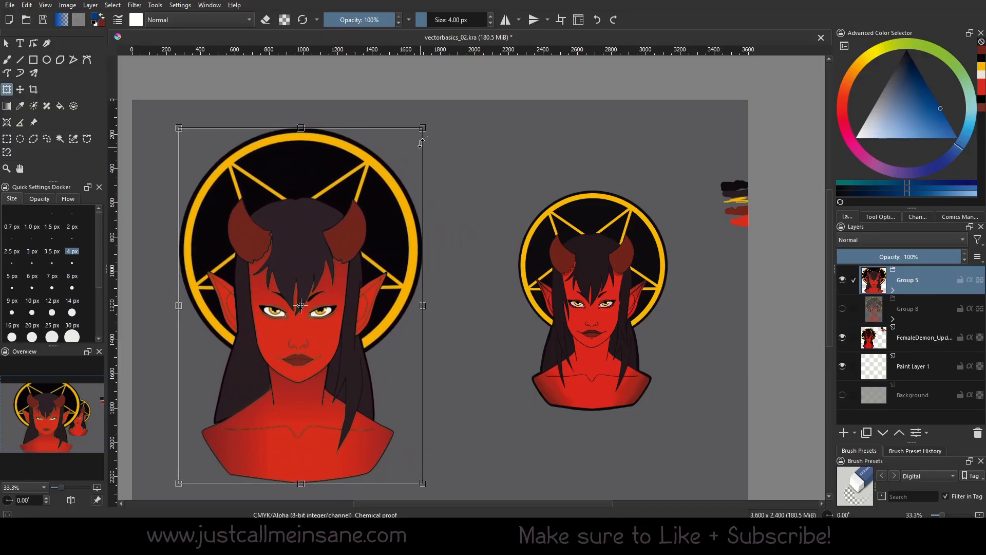
{"action": "left_click_drag", "start_coordinate": [421, 135], "coordinate": [435, 122]}
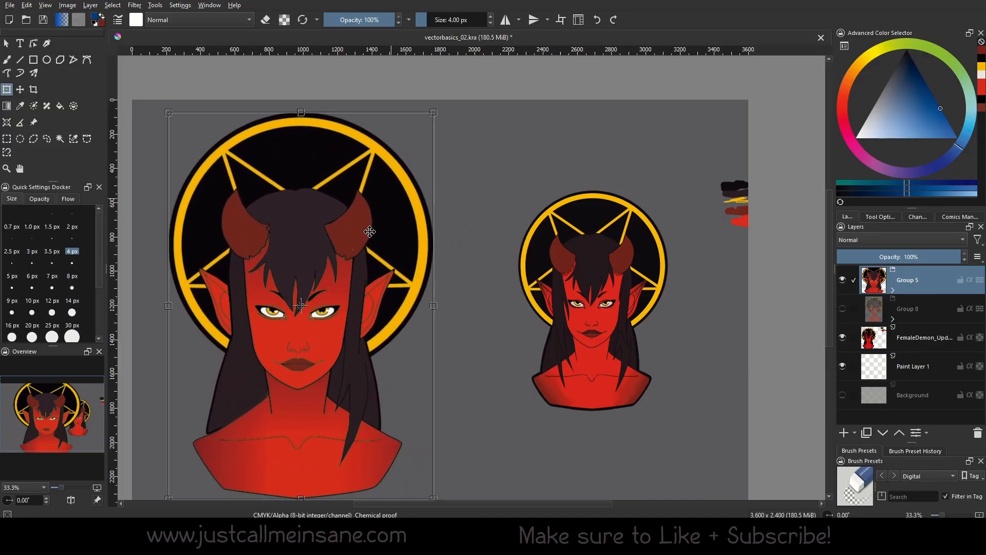
{"action": "left_click_drag", "start_coordinate": [376, 223], "coordinate": [391, 204]}
{"action": "key", "text": "Return"}
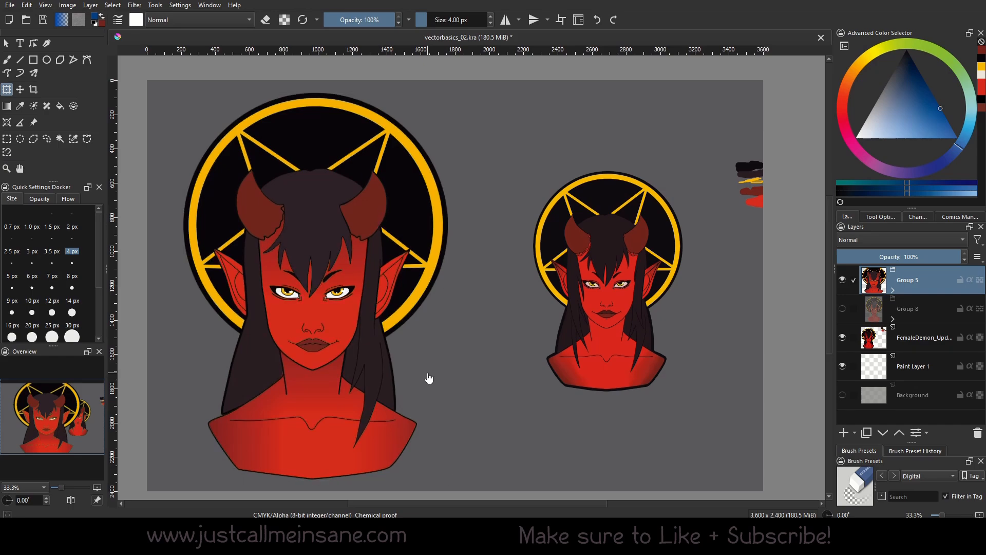
Examine the enlarged Group 5 vector artwork up close, checking the line quality of the face, hair, horns and ears
{"action": "scroll", "coordinate": [318, 325], "scroll_direction": "up", "scroll_amount": 3}
{"action": "left_click_drag", "start_coordinate": [307, 332], "coordinate": [323, 218]}
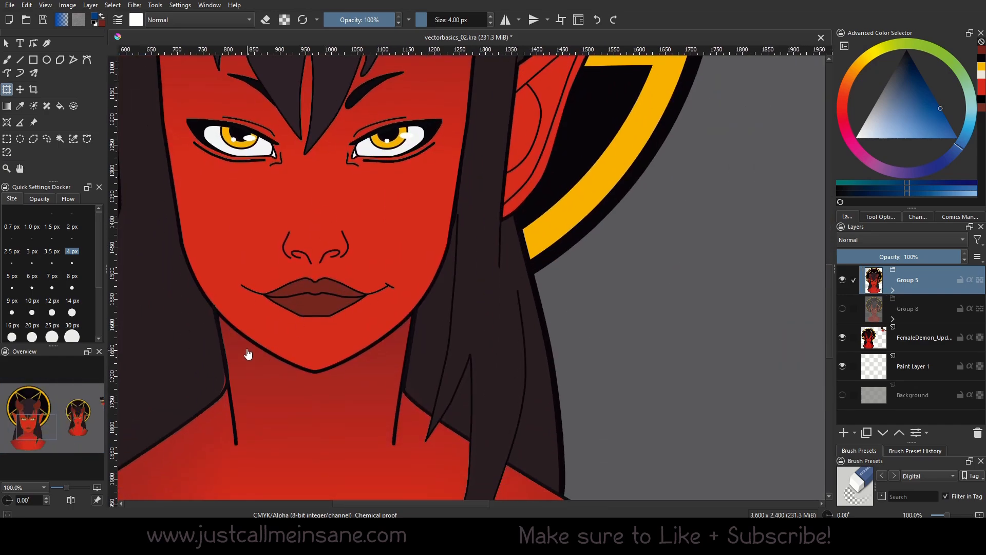
{"action": "left_click_drag", "start_coordinate": [421, 395], "coordinate": [634, 202]}
{"action": "left_click_drag", "start_coordinate": [435, 193], "coordinate": [372, 512]}
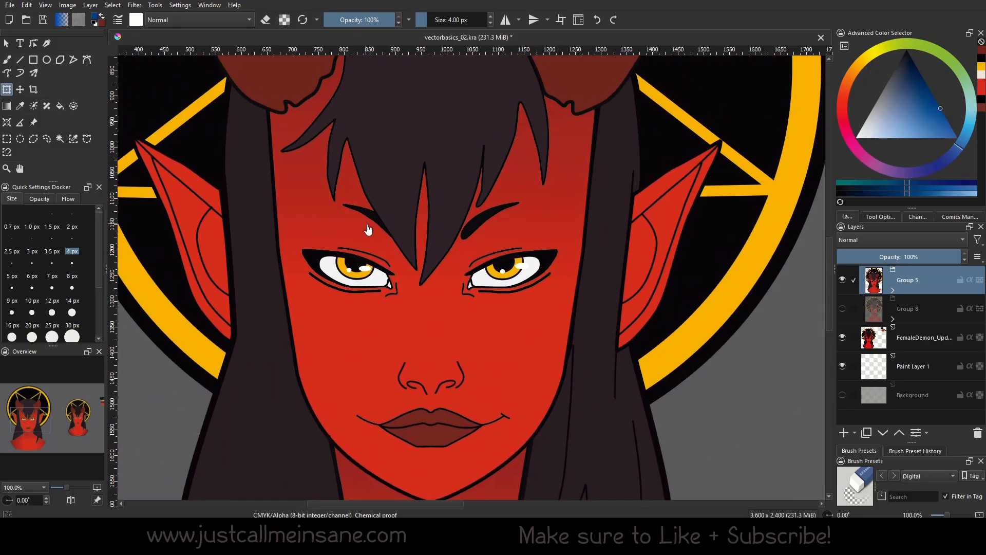
{"action": "left_click_drag", "start_coordinate": [369, 230], "coordinate": [465, 395]}
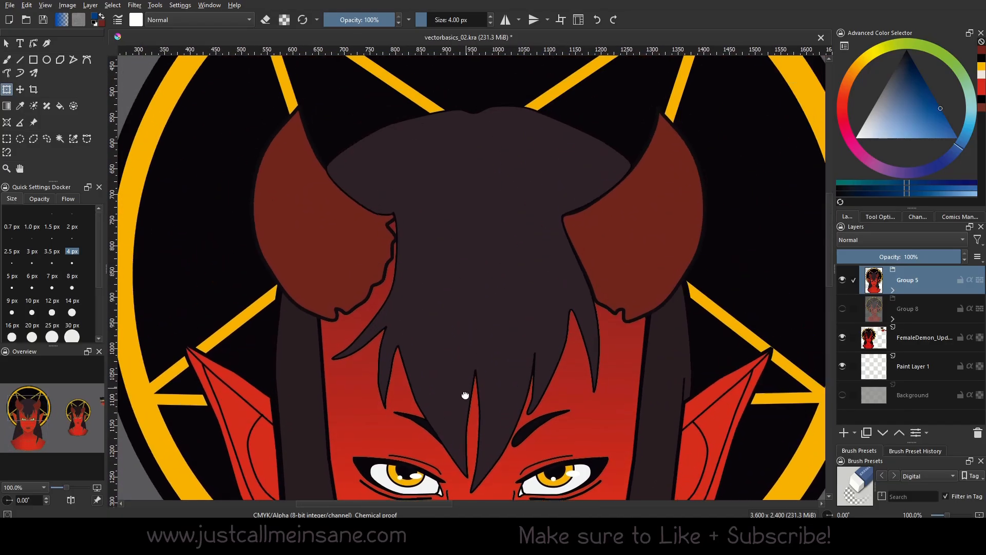
{"action": "left_click_drag", "start_coordinate": [505, 228], "coordinate": [412, 207]}
{"action": "left_click_drag", "start_coordinate": [408, 457], "coordinate": [387, 307]}
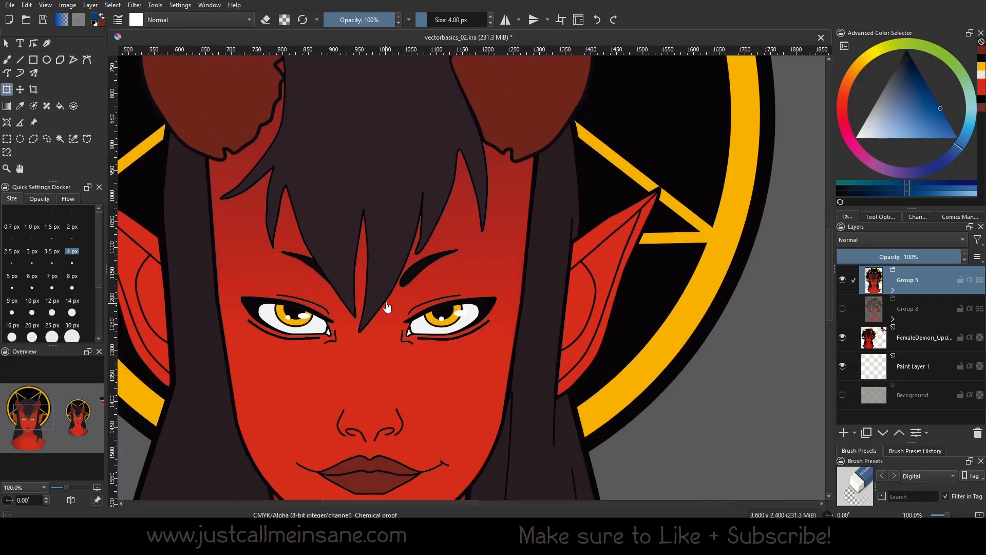
{"action": "scroll", "coordinate": [387, 307], "scroll_direction": "down", "scroll_amount": 1}
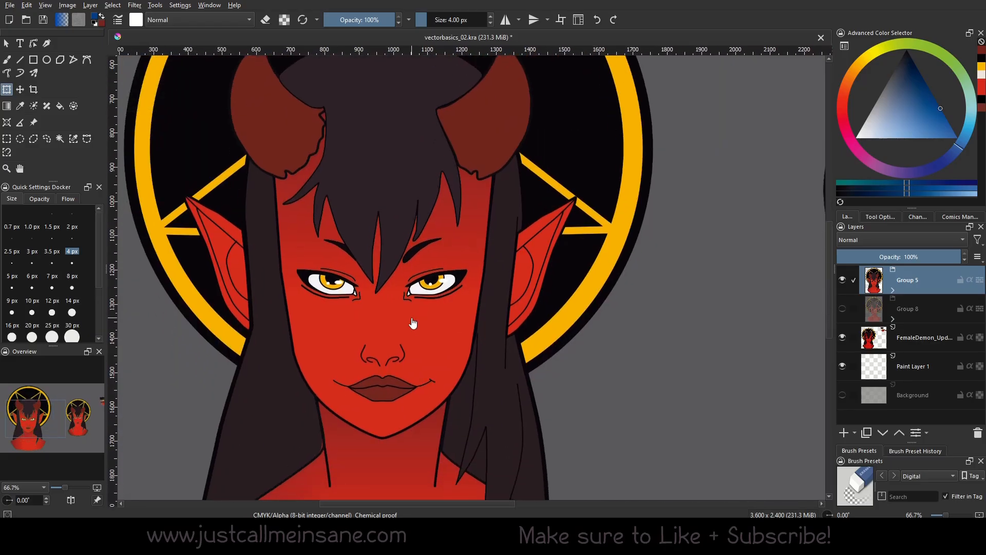
{"action": "scroll", "coordinate": [577, 273], "scroll_direction": "down", "scroll_amount": 2}
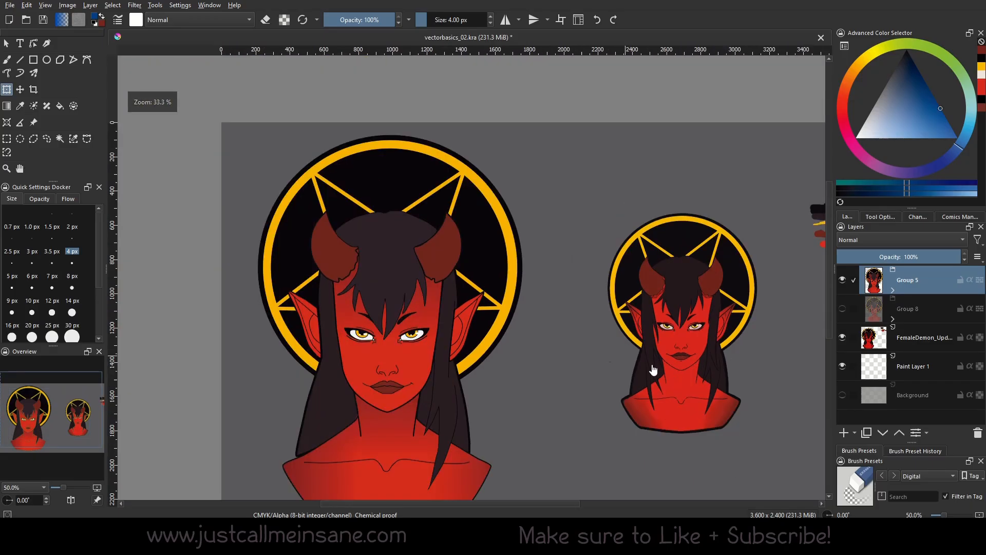
Enlarge the FemaleDemon reference layer to about 1.8 times its size and position it beside the vector version without overlap
{"action": "left_click", "coordinate": [884, 342]}
{"action": "left_click_drag", "start_coordinate": [716, 411], "coordinate": [480, 335]}
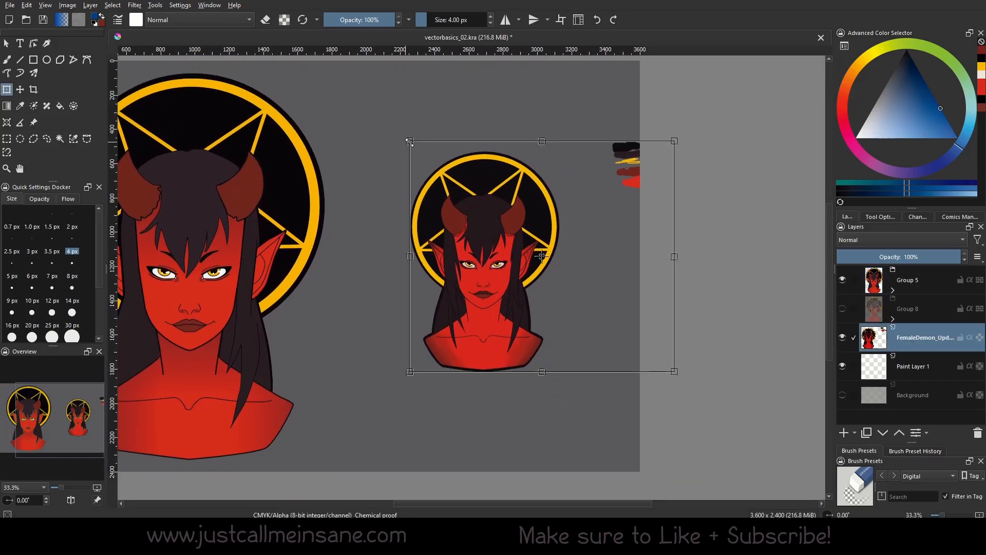
{"action": "left_click_drag", "start_coordinate": [409, 142], "coordinate": [291, 59]}
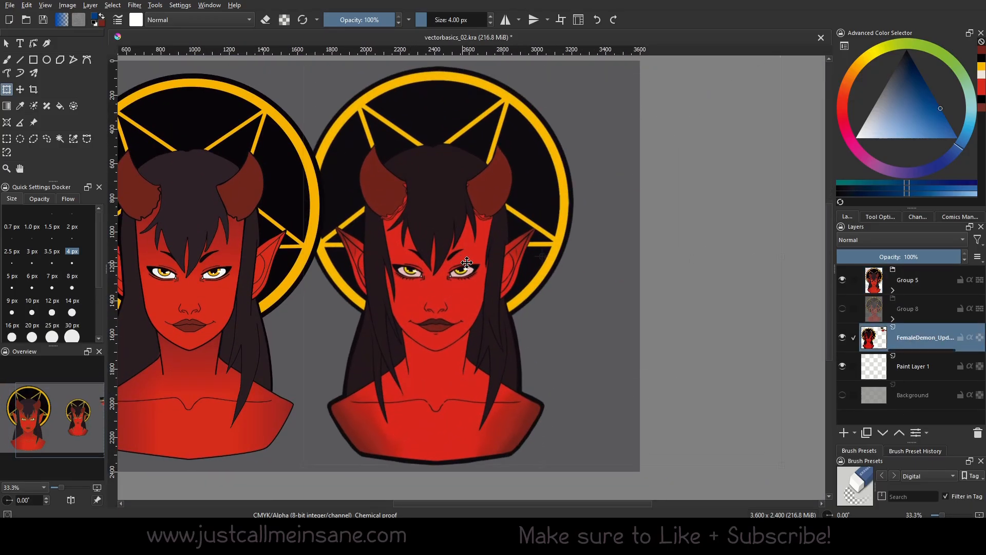
{"action": "left_click_drag", "start_coordinate": [467, 262], "coordinate": [503, 259]}
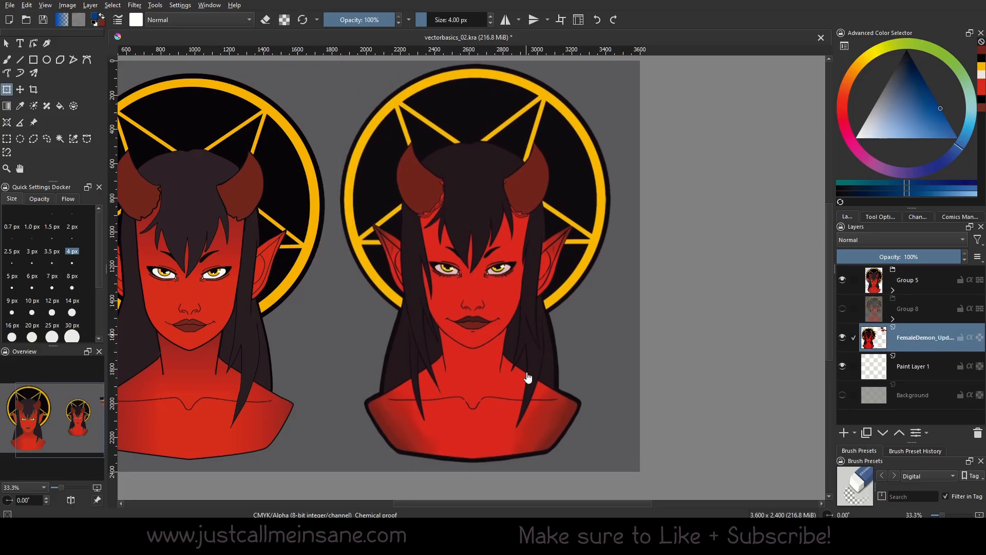
Compare the enlarged raster reference with the vector version up close, looking at edge sharpness around the eyes, ears and hair
{"action": "scroll", "coordinate": [428, 317], "scroll_direction": "up", "scroll_amount": 3}
{"action": "scroll", "coordinate": [534, 323], "scroll_direction": "down", "scroll_amount": 1}
{"action": "left_click_drag", "start_coordinate": [534, 323], "coordinate": [405, 335]}
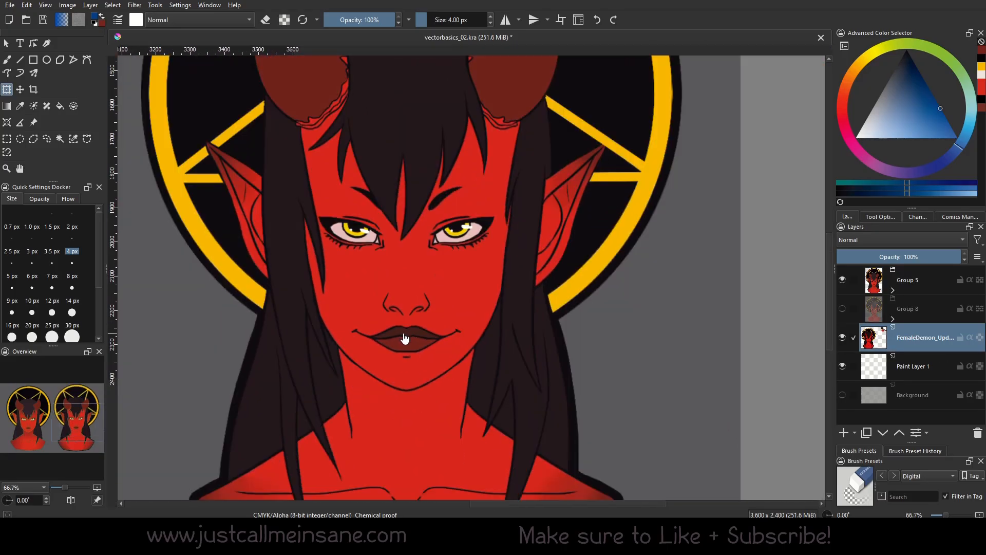
{"action": "scroll", "coordinate": [405, 338], "scroll_direction": "up", "scroll_amount": 2}
{"action": "left_click_drag", "start_coordinate": [309, 349], "coordinate": [482, 510]}
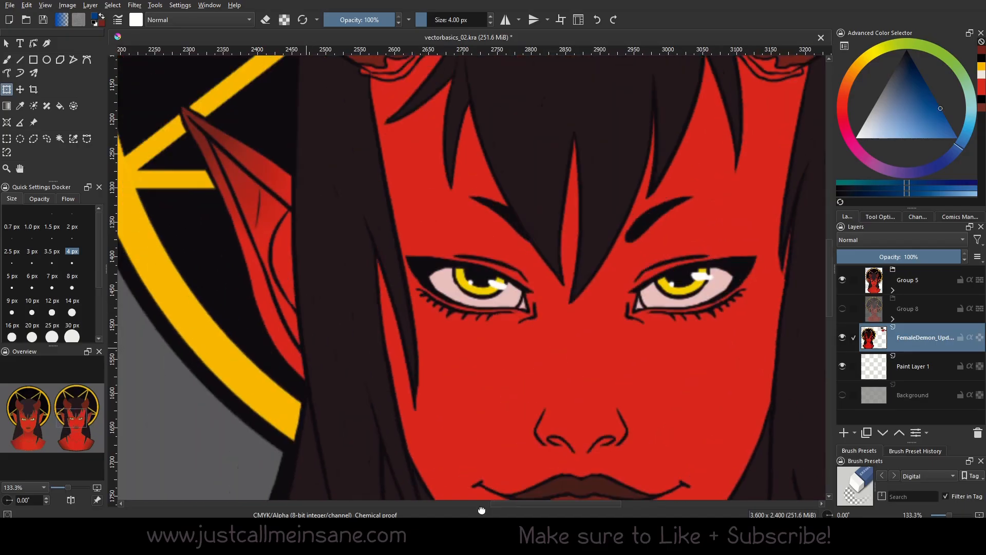
{"action": "scroll", "coordinate": [416, 358], "scroll_direction": "down", "scroll_amount": 3}
{"action": "scroll", "coordinate": [388, 360], "scroll_direction": "up", "scroll_amount": 1}
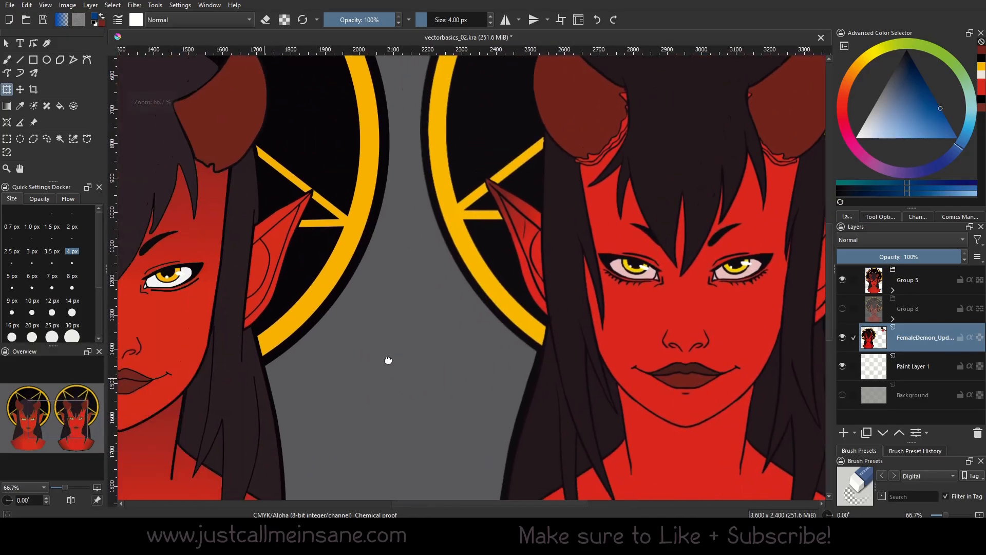
{"action": "left_click_drag", "start_coordinate": [388, 360], "coordinate": [502, 352]}
{"action": "left_click_drag", "start_coordinate": [645, 334], "coordinate": [594, 341]}
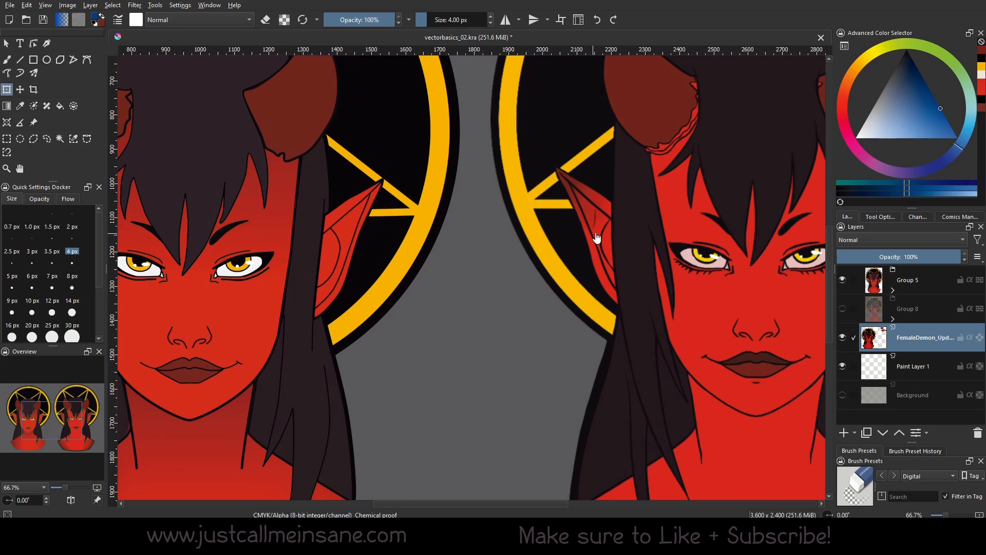
{"action": "scroll", "coordinate": [392, 354], "scroll_direction": "down", "scroll_amount": 2}
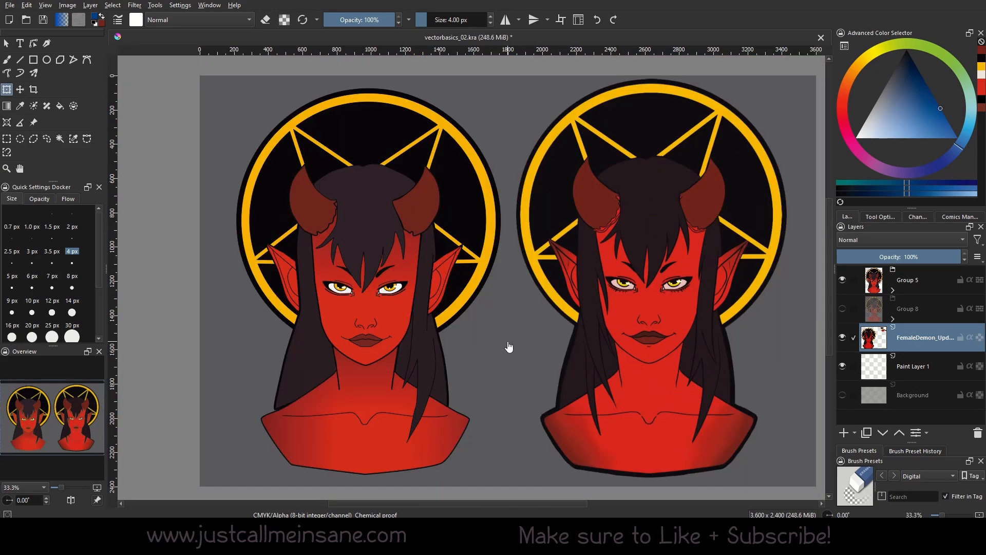